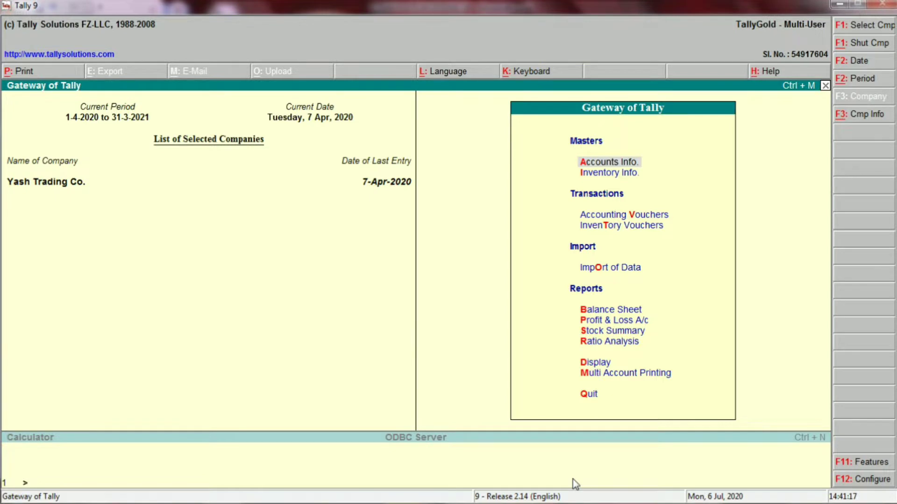
- Review the Capital row's example ledgers (C5, E5) in Excel's 'Important Ledger in Tally ERP 9' table
{"action": "key", "text": "alt+Tab"}
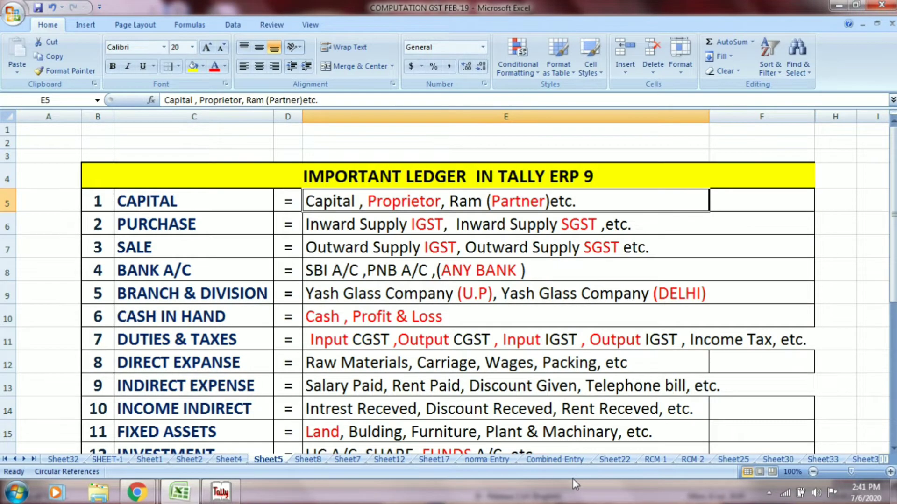
{"action": "left_click", "coordinate": [561, 176]}
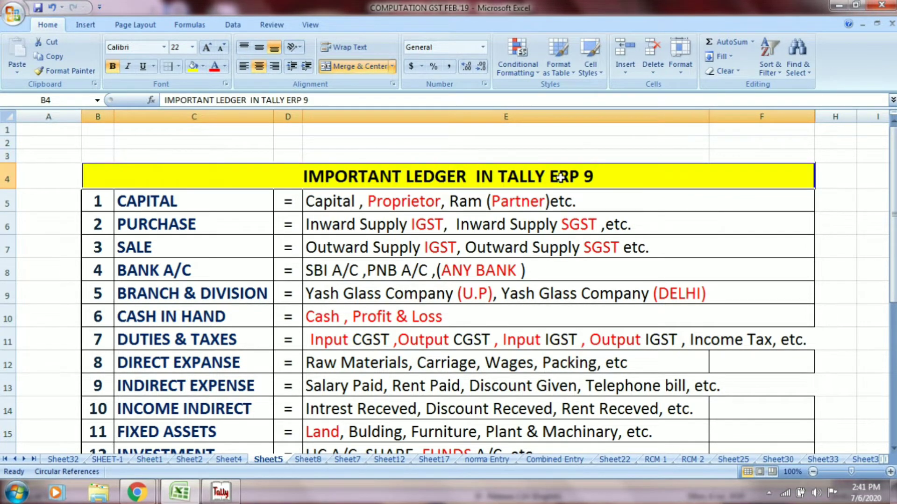
{"action": "left_click", "coordinate": [249, 200]}
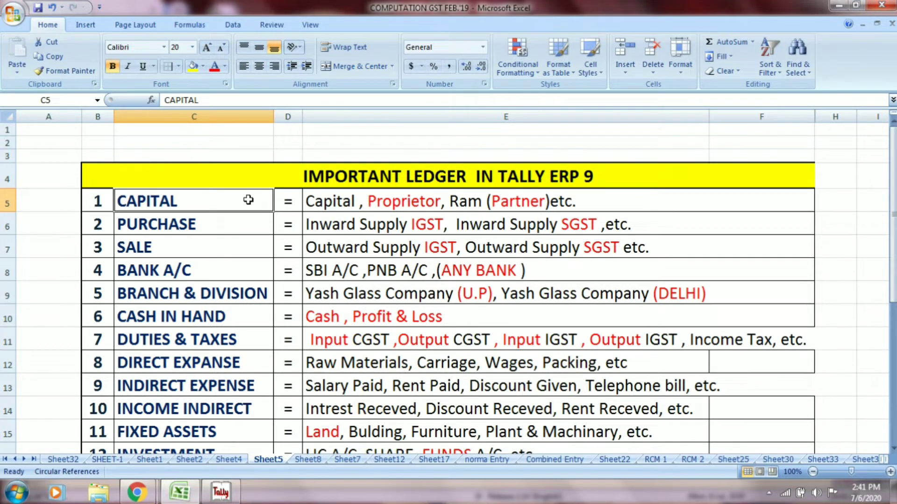
{"action": "left_click", "coordinate": [327, 202]}
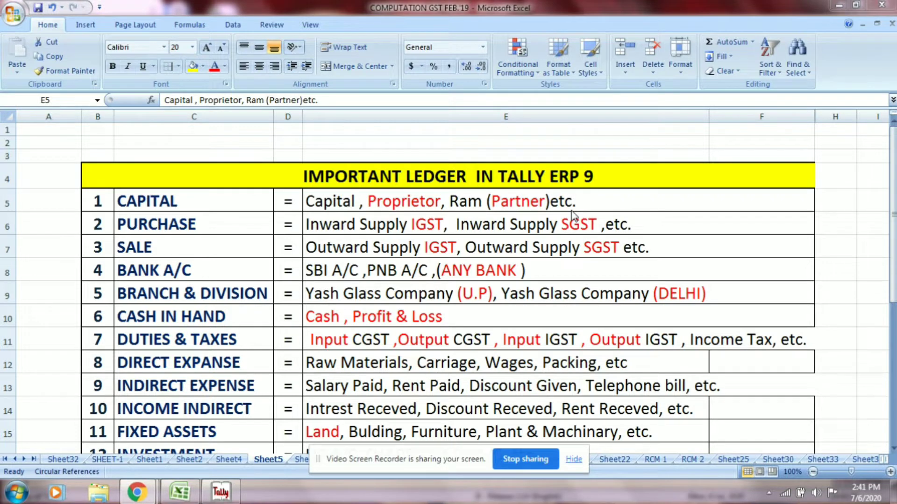
{"action": "left_click", "coordinate": [571, 209]}
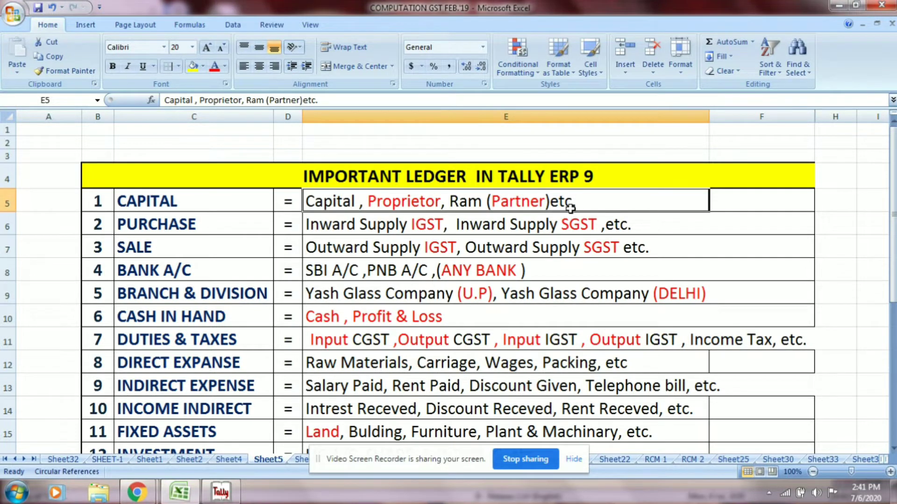
- Go from Accounts Info to Ledgers and start a Single Ledger Create form in Tally
{"action": "left_click", "coordinate": [581, 459]}
{"action": "key", "text": "alt+Tab"}
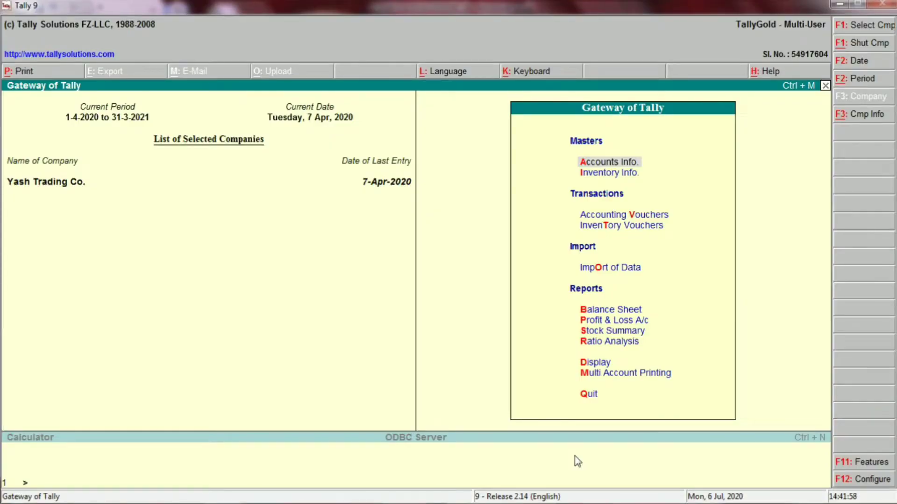
{"action": "left_click", "coordinate": [617, 165]}
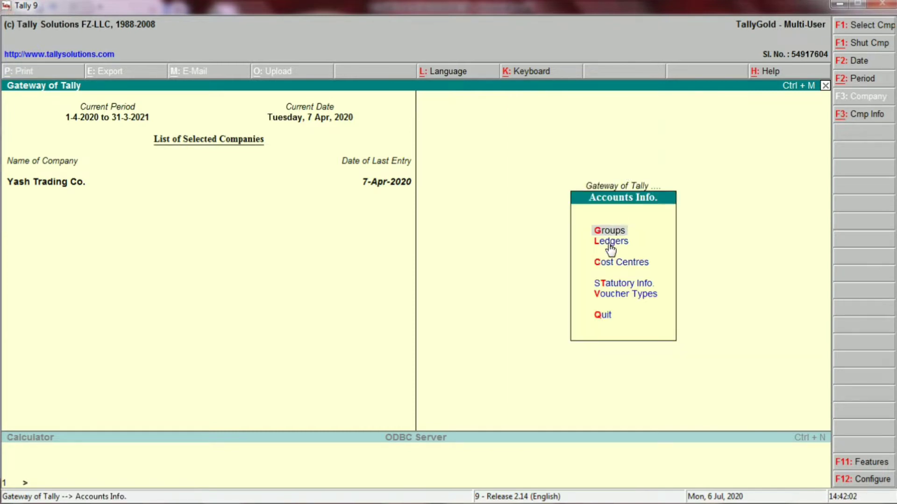
{"action": "key", "text": "Return"}
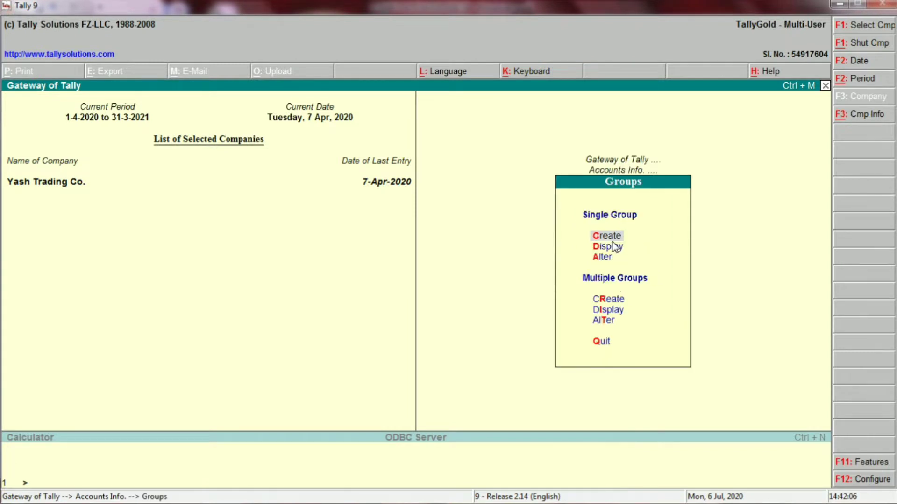
{"action": "key", "text": "Escape"}
{"action": "left_click", "coordinate": [613, 242]}
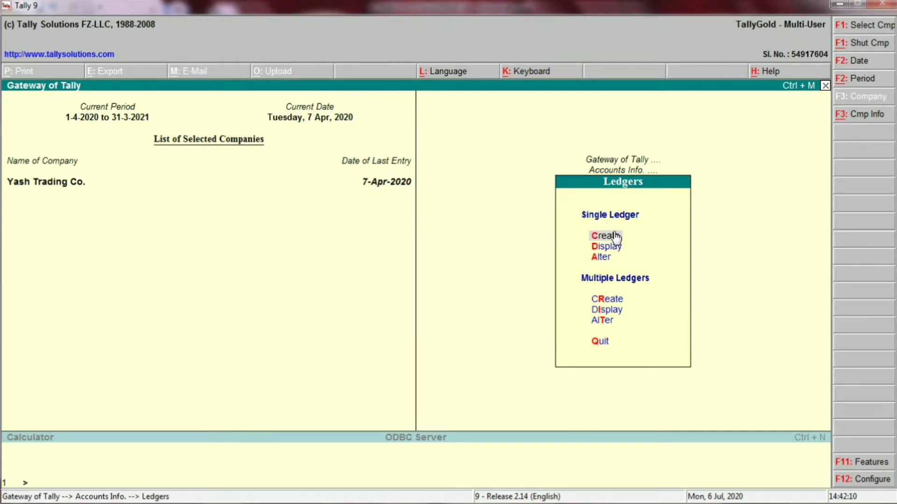
{"action": "left_click", "coordinate": [616, 237]}
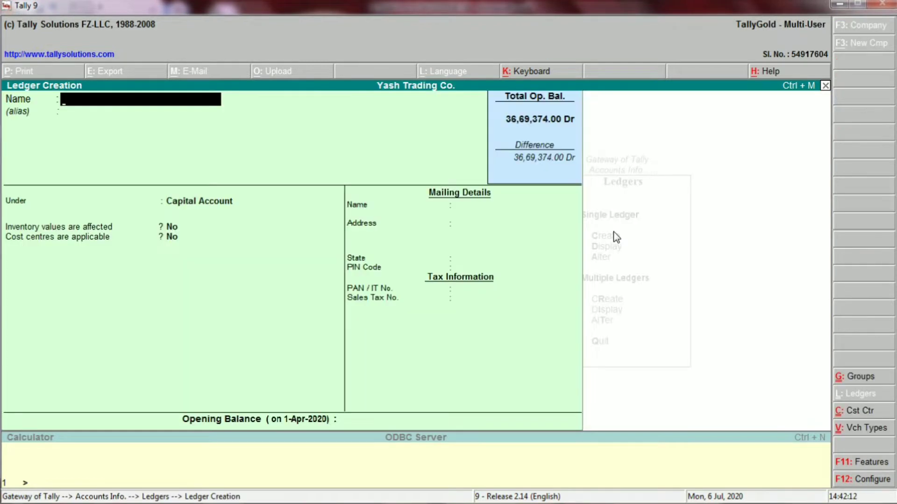
- Name the new ledger 'CAPITAL A/C -' followed by the proprietor's name
{"action": "key", "text": "alt+Tab"}
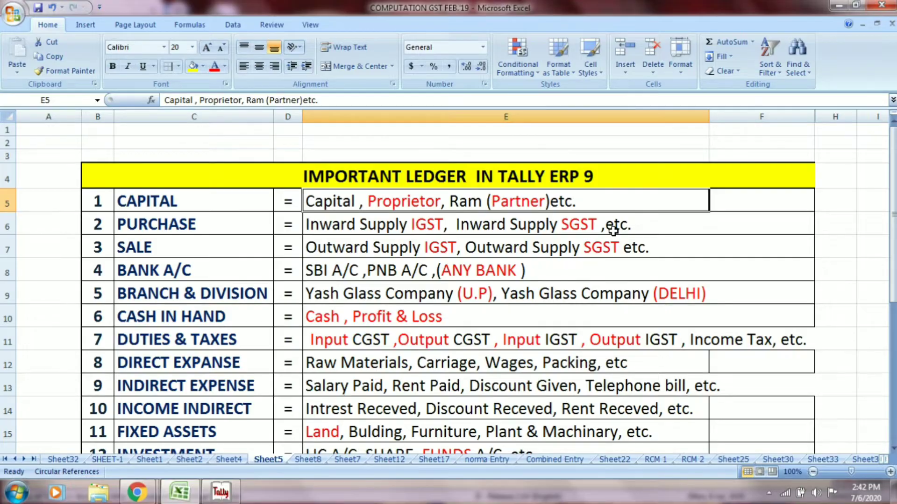
{"action": "key", "text": "alt+Tab"}
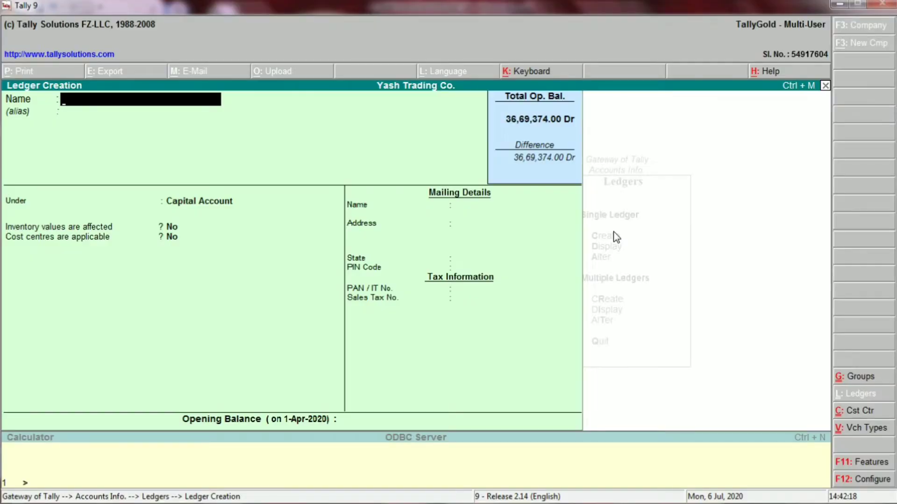
{"action": "type", "text": "CAPITAL A"}
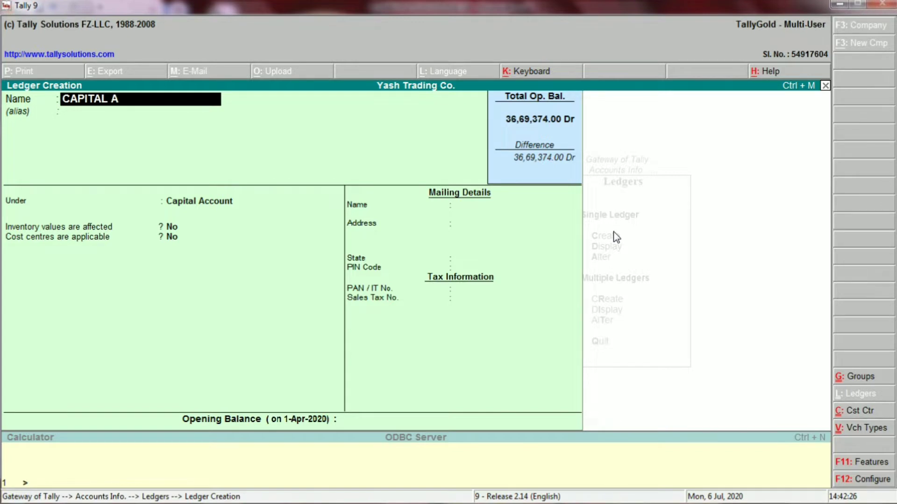
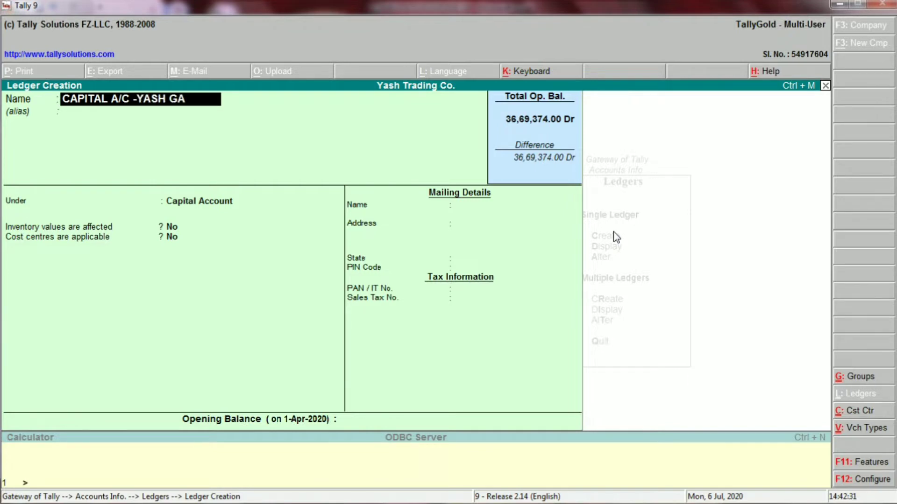
{"action": "key", "text": "Return"}
{"action": "key", "text": "Return"}
- Keep it under Capital Account with state Not Applicable and save the ledger
{"action": "key", "text": "alt+Tab"}
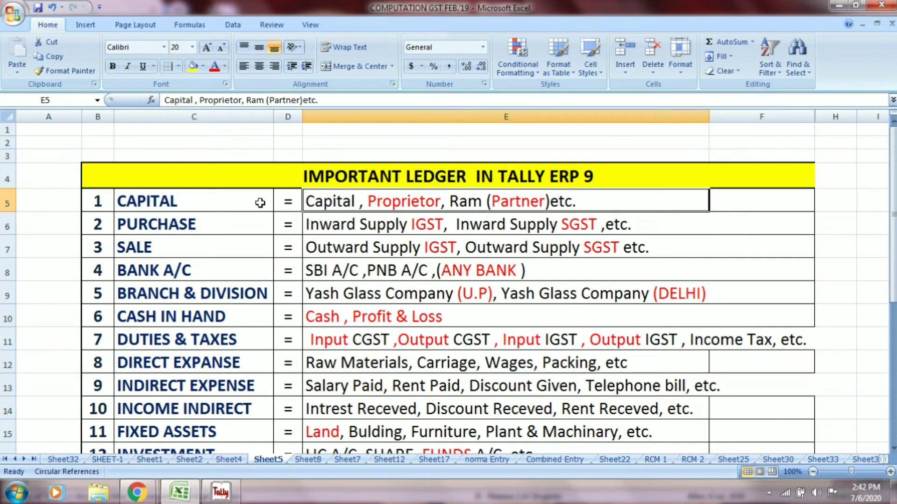
{"action": "left_click", "coordinate": [237, 204]}
{"action": "key", "text": "alt+Tab"}
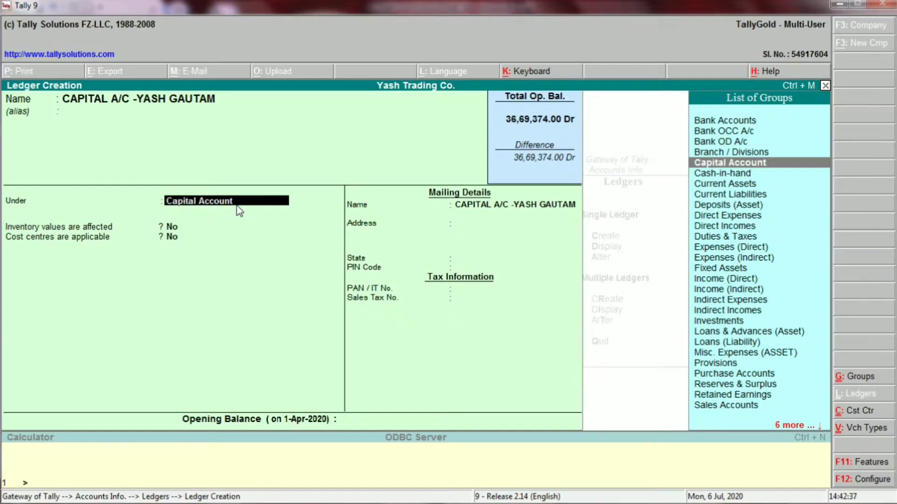
{"action": "key", "text": "Return"}
{"action": "key", "text": "Return"}
{"action": "key", "text": "Return"}
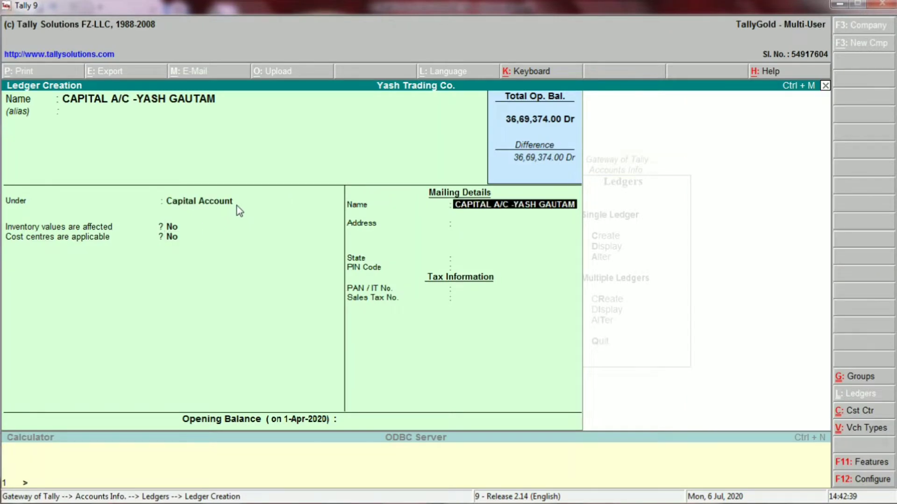
{"action": "key", "text": "Return"}
{"action": "key", "text": "Return"}
{"action": "key", "text": "Return"}
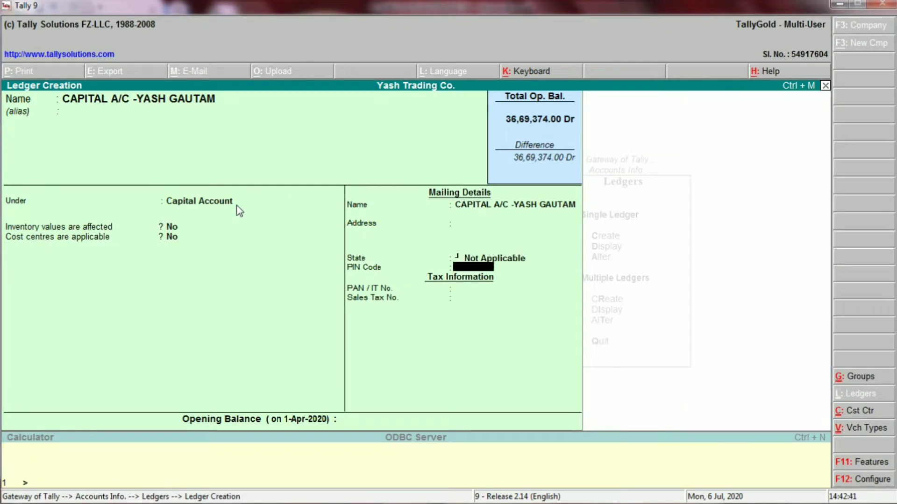
{"action": "key", "text": "Return"}
{"action": "key", "text": "Return"}
{"action": "key", "text": "Return"}
{"action": "key", "text": "Return"}
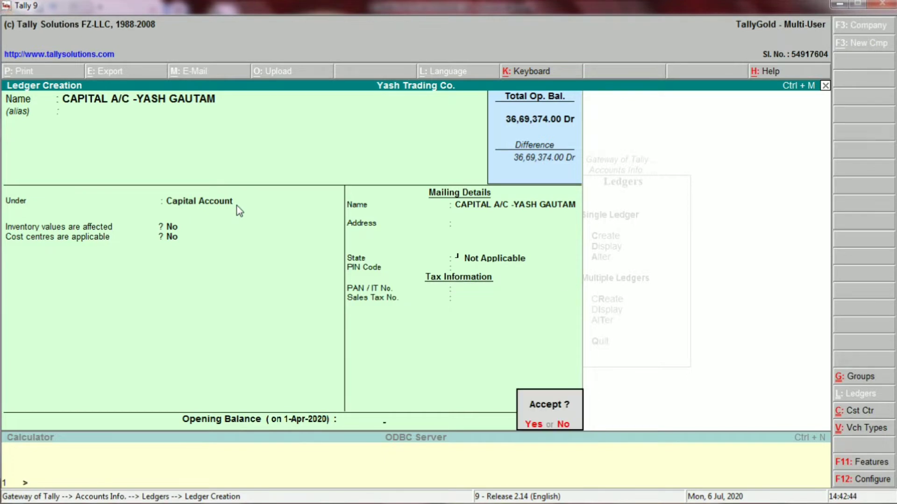
{"action": "key", "text": "Return"}
{"action": "key", "text": "alt+Tab"}
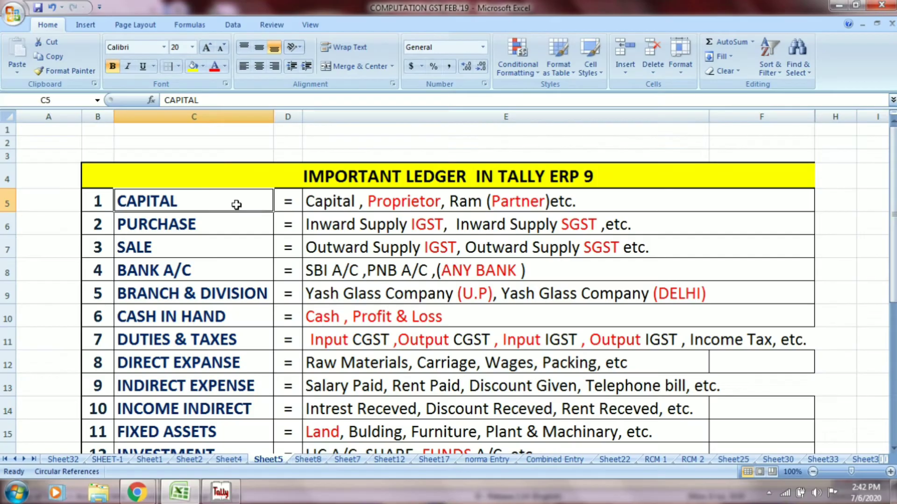
{"action": "left_click", "coordinate": [432, 202]}
{"action": "key", "text": "alt+Tab"}
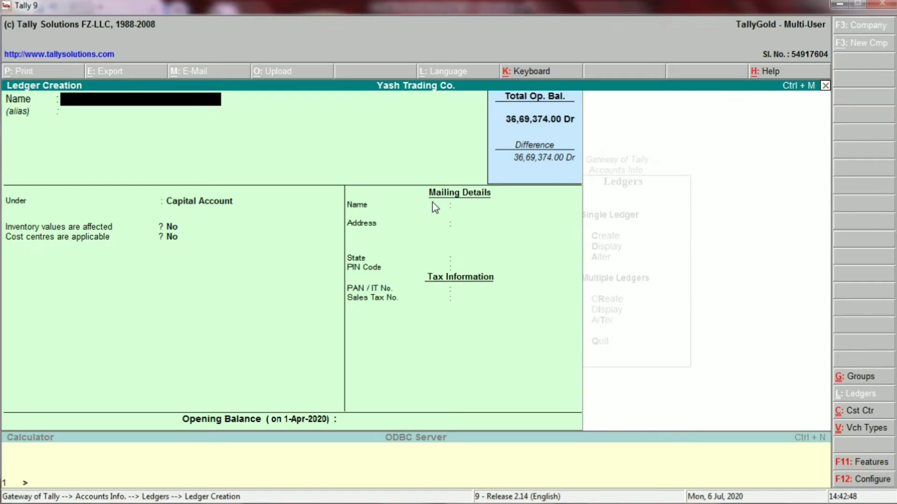
- Save the first partner's ledger ('PARTNER -' plus name) under Capital Account, state Not Applicable
{"action": "type", "text": "RAM"}
{"action": "key", "text": "BackSpace"}
{"action": "key", "text": "BackSpace"}
{"action": "key", "text": "BackSpace"}
{"action": "type", "text": "PARTNER"}
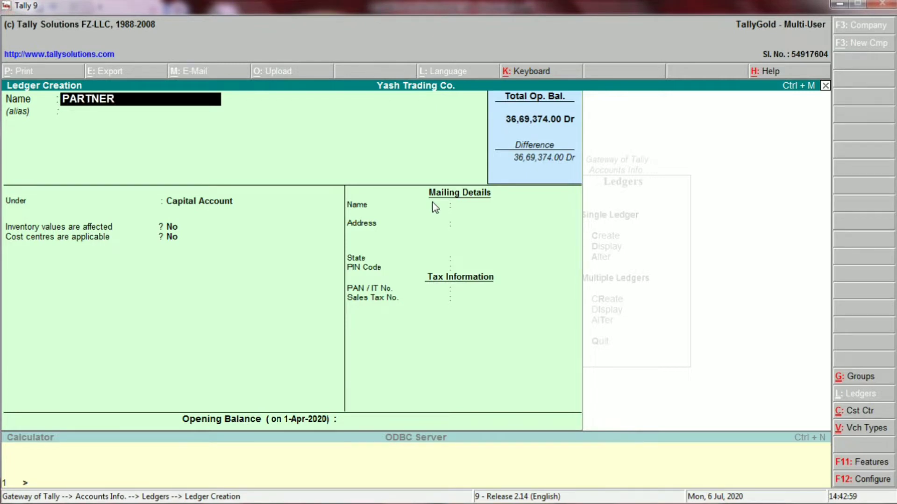
{"action": "type", "text": " -RAM"}
{"action": "key", "text": "Return"}
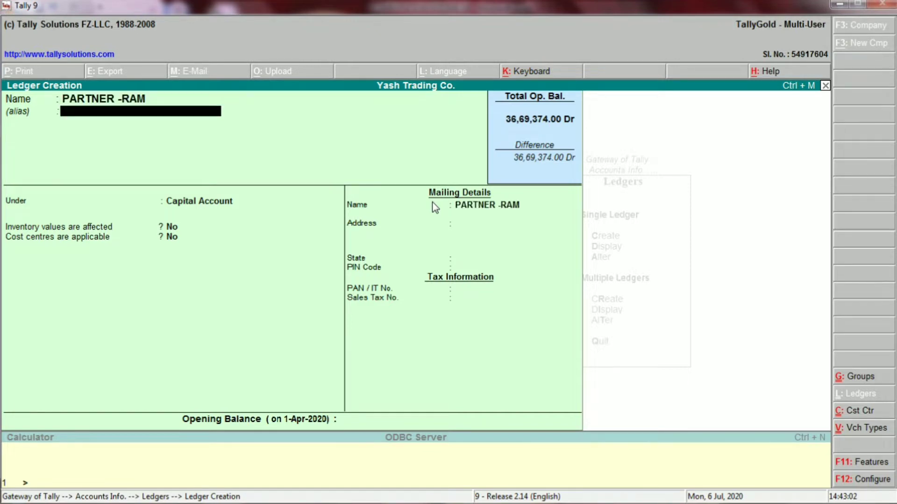
{"action": "key", "text": "Return"}
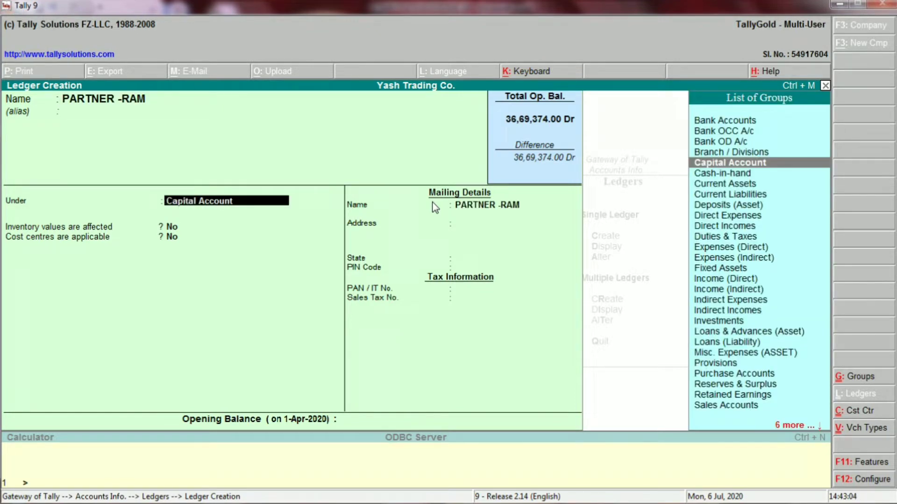
{"action": "key", "text": "Return"}
{"action": "key", "text": "Return"}
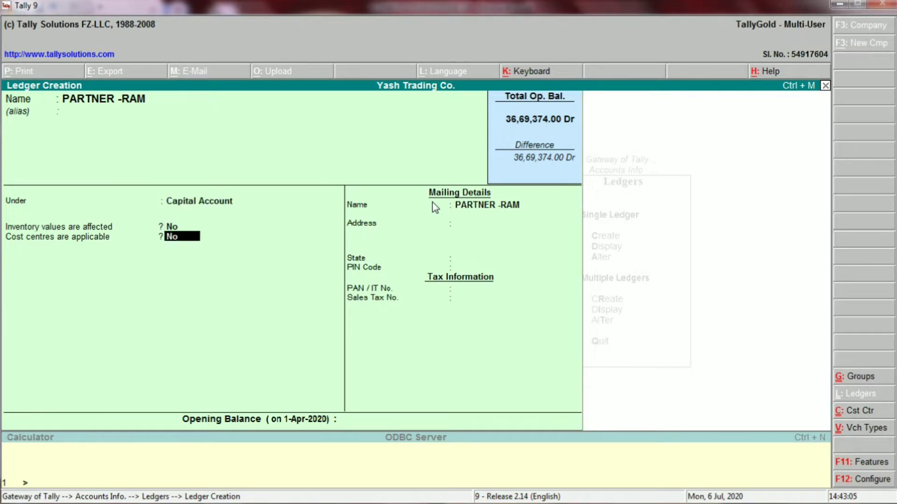
{"action": "key", "text": "Return"}
{"action": "key", "text": "Return"}
{"action": "key", "text": "Return"}
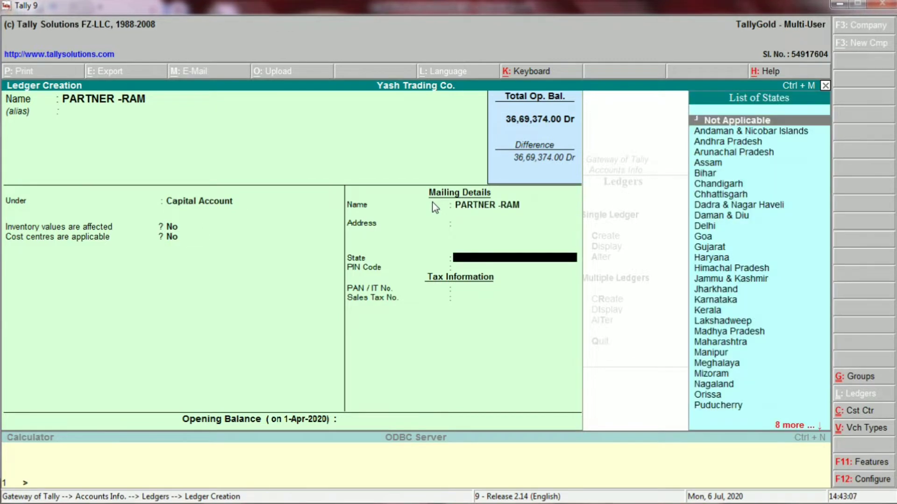
{"action": "key", "text": "Return"}
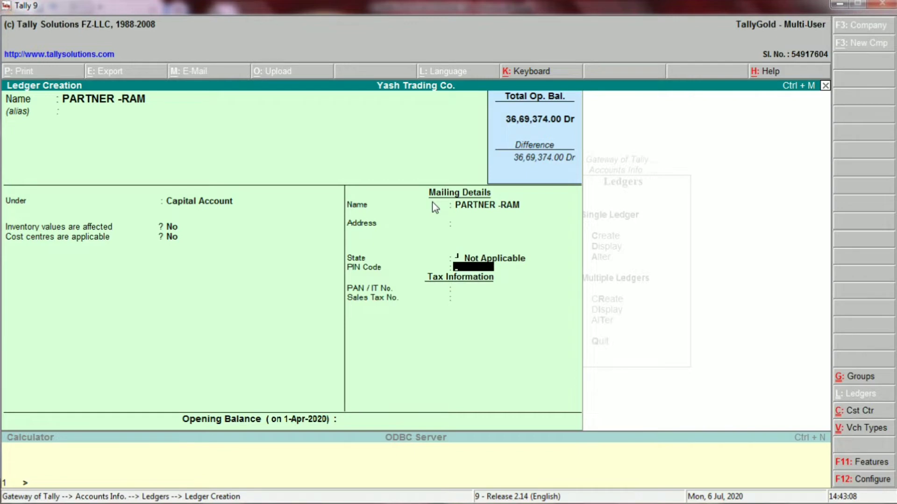
{"action": "key", "text": "Return"}
{"action": "key", "text": "Return"}
{"action": "key", "text": "Return"}
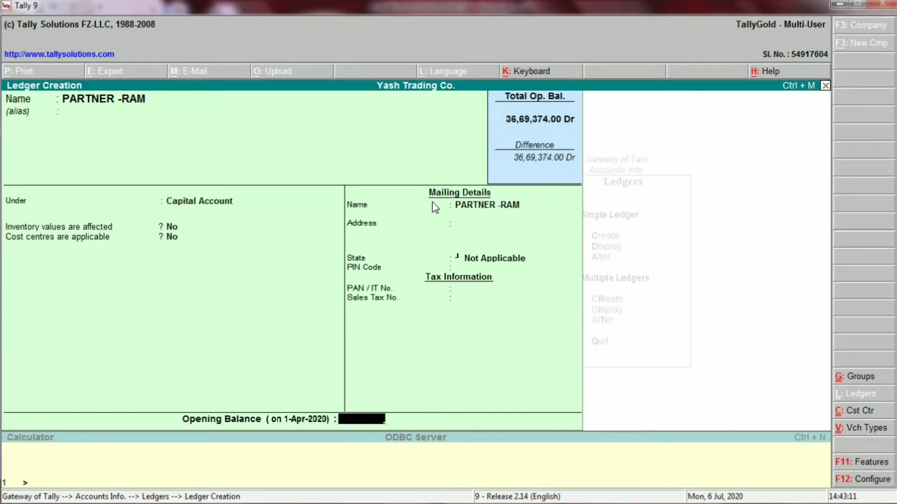
{"action": "key", "text": "Return"}
{"action": "key", "text": "Return"}
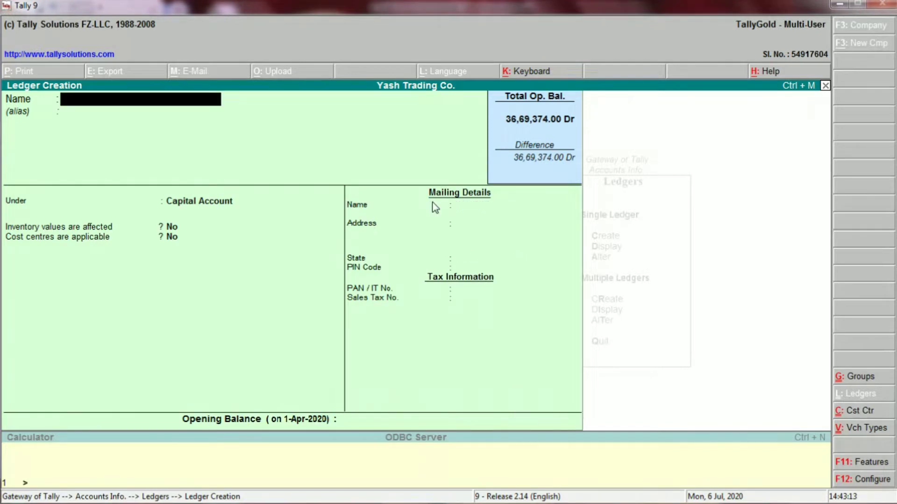
- Save the second partner's ledger the same way under Capital Account, state Not Applicable
{"action": "type", "text": "PARTNER"}
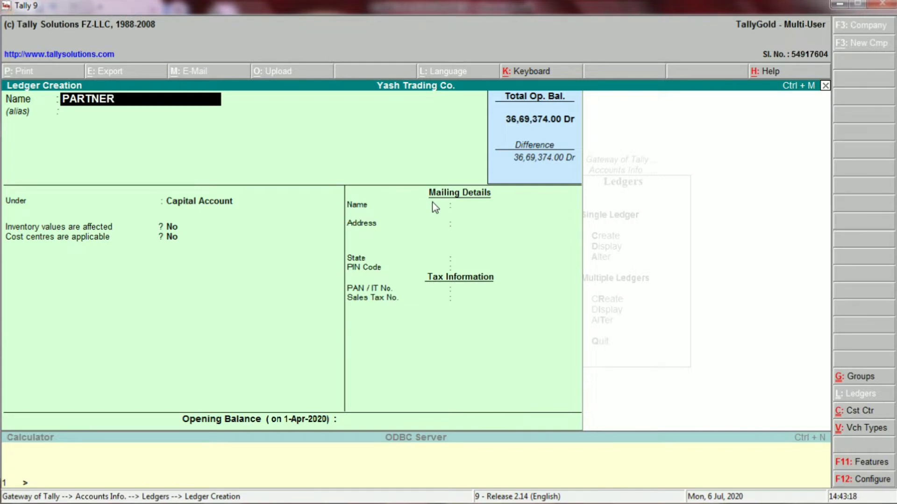
{"action": "type", "text": " -SHYAM"}
{"action": "key", "text": "Return"}
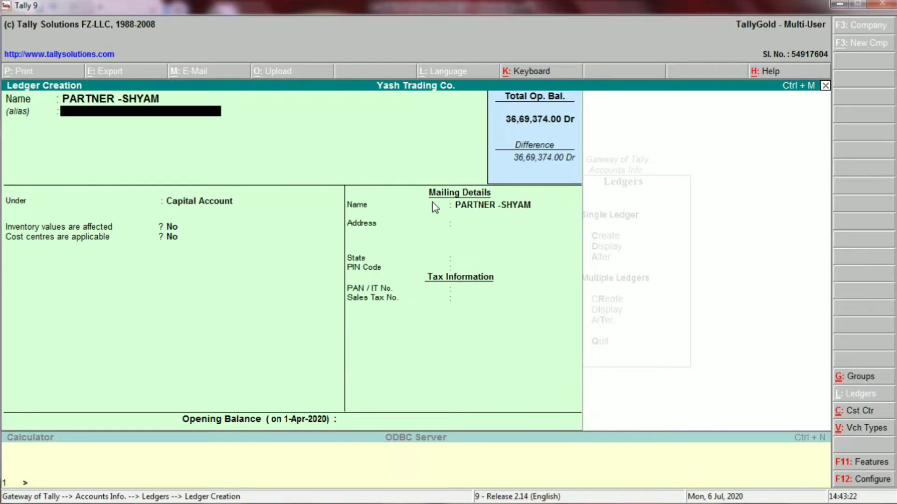
{"action": "key", "text": "Return"}
{"action": "key", "text": "Return"}
{"action": "key", "text": "Return"}
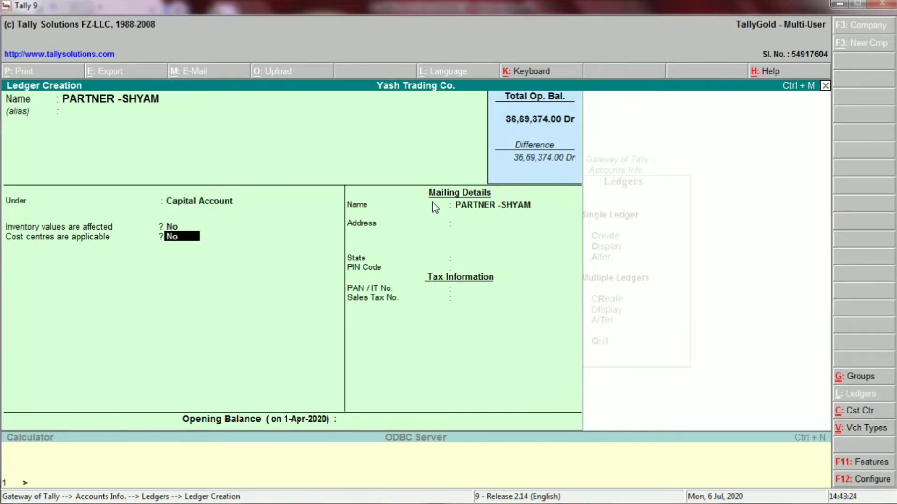
{"action": "key", "text": "Return"}
{"action": "key", "text": "Return"}
{"action": "key", "text": "Return"}
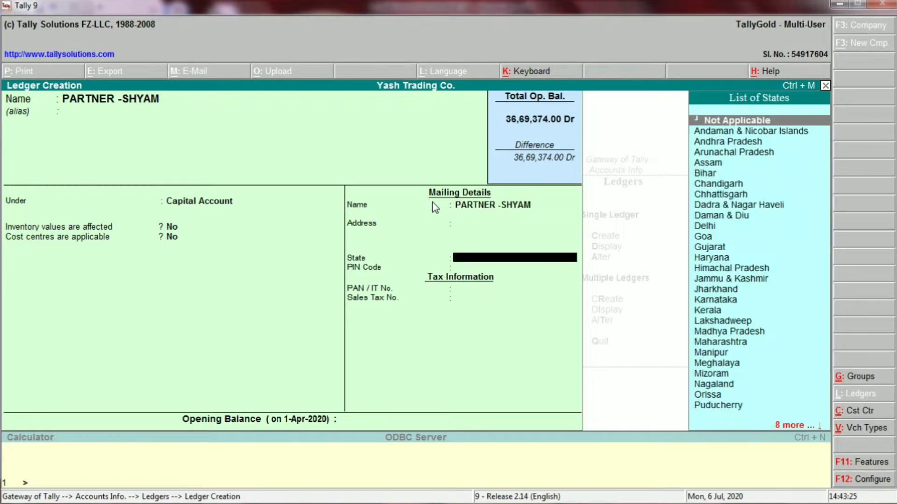
{"action": "key", "text": "Return"}
{"action": "key", "text": "Return"}
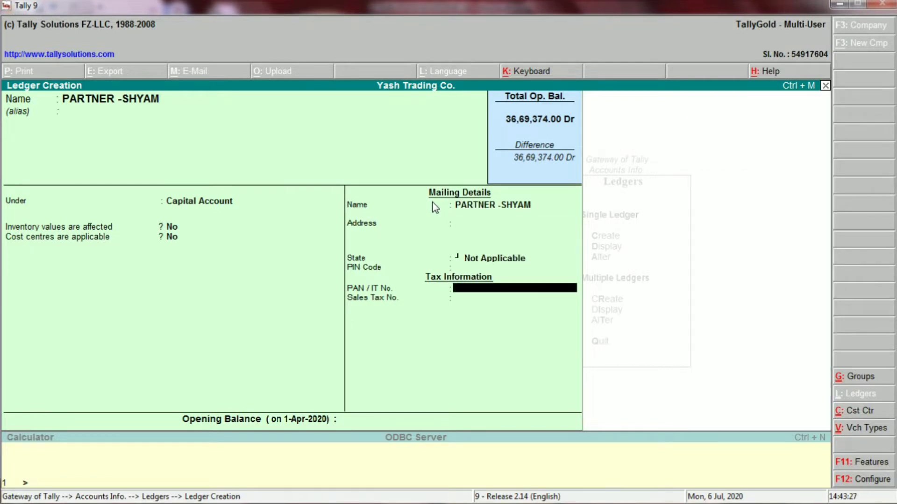
{"action": "key", "text": "Return"}
{"action": "key", "text": "Return"}
{"action": "key", "text": "Return"}
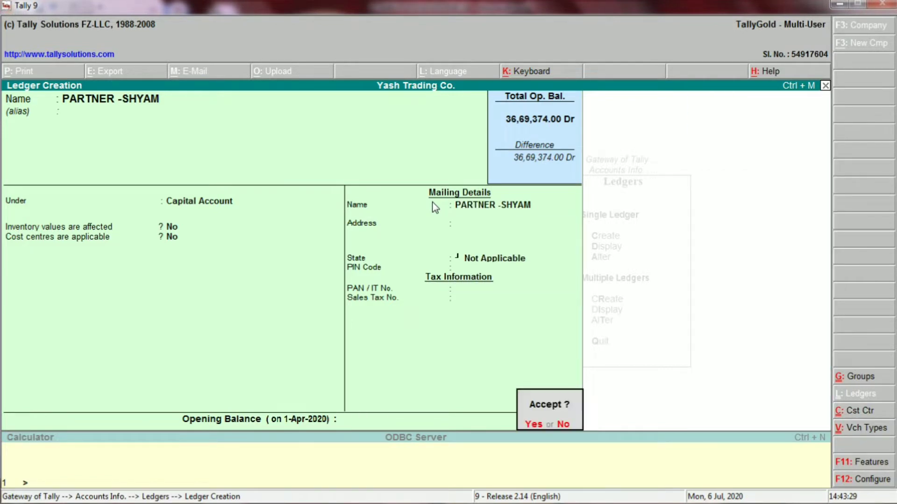
{"action": "key", "text": "Return"}
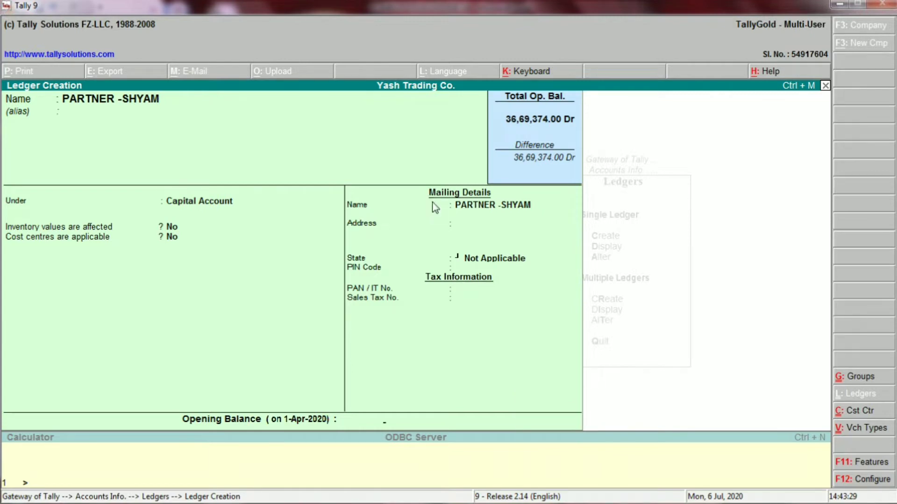
{"action": "key", "text": "alt+Tab"}
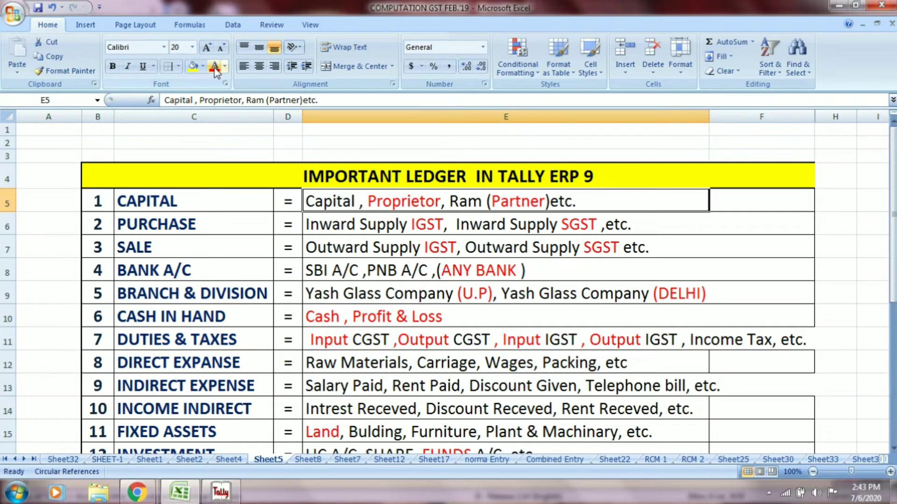
- Fill cells E5 and C5 yellow, then select the Purchase row's C6 and E6
{"action": "left_click", "coordinate": [192, 68]}
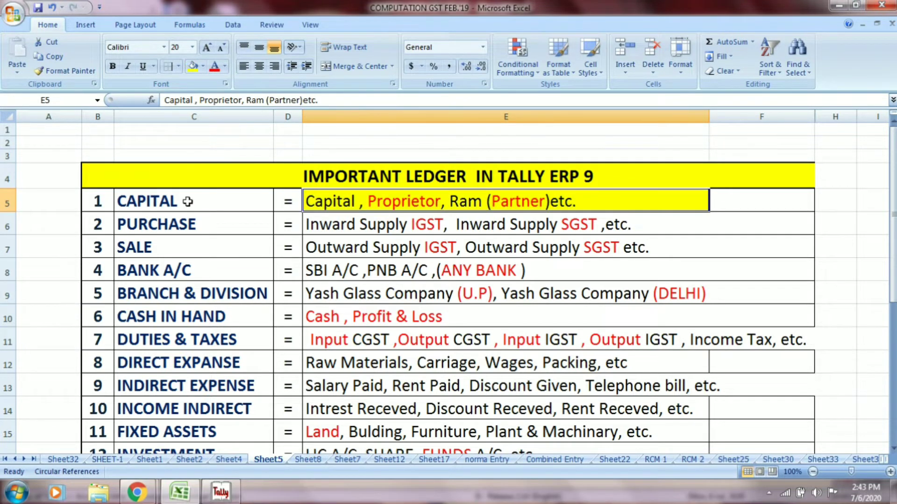
{"action": "left_click", "coordinate": [187, 200]}
{"action": "left_click", "coordinate": [193, 66]}
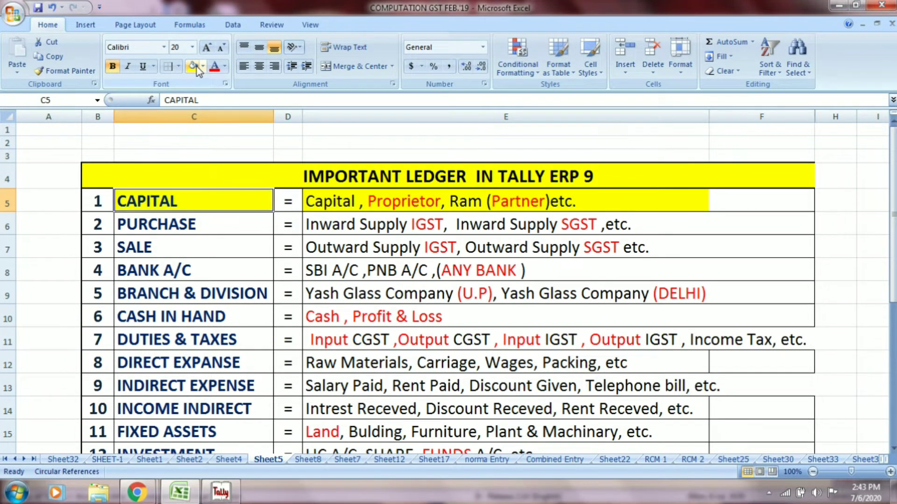
{"action": "left_click", "coordinate": [190, 227]}
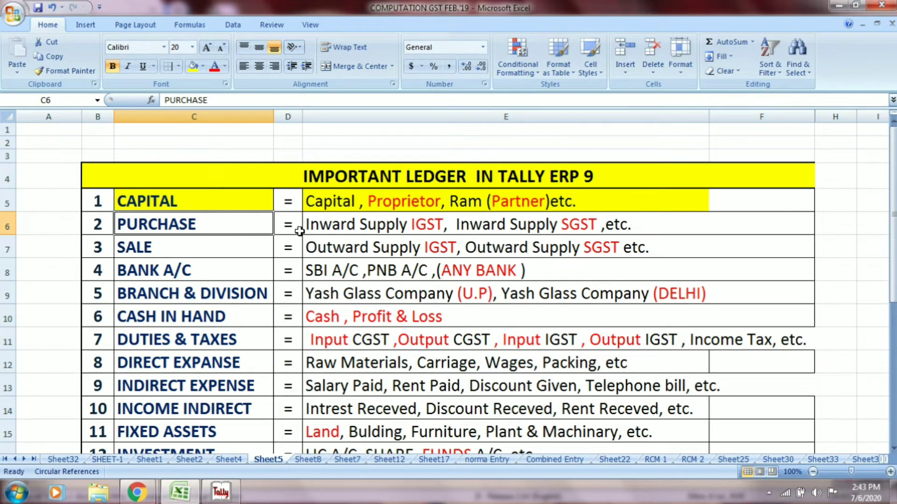
{"action": "left_click", "coordinate": [333, 227]}
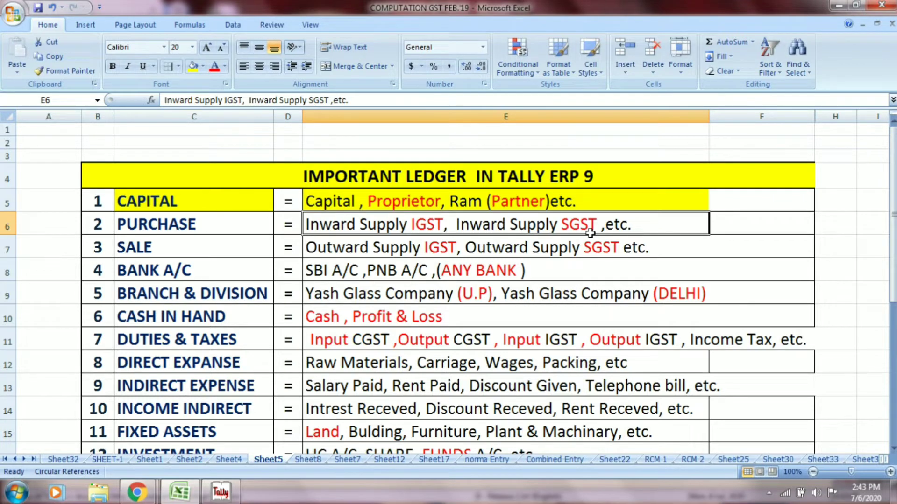
- Enter the ledger name INWARD SUPPLY IGST, correcting an initial 'INWARD SUPPLY @ 18 %' entry
{"action": "key", "text": "alt+Tab"}
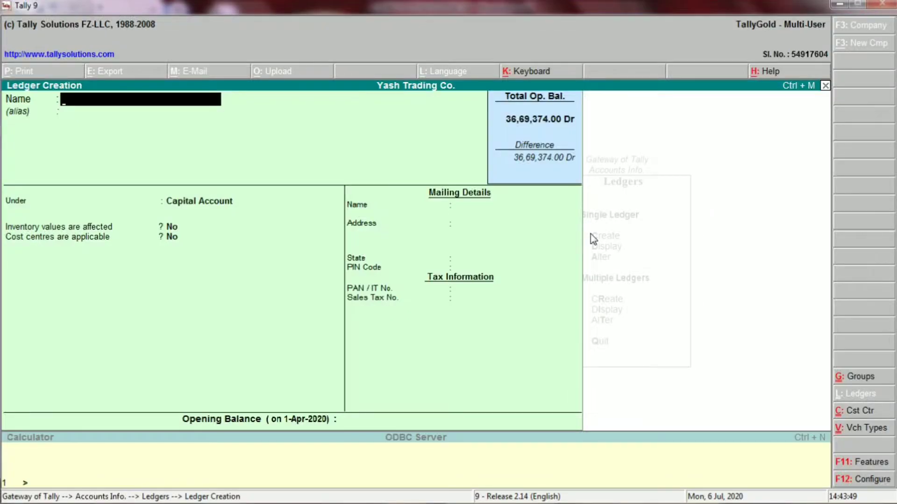
{"action": "type", "text": "INWARD S"}
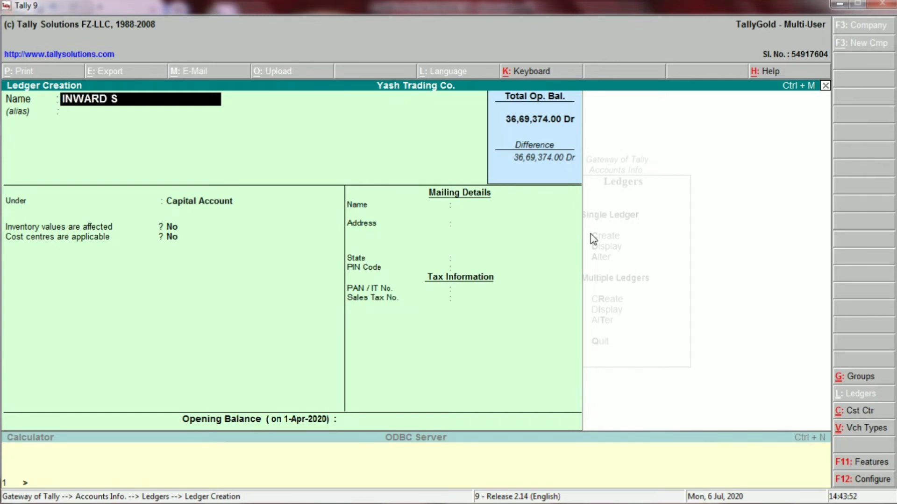
{"action": "type", "text": "UPPLY"}
{"action": "type", "text": "@ 18"}
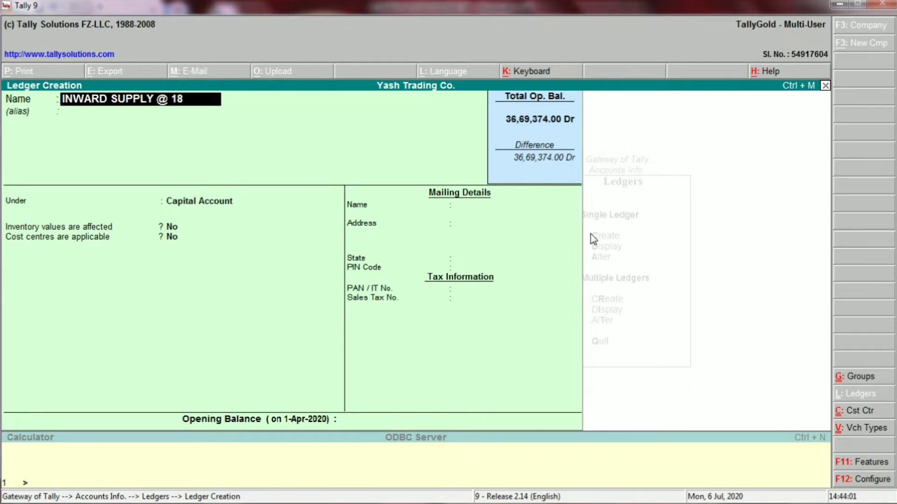
{"action": "type", "text": " %"}
{"action": "key", "text": "alt+Tab"}
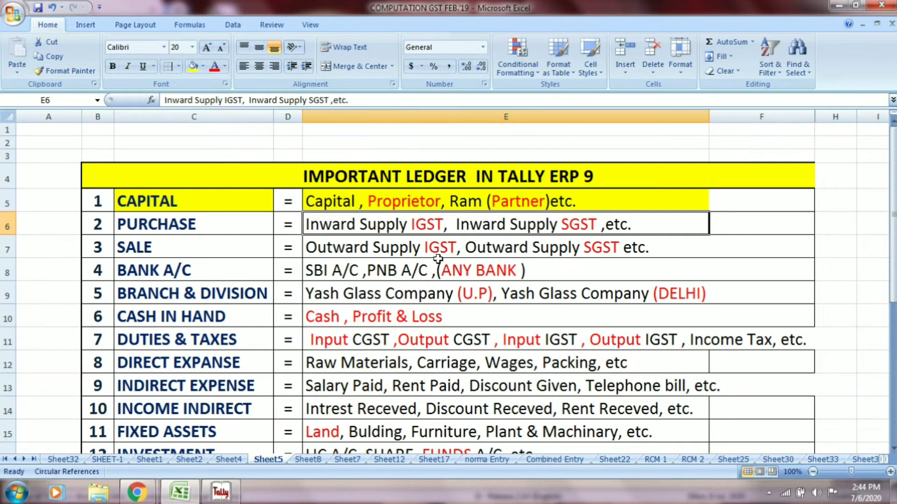
{"action": "left_click", "coordinate": [203, 226]}
{"action": "key", "text": "alt+Tab"}
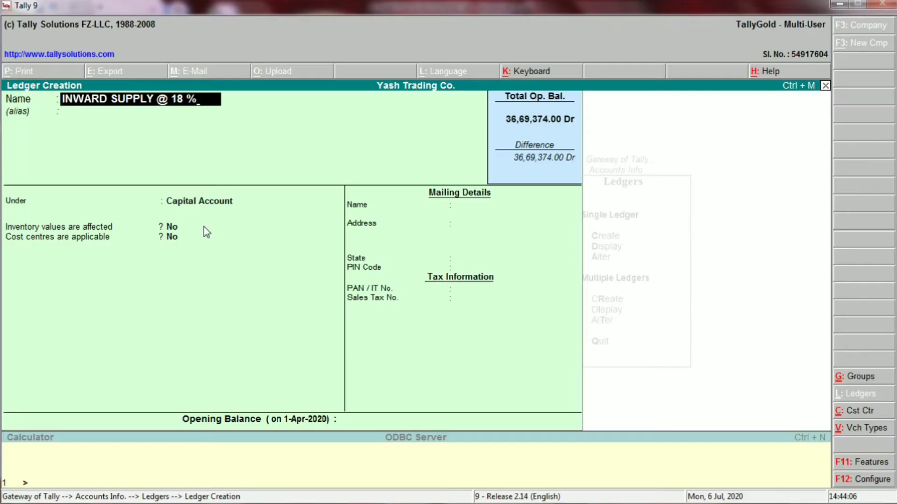
{"action": "key", "text": "Return"}
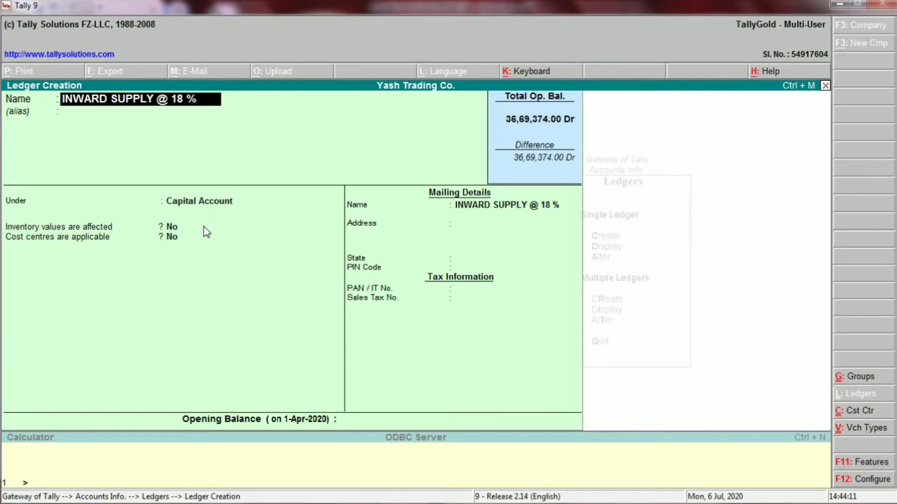
{"action": "key", "text": "BackSpace"}
{"action": "key", "text": "BackSpace"}
{"action": "key", "text": "BackSpace"}
{"action": "key", "text": "Return"}
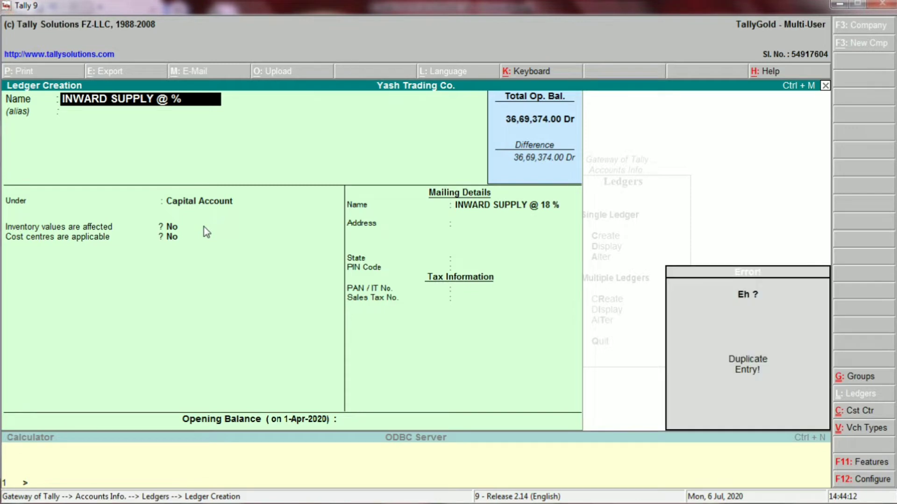
{"action": "key", "text": "BackSpace"}
{"action": "key", "text": "BackSpace"}
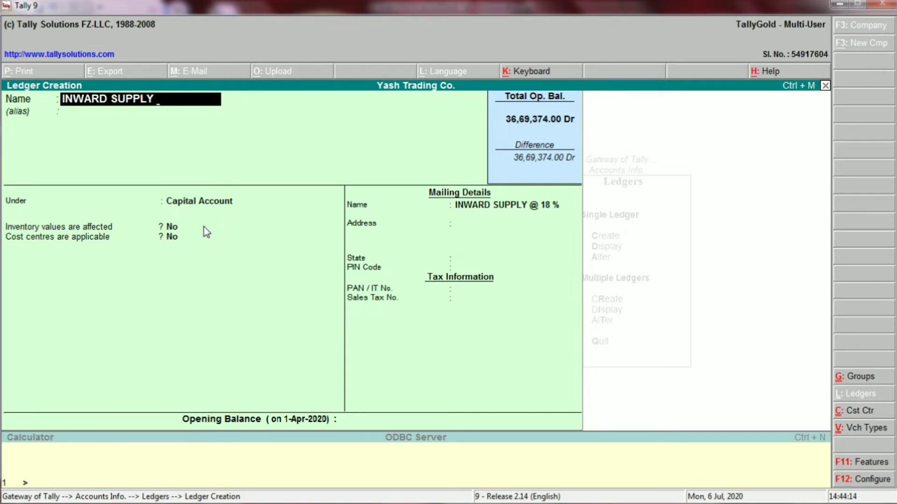
{"action": "key", "text": "Return"}
{"action": "key", "text": "Return"}
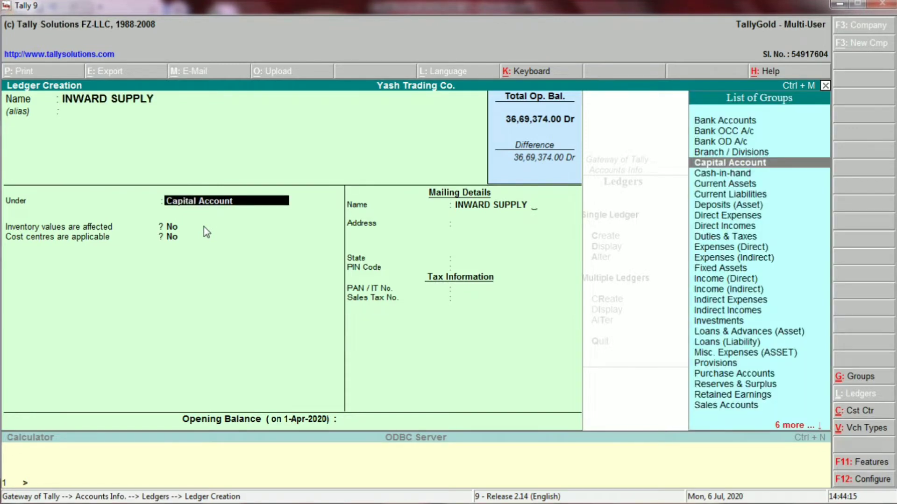
{"action": "key", "text": "alt+Tab"}
{"action": "key", "text": "alt+Tab"}
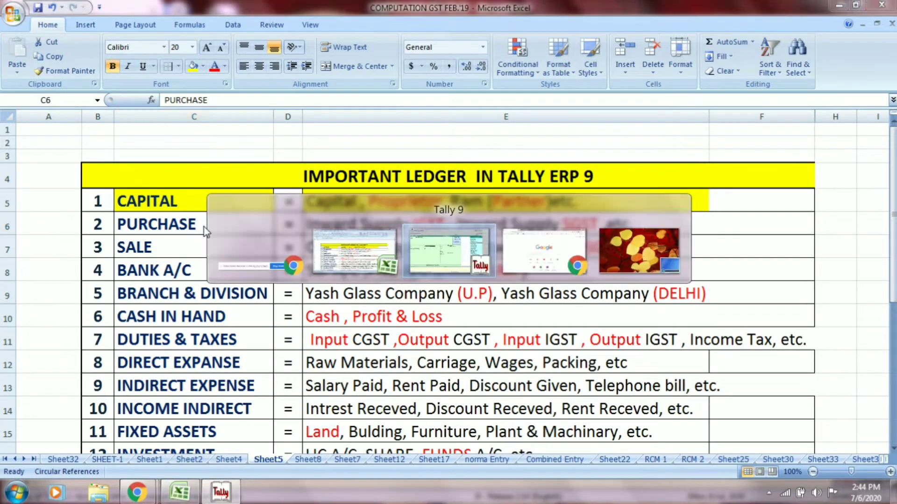
{"action": "key", "text": "BackSpace"}
{"action": "key", "text": "BackSpace"}
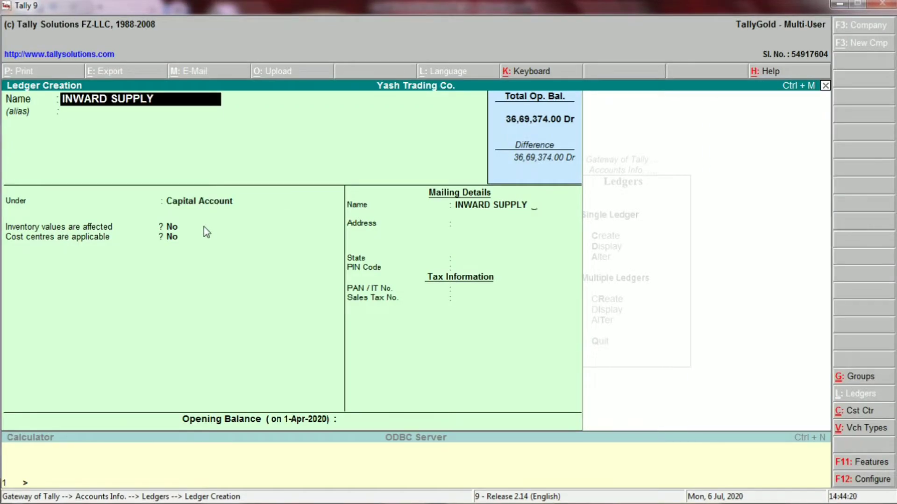
{"action": "type", "text": "IGST"}
{"action": "key", "text": "Return"}
{"action": "key", "text": "Return"}
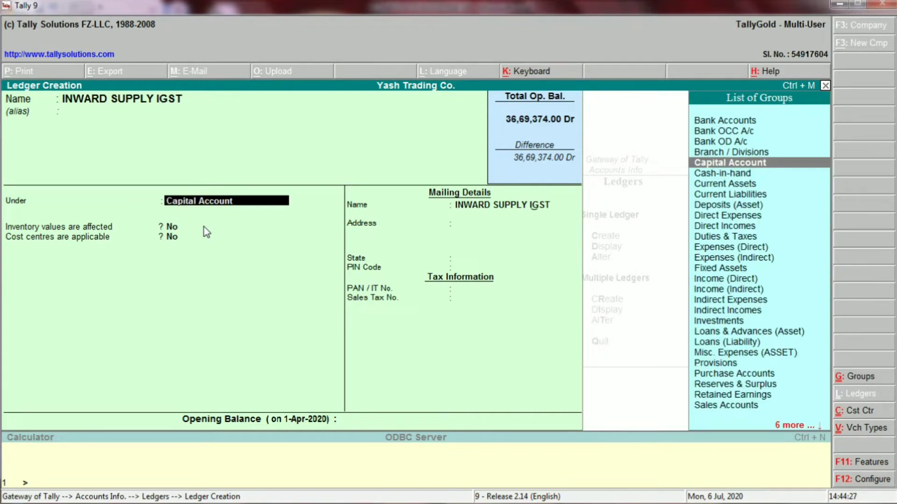
- Place the ledger under Purchase Accounts and save it
{"action": "key", "text": "alt+Tab"}
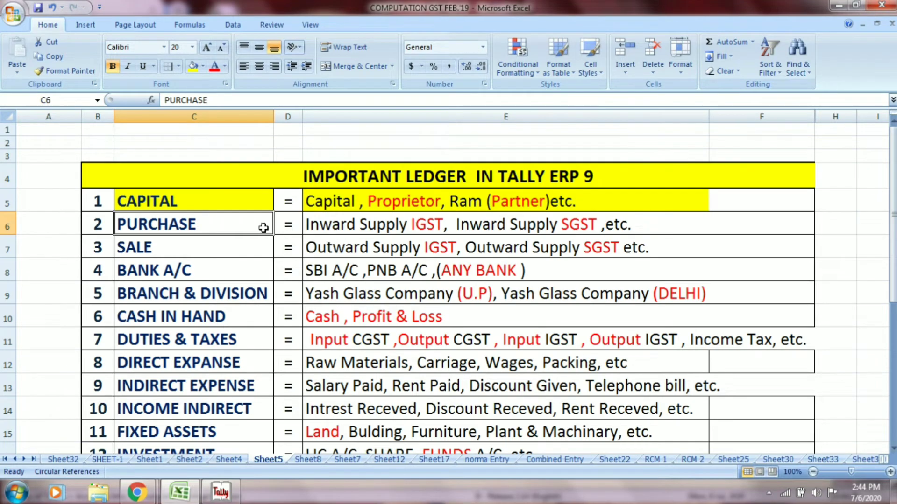
{"action": "key", "text": "alt+Tab"}
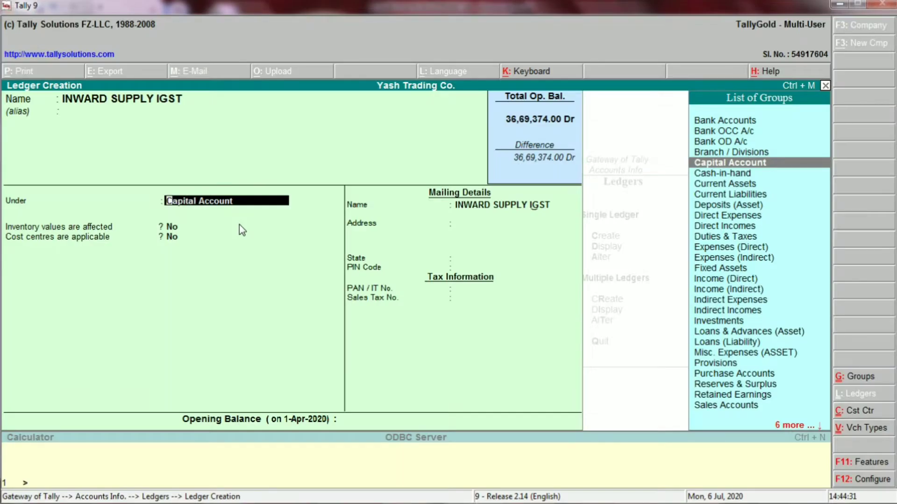
{"action": "type", "text": "PUR"}
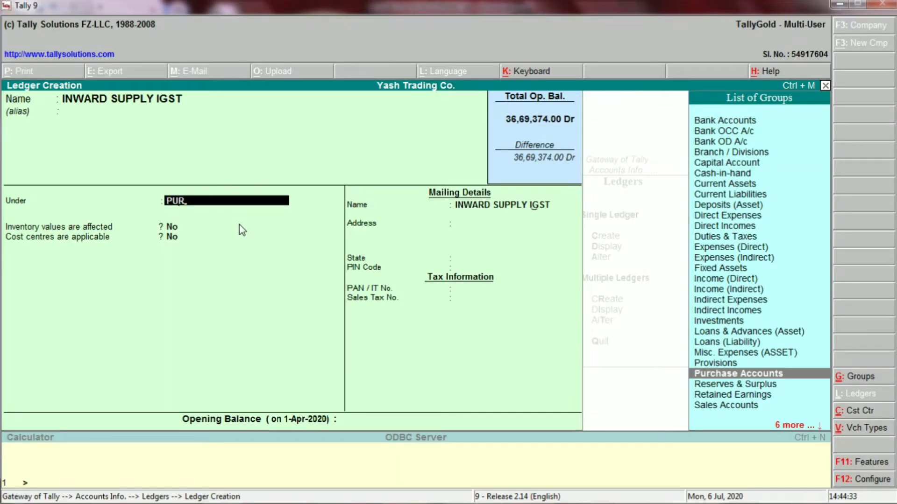
{"action": "key", "text": "Return"}
{"action": "key", "text": "Return"}
{"action": "key", "text": "Return"}
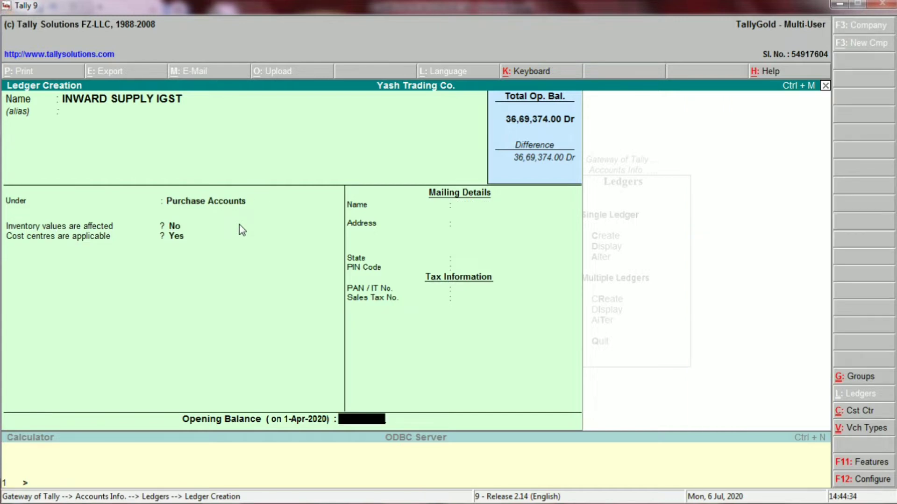
{"action": "key", "text": "Return"}
{"action": "key", "text": "Return"}
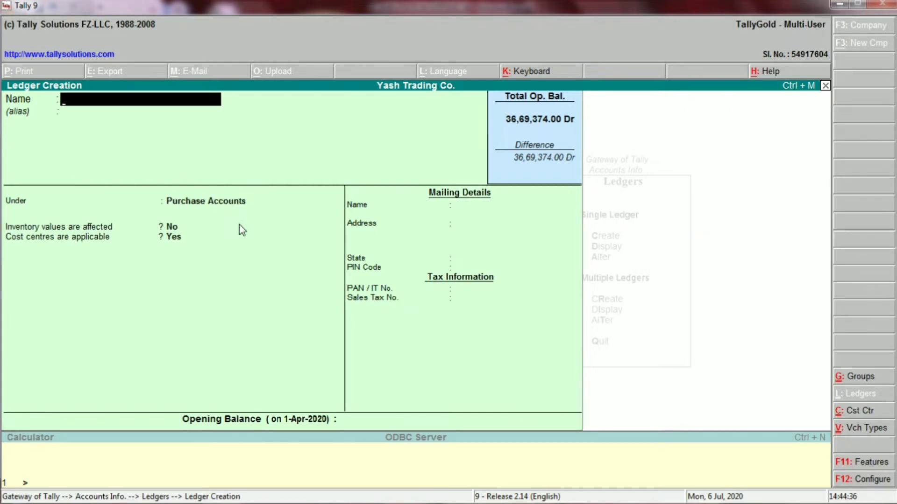
- Save INWARD SUPPLY SGST under Purchase Accounts, then select the PURCHASE row cells in Excel
{"action": "key", "text": "alt+Tab"}
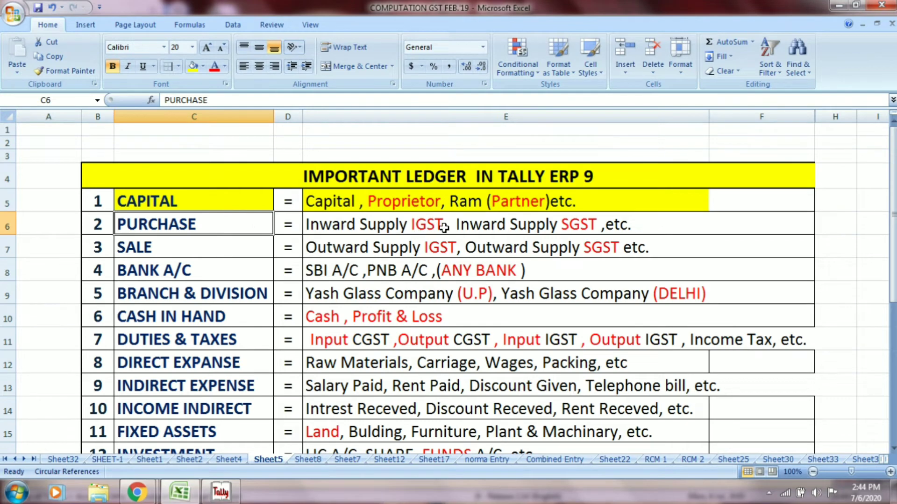
{"action": "left_click", "coordinate": [443, 228]}
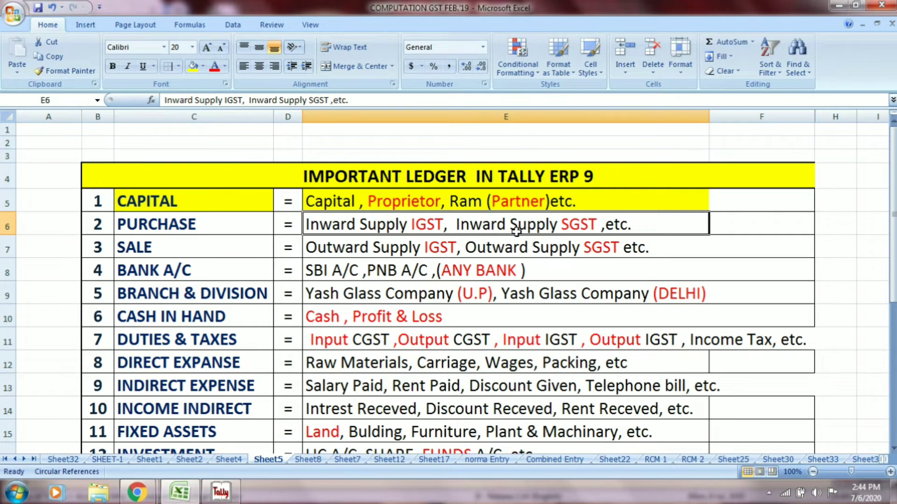
{"action": "key", "text": "alt+Tab"}
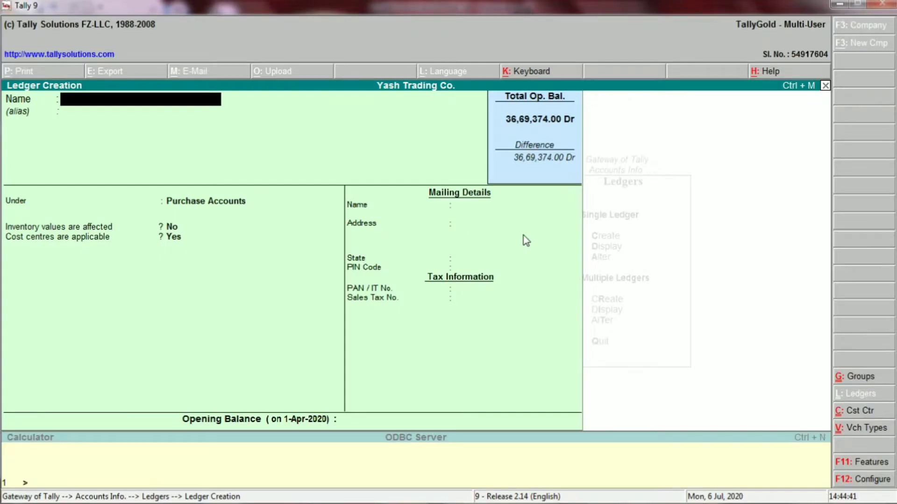
{"action": "type", "text": "INWARD SUPPLY"}
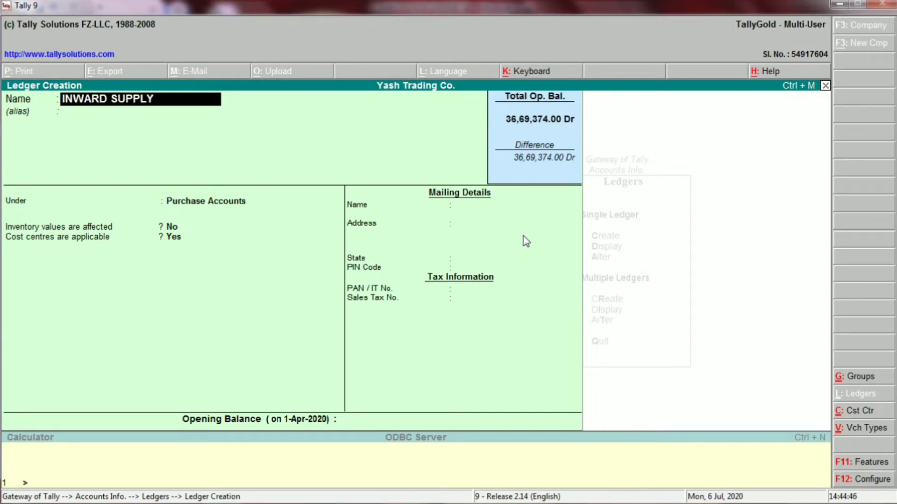
{"action": "type", "text": " SGST"}
{"action": "key", "text": "Return"}
{"action": "key", "text": "Return"}
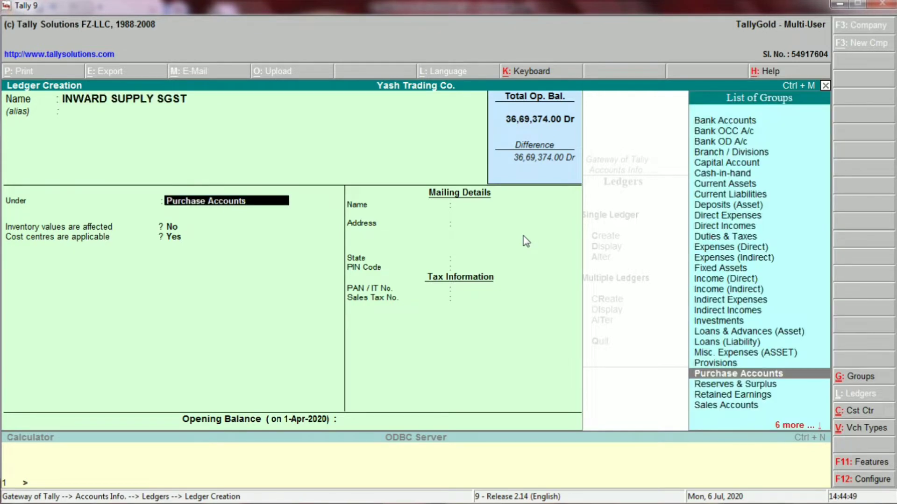
{"action": "key", "text": "Return"}
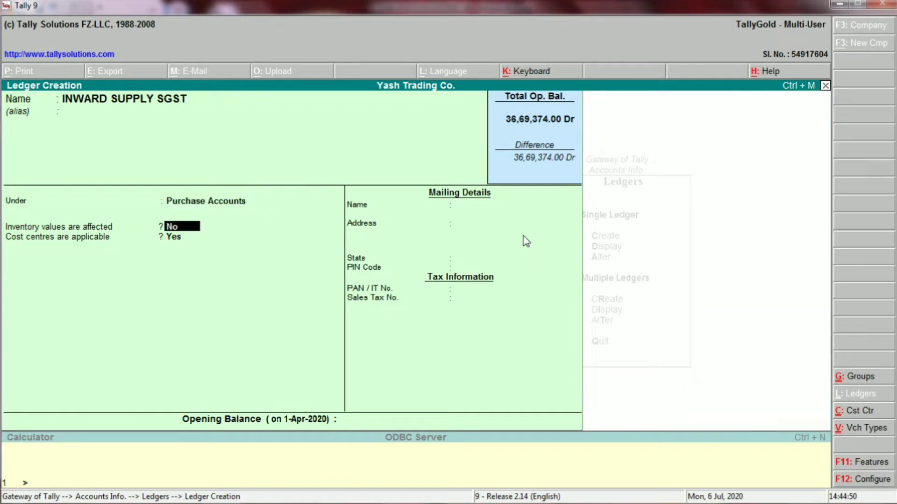
{"action": "key", "text": "Return"}
{"action": "key", "text": "Return"}
{"action": "key", "text": "Return"}
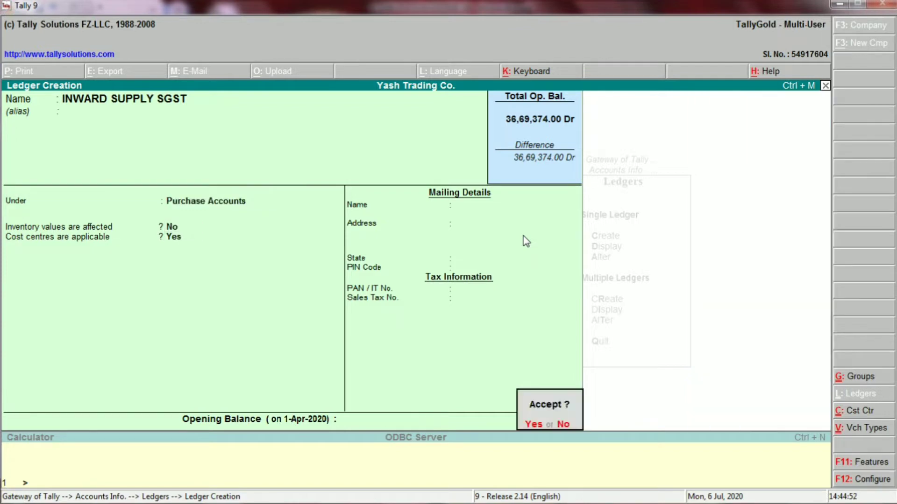
{"action": "key", "text": "Return"}
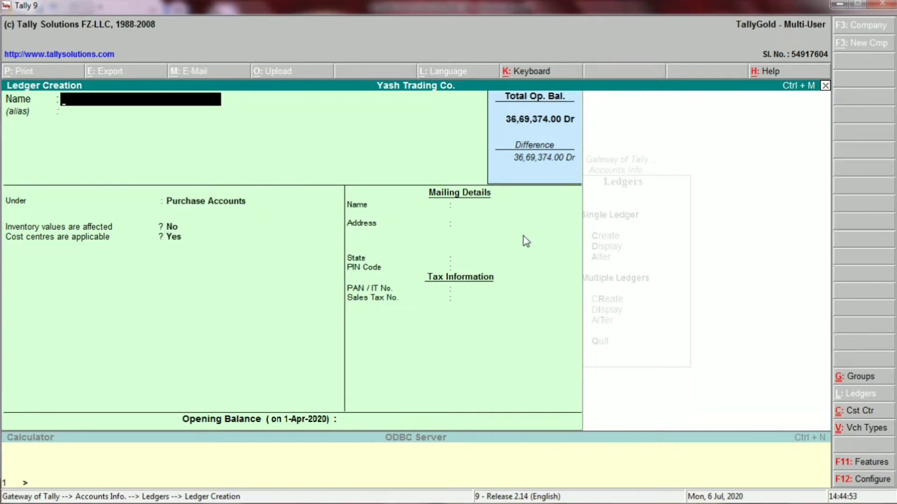
{"action": "key", "text": "alt+Tab"}
{"action": "left_click_drag", "start_coordinate": [144, 221], "coordinate": [375, 224]}
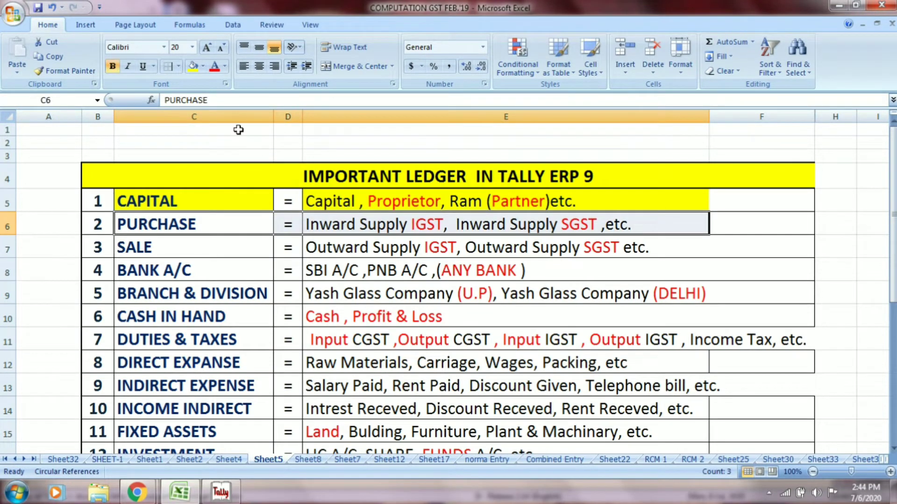
- Fill the PURCHASE row and SALE label C7 yellow and centre the equals sign in D5
{"action": "left_click", "coordinate": [192, 65]}
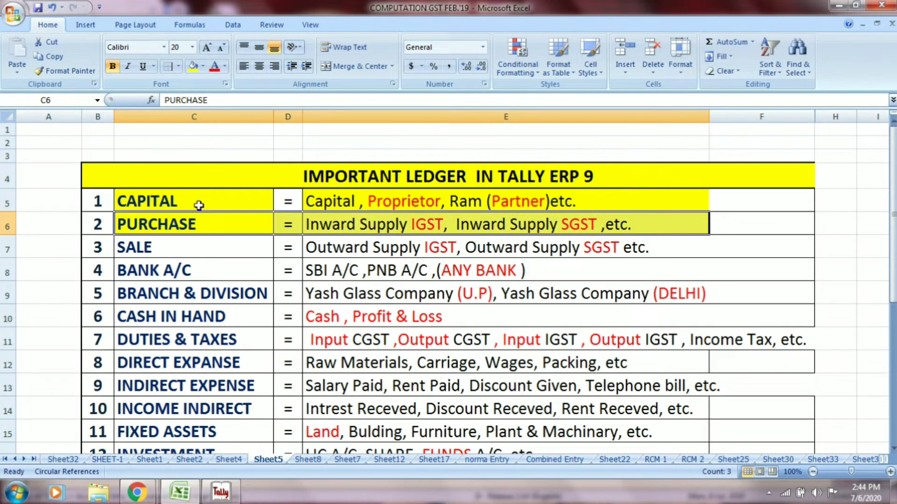
{"action": "left_click", "coordinate": [165, 243]}
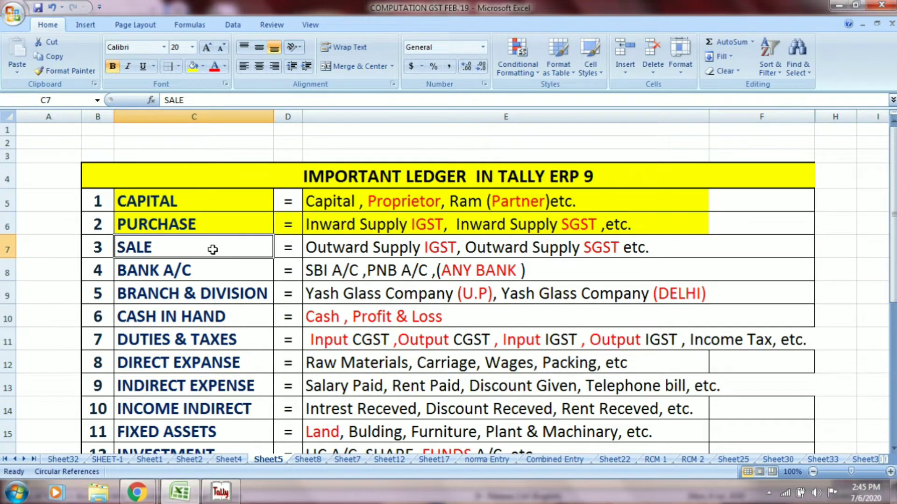
{"action": "left_click", "coordinate": [290, 204]}
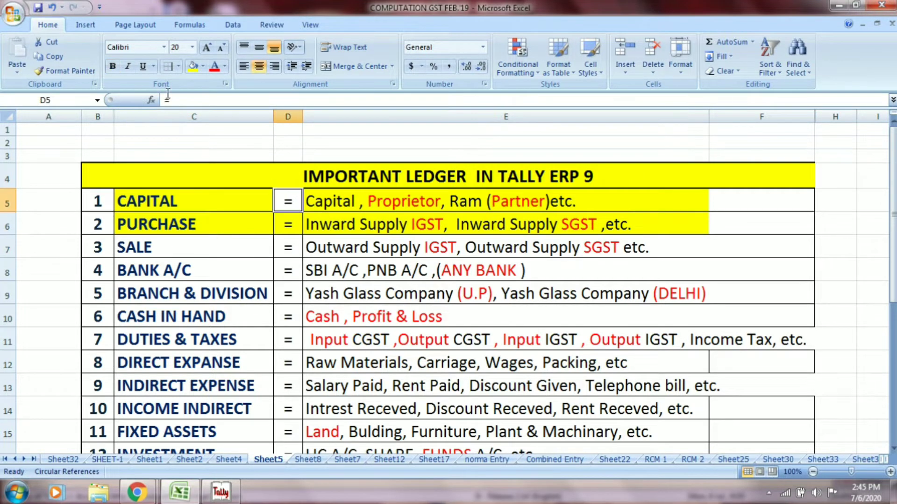
{"action": "left_click", "coordinate": [258, 66]}
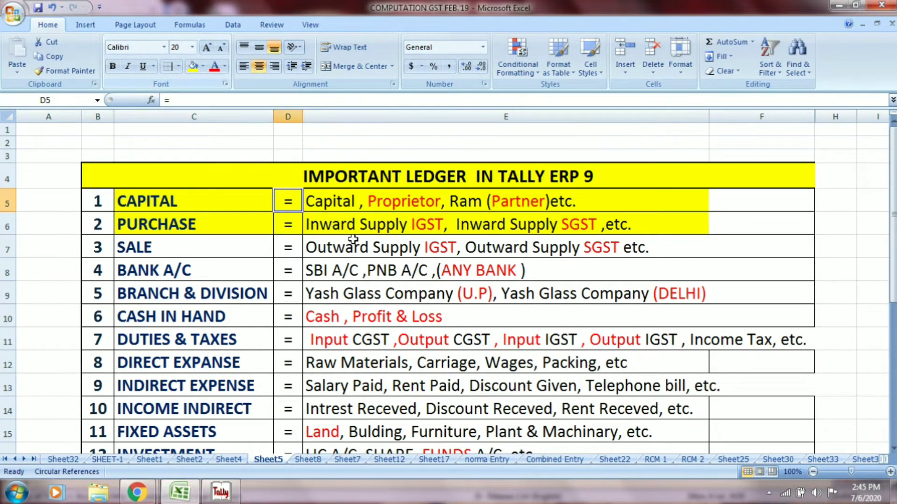
{"action": "left_click", "coordinate": [238, 247]}
{"action": "left_click", "coordinate": [191, 67]}
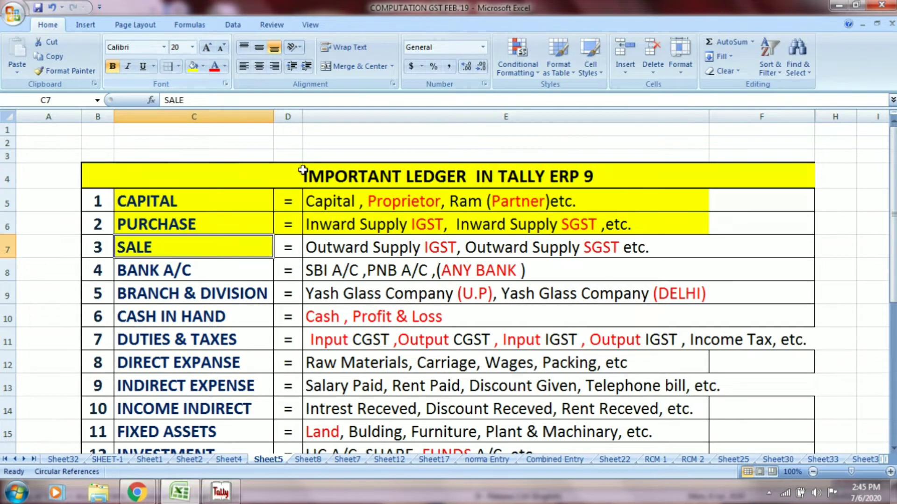
{"action": "left_click", "coordinate": [343, 245]}
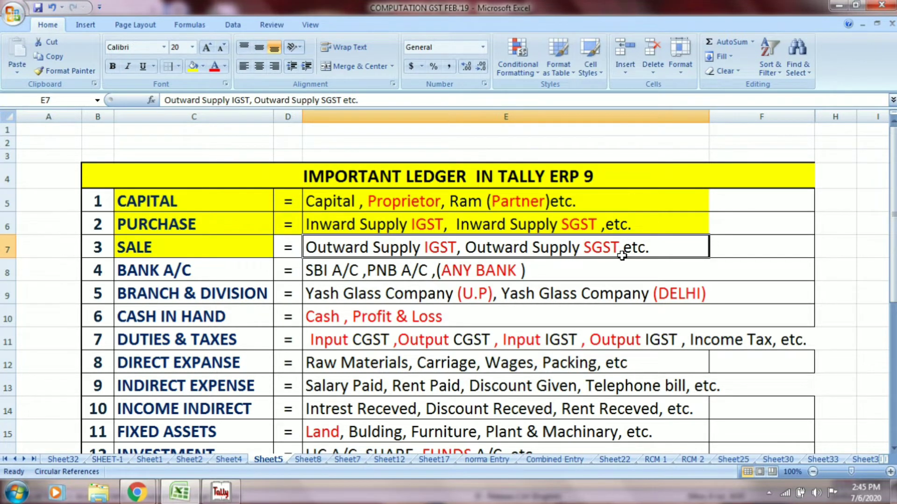
{"action": "key", "text": "alt+Tab"}
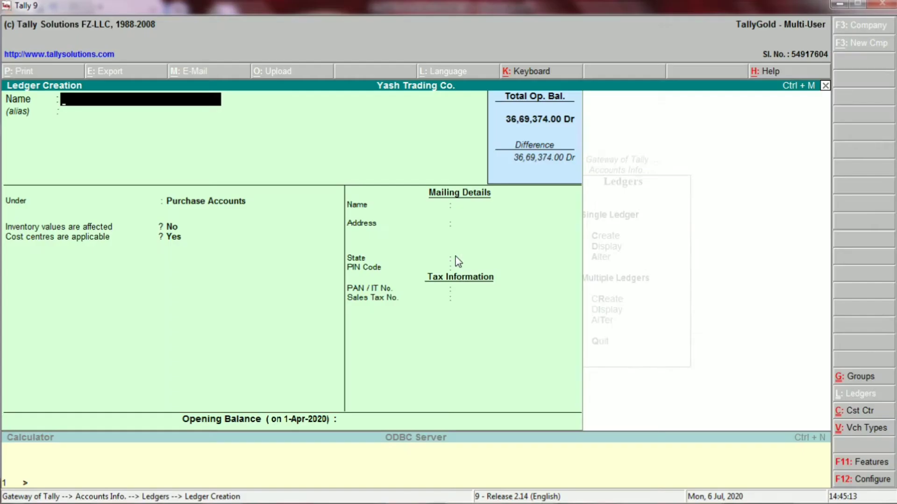
- Enter OUTWARD SUPPLY @ IGST, choose Sales Accounts via SAL, and leave opening balance empty
{"action": "type", "text": "OUTWARD S"}
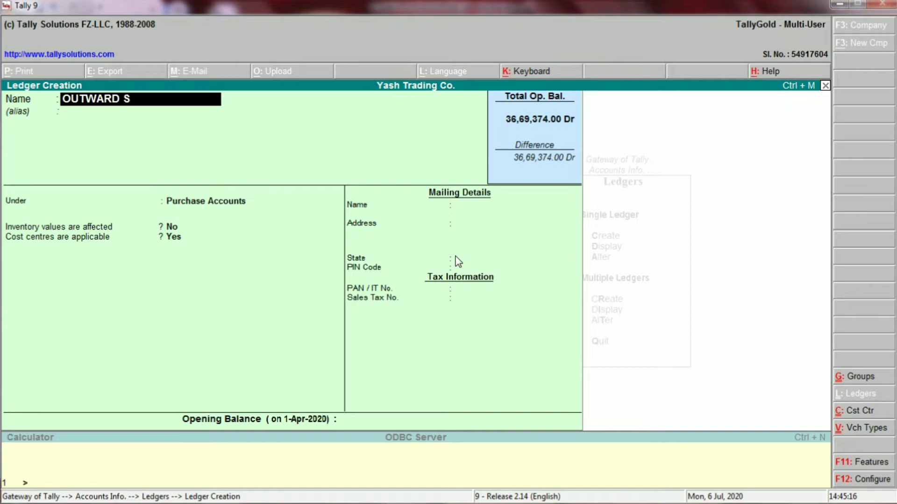
{"action": "type", "text": "UPPLY @ I"}
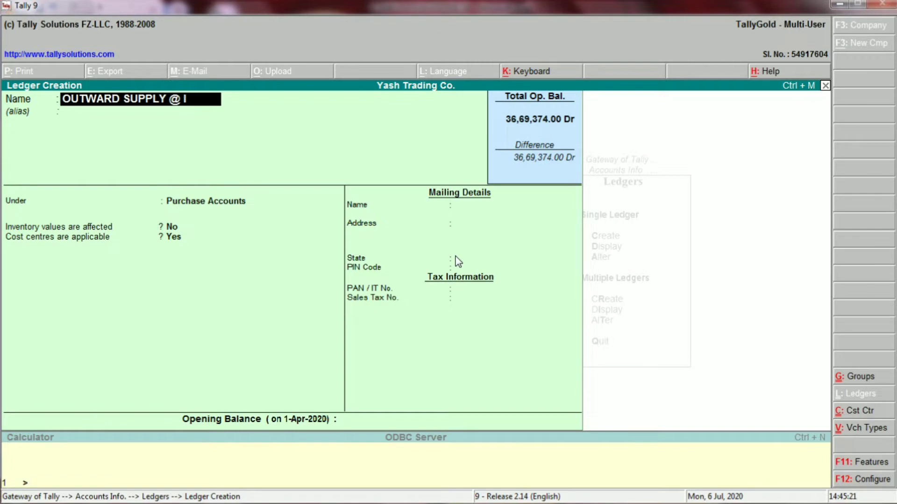
{"action": "type", "text": "GST"}
{"action": "key", "text": "alt+Tab"}
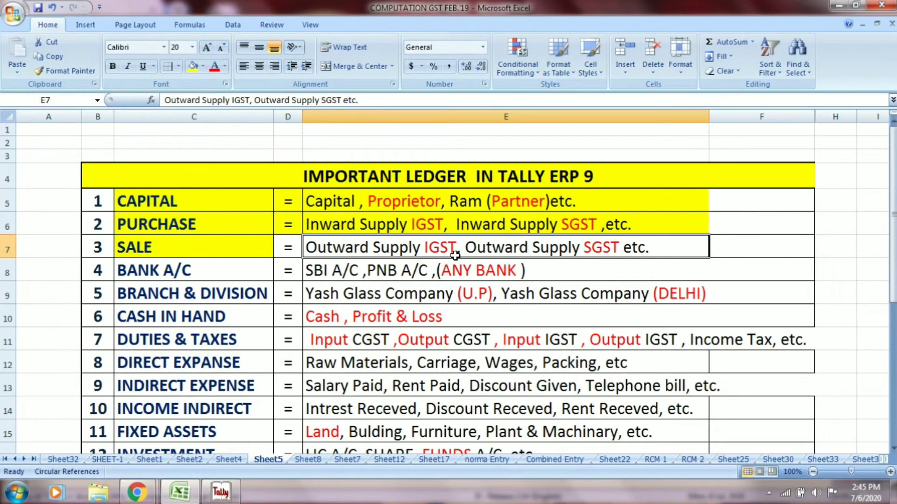
{"action": "key", "text": "alt+Tab"}
{"action": "key", "text": "Return"}
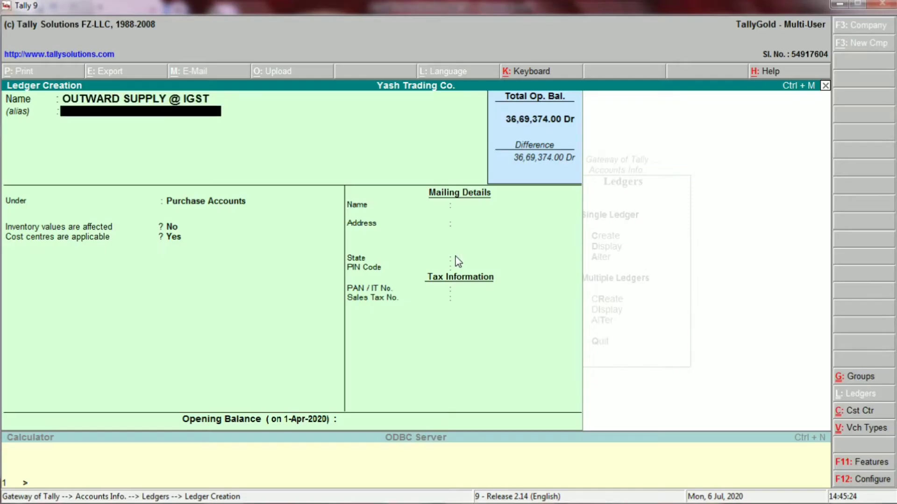
{"action": "key", "text": "Return"}
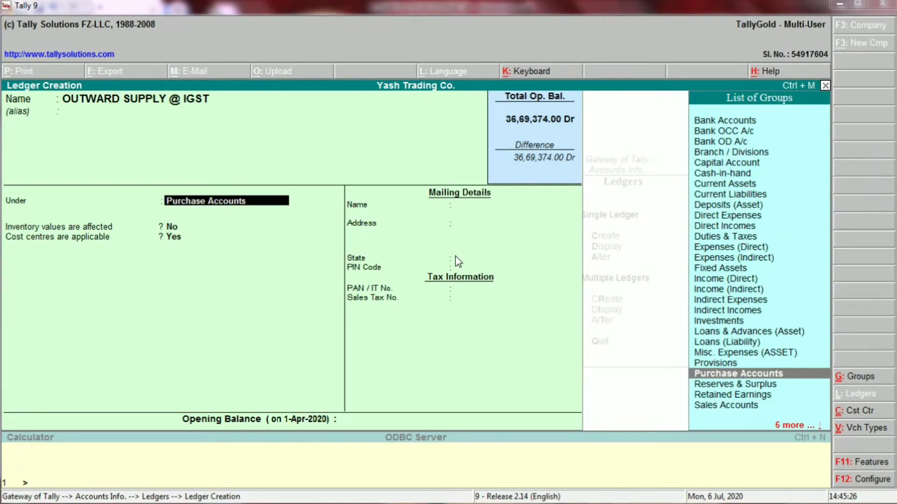
{"action": "key", "text": "alt+Tab"}
{"action": "key", "text": "alt+Tab"}
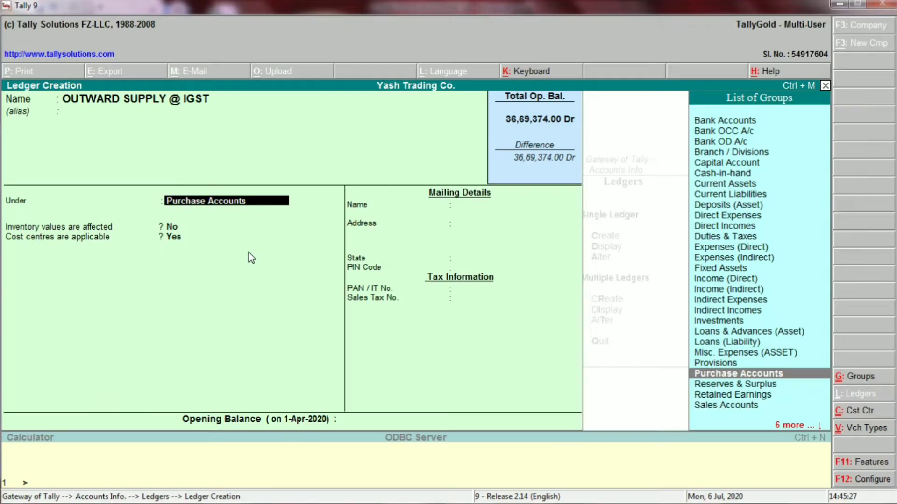
{"action": "type", "text": "SAL"}
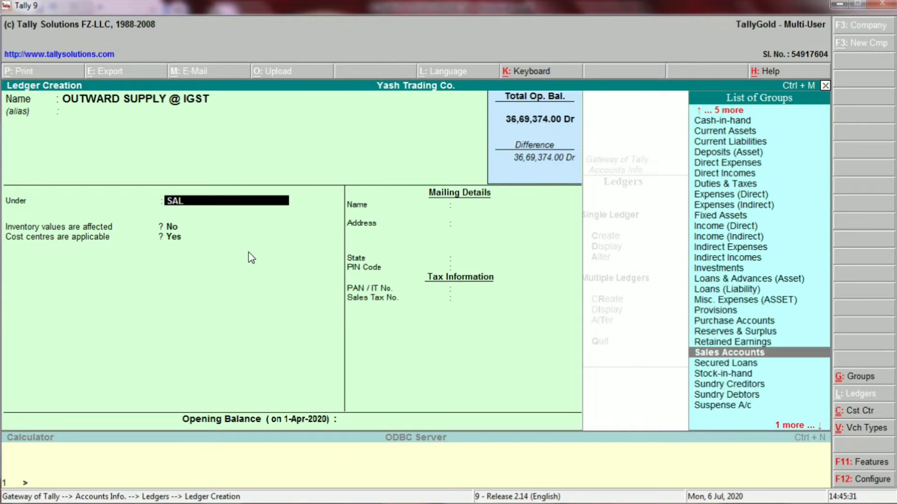
{"action": "key", "text": "Return"}
{"action": "key", "text": "Return"}
{"action": "key", "text": "Return"}
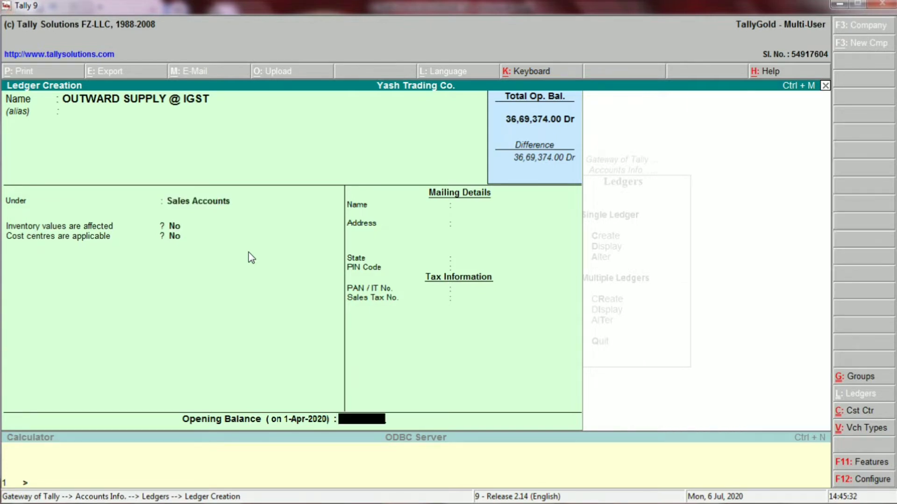
{"action": "key", "text": "Return"}
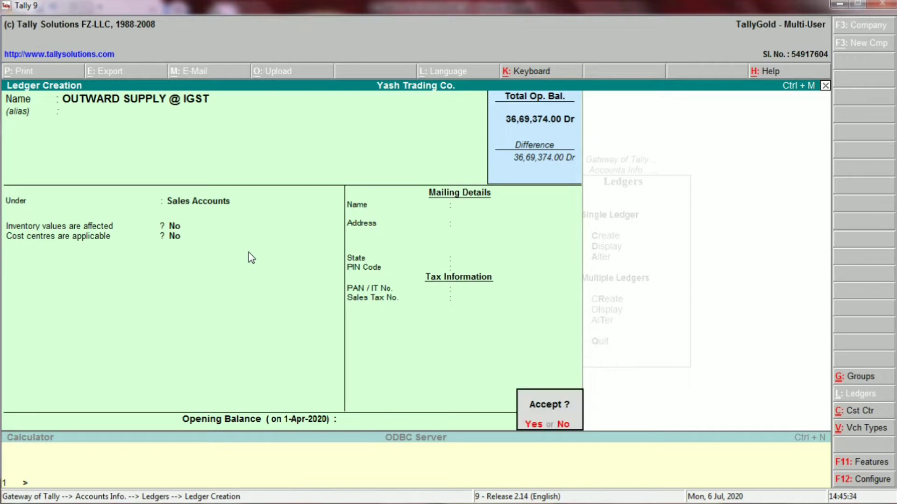
{"action": "key", "text": "Return"}
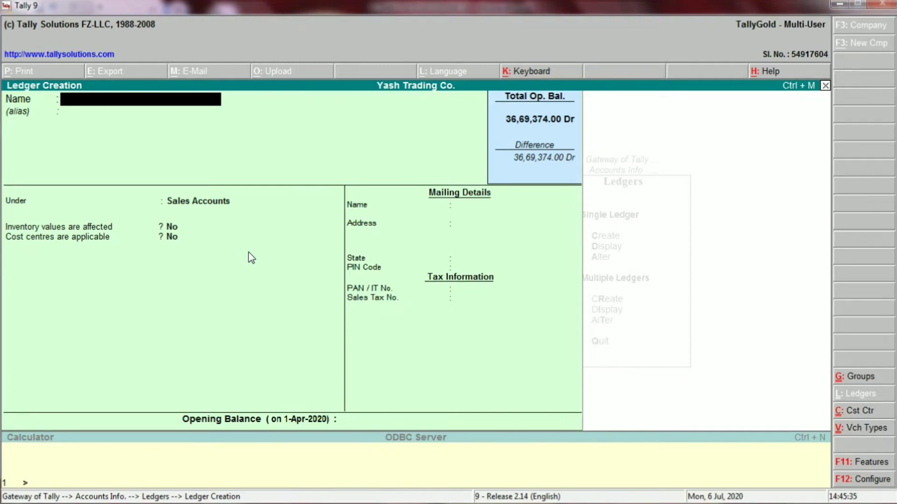
- Fill in OUTWARD SUPPLY SGST under Sales Accounts, then select the Sale row's D7:E7 in Excel
{"action": "key", "text": "alt+Tab"}
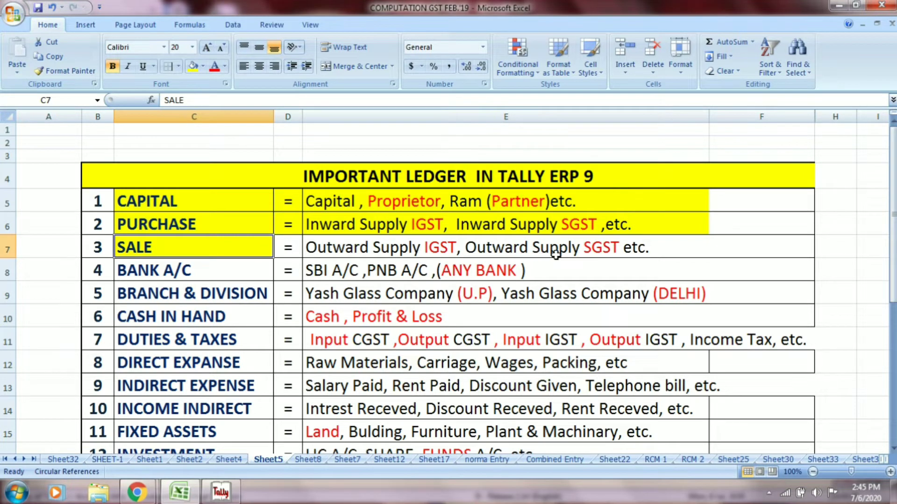
{"action": "left_click", "coordinate": [570, 251]}
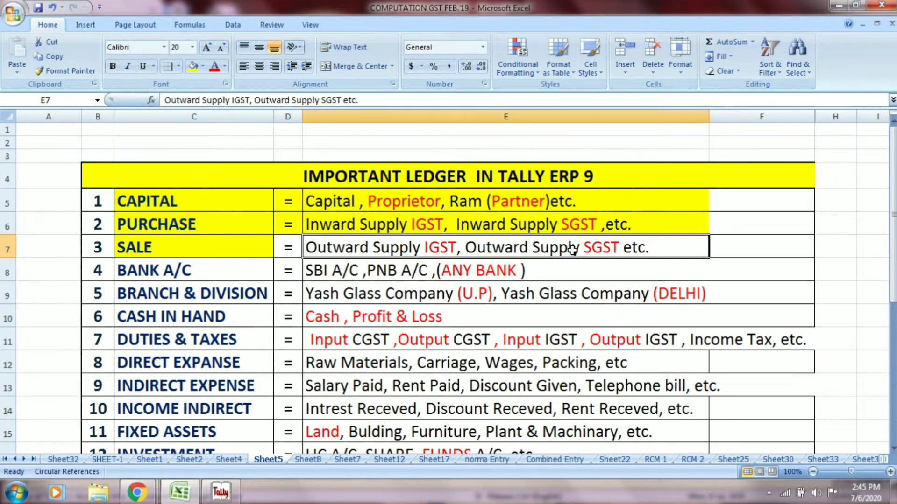
{"action": "key", "text": "alt+Tab"}
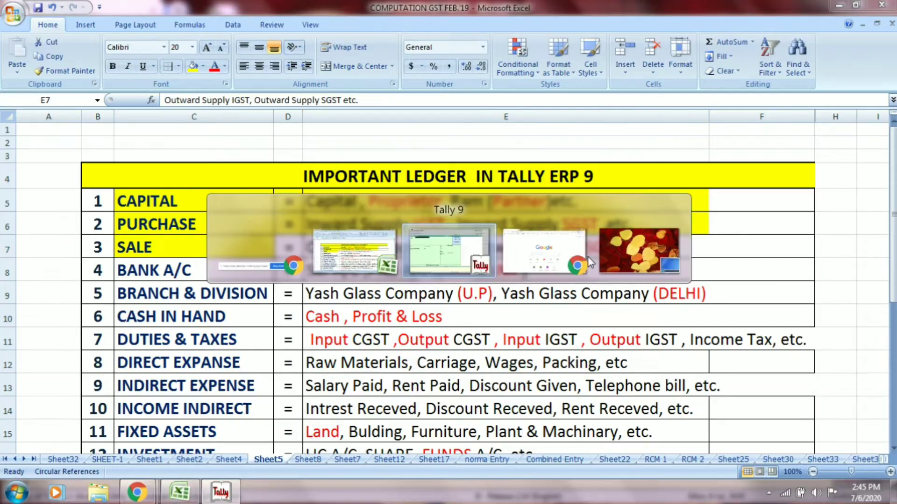
{"action": "type", "text": "OUT"}
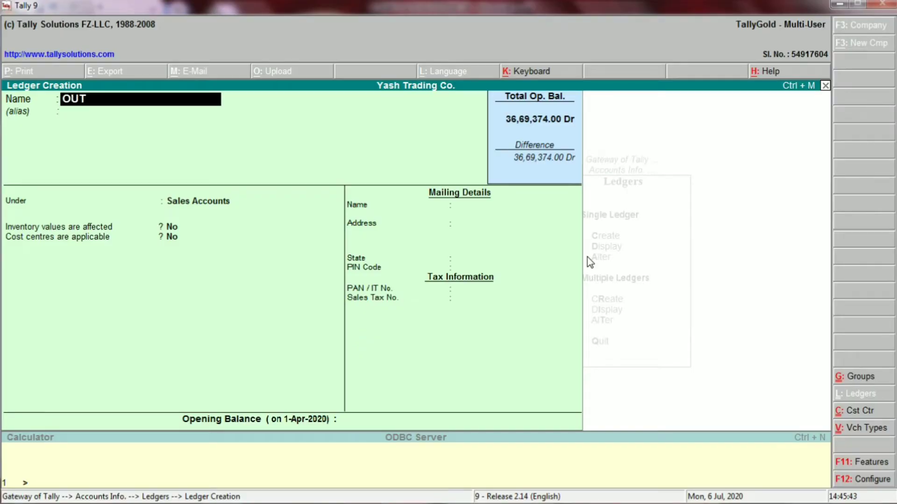
{"action": "type", "text": "WARD SUPPLY"}
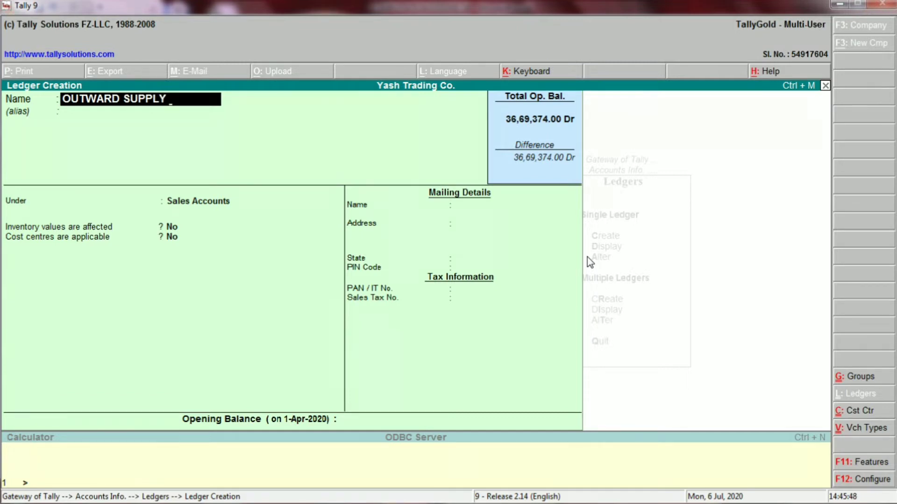
{"action": "type", "text": " SGST"}
{"action": "key", "text": "Return"}
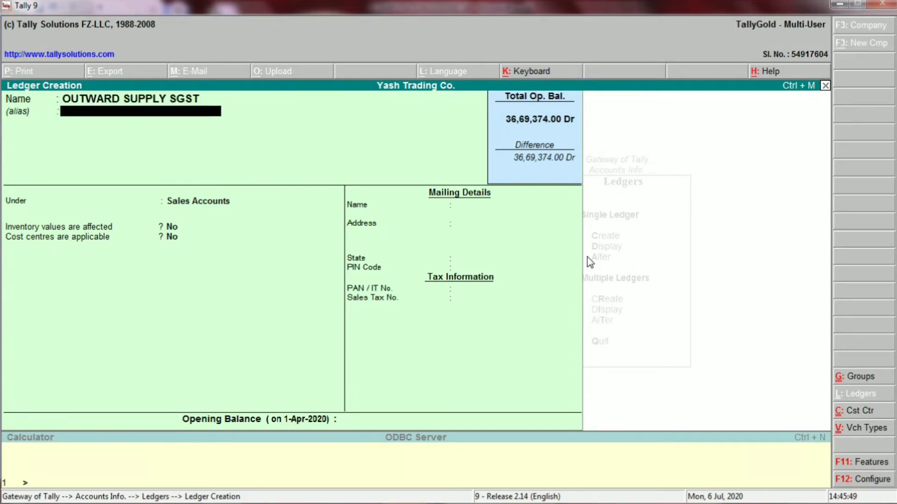
{"action": "key", "text": "Return"}
{"action": "key", "text": "Return"}
{"action": "key", "text": "Return"}
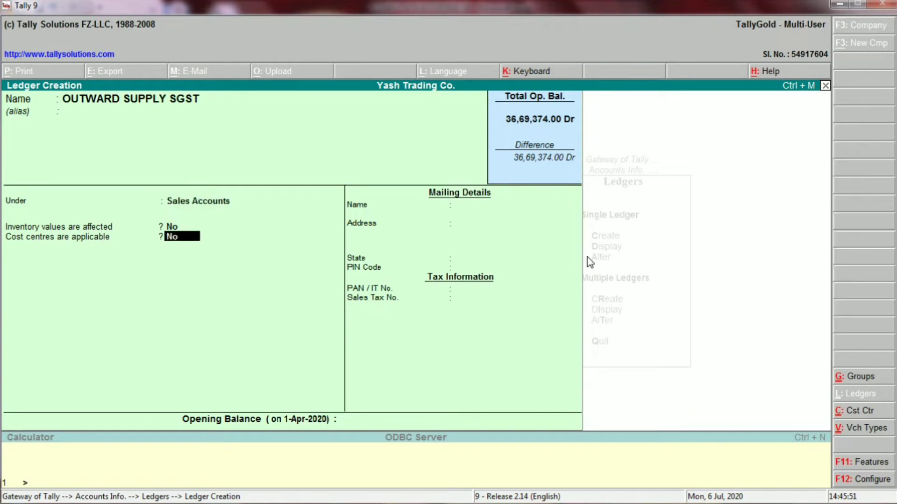
{"action": "key", "text": "Return"}
{"action": "key", "text": "Return"}
{"action": "key", "text": "Return"}
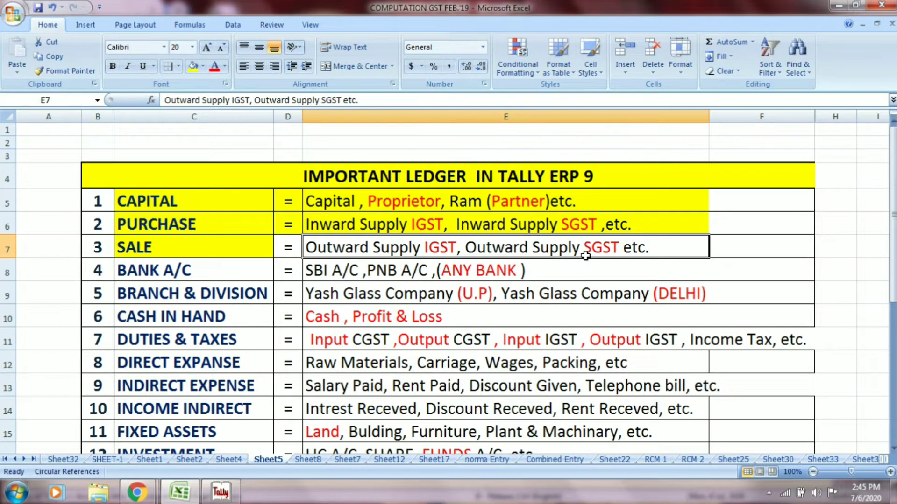
{"action": "left_click_drag", "start_coordinate": [297, 258], "coordinate": [310, 247]}
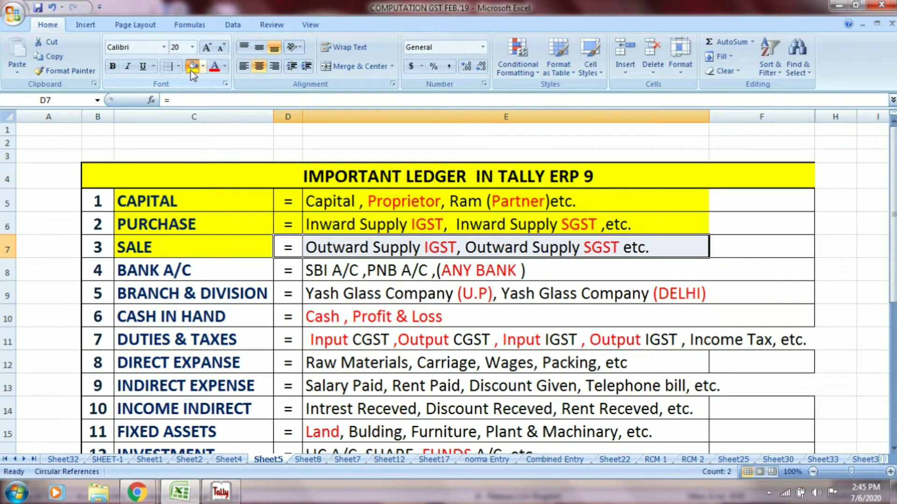
- Select BANK A/C in C8 and read the bank examples SBI A/C and PNB A/C in E8
{"action": "left_click", "coordinate": [201, 270]}
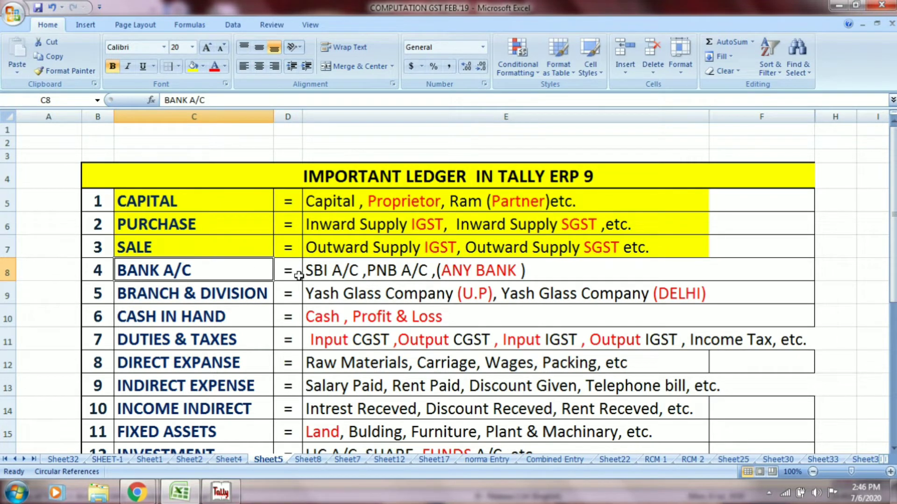
{"action": "left_click", "coordinate": [335, 273]}
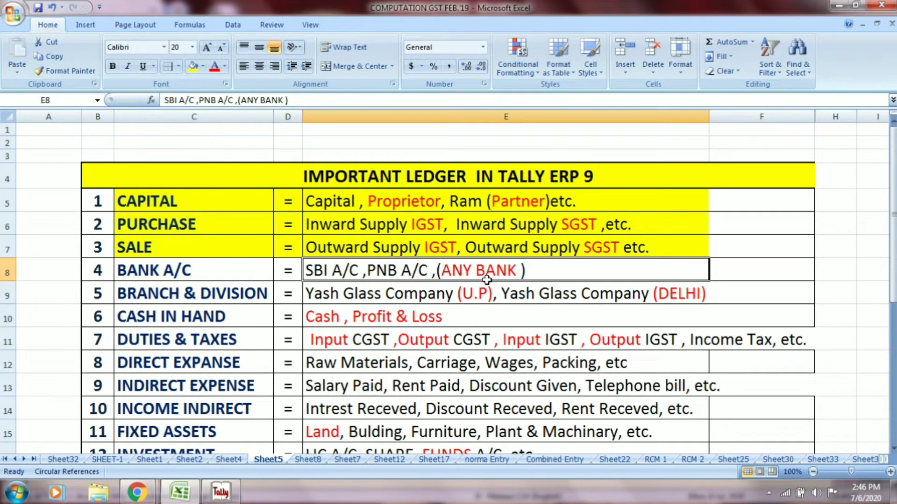
- Create the SBI A/C ledger under the Bank Accounts group, with State left as Not Applicable
{"action": "key", "text": "alt+Tab"}
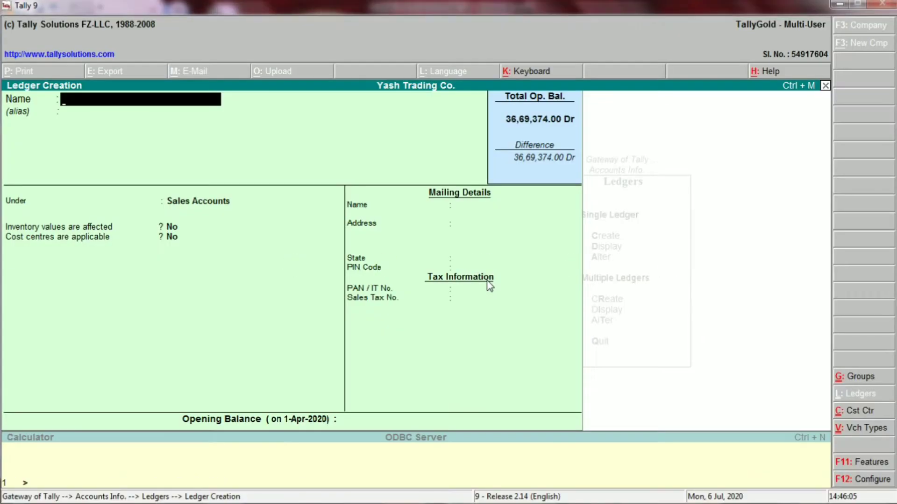
{"action": "type", "text": "SBI A/C"}
{"action": "key", "text": "Return"}
{"action": "key", "text": "Return"}
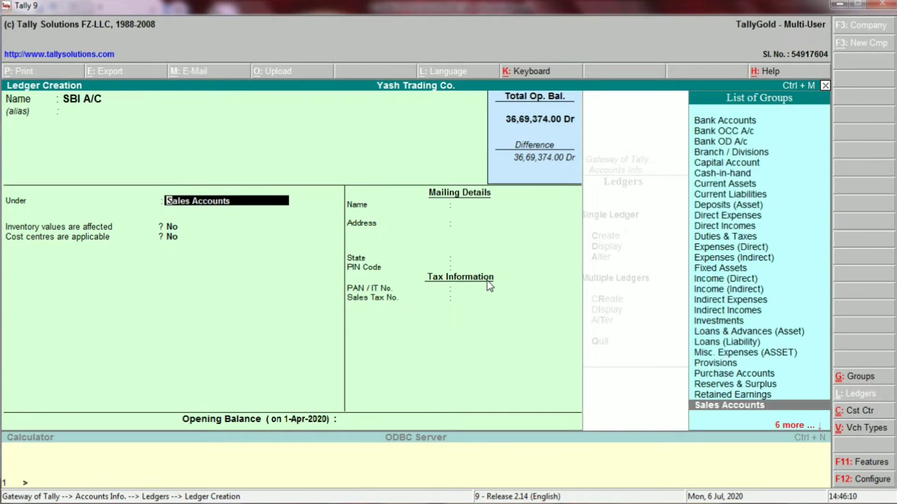
{"action": "type", "text": "BANK"}
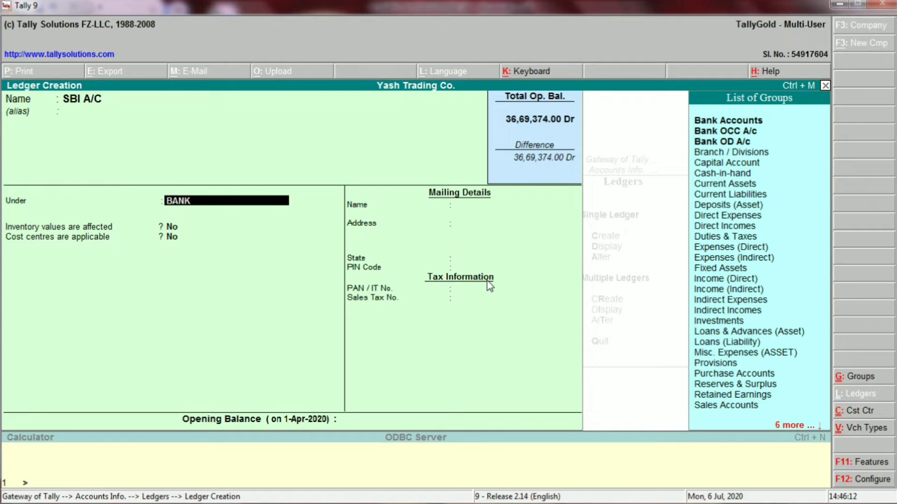
{"action": "key", "text": "Down"}
{"action": "key", "text": "Up"}
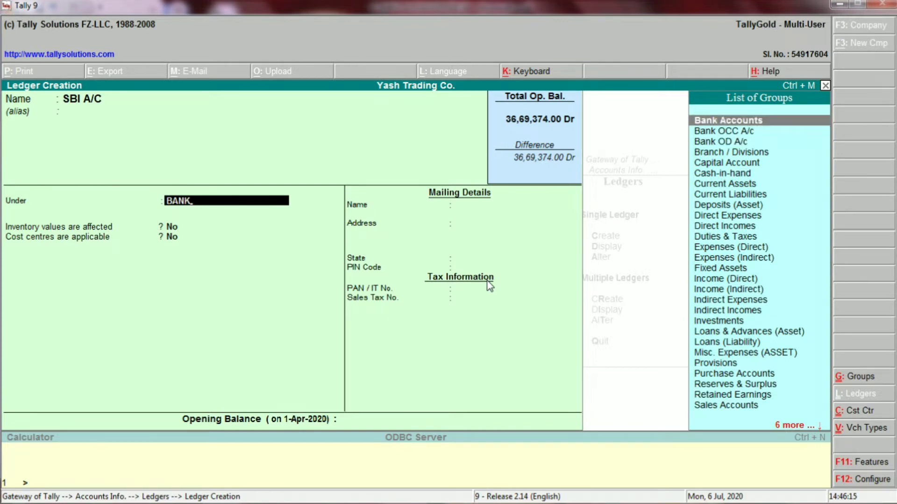
{"action": "key", "text": "Return"}
{"action": "key", "text": "Return"}
{"action": "key", "text": "Return"}
{"action": "key", "text": "Return"}
{"action": "key", "text": "Return"}
{"action": "key", "text": "Return"}
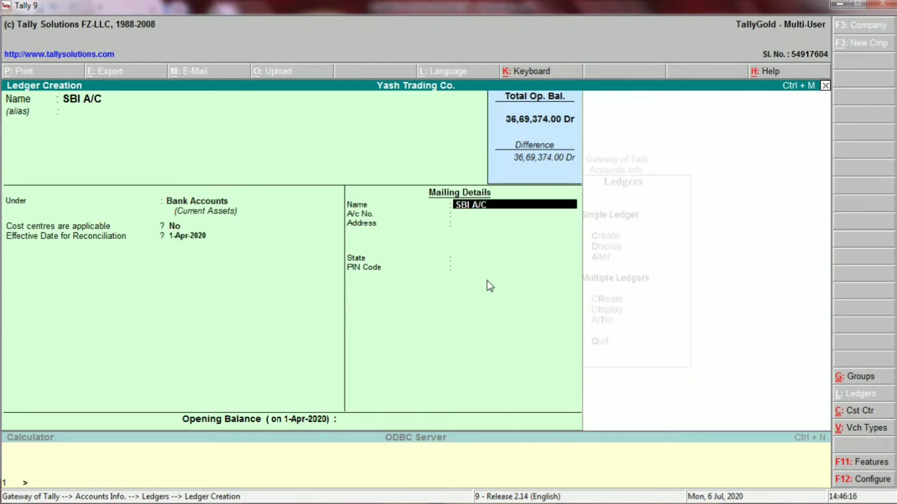
{"action": "key", "text": "Return"}
{"action": "key", "text": "Return"}
{"action": "key", "text": "Return"}
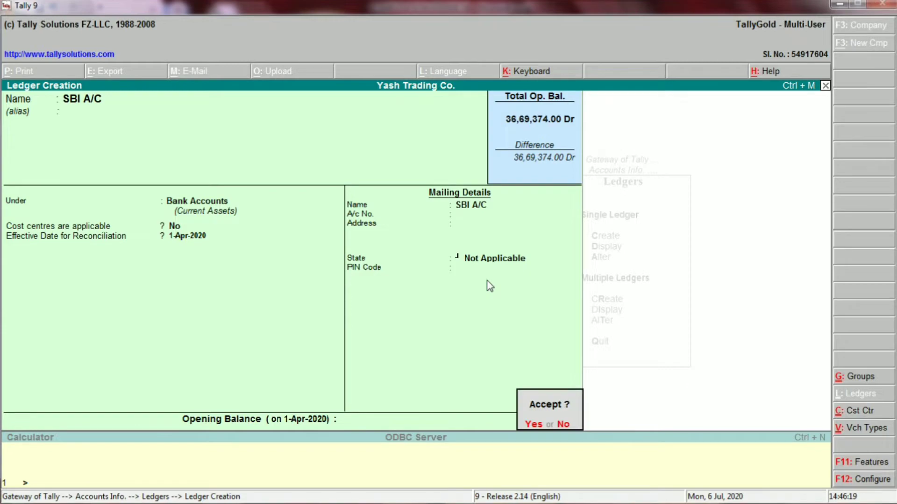
{"action": "key", "text": "Return"}
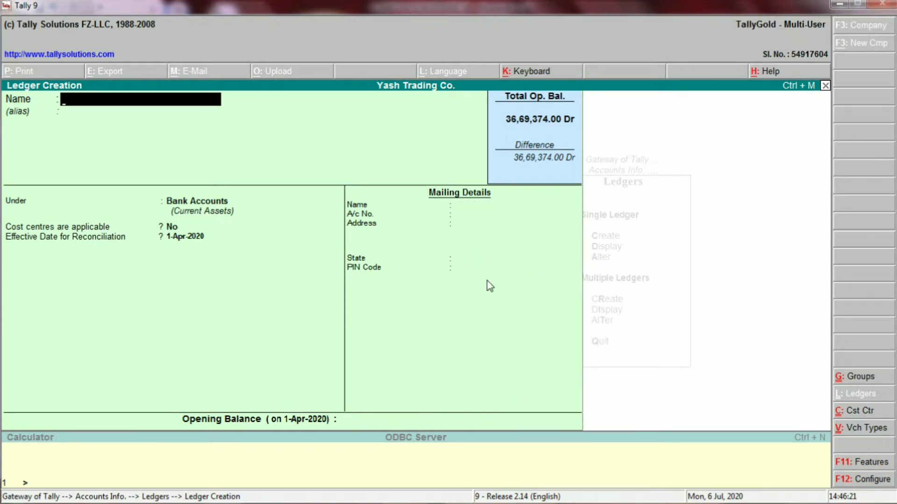
- Create and save the PNB A/C ledger under Bank Accounts with State Not Applicable
{"action": "key", "text": "alt+Tab"}
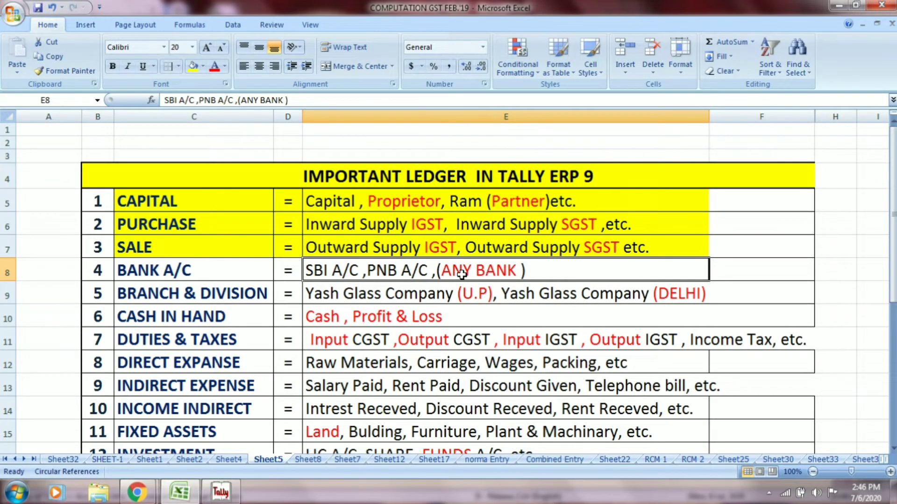
{"action": "key", "text": "alt+Tab"}
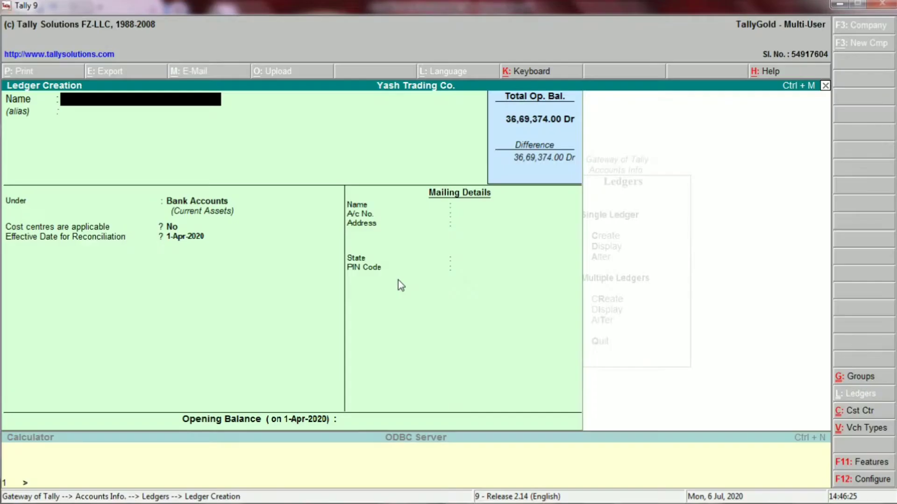
{"action": "type", "text": "PNB A/C"}
{"action": "key", "text": "Return"}
{"action": "key", "text": "Return"}
{"action": "key", "text": "Return"}
{"action": "key", "text": "Return"}
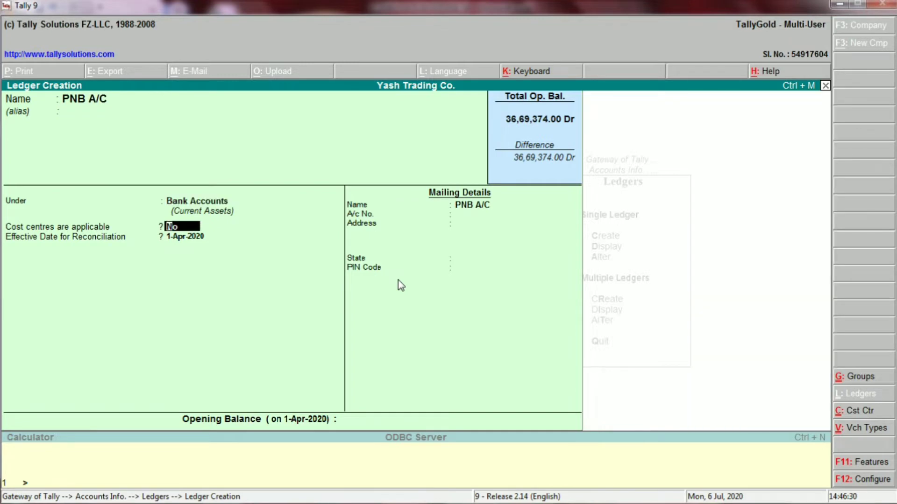
{"action": "key", "text": "Return"}
{"action": "key", "text": "Return"}
{"action": "key", "text": "Return"}
{"action": "key", "text": "Return"}
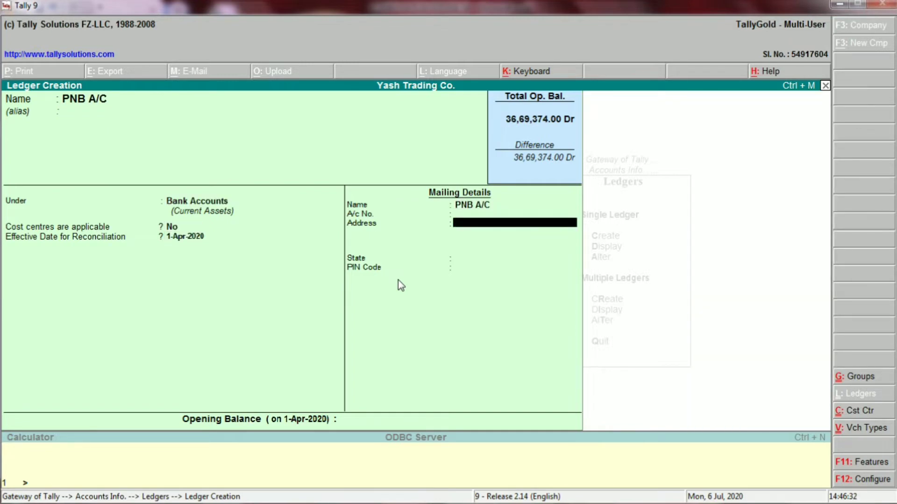
{"action": "key", "text": "Return"}
{"action": "key", "text": "Return"}
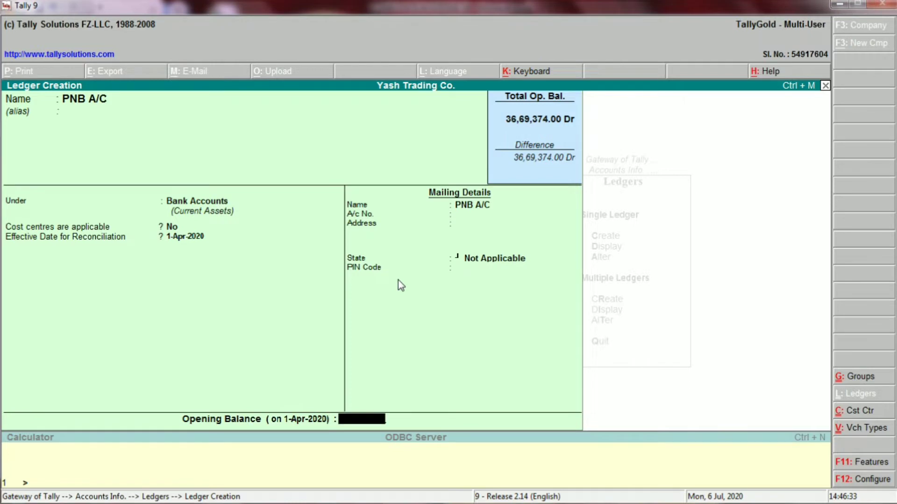
{"action": "key", "text": "Return"}
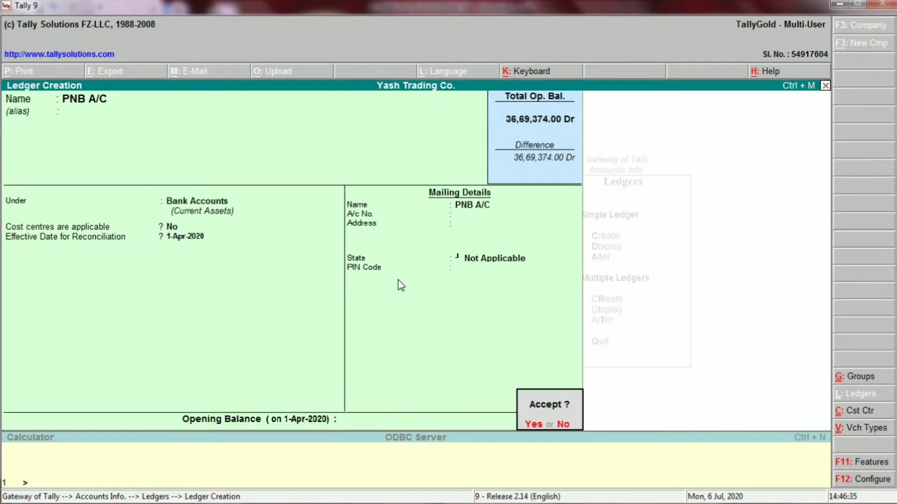
{"action": "key", "text": "Return"}
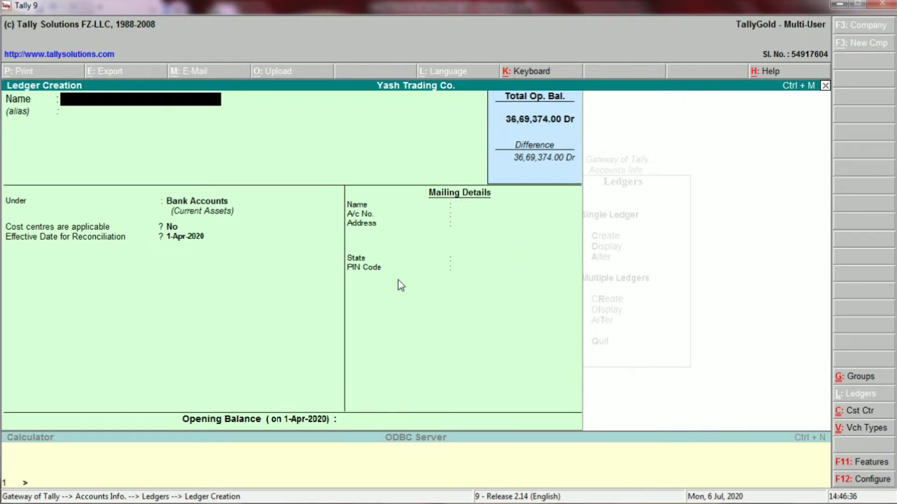
- Shade the BANK A/C row C8:E8 yellow, then review the branch ledger names in E9
{"action": "key", "text": "alt+Tab"}
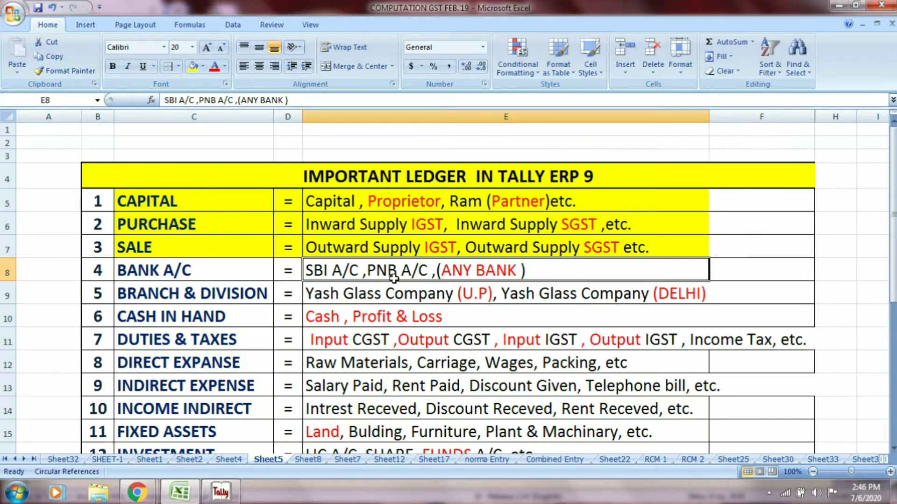
{"action": "left_click_drag", "start_coordinate": [222, 269], "coordinate": [306, 268]}
{"action": "left_click", "coordinate": [192, 66]}
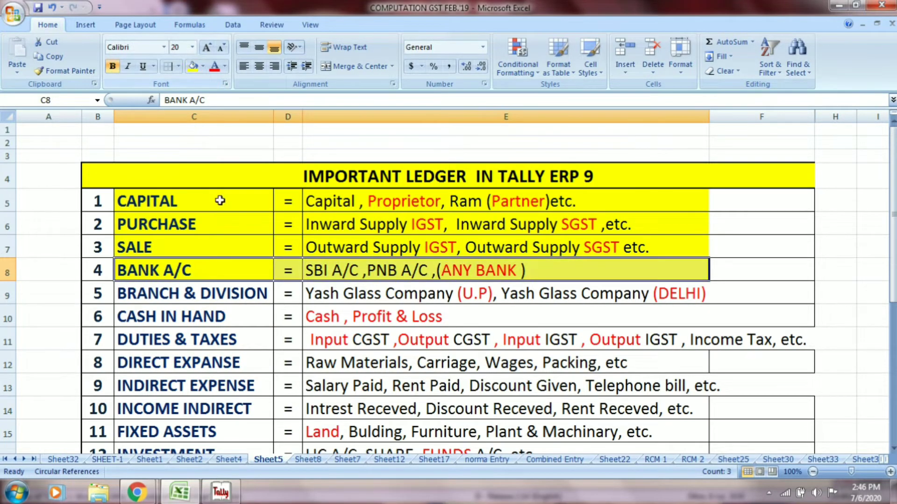
{"action": "left_click", "coordinate": [208, 295]}
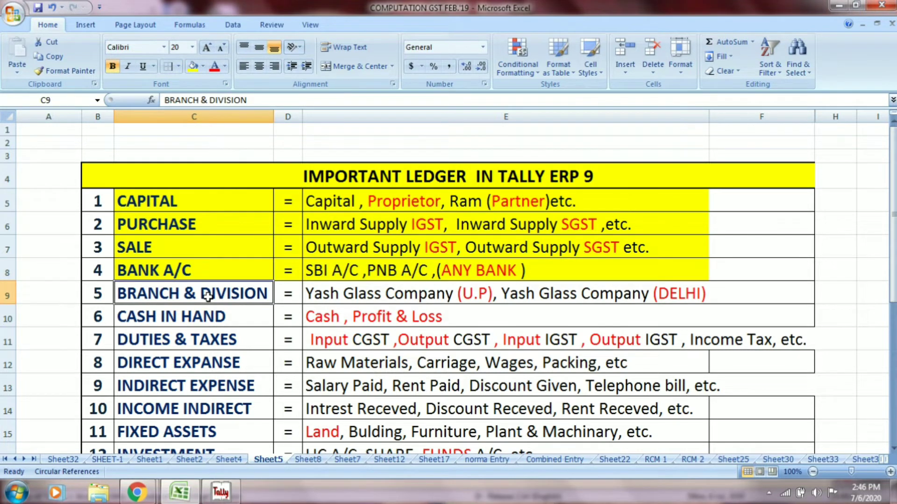
{"action": "left_click", "coordinate": [336, 299]}
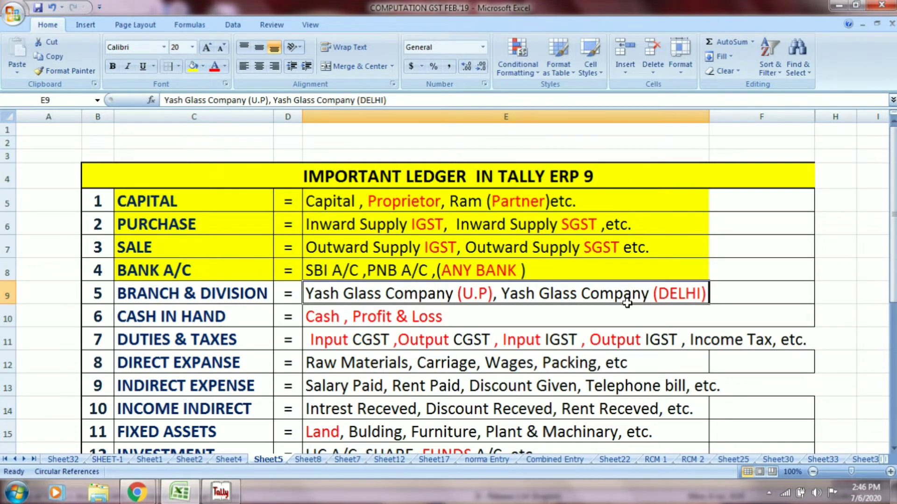
- Create and save the YASH GLASS CO. ledger under Branch / Divisions with State Not Applicable
{"action": "key", "text": "alt+Tab"}
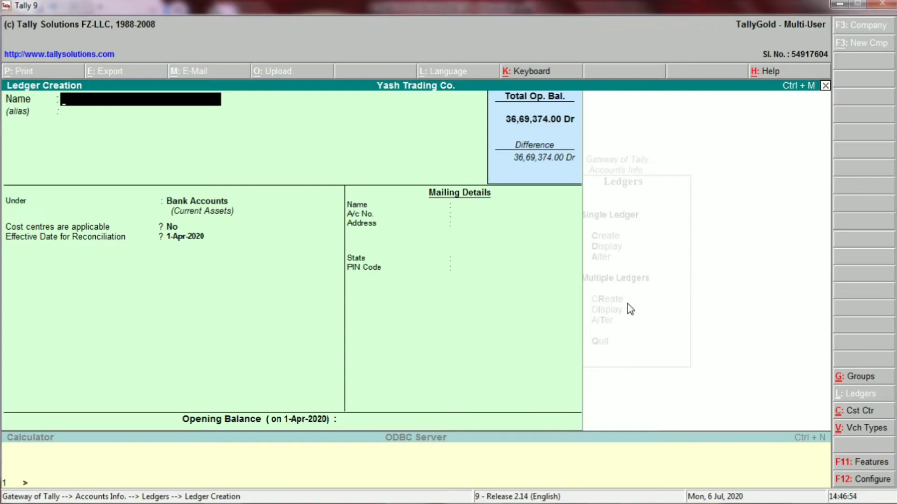
{"action": "type", "text": "YASH GLASS"}
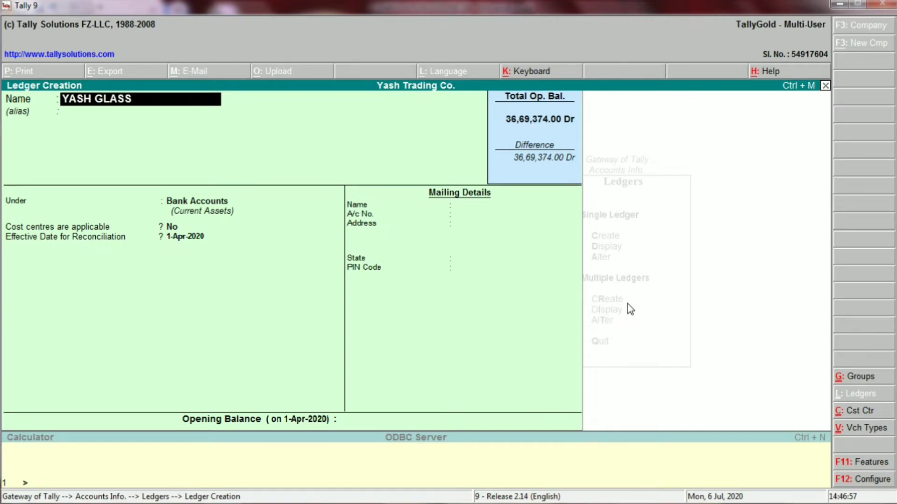
{"action": "type", "text": " CO."}
{"action": "key", "text": "Return"}
{"action": "key", "text": "Return"}
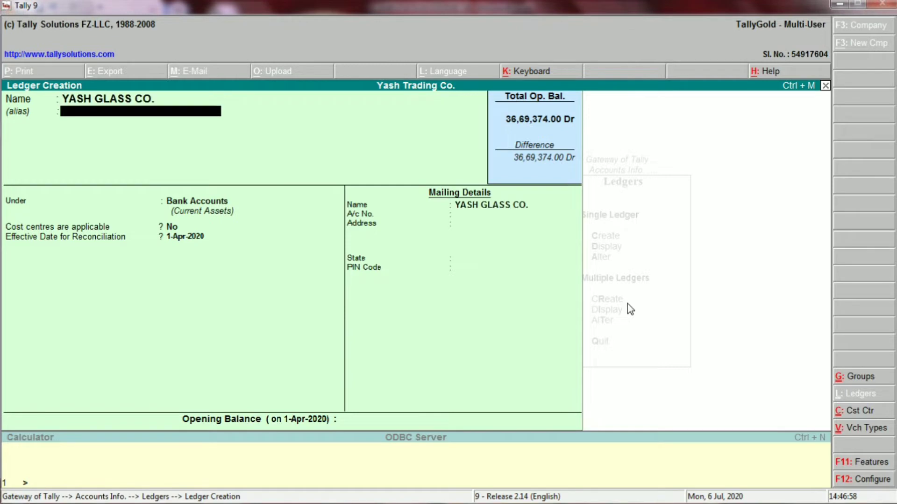
{"action": "type", "text": "BR"}
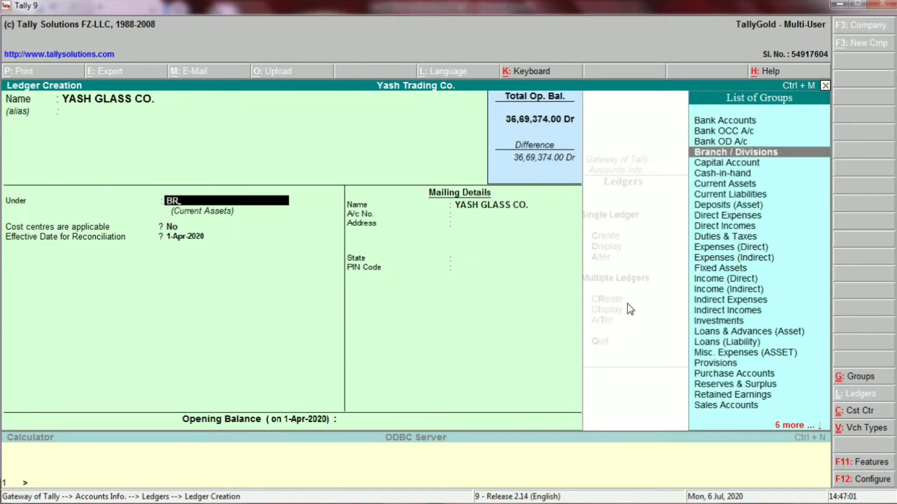
{"action": "key", "text": "Return"}
{"action": "key", "text": "Return"}
{"action": "key", "text": "Return"}
{"action": "key", "text": "Return"}
{"action": "key", "text": "Return"}
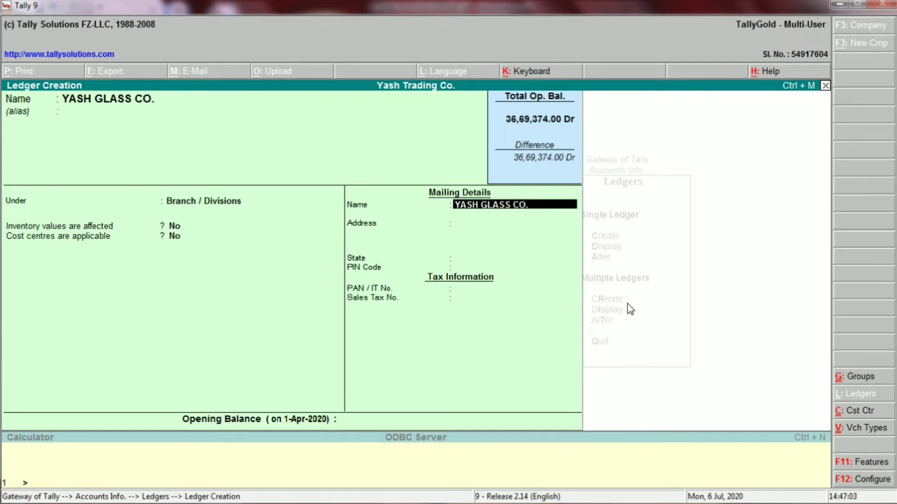
{"action": "key", "text": "Return"}
{"action": "key", "text": "Return"}
{"action": "key", "text": "Return"}
{"action": "key", "text": "Return"}
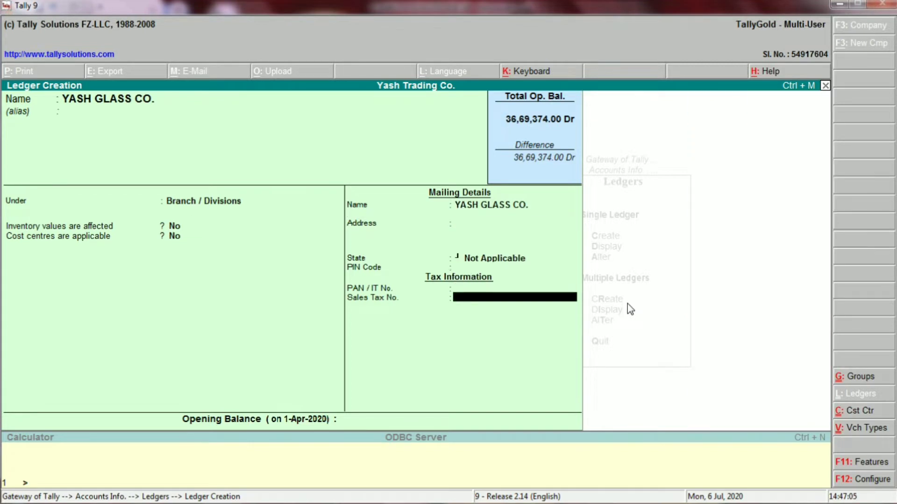
{"action": "key", "text": "Return"}
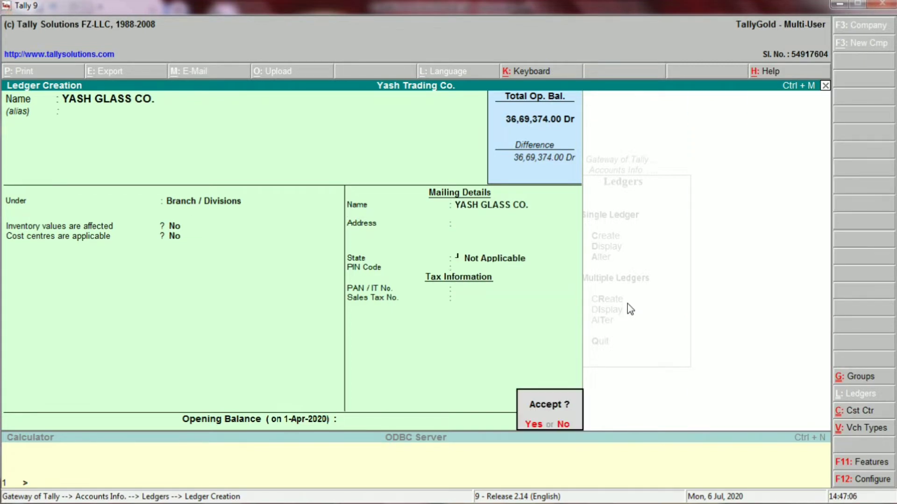
{"action": "key", "text": "Return"}
{"action": "key", "text": "alt+Tab"}
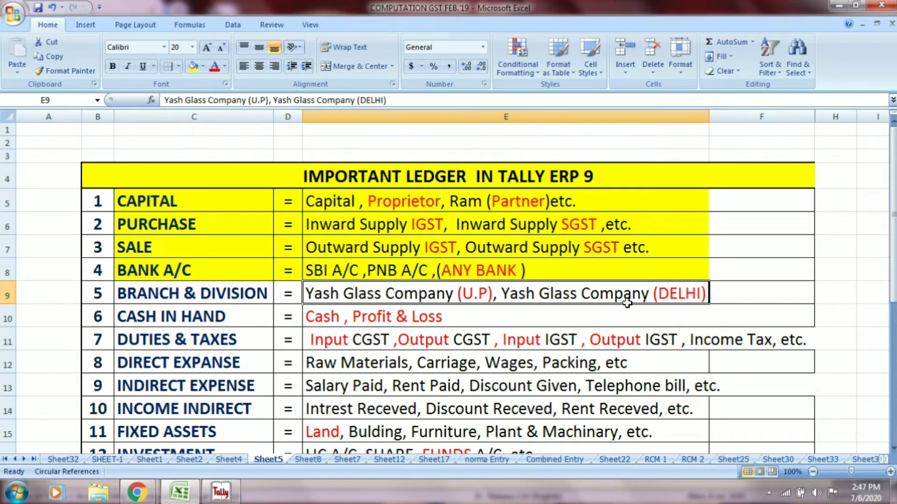
- Recheck the Yash Glass entries in Excel and enter YASH GLASS CO as the ledger name
{"action": "left_click", "coordinate": [238, 296]}
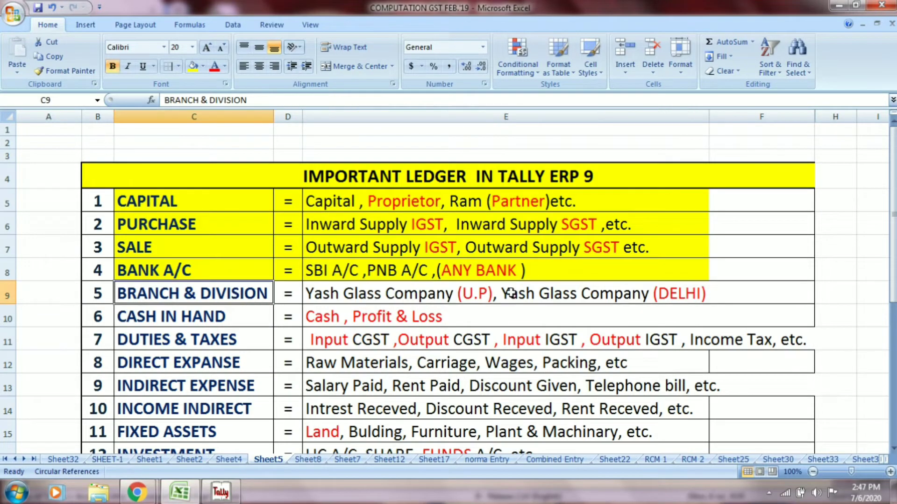
{"action": "left_click", "coordinate": [563, 298]}
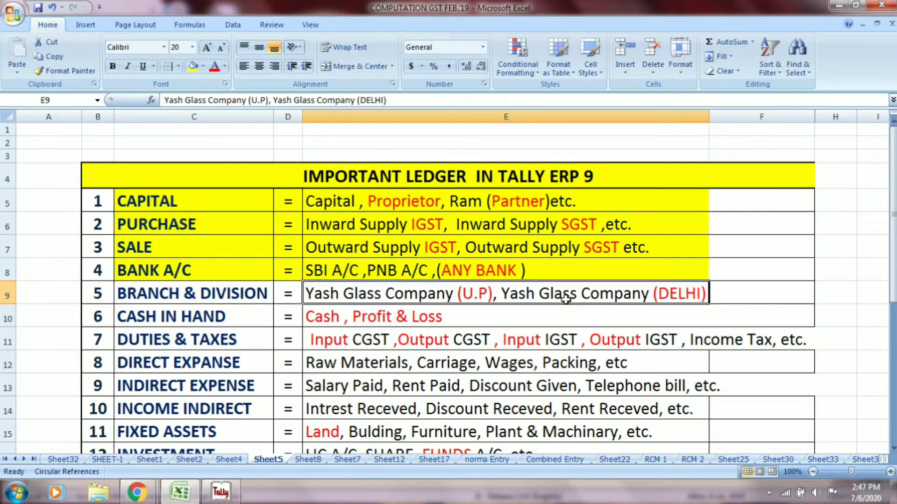
{"action": "key", "text": "alt+Tab"}
{"action": "type", "text": "YAS"}
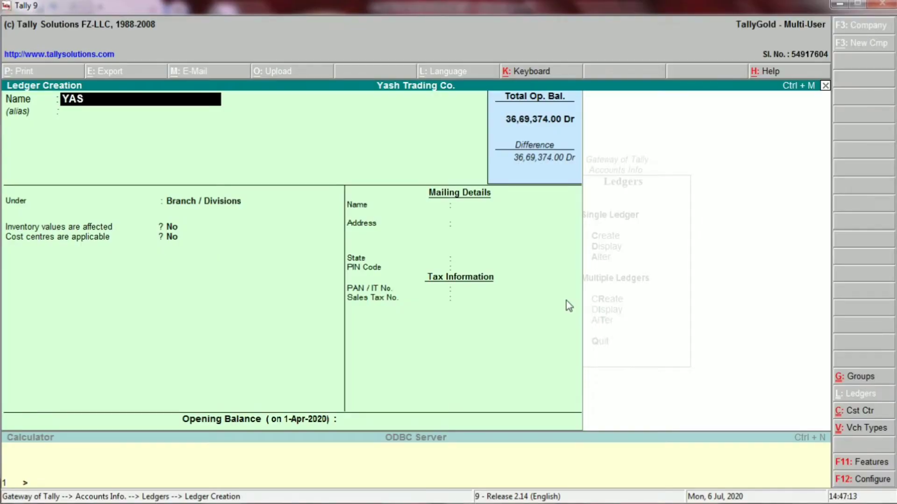
{"action": "type", "text": "H GLASS CO."}
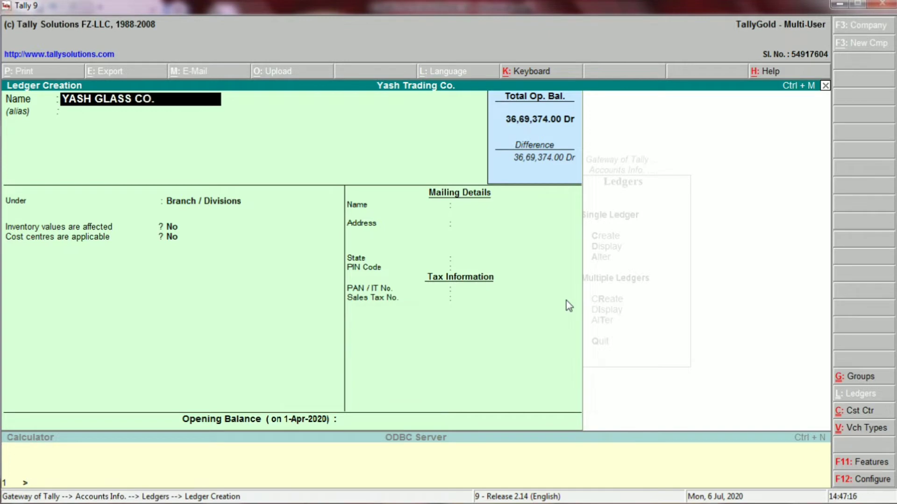
{"action": "key", "text": "Return"}
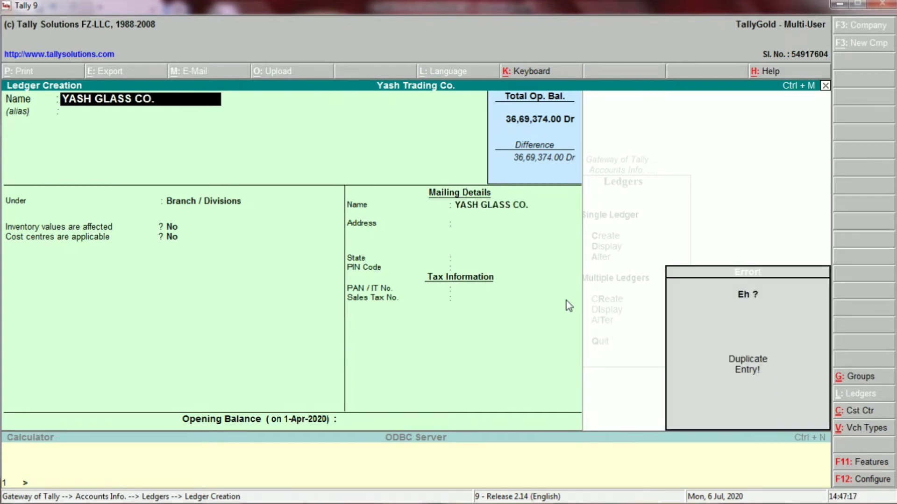
- Rename the ledger YASH GLASS CO.(HARYANA) after the duplicate error and save it under Branch / Divisions
{"action": "key", "text": "Escape"}
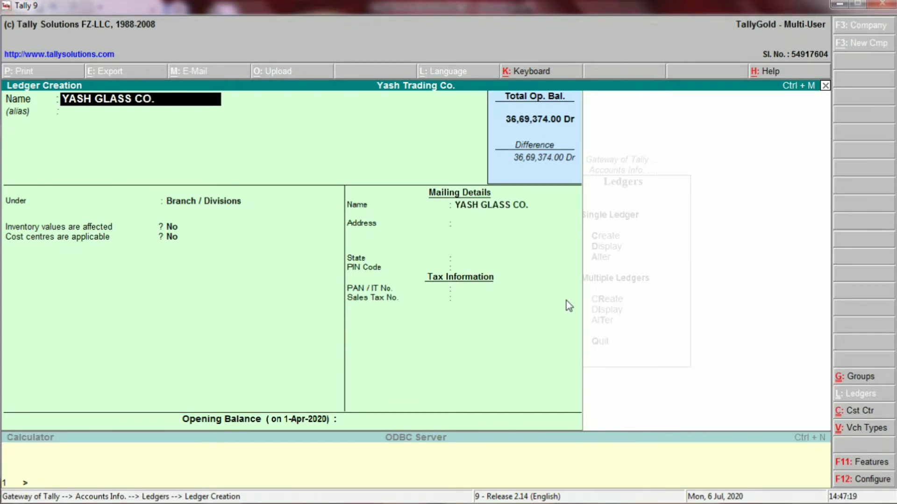
{"action": "key", "text": "Return"}
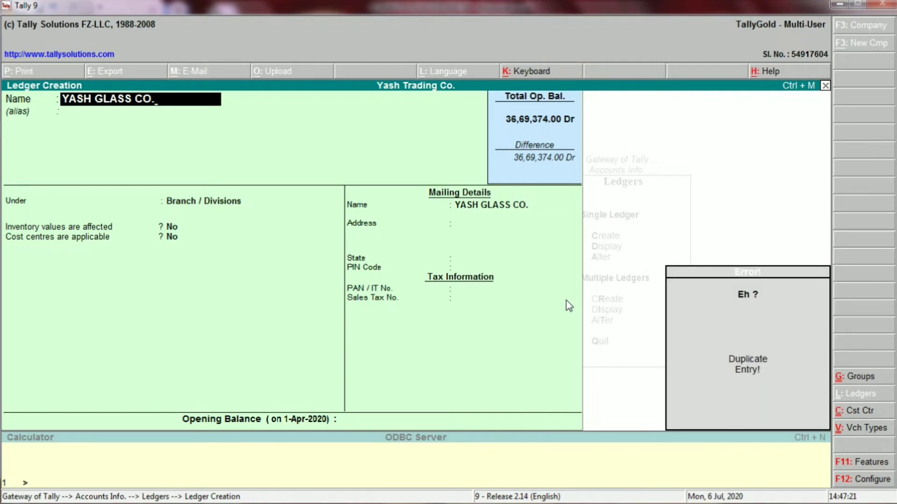
{"action": "type", "text": "(HARYANA"}
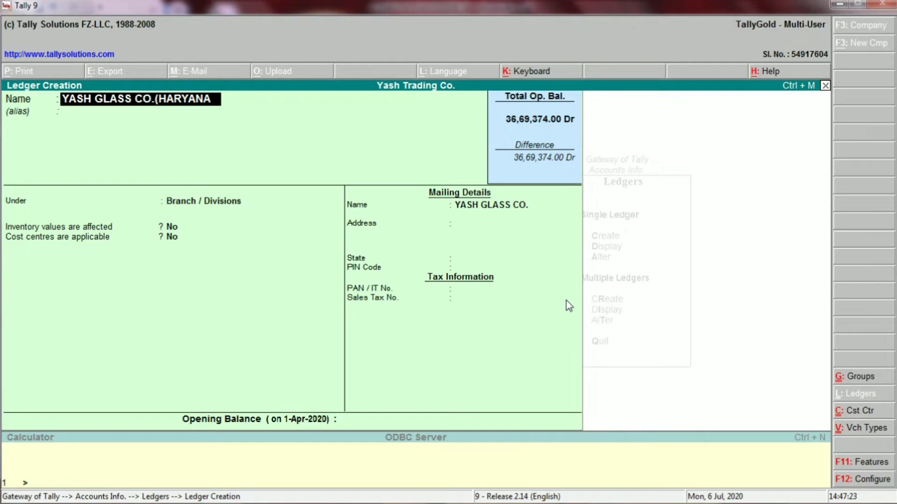
{"action": "type", "text": ")"}
{"action": "key", "text": "Return"}
{"action": "key", "text": "Return"}
{"action": "key", "text": "Return"}
{"action": "key", "text": "Return"}
{"action": "key", "text": "Return"}
{"action": "key", "text": "Return"}
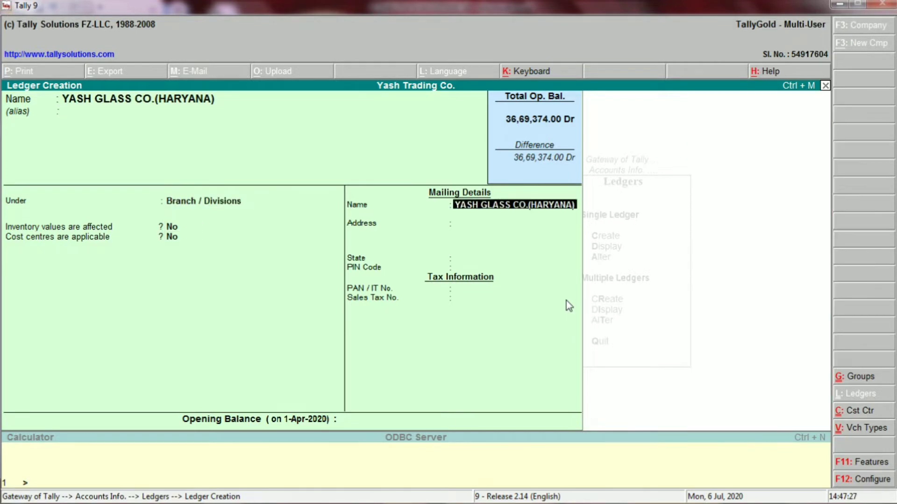
{"action": "key", "text": "Return"}
{"action": "key", "text": "Return"}
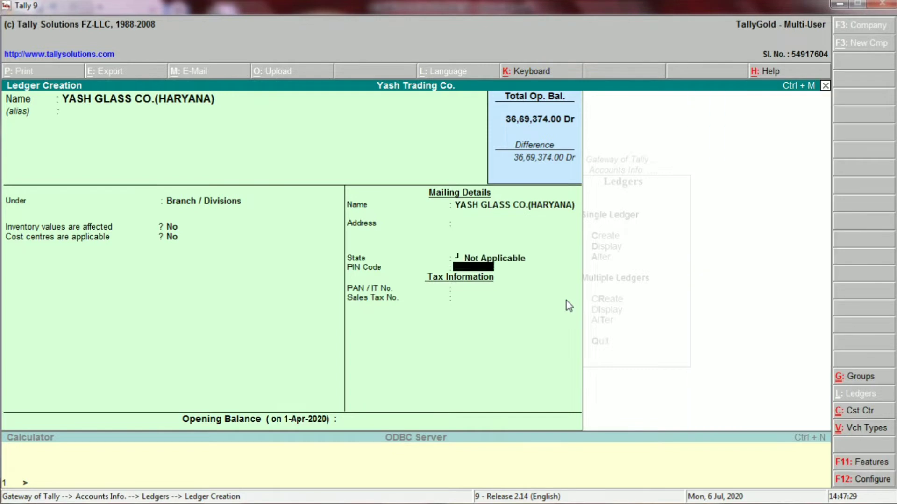
{"action": "key", "text": "Return"}
{"action": "key", "text": "Return"}
{"action": "key", "text": "Return"}
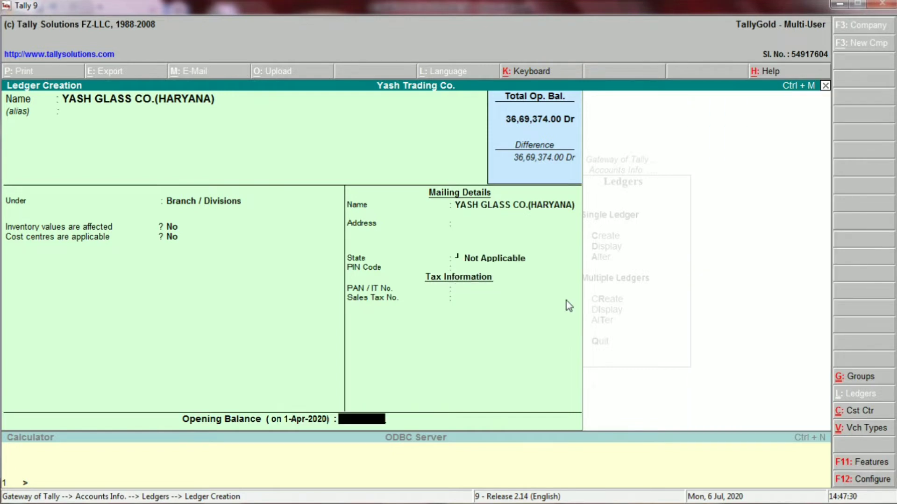
{"action": "key", "text": "Return"}
{"action": "key", "text": "Return"}
{"action": "key", "text": "alt+Tab"}
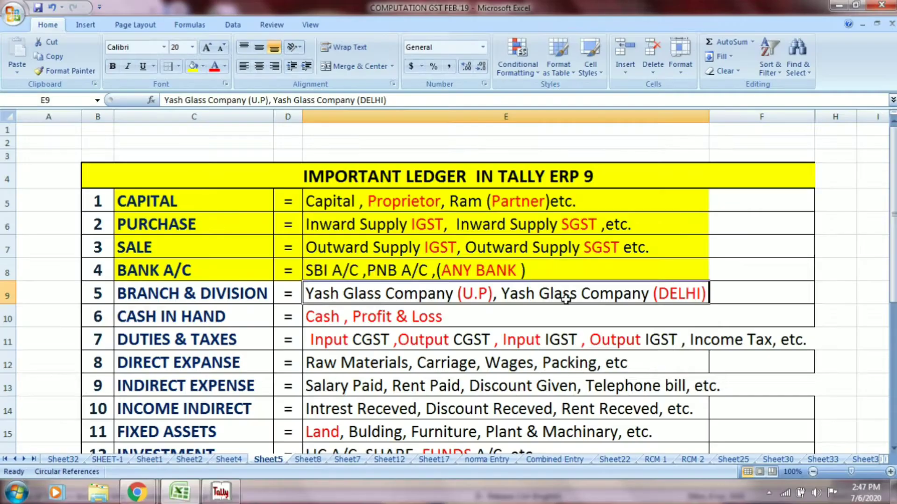
- Shade the BRANCH & DIVISION row C9:E9 yellow and review the Cash, Profit & Loss entries in row 10
{"action": "left_click_drag", "start_coordinate": [241, 294], "coordinate": [323, 292]}
{"action": "left_click", "coordinate": [193, 66]}
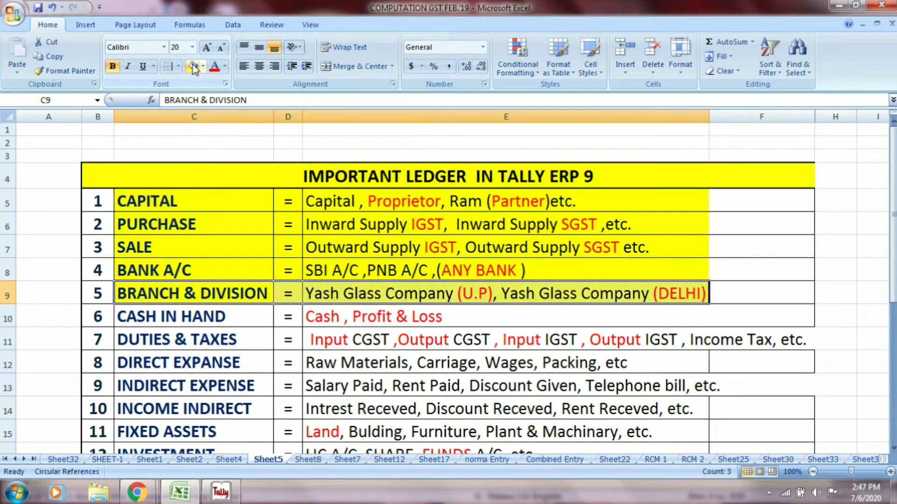
{"action": "left_click", "coordinate": [198, 313]}
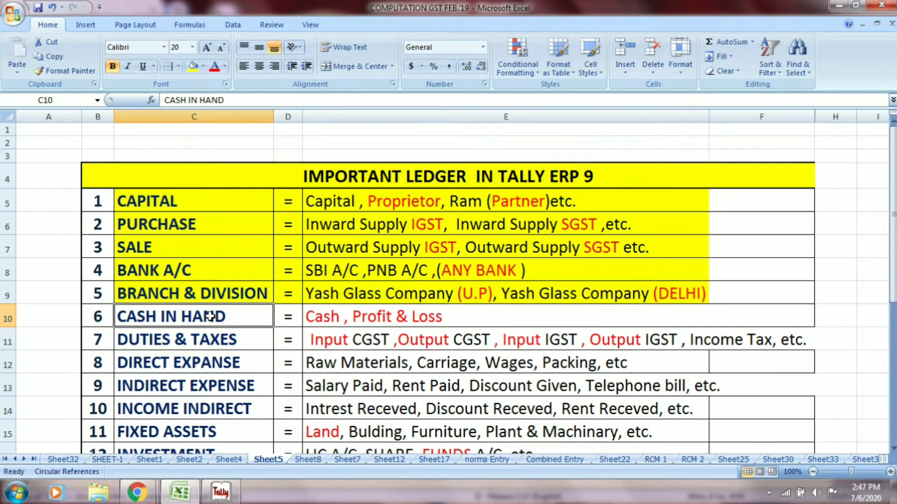
{"action": "left_click", "coordinate": [353, 318]}
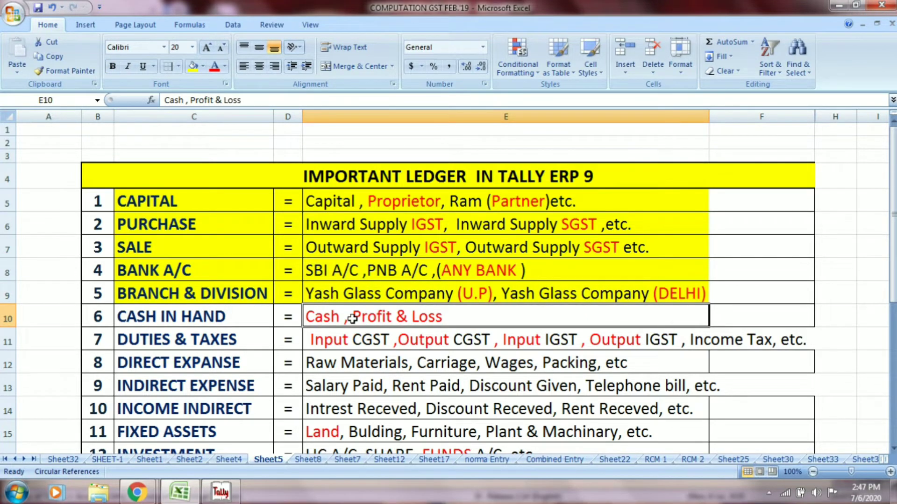
{"action": "key", "text": "alt+Tab"}
- Enter CASH as a new ledger name, which Tally rejects as a duplicate entry
{"action": "type", "text": "CASH"}
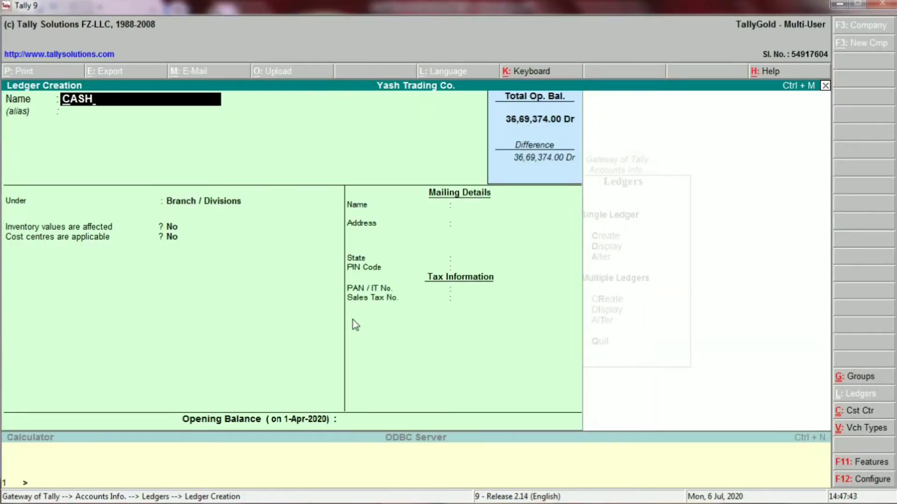
{"action": "key", "text": "Return"}
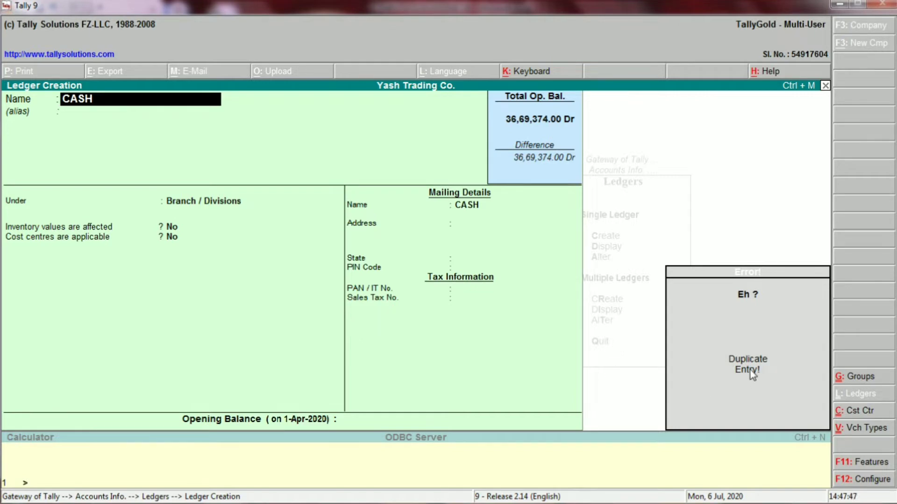
- Start a PROFIT ledger with group PRO, then clear it unsaved and return to Excel
{"action": "key", "text": "BackSpace"}
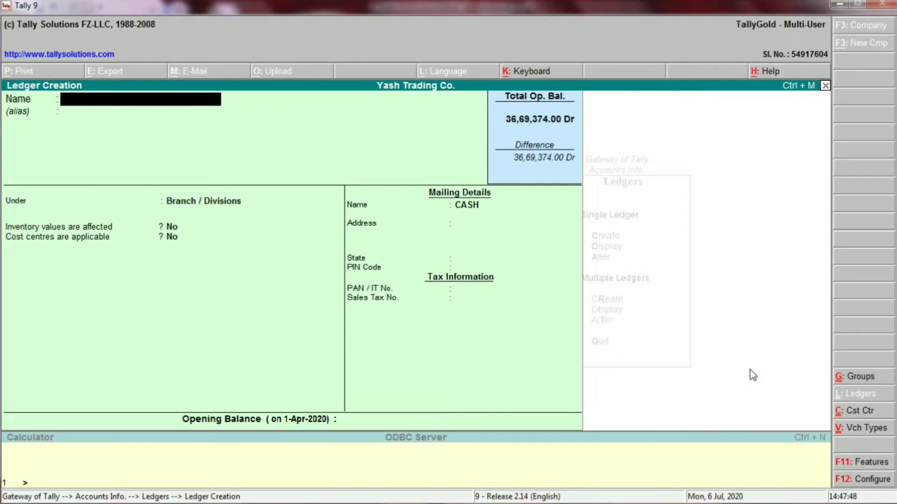
{"action": "type", "text": "PROFIT"}
{"action": "key", "text": "Return"}
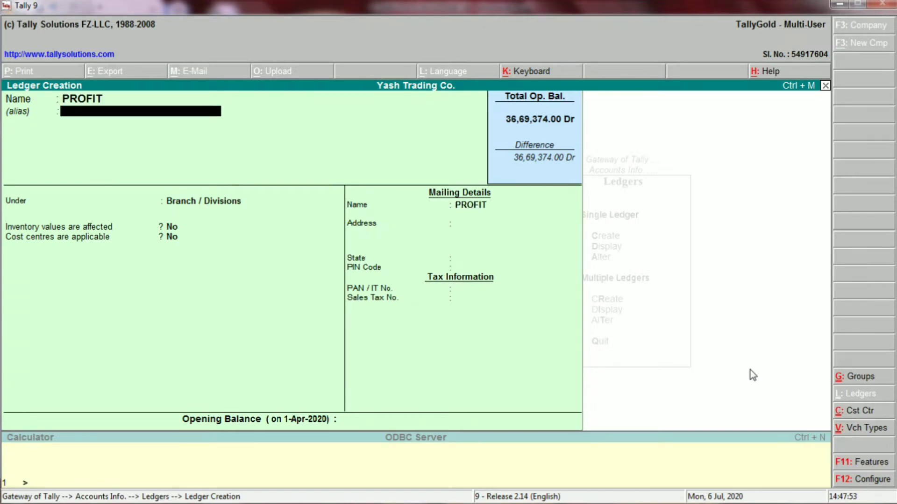
{"action": "key", "text": "Return"}
{"action": "type", "text": "PRO"}
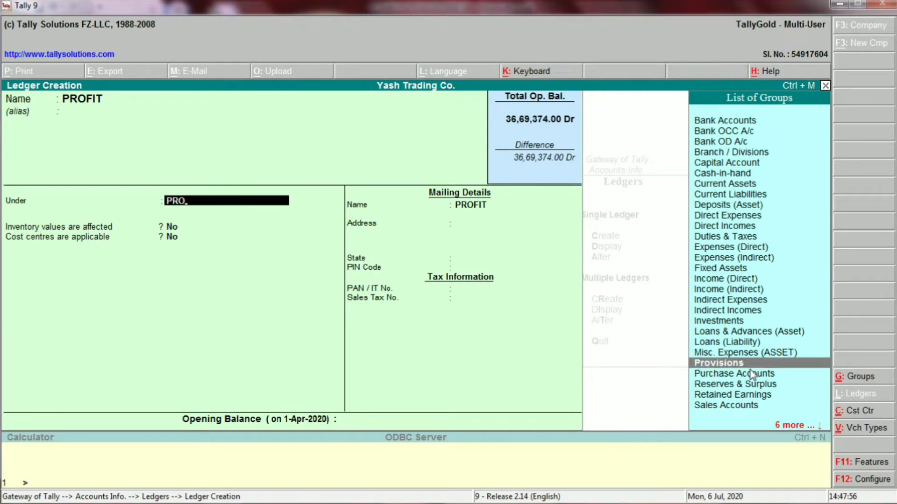
{"action": "key", "text": "BackSpace"}
{"action": "key", "text": "BackSpace"}
{"action": "key", "text": "BackSpace"}
{"action": "key", "text": "BackSpace"}
{"action": "key", "text": "BackSpace"}
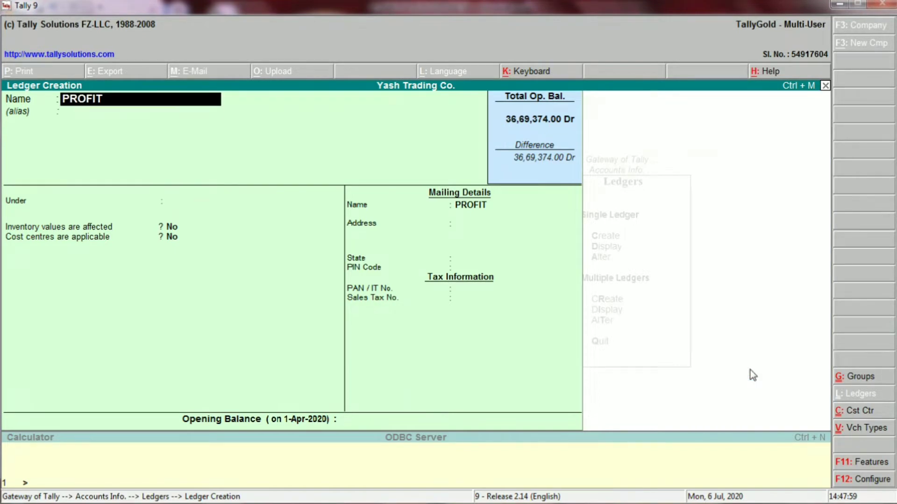
{"action": "key", "text": "BackSpace"}
{"action": "key", "text": "BackSpace"}
{"action": "key", "text": "BackSpace"}
{"action": "key", "text": "BackSpace"}
{"action": "key", "text": "BackSpace"}
{"action": "key", "text": "BackSpace"}
{"action": "key", "text": "alt+Tab"}
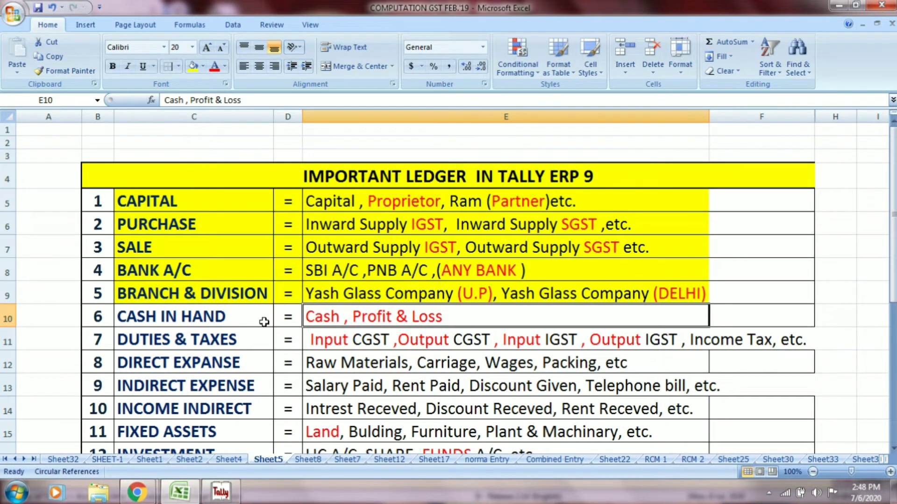
- Shade the CASH IN HAND row C10:E10 yellow and review the DUTIES & TAXES entries in row 11
{"action": "left_click_drag", "start_coordinate": [247, 317], "coordinate": [310, 318]}
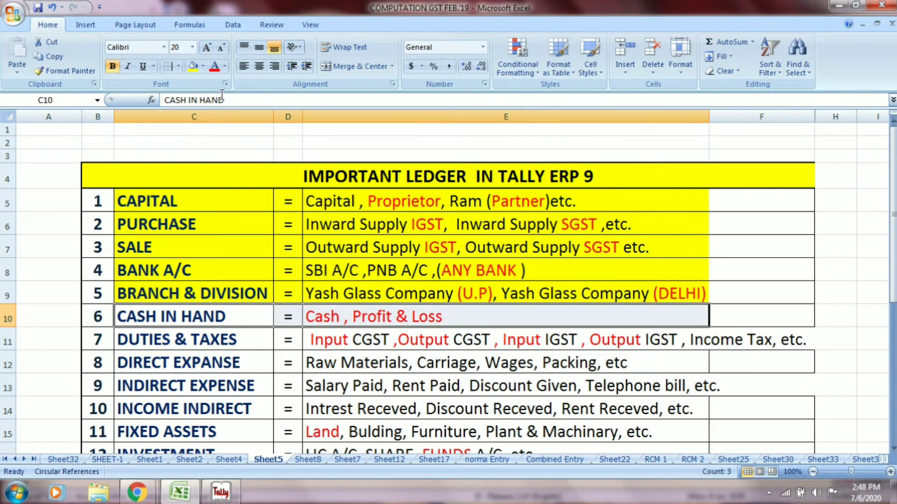
{"action": "left_click", "coordinate": [192, 66]}
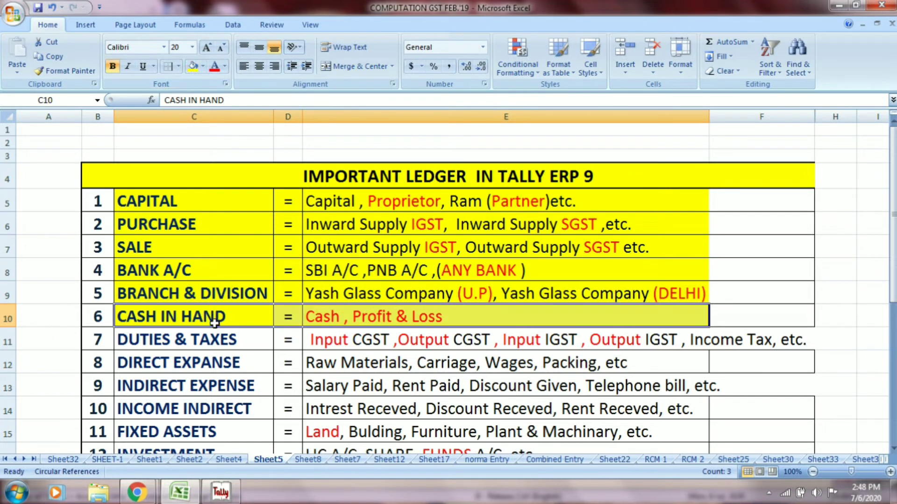
{"action": "left_click", "coordinate": [217, 340]}
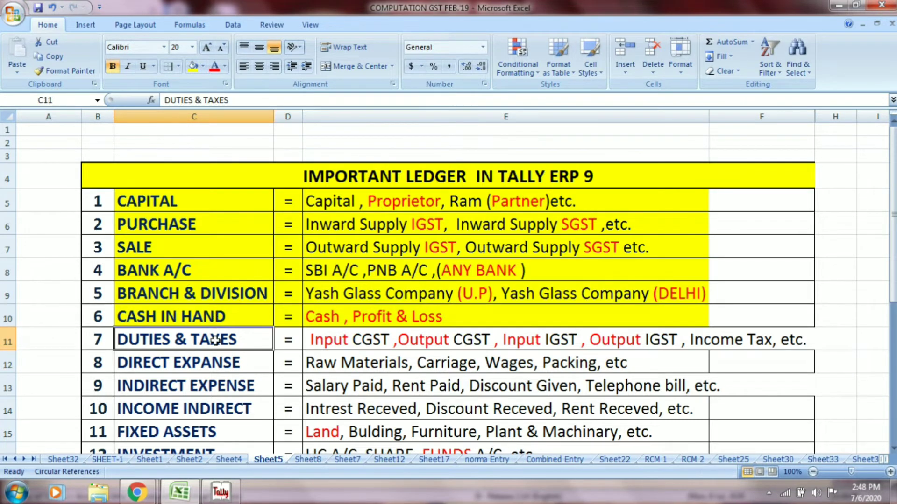
{"action": "left_click", "coordinate": [346, 344]}
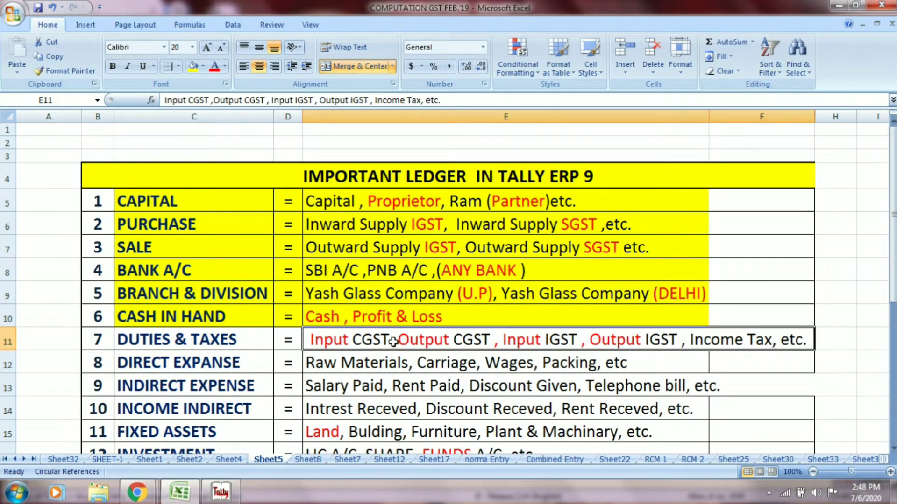
{"action": "key", "text": "alt+Tab"}
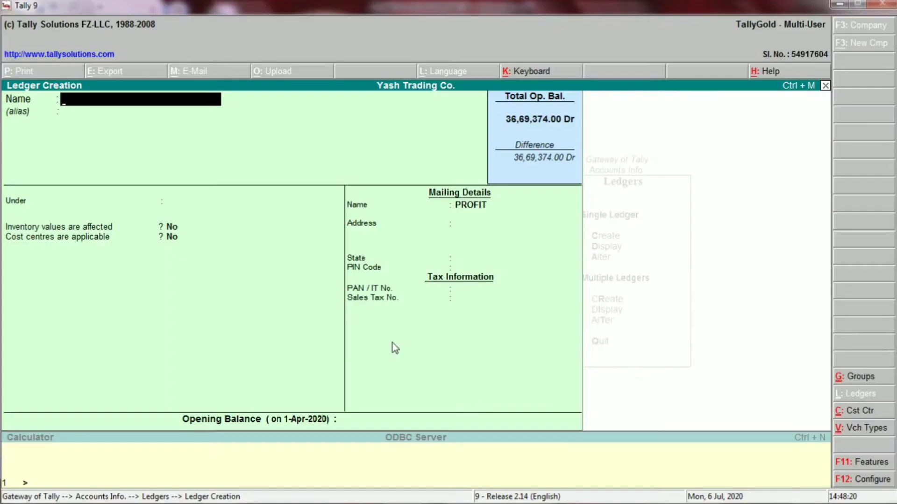
- Save an 'INPUT CGST @ %' ledger in the Duties & Taxes group, type Others, then return to Excel
{"action": "type", "text": "INPUT CGST"}
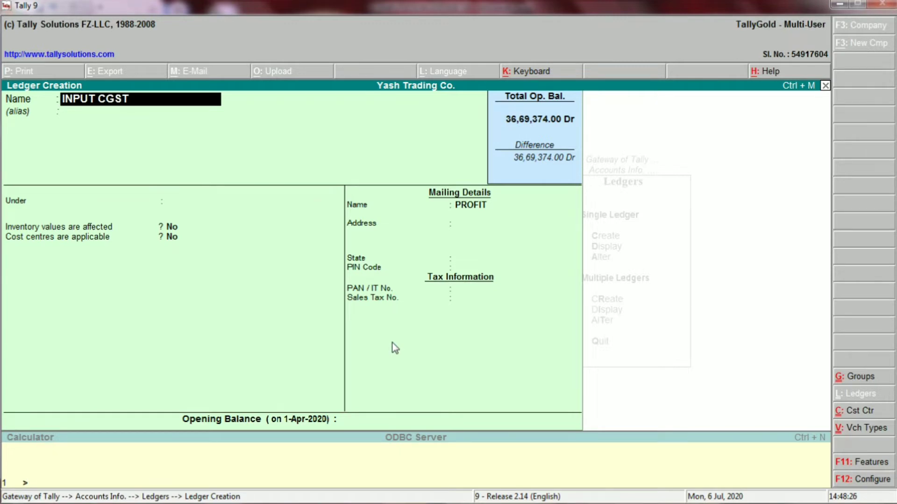
{"action": "type", "text": " @"}
{"action": "type", "text": "%"}
{"action": "key", "text": "Return"}
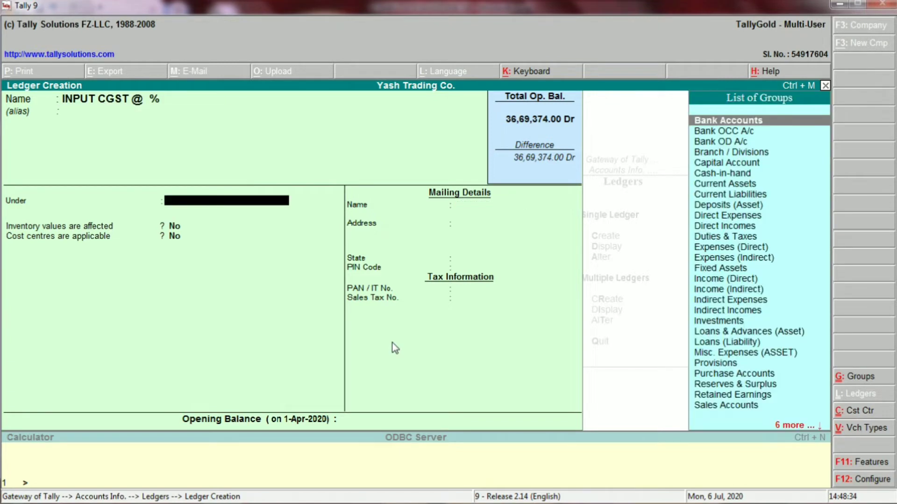
{"action": "type", "text": "DUT"}
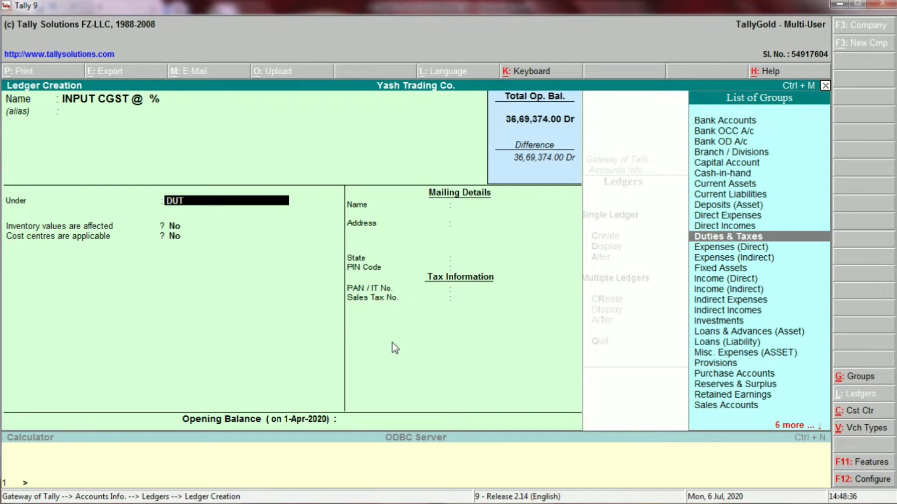
{"action": "key", "text": "Return"}
{"action": "key", "text": "Return"}
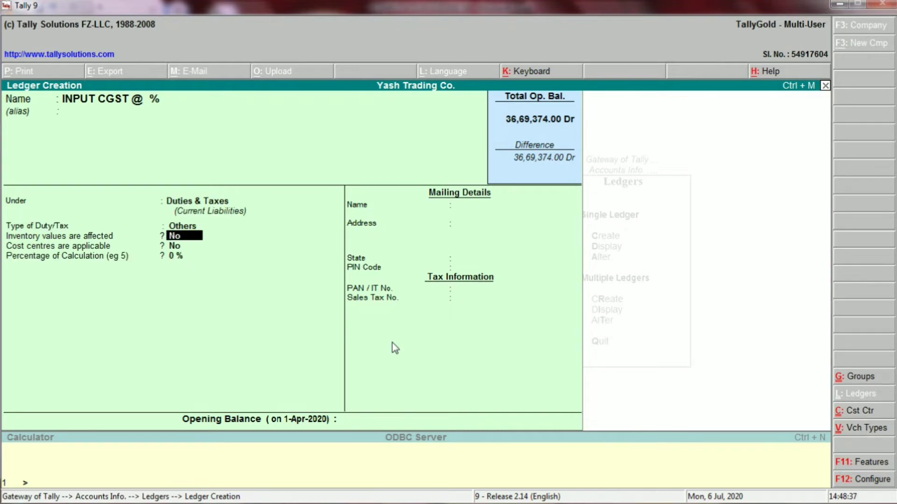
{"action": "key", "text": "Return"}
{"action": "key", "text": "Return"}
{"action": "key", "text": "Return"}
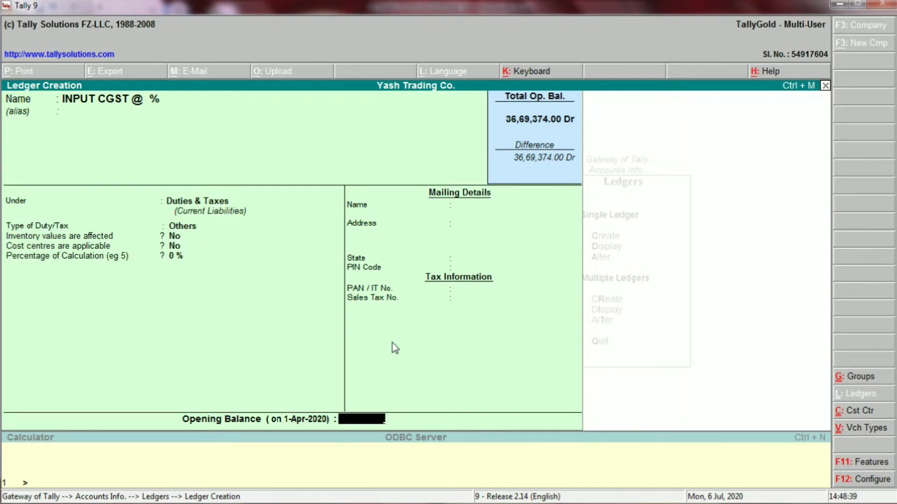
{"action": "key", "text": "Return"}
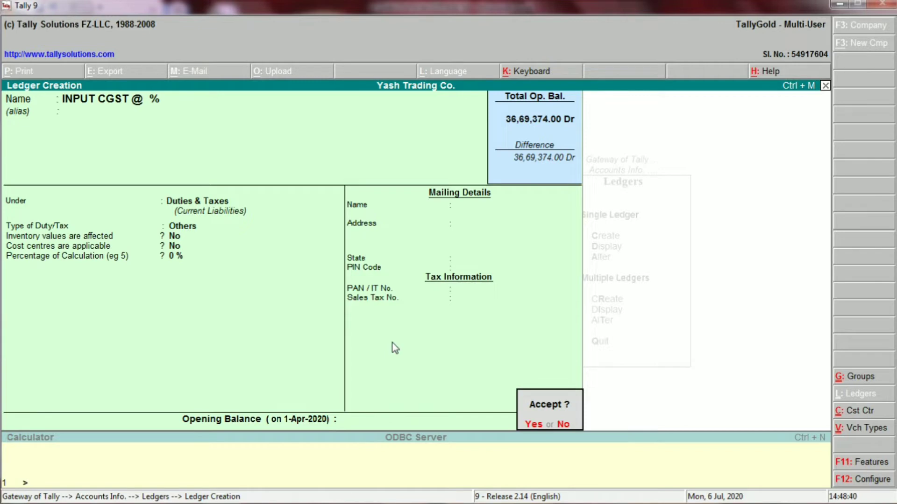
{"action": "key", "text": "Return"}
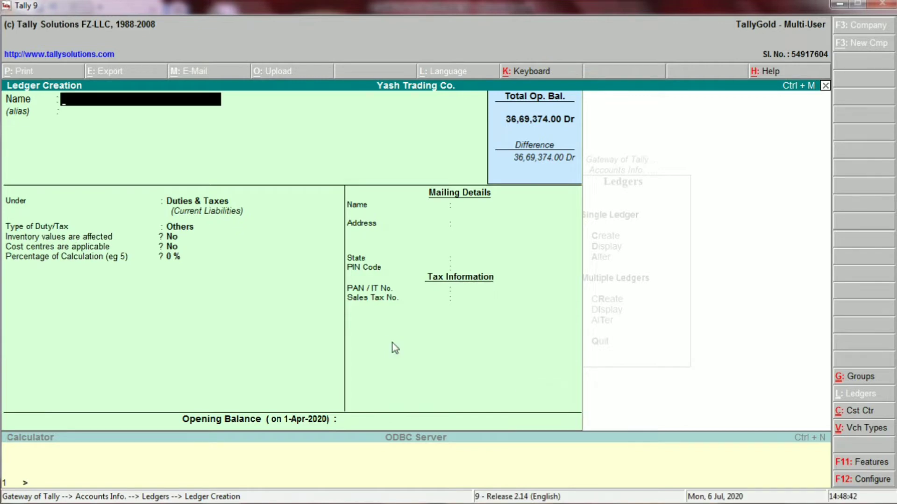
{"action": "key", "text": "alt+Tab"}
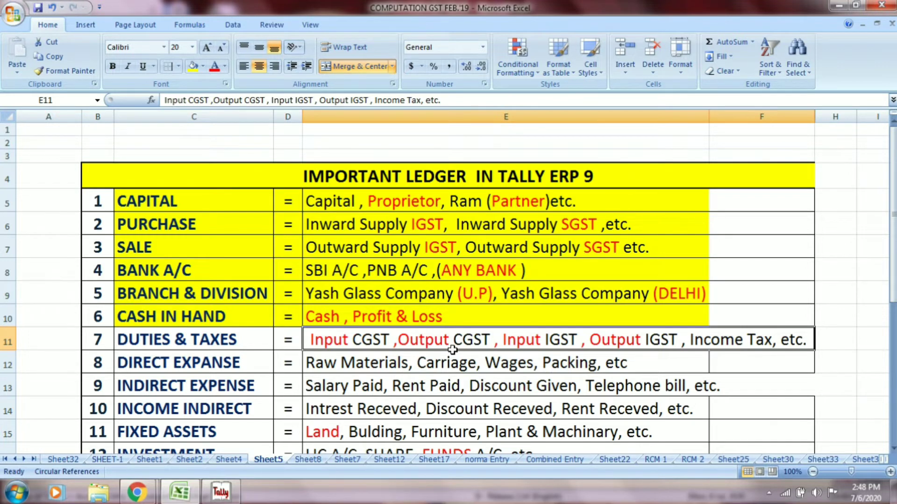
- Retype the C of 'Input CGST' in cell E11's Duties & Taxes text, then switch back to Tally
{"action": "key", "text": "F2"}
{"action": "key", "text": "ctrl+Left"}
{"action": "key", "text": "ctrl+Left"}
{"action": "key", "text": "ctrl+Left"}
{"action": "key", "text": "ctrl+Left"}
{"action": "key", "text": "ctrl+Left"}
{"action": "key", "text": "ctrl+Left"}
{"action": "key", "text": "ctrl+Left"}
{"action": "key", "text": "ctrl+Left"}
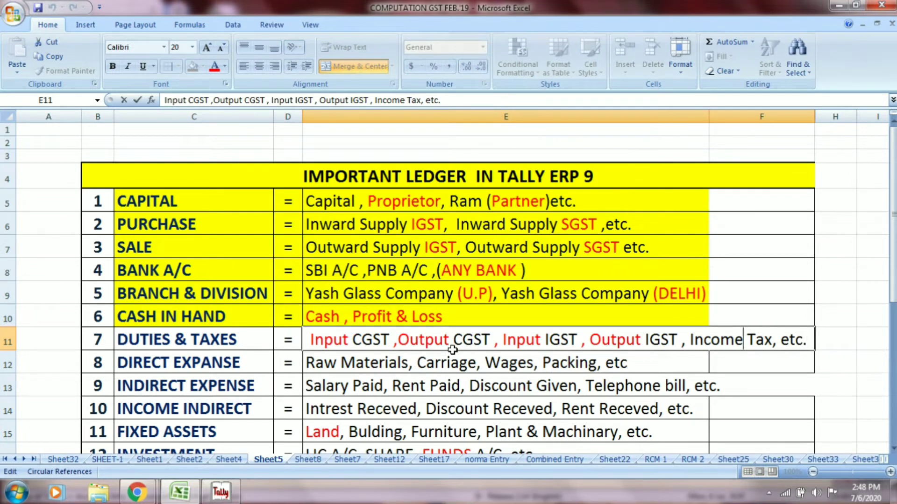
{"action": "key", "text": "ctrl+Left"}
{"action": "key", "text": "ctrl+Left"}
{"action": "key", "text": "Right"}
{"action": "key", "text": "BackSpace"}
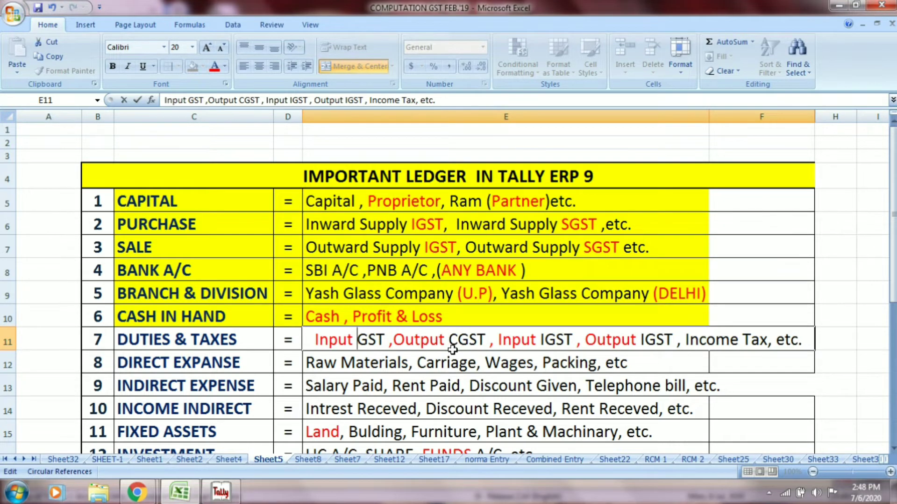
{"action": "type", "text": "C"}
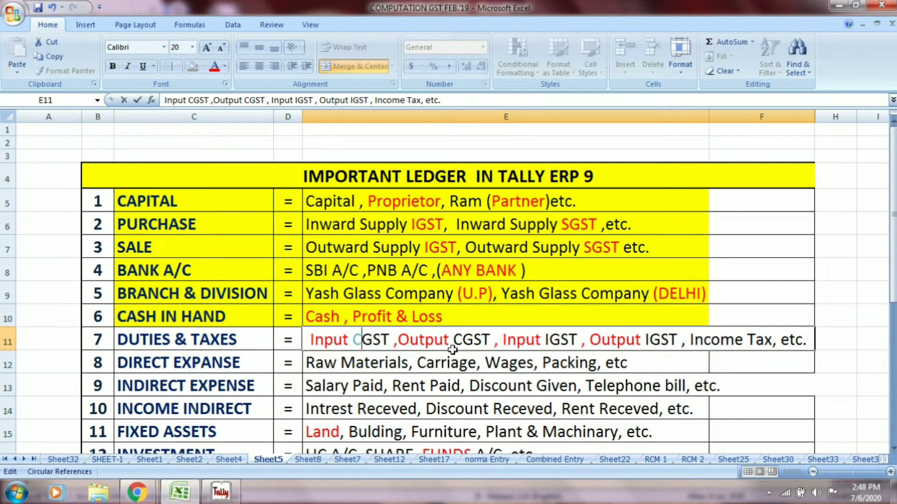
{"action": "key", "text": "Return"}
{"action": "left_click", "coordinate": [452, 346]}
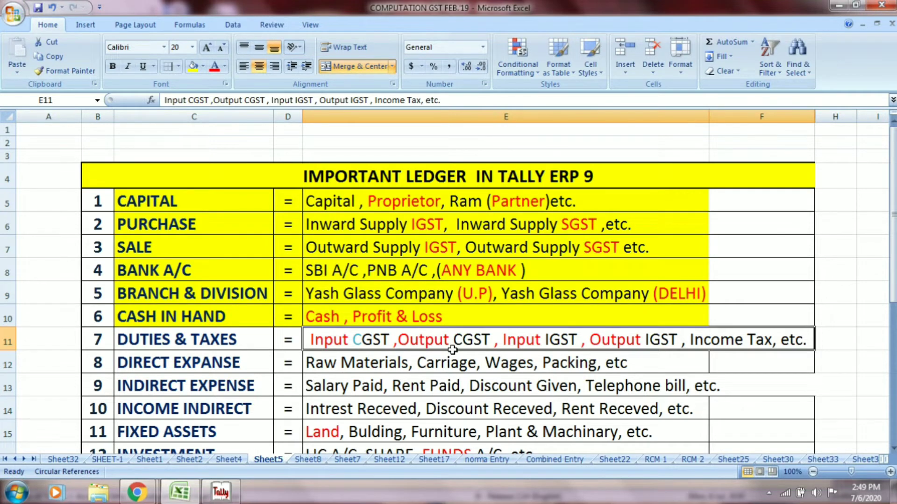
{"action": "key", "text": "alt+Tab"}
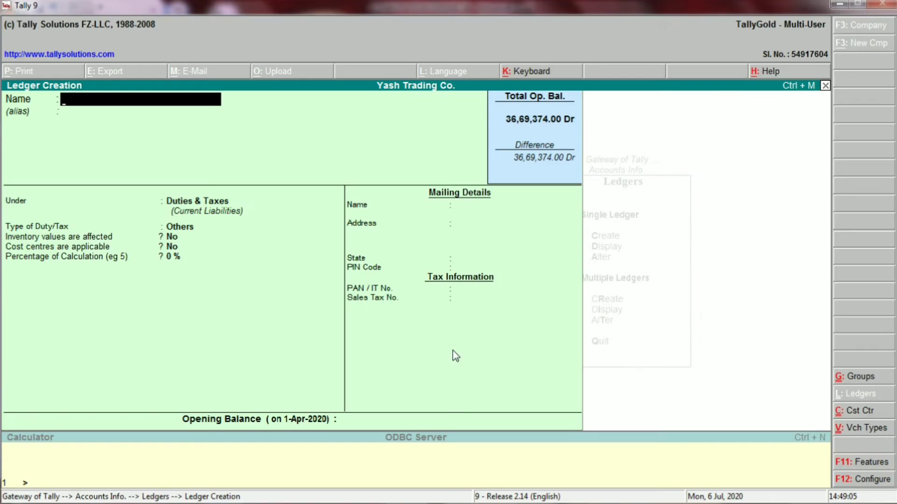
- Save the 'INPUT SGST @ %' ledger under Duties & Taxes with type Others
{"action": "type", "text": "INPUT SGST"}
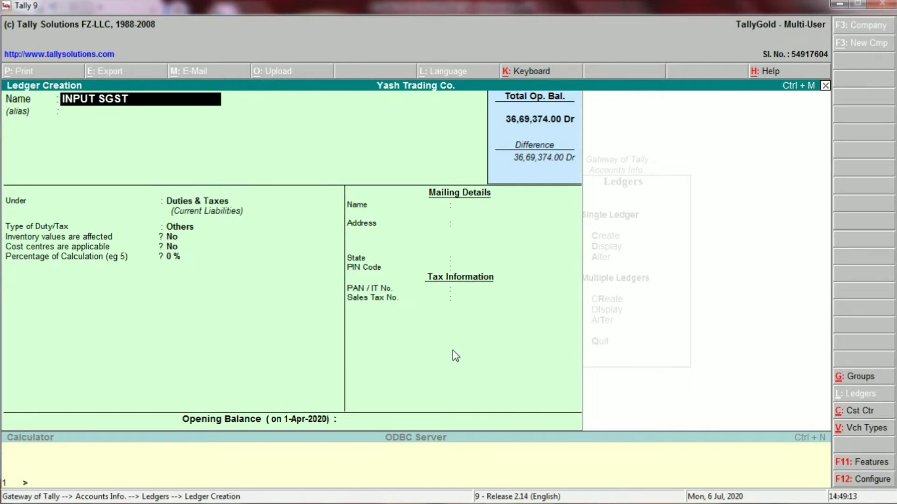
{"action": "type", "text": " @ %"}
{"action": "key", "text": "Return"}
{"action": "key", "text": "Return"}
{"action": "key", "text": "Return"}
{"action": "key", "text": "Return"}
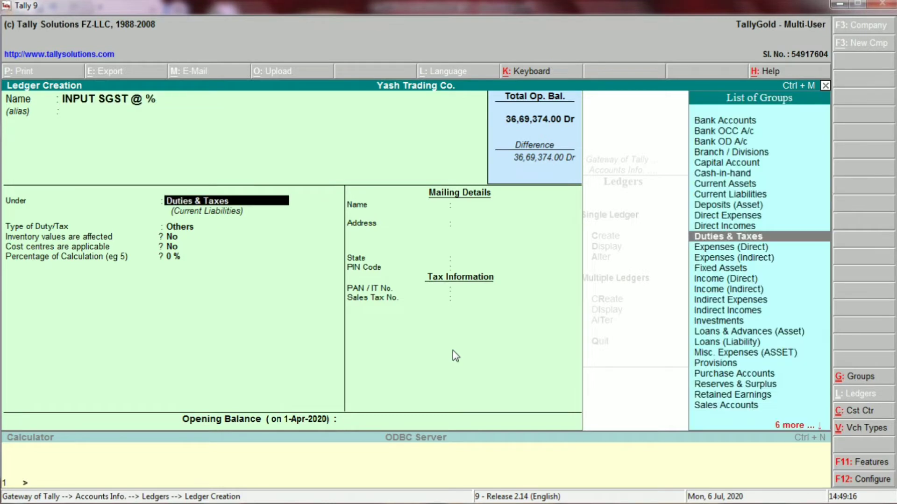
{"action": "key", "text": "Return"}
{"action": "key", "text": "Return"}
{"action": "key", "text": "Return"}
{"action": "key", "text": "Return"}
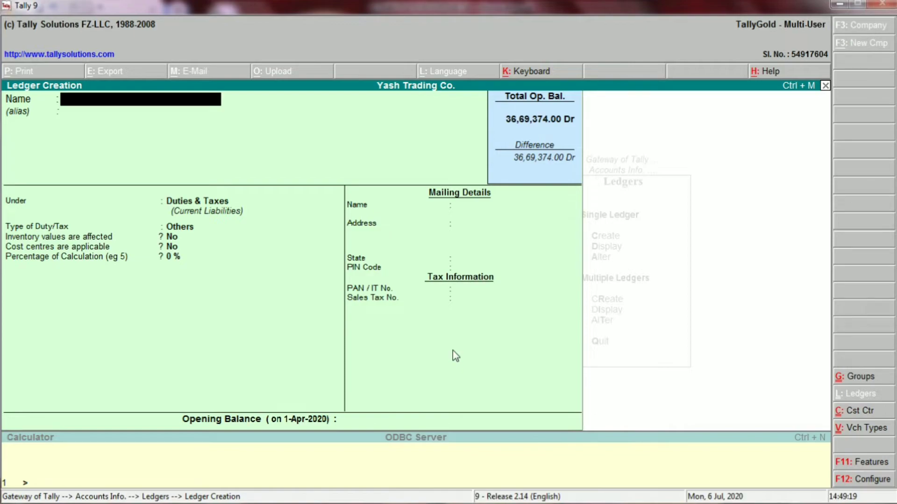
- Check the Excel ledger list, then start naming the next Tally ledger 'OUT PUT'
{"action": "key", "text": "alt+Tab"}
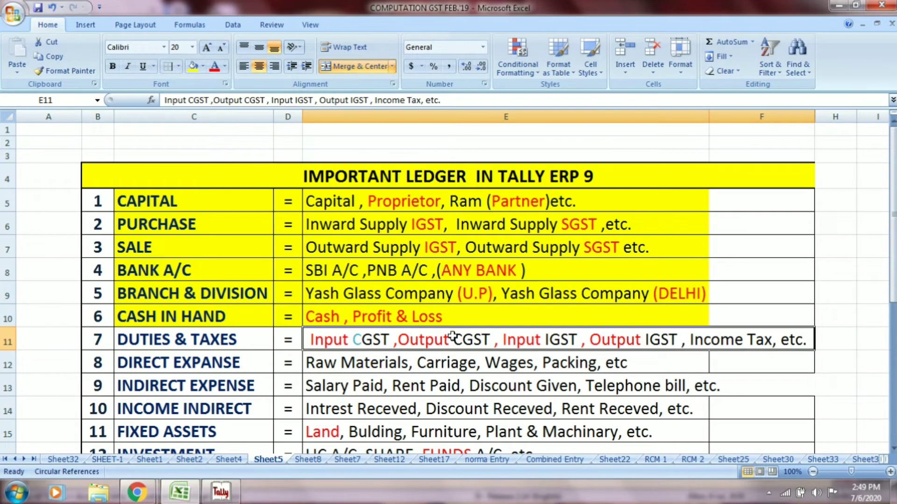
{"action": "key", "text": "alt+Tab"}
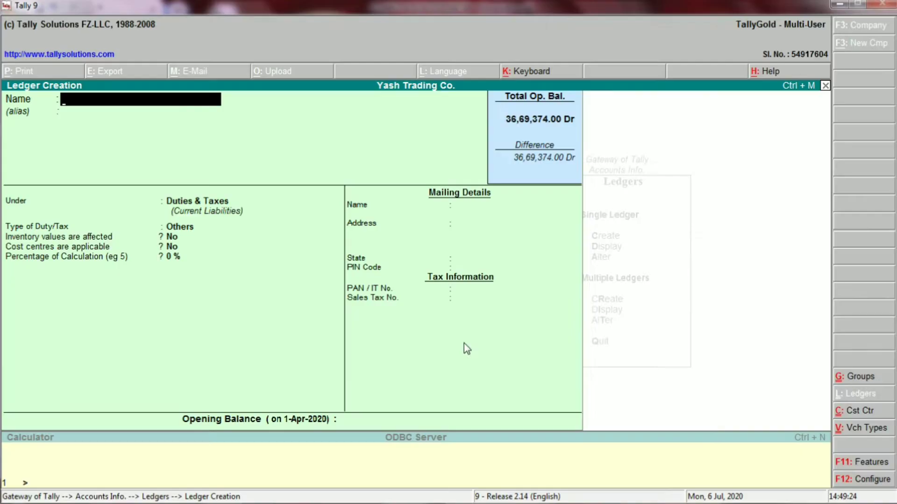
{"action": "type", "text": "OUT PUT"}
- Correct the name to 'OUTPUT CGST @ %' and save it under Duties & Taxes, type Others
{"action": "key", "text": "BackSpace"}
{"action": "key", "text": "BackSpace"}
{"action": "key", "text": "BackSpace"}
{"action": "key", "text": "BackSpace"}
{"action": "type", "text": "PUT CGST"}
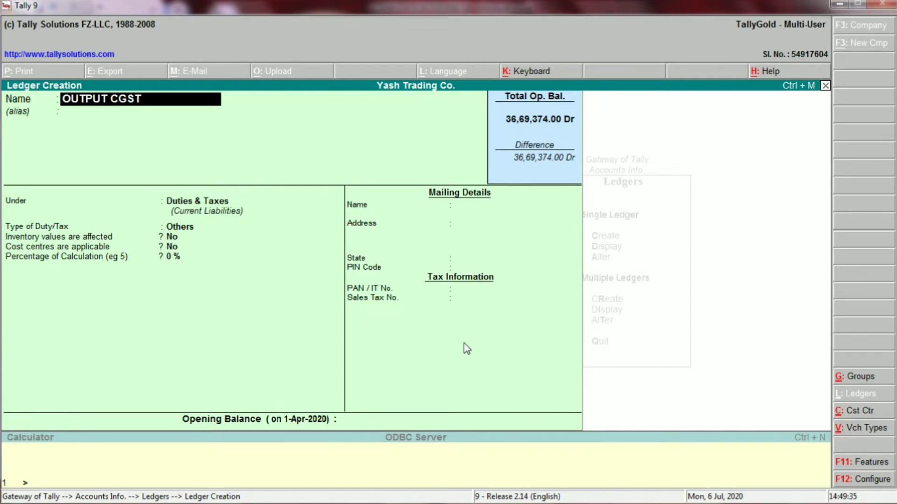
{"action": "type", "text": " @ 9"}
{"action": "key", "text": "BackSpace"}
{"action": "type", "text": "%"}
{"action": "key", "text": "Return"}
{"action": "key", "text": "Return"}
{"action": "key", "text": "Return"}
{"action": "key", "text": "Return"}
{"action": "key", "text": "Return"}
{"action": "key", "text": "Return"}
{"action": "key", "text": "Return"}
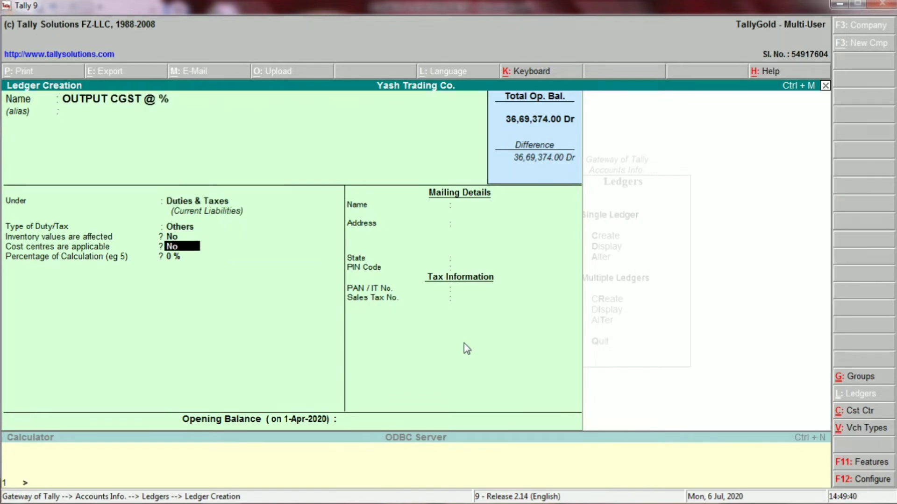
{"action": "key", "text": "Return"}
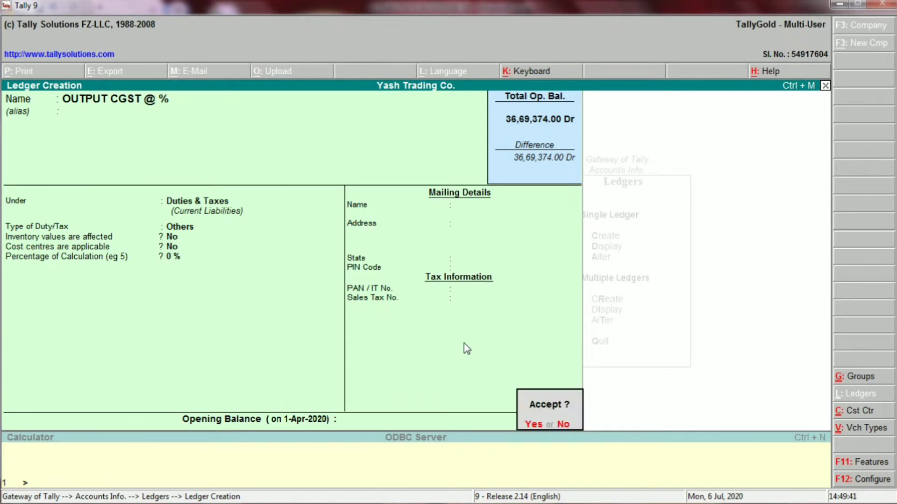
{"action": "key", "text": "Return"}
- Create the 'OUTPUT SGST @ %' ledger under Duties & Taxes with type Others
{"action": "type", "text": "OUT"}
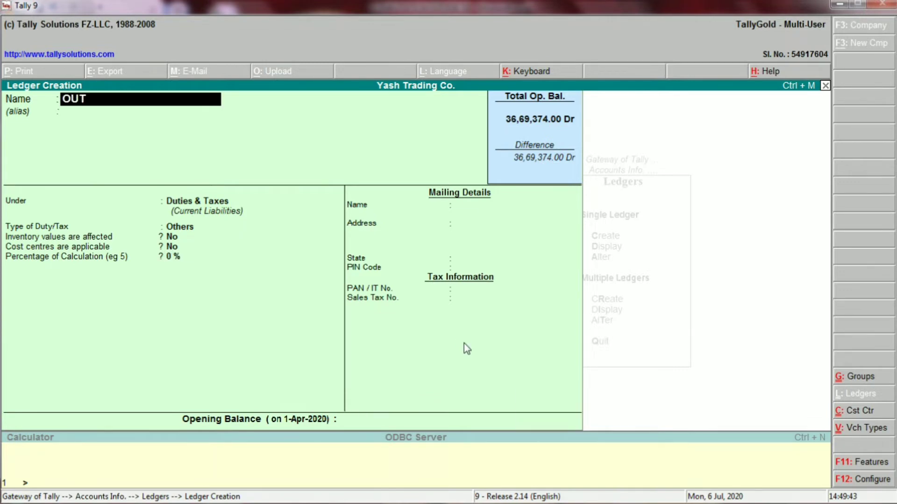
{"action": "type", "text": "PUT SGST"}
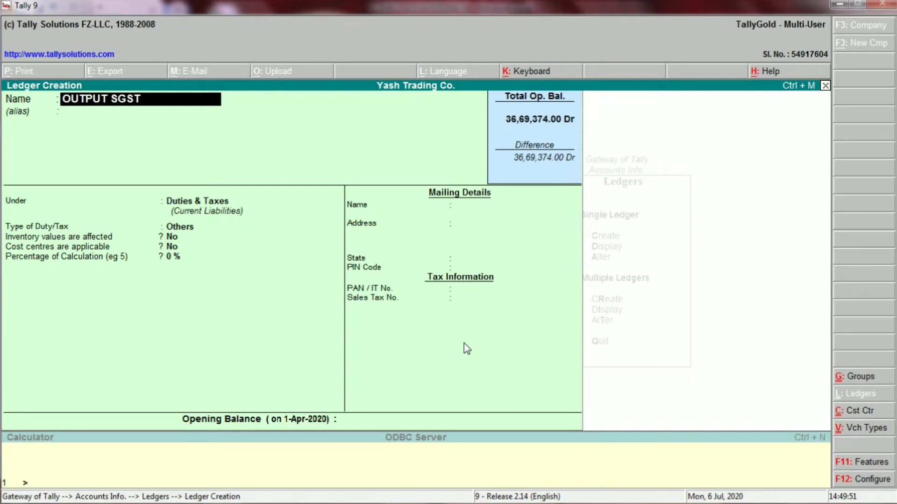
{"action": "type", "text": " @ %"}
{"action": "key", "text": "Return"}
{"action": "key", "text": "Return"}
{"action": "key", "text": "Return"}
{"action": "key", "text": "Return"}
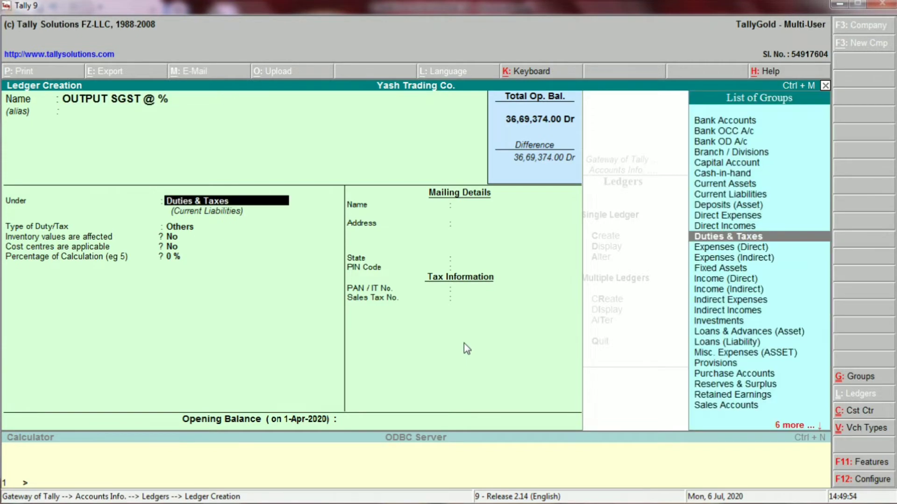
{"action": "key", "text": "Return"}
{"action": "key", "text": "Return"}
{"action": "key", "text": "Return"}
{"action": "key", "text": "Return"}
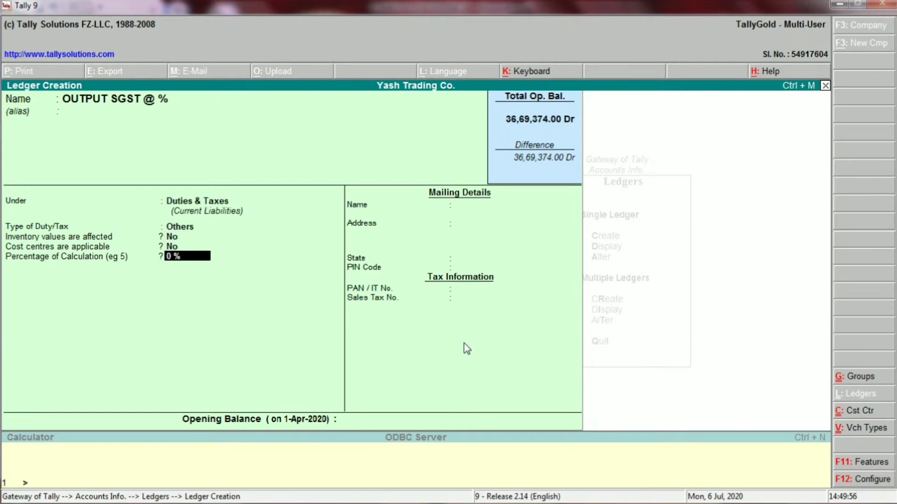
{"action": "key", "text": "Return"}
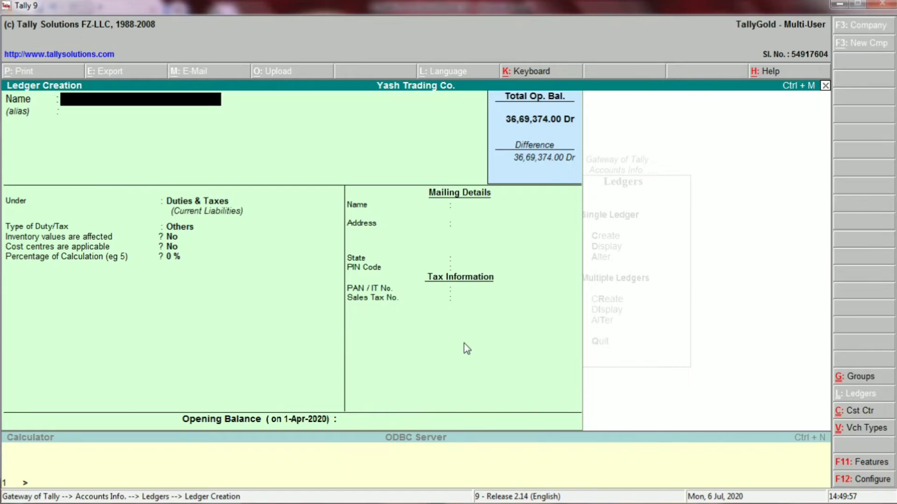
{"action": "key", "text": "alt+Tab"}
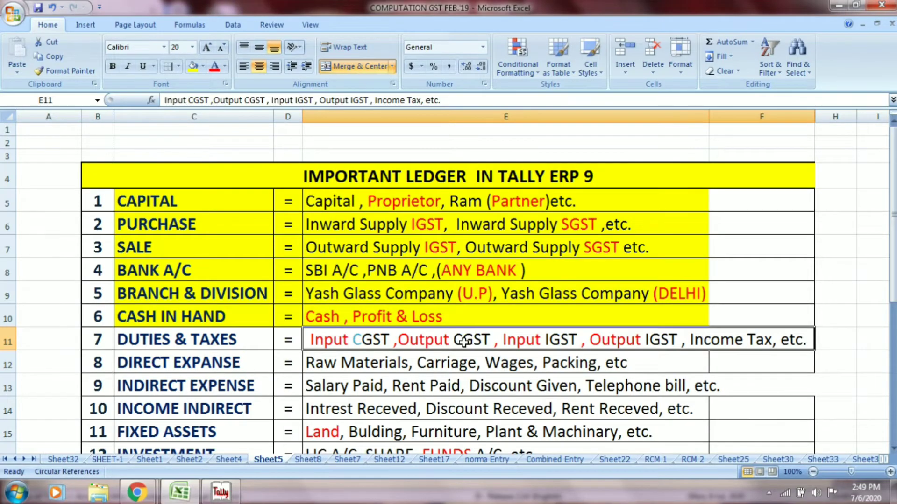
- Back in Tally, save an 'INCOME TAX' ledger under Duties & Taxes, type Others, then return to Excel
{"action": "key", "text": "alt+Tab"}
{"action": "type", "text": "INC"}
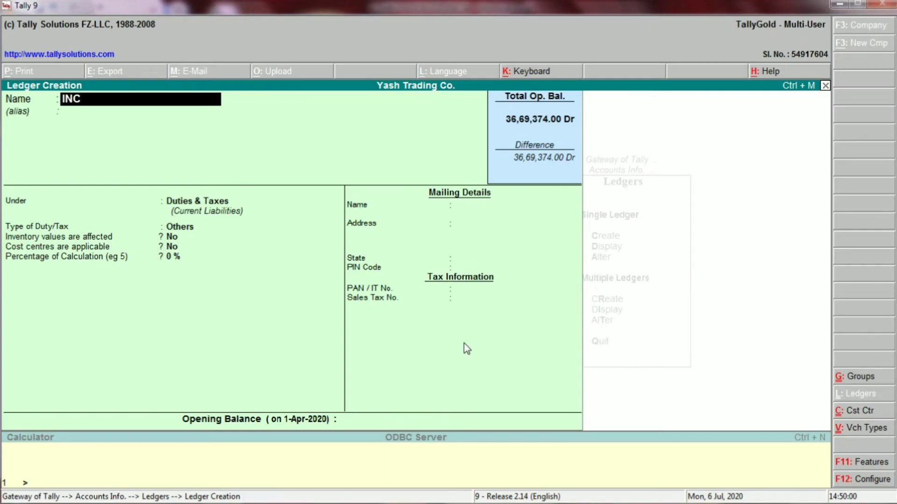
{"action": "type", "text": "OME TAX"}
{"action": "key", "text": "Return"}
{"action": "key", "text": "Return"}
{"action": "key", "text": "Return"}
{"action": "key", "text": "Return"}
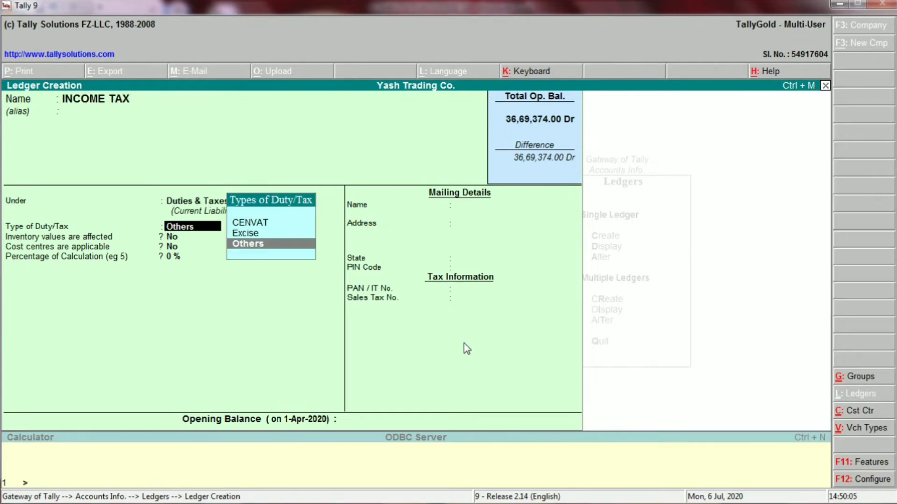
{"action": "key", "text": "Return"}
{"action": "key", "text": "Return"}
{"action": "key", "text": "Return"}
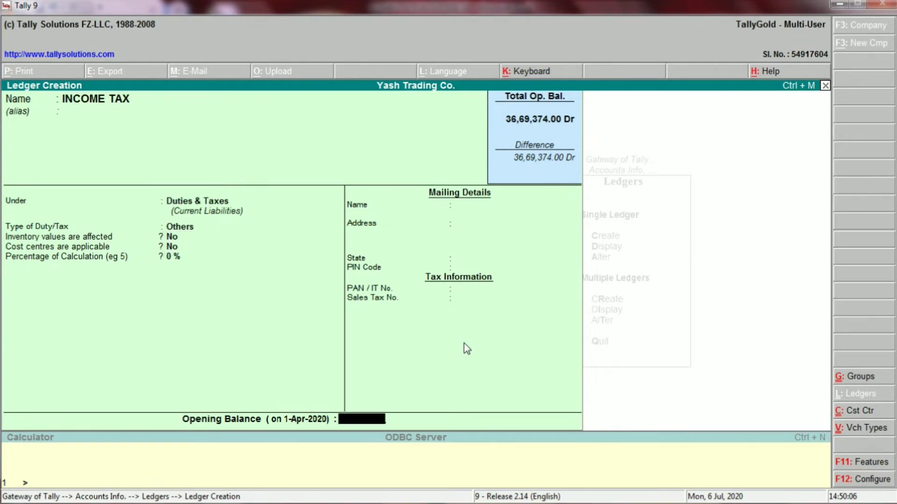
{"action": "key", "text": "Return"}
{"action": "key", "text": "Return"}
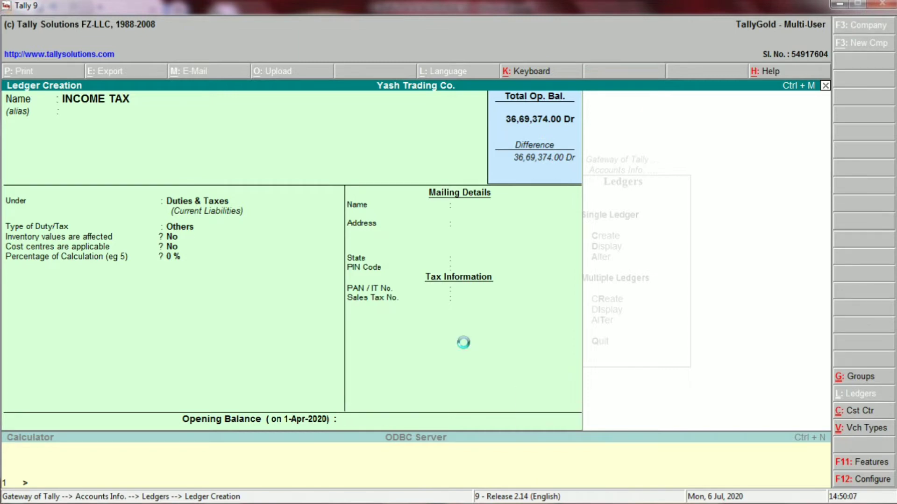
{"action": "key", "text": "alt+Tab"}
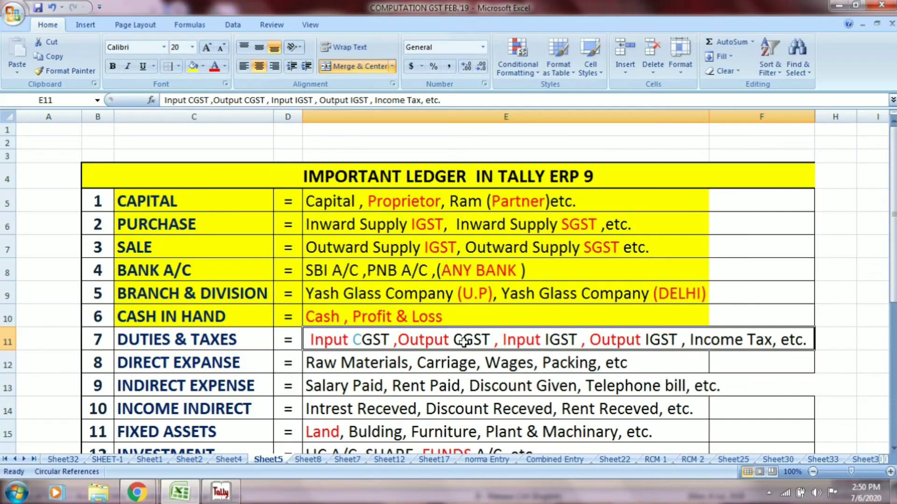
- Fill cells C11:E11 yellow, then select C12 and E12 of the DIRECT EXPANSE row
{"action": "left_click_drag", "start_coordinate": [207, 339], "coordinate": [359, 342]}
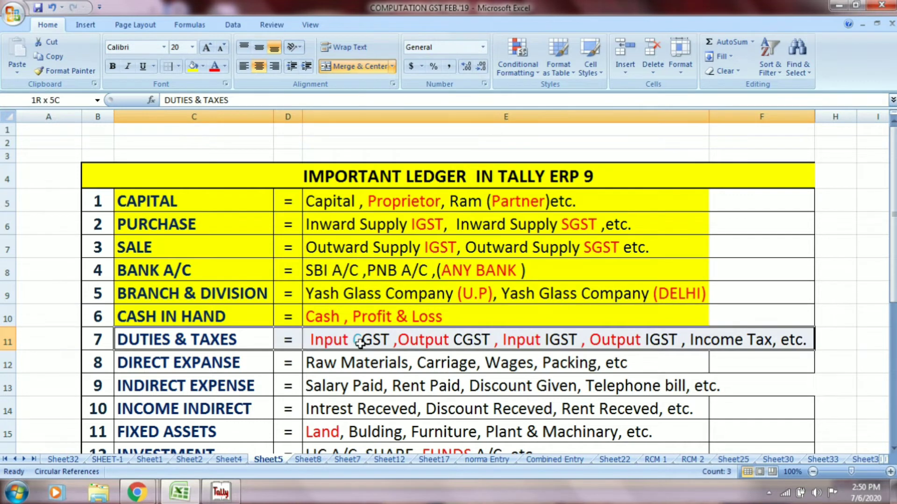
{"action": "left_click", "coordinate": [193, 68]}
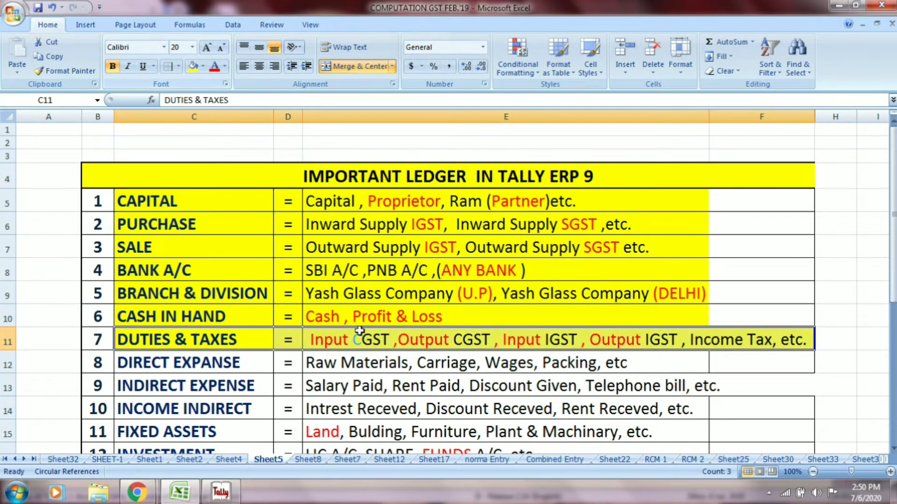
{"action": "left_click", "coordinate": [207, 369]}
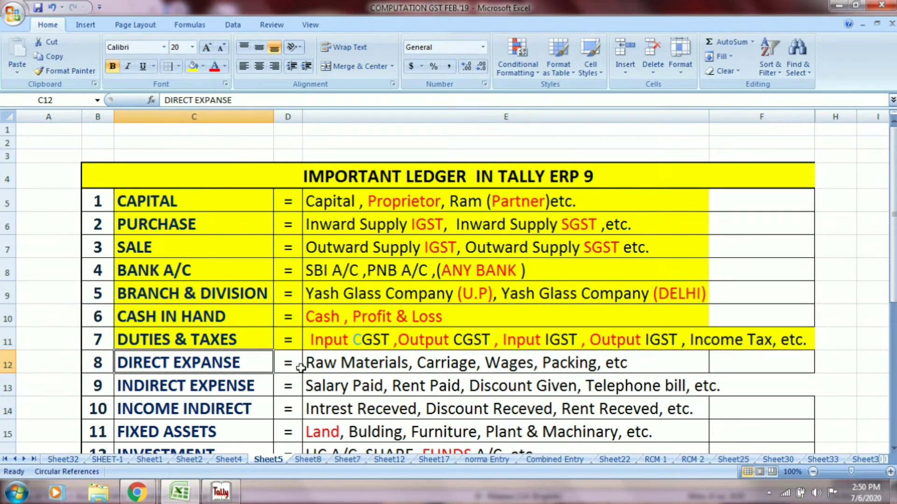
{"action": "left_click", "coordinate": [343, 367]}
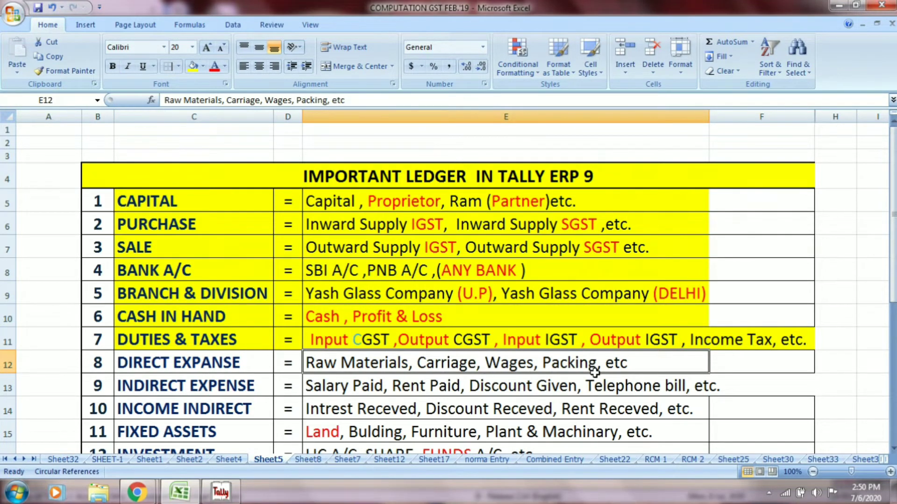
- Enter the new ledger name RAW MATERIALS, checking its spelling against the Excel list
{"action": "key", "text": "alt+Tab"}
{"action": "type", "text": "RA"}
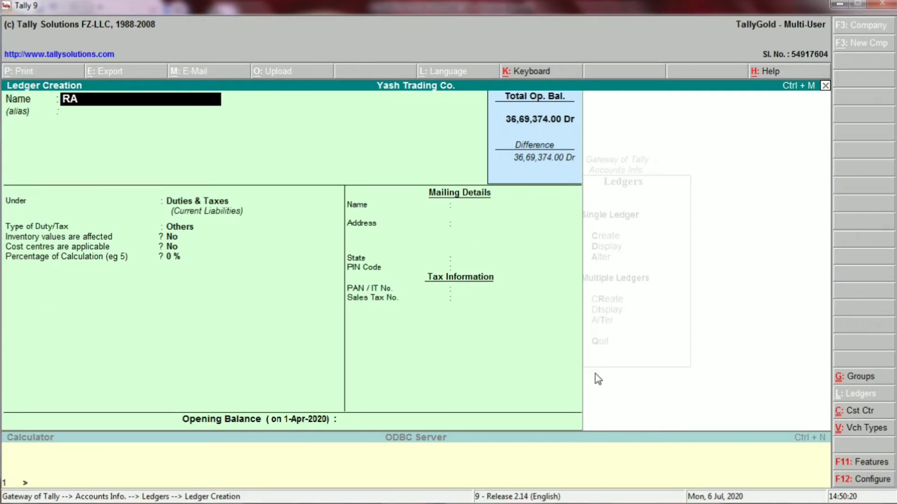
{"action": "type", "text": "W M"}
{"action": "key", "text": "alt+Tab"}
{"action": "key", "text": "alt+Tab"}
{"action": "type", "text": "ATER"}
{"action": "key", "text": "alt+Tab"}
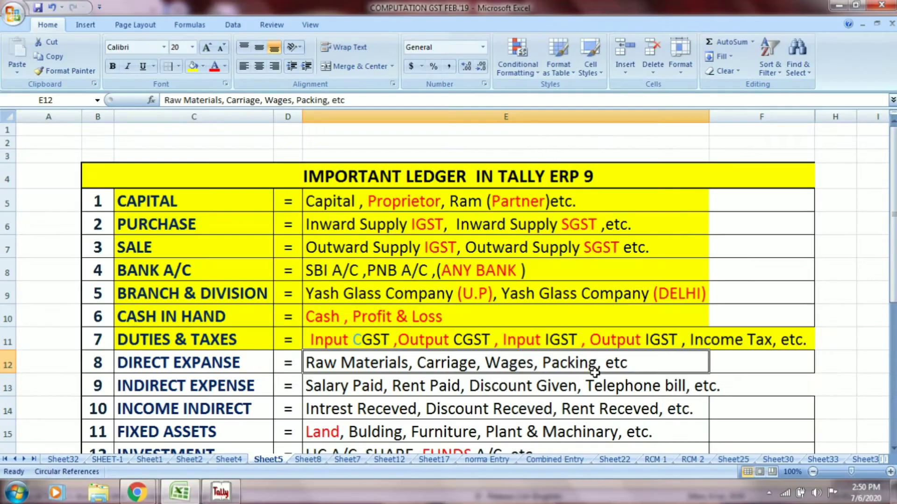
{"action": "key", "text": "alt+Tab"}
{"action": "type", "text": "IALS"}
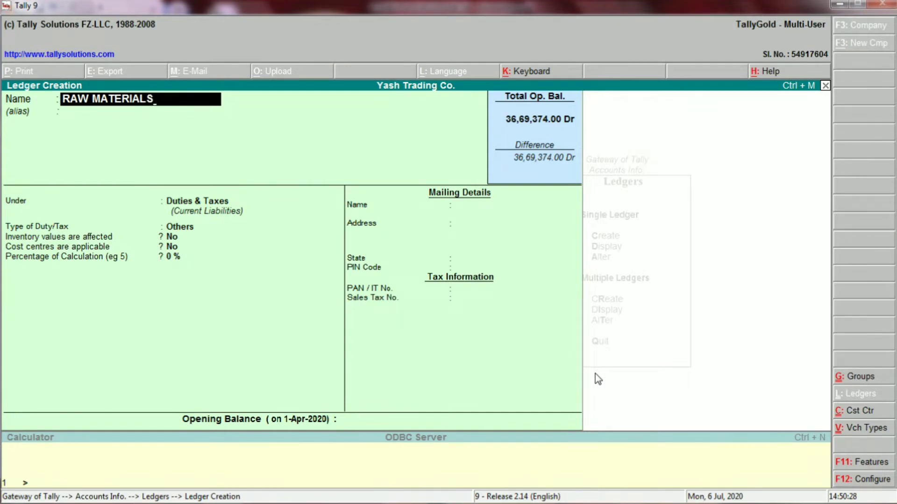
{"action": "key", "text": "Return"}
- Place RAW MATERIALS under Direct Expenses and save it, then review Excel's direct expense examples
{"action": "key", "text": "alt+Tab"}
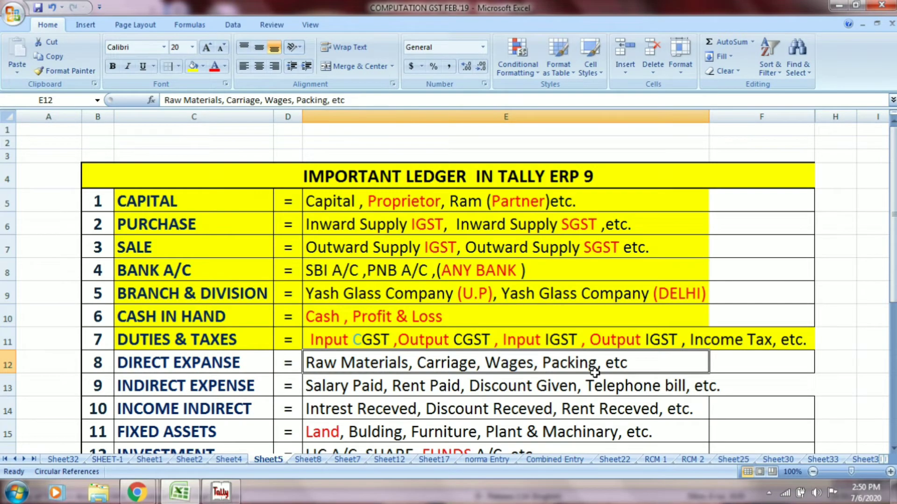
{"action": "left_click", "coordinate": [248, 367]}
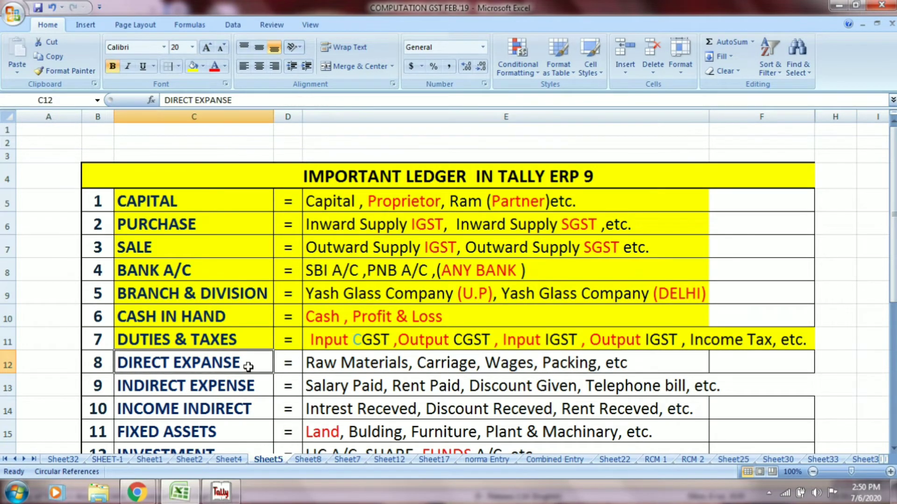
{"action": "key", "text": "alt+Tab"}
{"action": "type", "text": "DIR"}
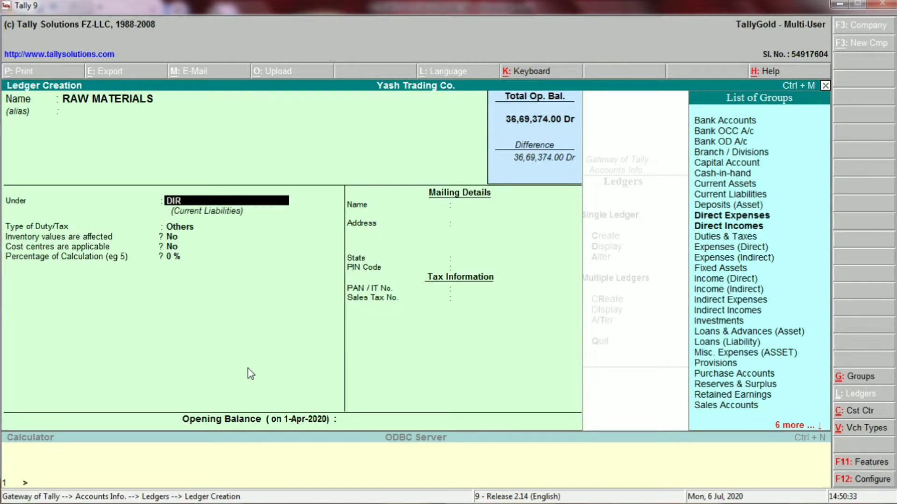
{"action": "key", "text": "Down"}
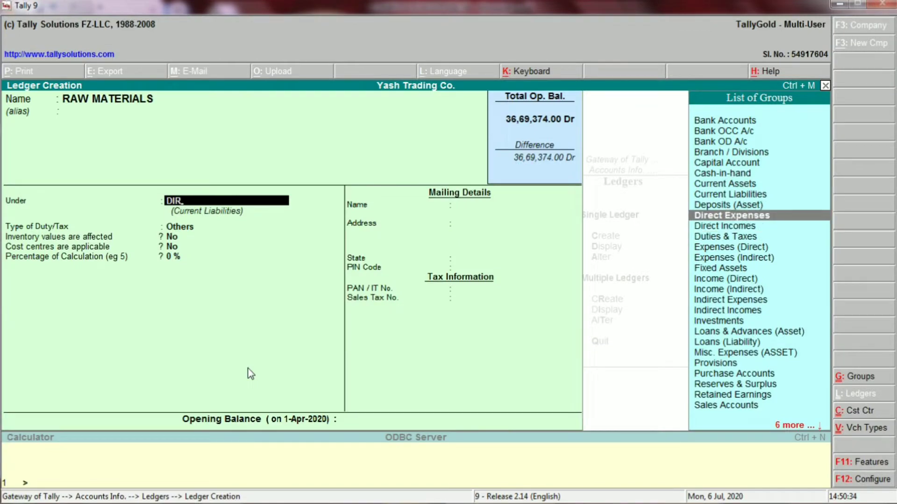
{"action": "key", "text": "Return"}
{"action": "key", "text": "Return"}
{"action": "key", "text": "y"}
{"action": "key", "text": "Return"}
{"action": "key", "text": "Return"}
{"action": "key", "text": "Return"}
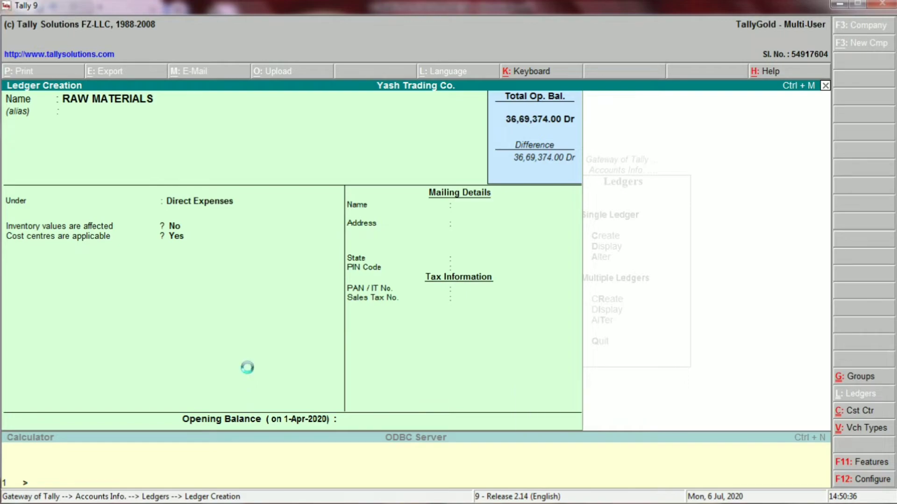
{"action": "key", "text": "alt+Tab"}
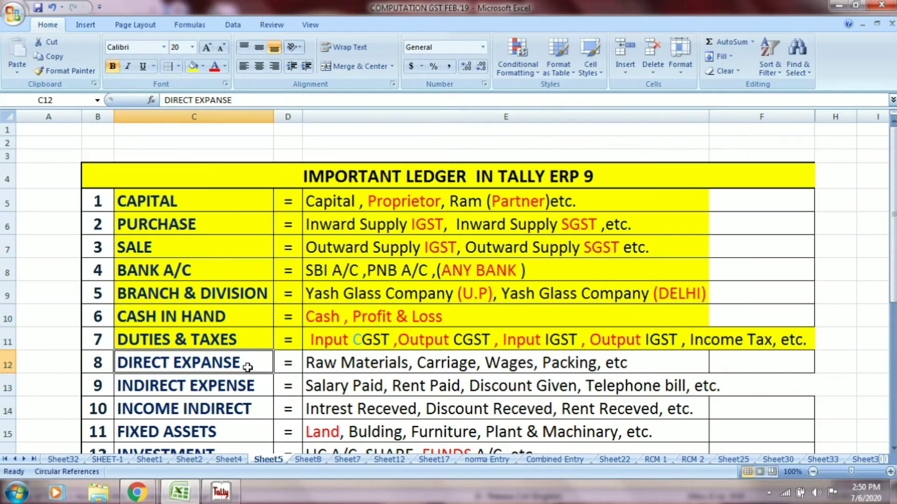
{"action": "left_click", "coordinate": [447, 368]}
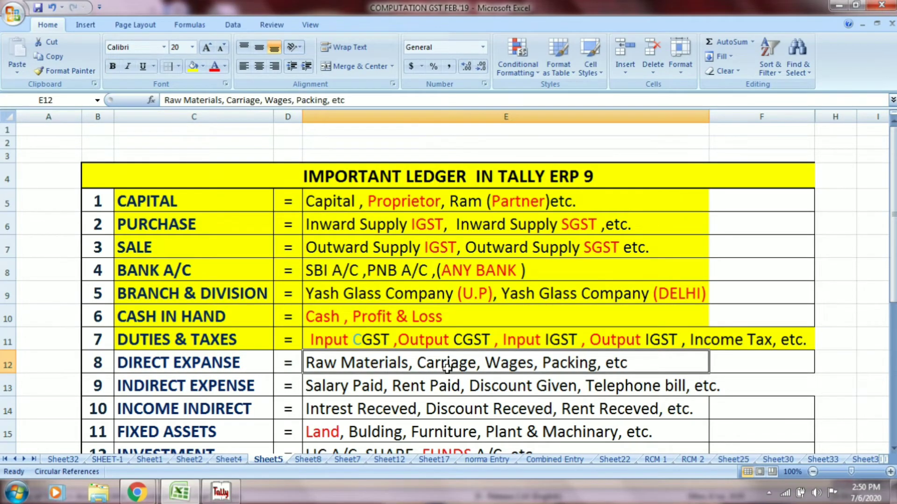
- Create the CARRIAGE ledger under Direct Expenses
{"action": "key", "text": "alt+Tab"}
{"action": "type", "text": "C"}
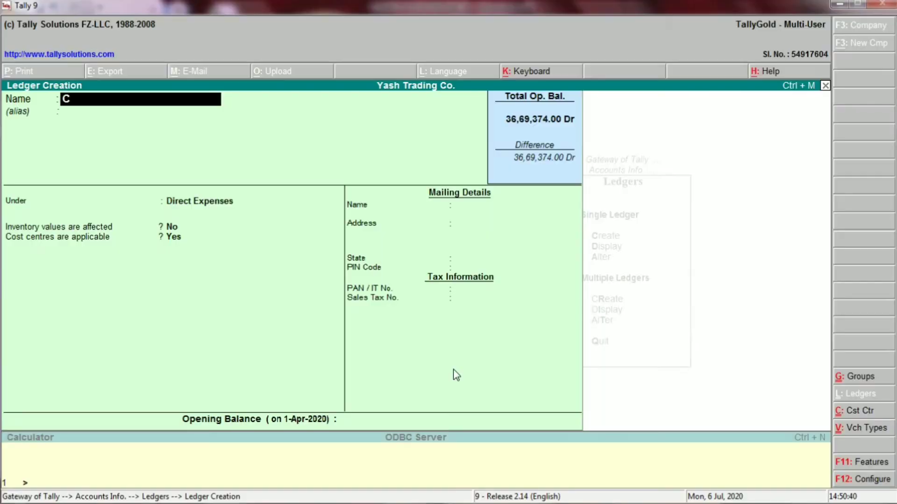
{"action": "type", "text": "ARR"}
{"action": "key", "text": "alt+Tab"}
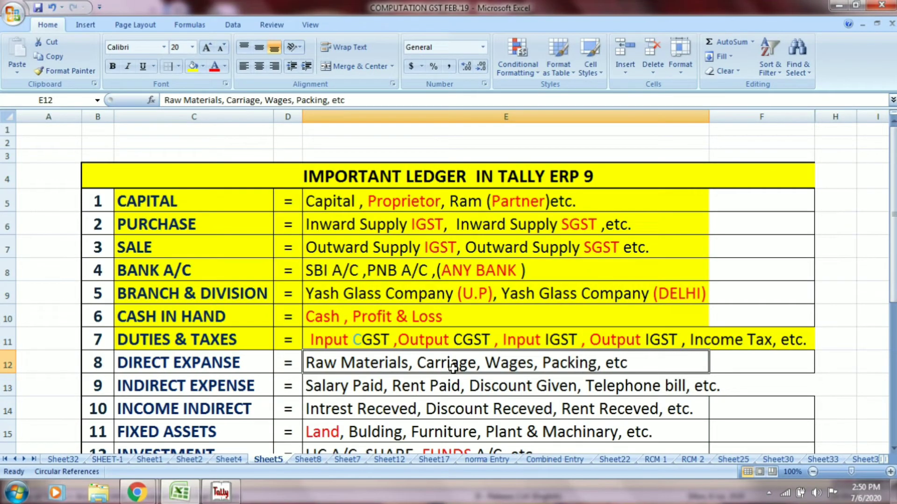
{"action": "key", "text": "alt+Tab"}
{"action": "type", "text": "IAGE"}
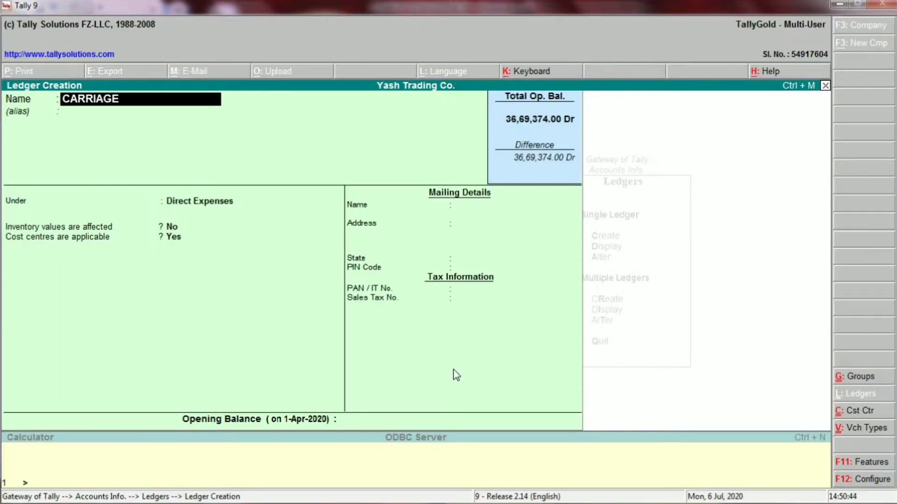
{"action": "key", "text": "Return"}
{"action": "key", "text": "Return"}
{"action": "key", "text": "Return"}
{"action": "key", "text": "Return"}
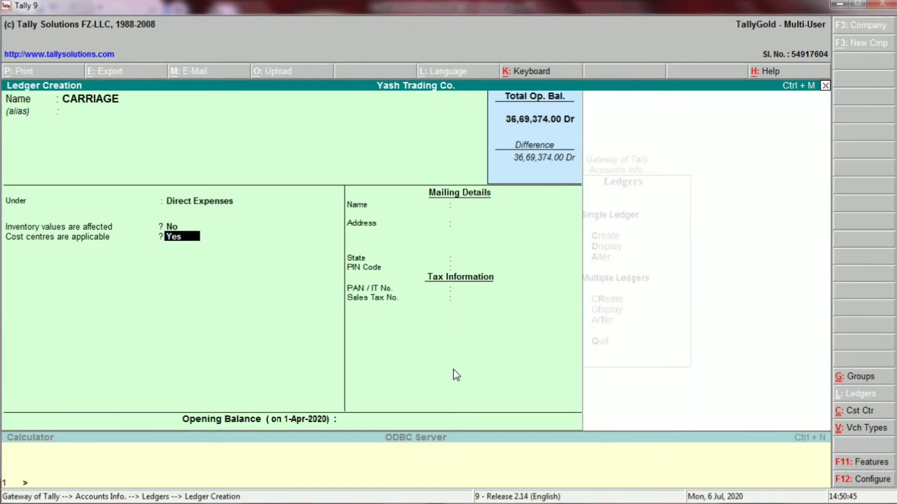
{"action": "key", "text": "Return"}
{"action": "key", "text": "Return"}
{"action": "key", "text": "Return"}
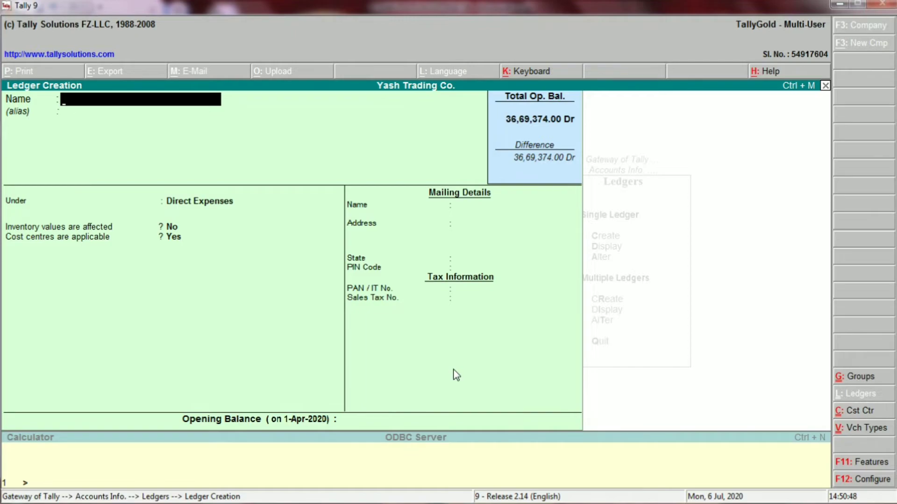
- Create the WAGES ledger under Direct Expenses
{"action": "key", "text": "alt+Tab"}
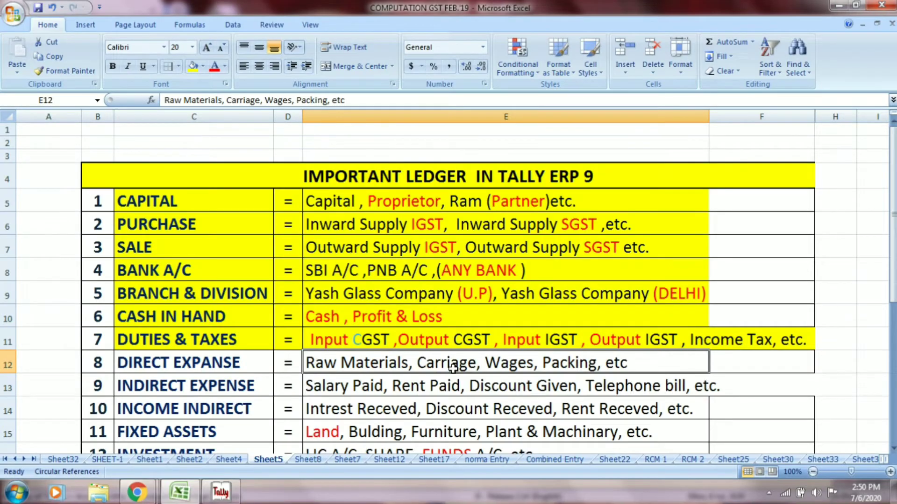
{"action": "left_click", "coordinate": [522, 371]}
{"action": "key", "text": "alt+Tab"}
{"action": "type", "text": "WAGES"}
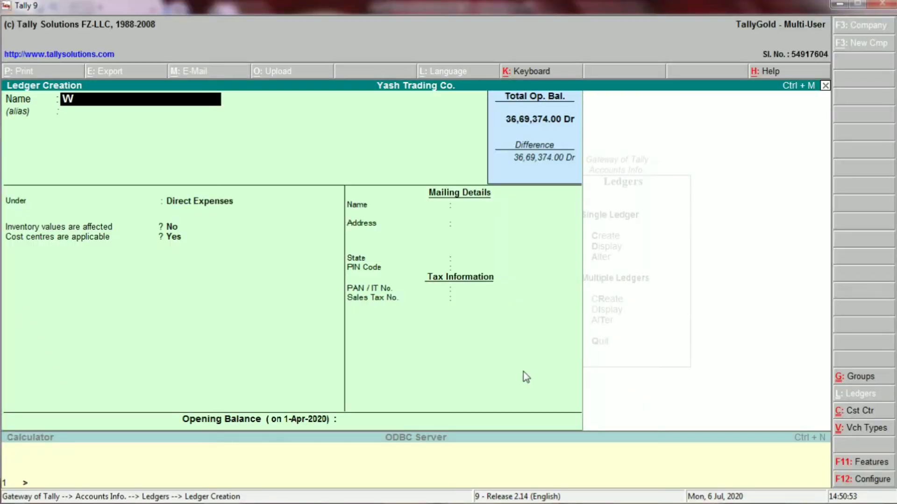
{"action": "key", "text": "Return"}
{"action": "key", "text": "Return"}
{"action": "key", "text": "Return"}
{"action": "key", "text": "Return"}
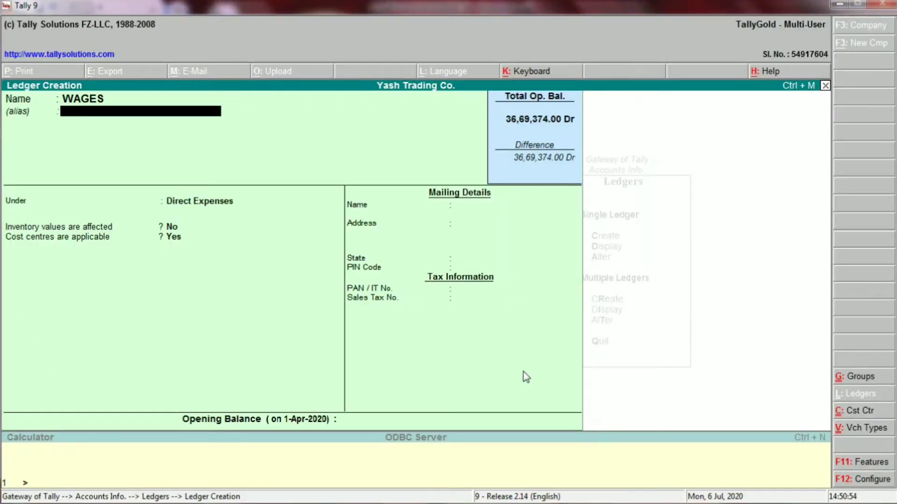
{"action": "key", "text": "Return"}
{"action": "key", "text": "Return"}
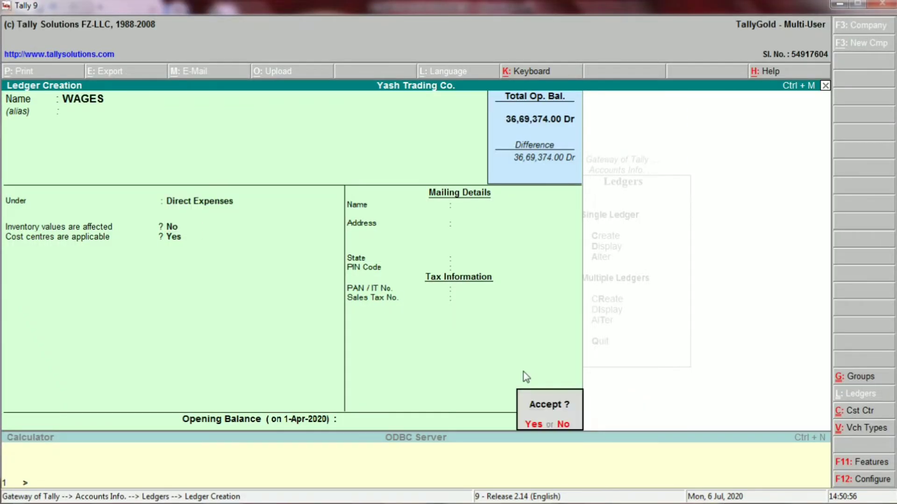
{"action": "key", "text": "Return"}
- Fill in the PACKING ledger under Direct Expenses
{"action": "key", "text": "alt+Tab"}
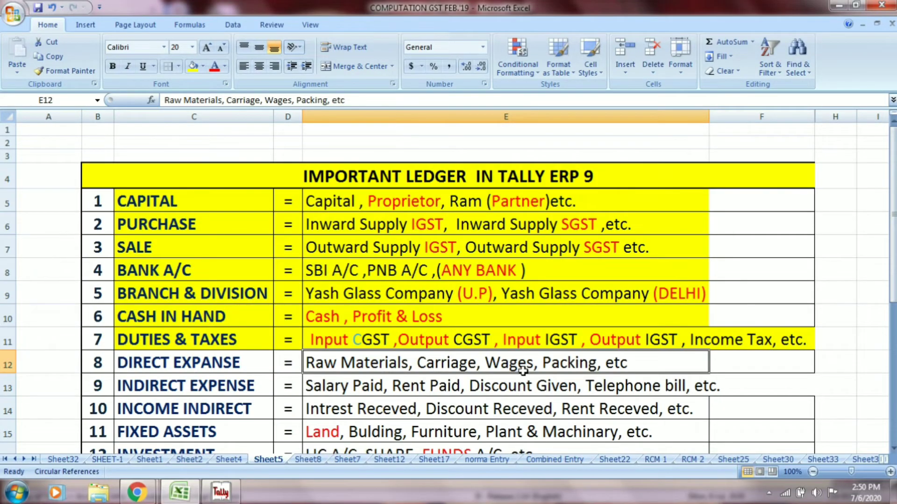
{"action": "key", "text": "alt+Tab"}
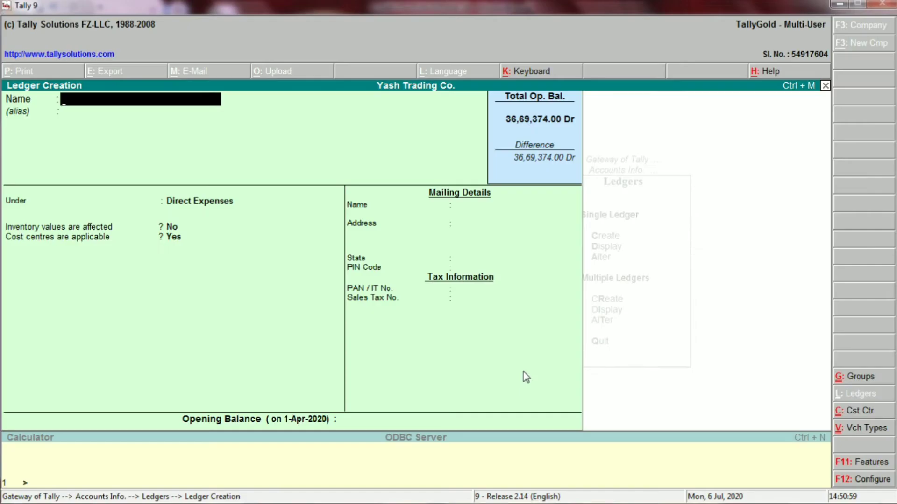
{"action": "type", "text": "PACKING"}
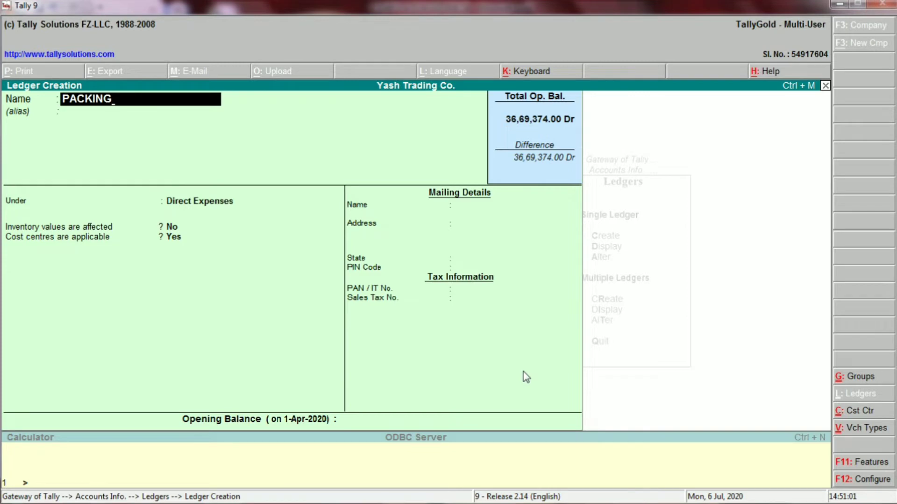
{"action": "key", "text": "Return"}
{"action": "key", "text": "Return"}
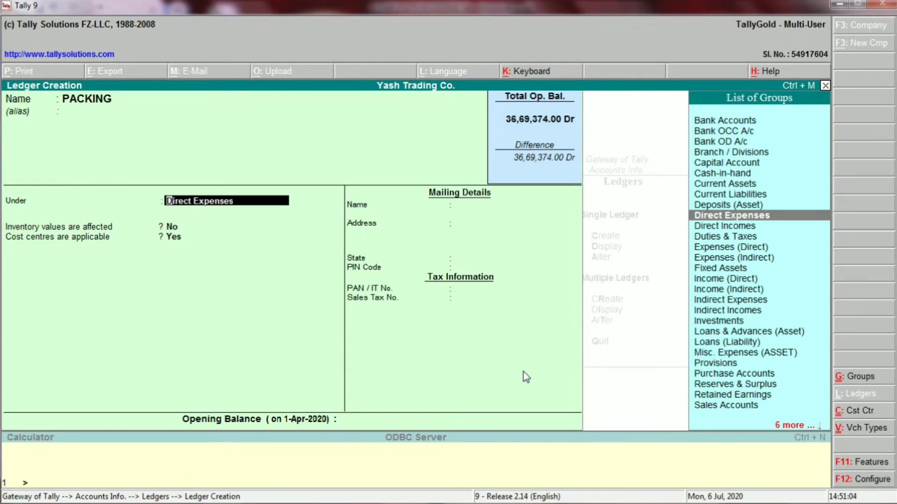
{"action": "key", "text": "Return"}
{"action": "key", "text": "Return"}
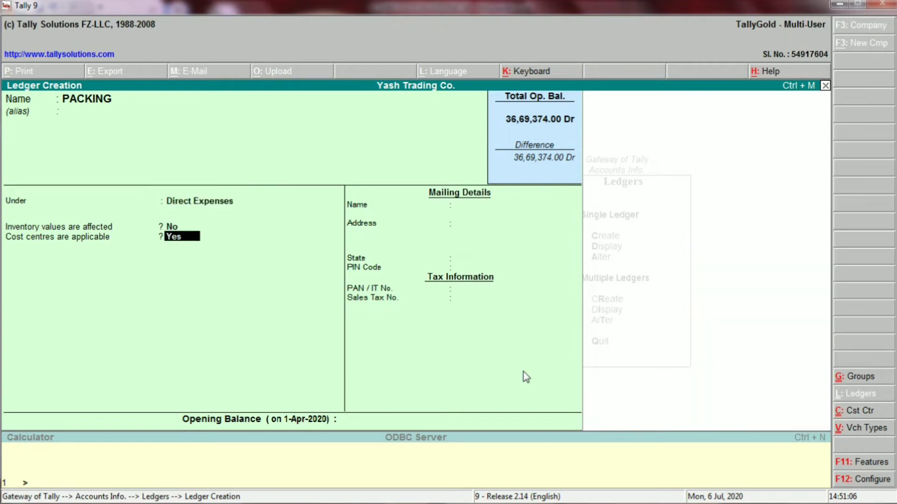
{"action": "key", "text": "Return"}
{"action": "key", "text": "Return"}
{"action": "key", "text": "Return"}
{"action": "key", "text": "alt+Tab"}
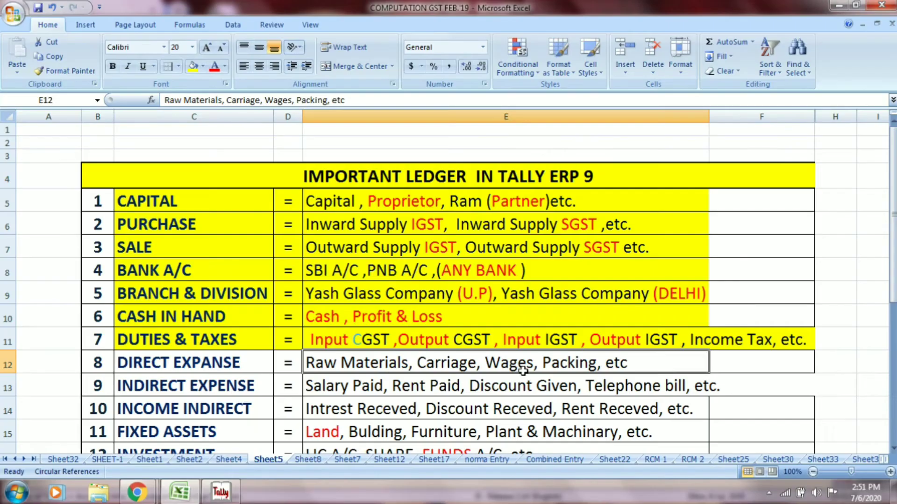
- Fill C12:E12 yellow, then select the INDIRECT EXPENSE cells C13 and E13
{"action": "left_click_drag", "start_coordinate": [232, 361], "coordinate": [325, 361]}
{"action": "left_click", "coordinate": [193, 66]}
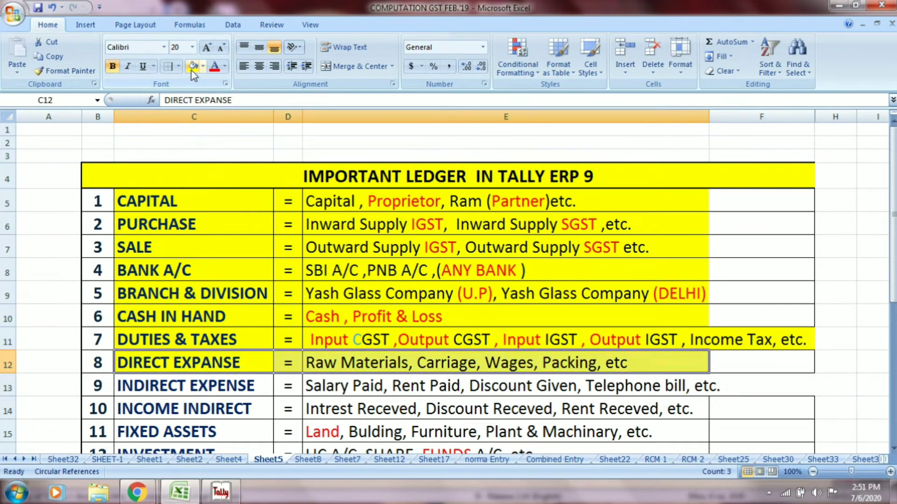
{"action": "scroll", "coordinate": [373, 278], "scroll_direction": "down", "scroll_amount": 2}
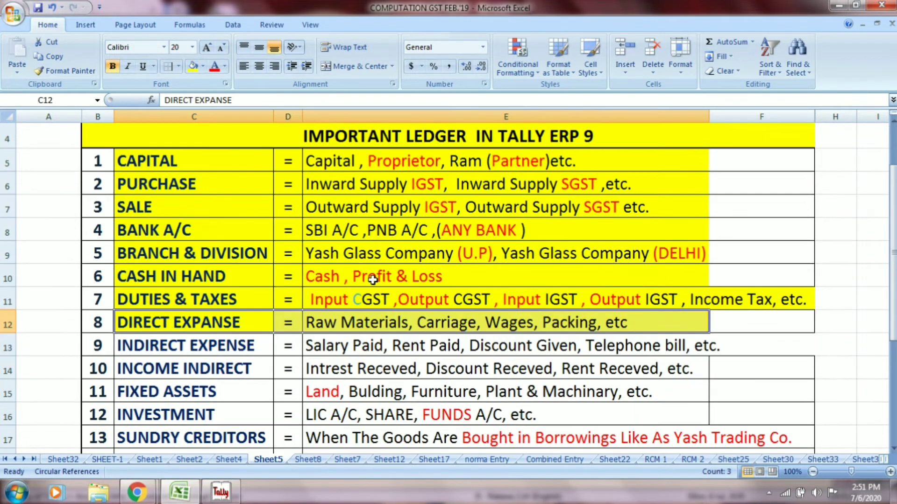
{"action": "scroll", "coordinate": [372, 280], "scroll_direction": "down", "scroll_amount": 1}
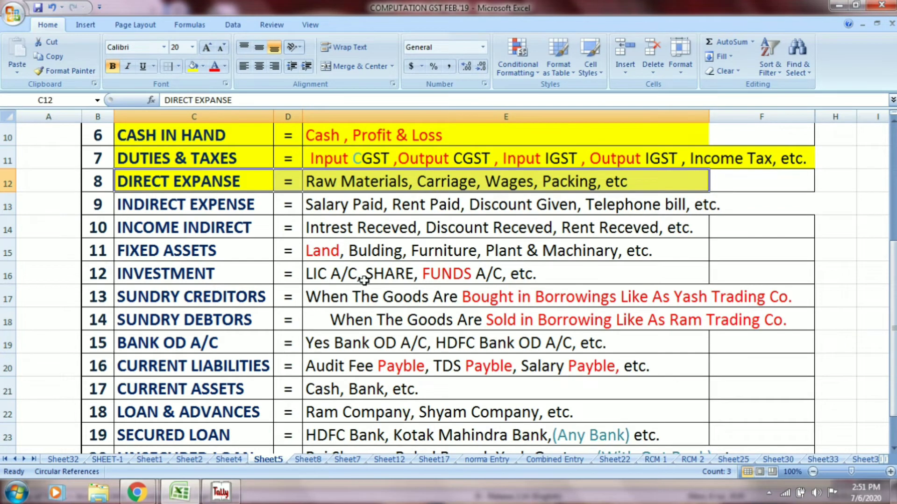
{"action": "left_click", "coordinate": [173, 205]}
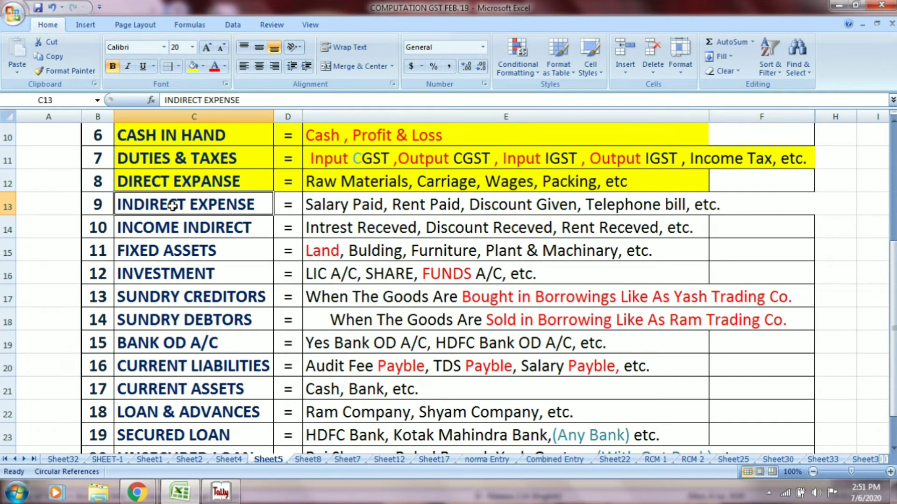
{"action": "left_click", "coordinate": [355, 207]}
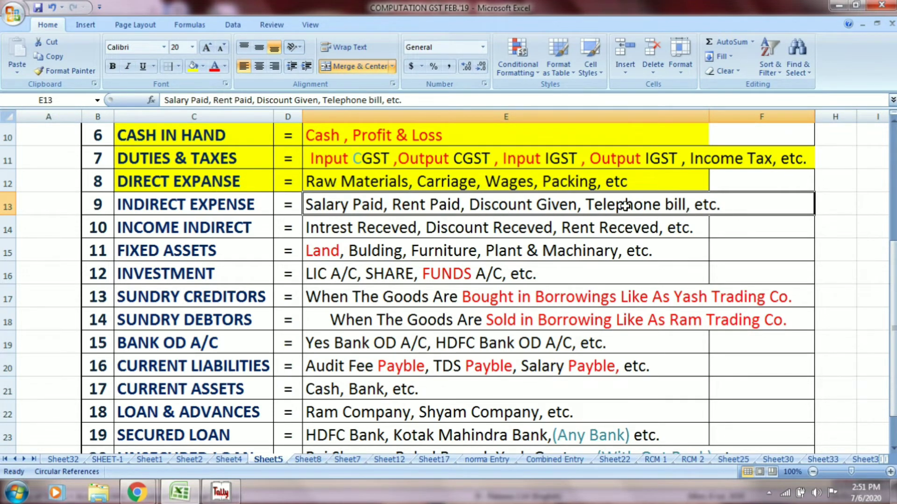
{"action": "key", "text": "alt+Tab"}
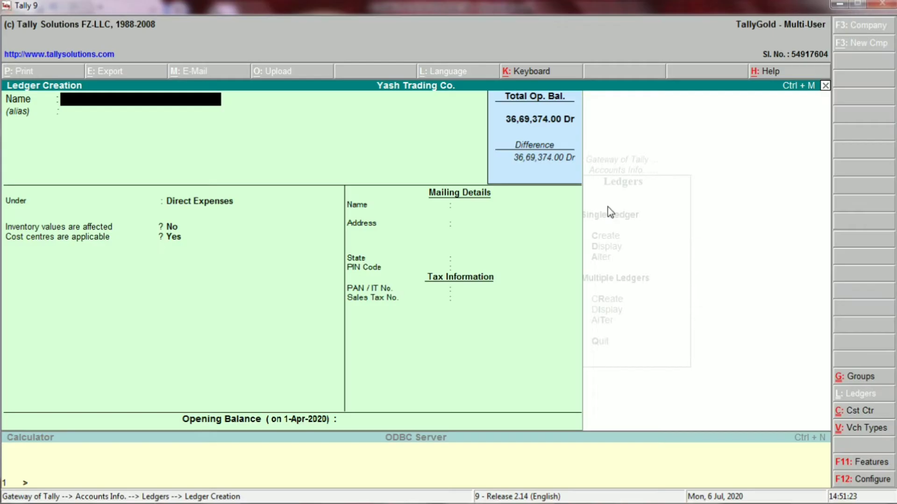
- Save SALARY PAID under Indirect Expenses with cost centres off, then fill the INDIRECT EXPENSE cell yellow
{"action": "type", "text": "SALARY PAID"}
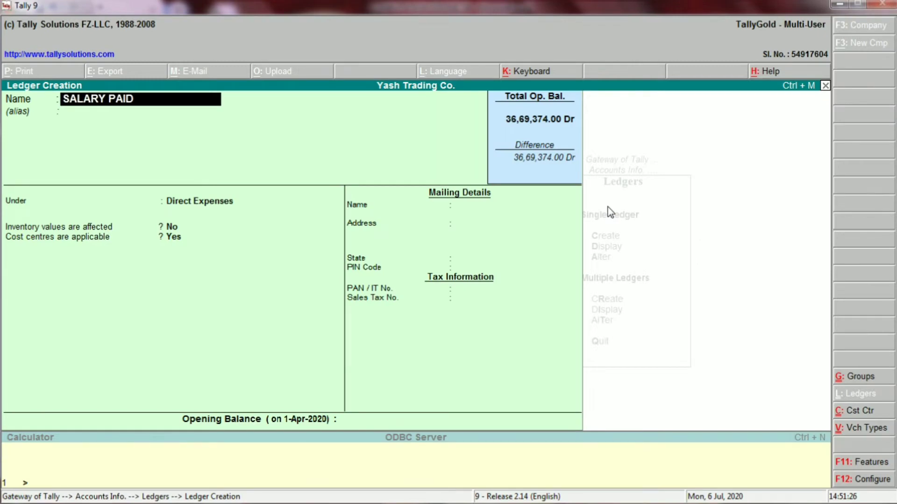
{"action": "key", "text": "Return"}
{"action": "key", "text": "Return"}
{"action": "key", "text": "alt+Tab"}
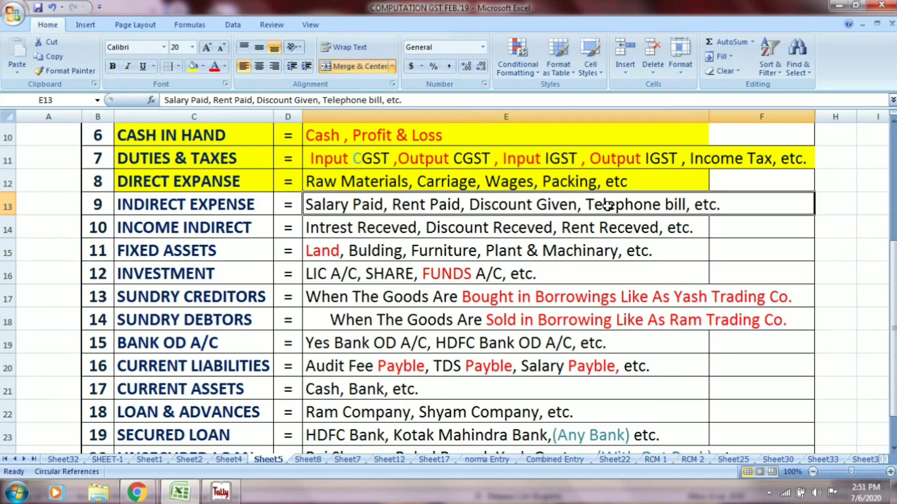
{"action": "left_click", "coordinate": [229, 205]}
{"action": "key", "text": "alt+Tab"}
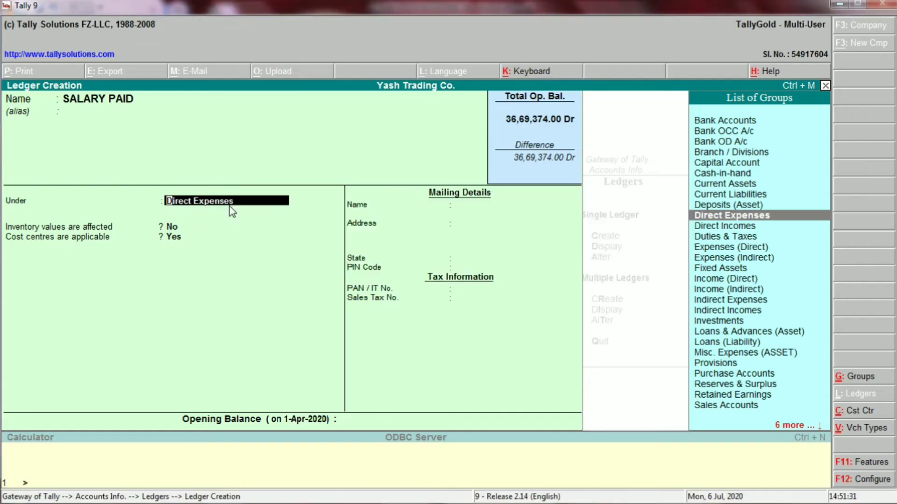
{"action": "type", "text": "IND"}
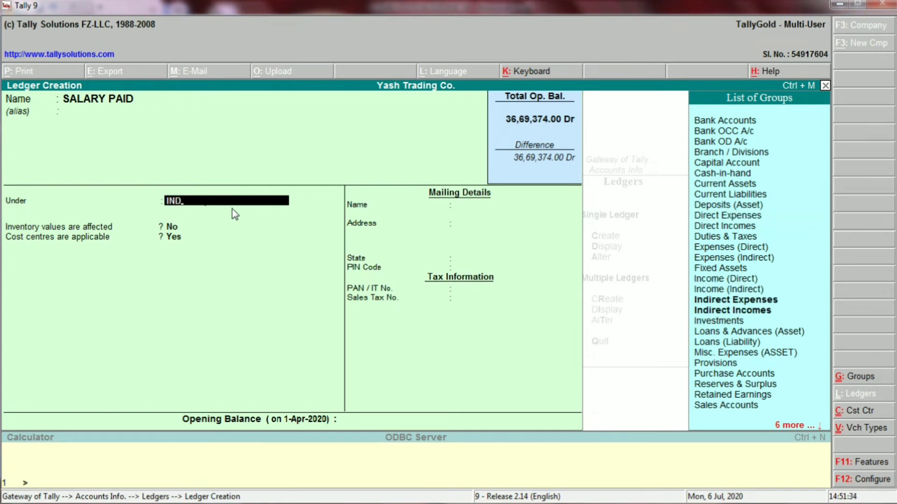
{"action": "key", "text": "Return"}
{"action": "key", "text": "Return"}
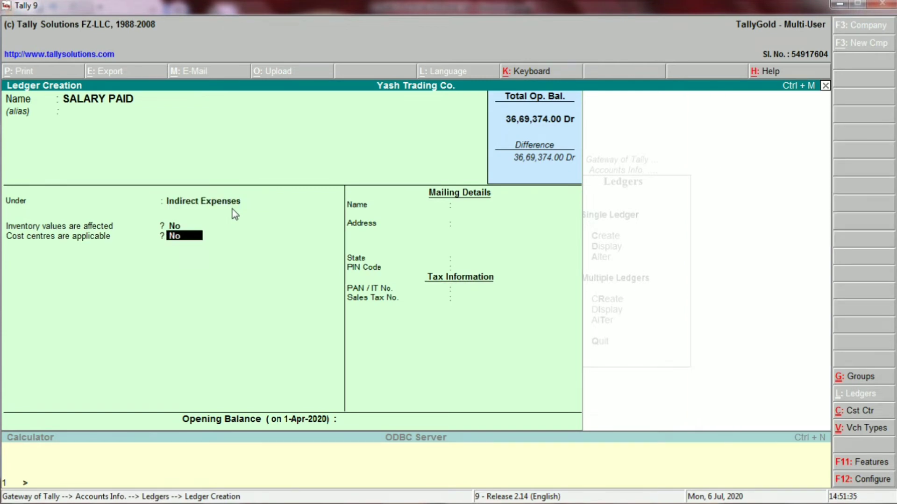
{"action": "key", "text": "Return"}
{"action": "key", "text": "Return"}
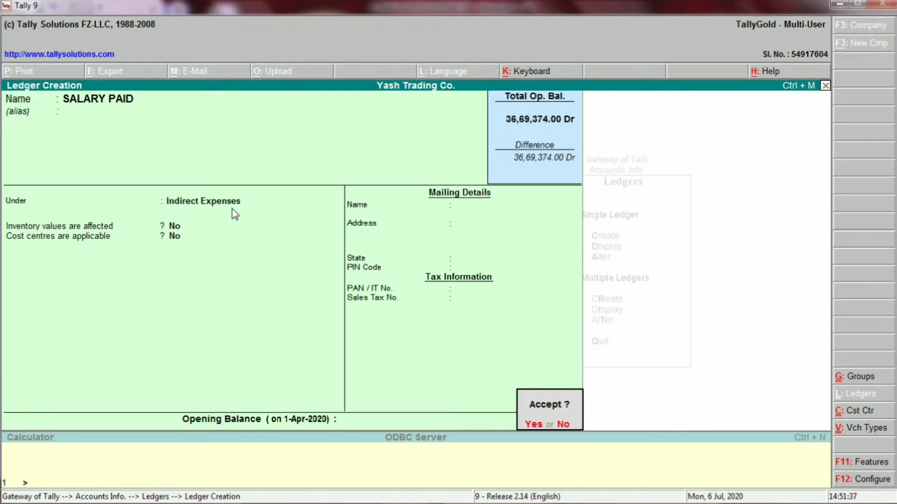
{"action": "key", "text": "Return"}
{"action": "key", "text": "alt+Tab"}
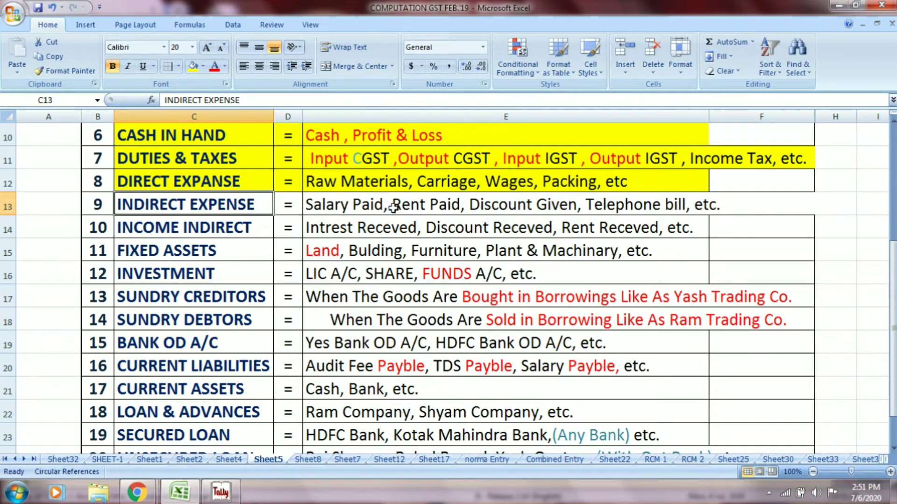
{"action": "left_click", "coordinate": [187, 67]}
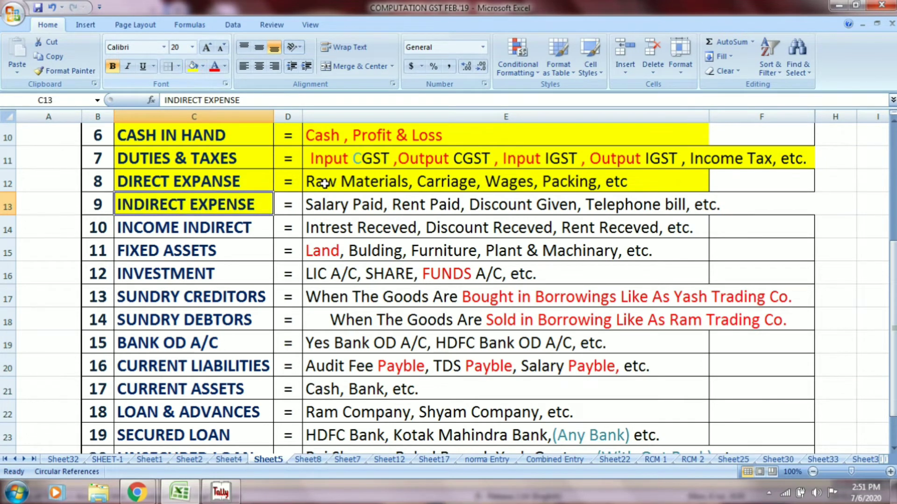
- Create the RENT PAID ledger under Indirect Expenses with cost centres off
{"action": "left_click", "coordinate": [370, 203]}
{"action": "key", "text": "alt+Tab"}
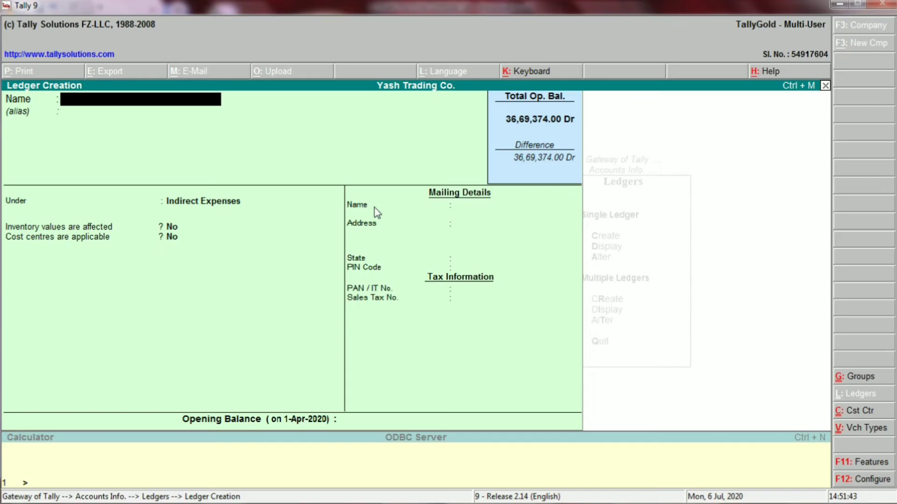
{"action": "type", "text": "RENT PAID"}
{"action": "key", "text": "Return"}
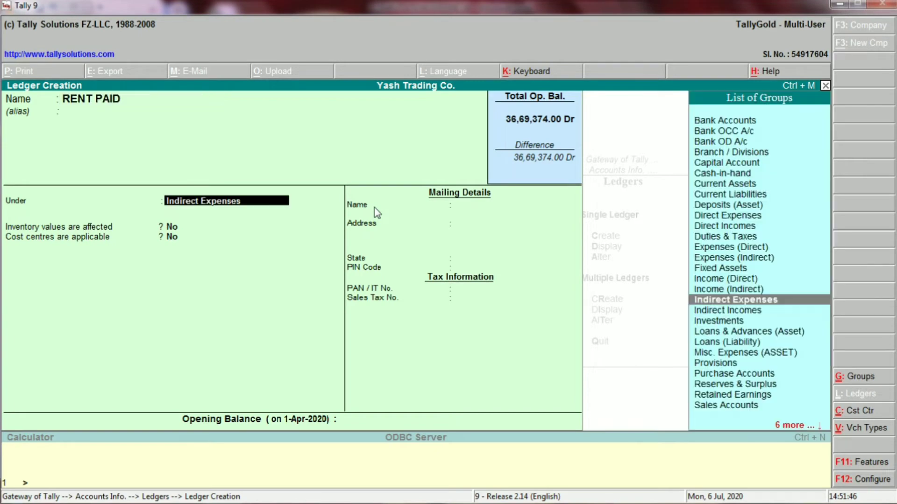
{"action": "key", "text": "Return"}
{"action": "key", "text": "Return"}
{"action": "key", "text": "Return"}
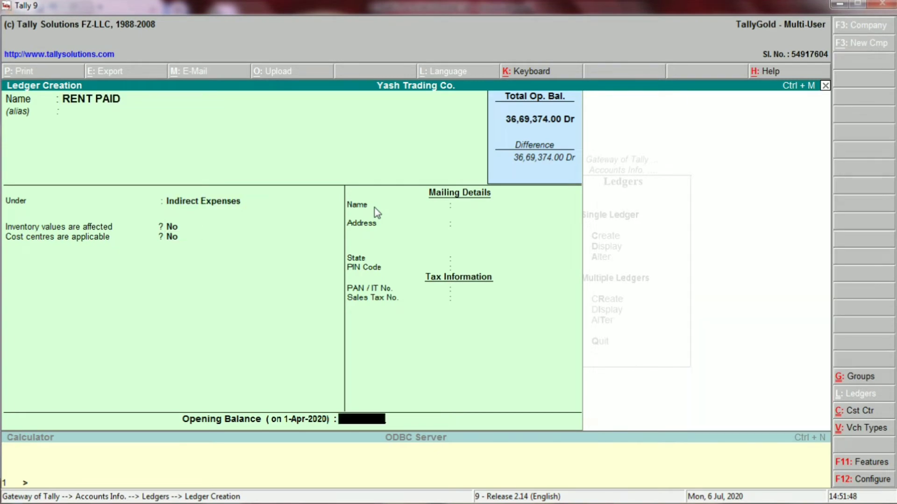
{"action": "key", "text": "Return"}
{"action": "key", "text": "Return"}
{"action": "key", "text": "alt+Tab"}
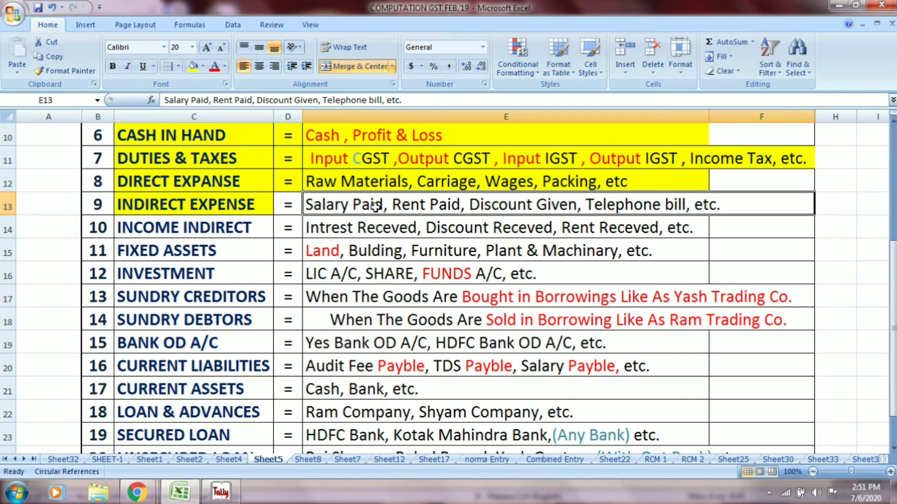
- Create the DISCOUNT GIVEN ledger under Indirect Expenses
{"action": "key", "text": "alt+Tab"}
{"action": "type", "text": "D"}
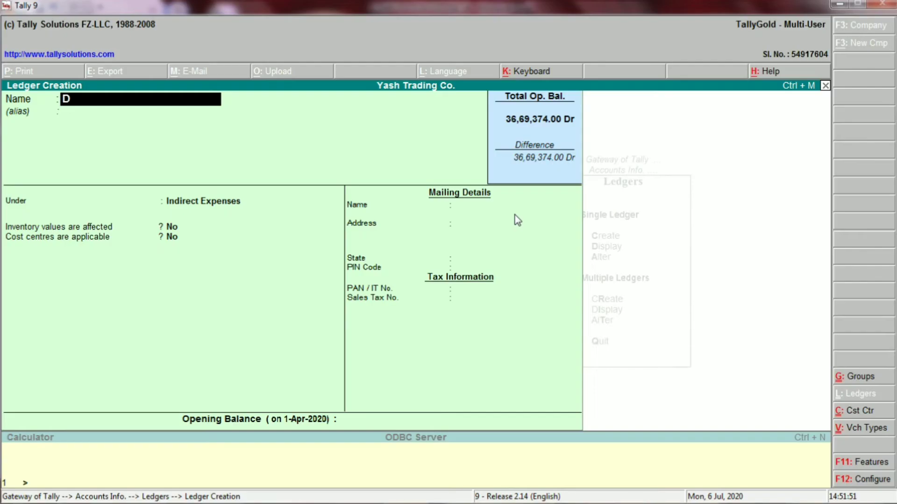
{"action": "type", "text": "ISC"}
{"action": "key", "text": "alt+Tab"}
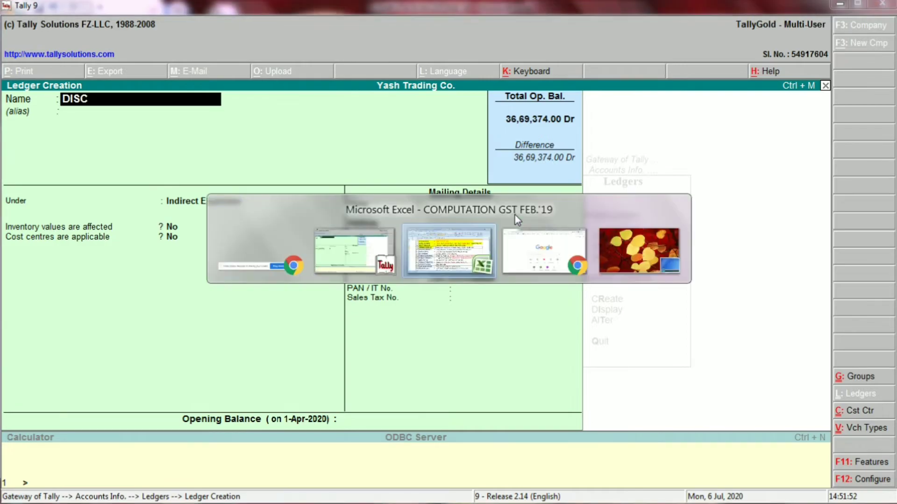
{"action": "key", "text": "alt+Tab"}
{"action": "type", "text": "OUNT"}
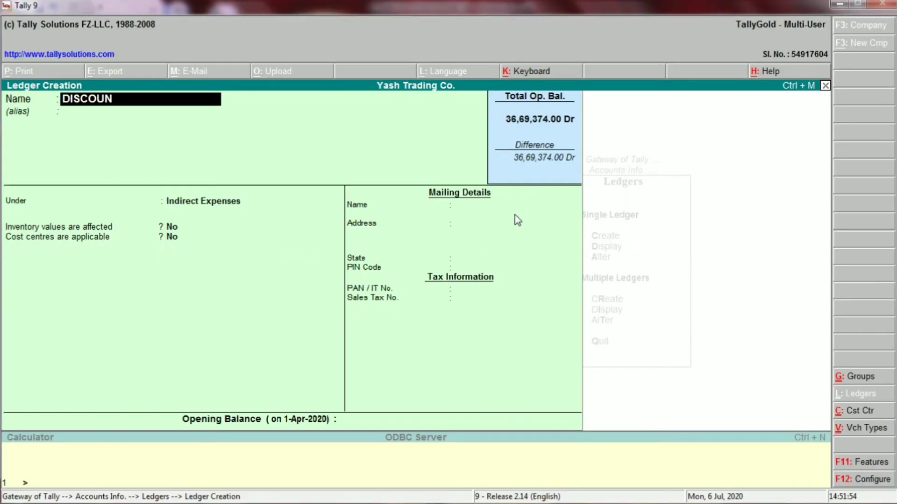
{"action": "key", "text": "alt+Tab"}
{"action": "key", "text": "alt+Tab"}
{"action": "type", "text": "GIVENN"}
{"action": "key", "text": "BackSpace"}
{"action": "key", "text": "BackSpace"}
{"action": "type", "text": "N"}
{"action": "key", "text": "Return"}
{"action": "key", "text": "Return"}
{"action": "key", "text": "Return"}
{"action": "key", "text": "Return"}
{"action": "key", "text": "Return"}
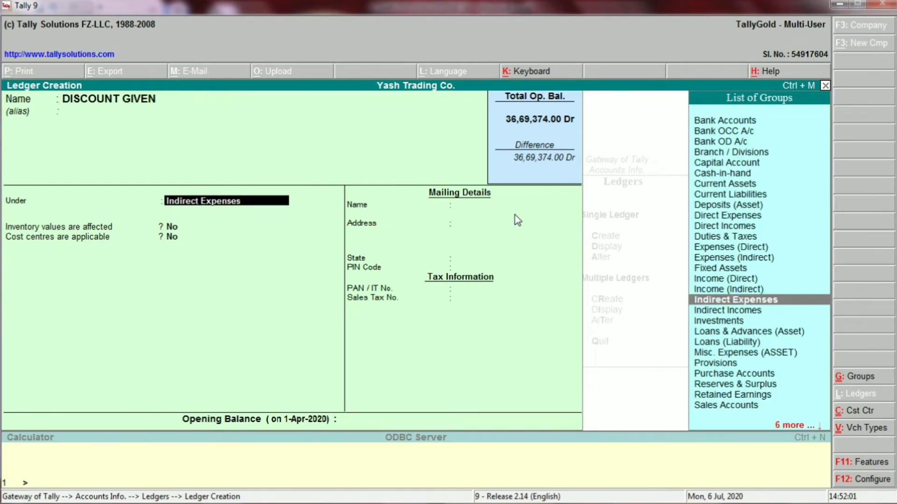
{"action": "key", "text": "Return"}
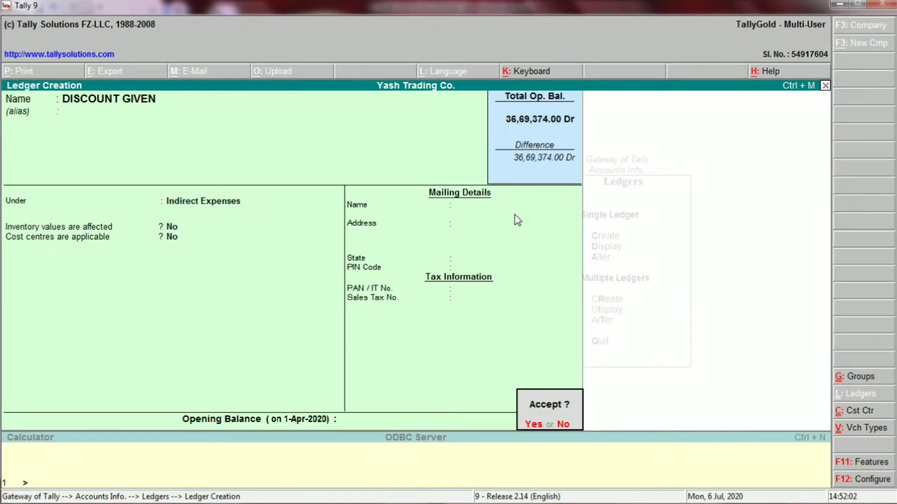
{"action": "key", "text": "y"}
- Create the TELEPHONE EXP. ledger under Indirect Expenses with no opening balance
{"action": "key", "text": "alt+Tab"}
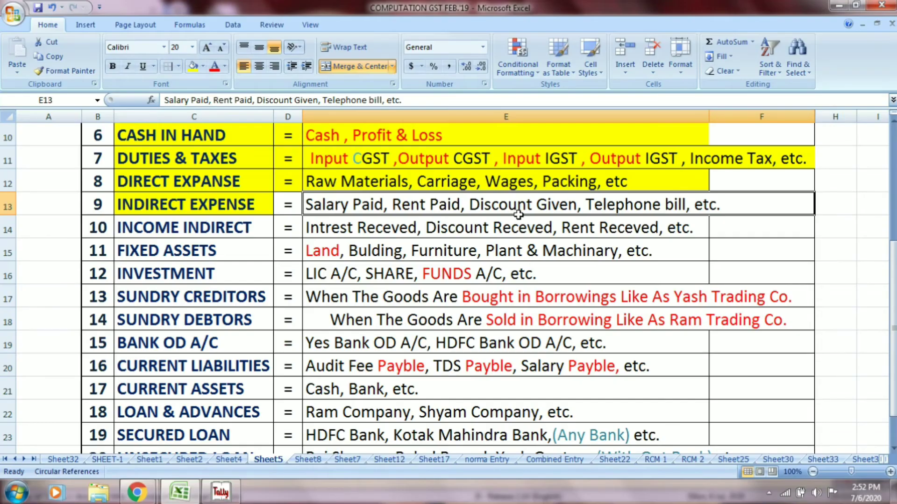
{"action": "key", "text": "alt+Tab"}
{"action": "type", "text": "TEL"}
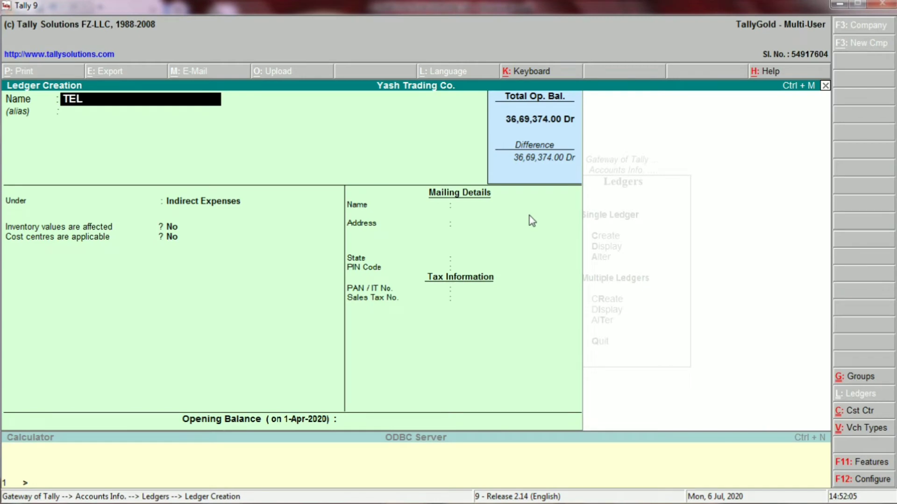
{"action": "type", "text": "EPHONE EXP."}
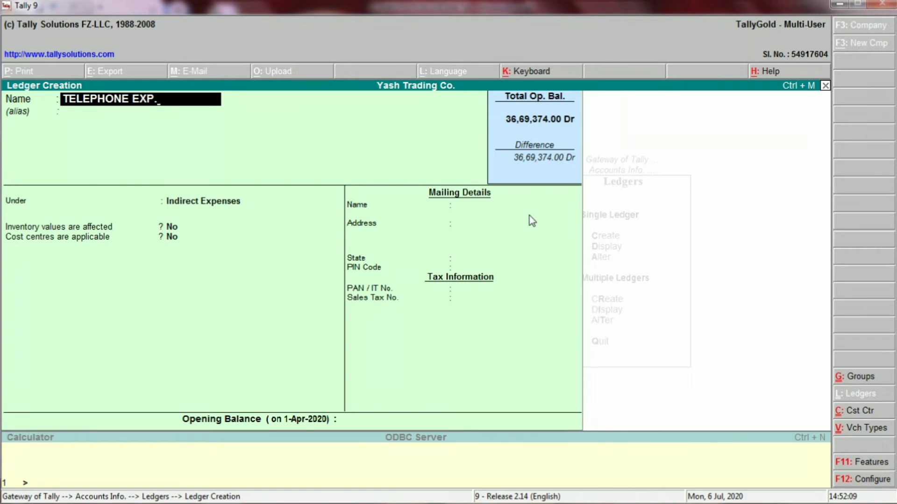
{"action": "key", "text": "Return"}
{"action": "key", "text": "Return"}
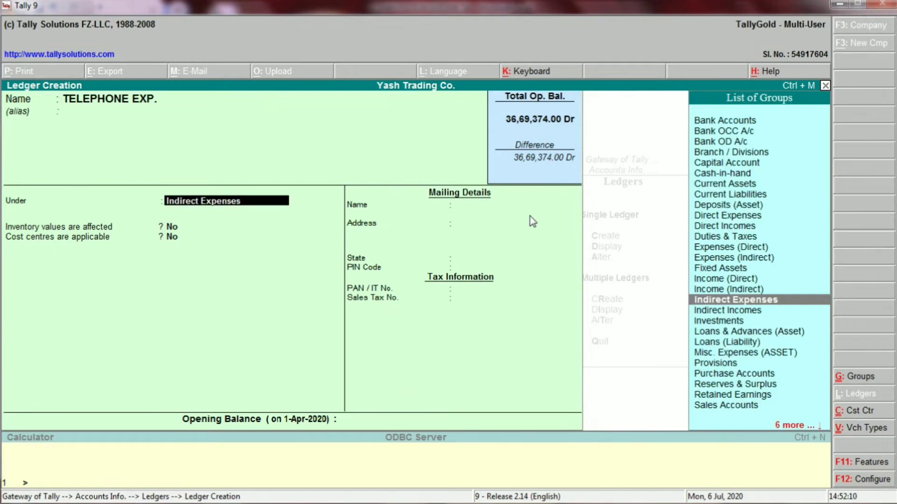
{"action": "key", "text": "Return"}
{"action": "key", "text": "Return"}
{"action": "key", "text": "Return"}
{"action": "key", "text": "Return"}
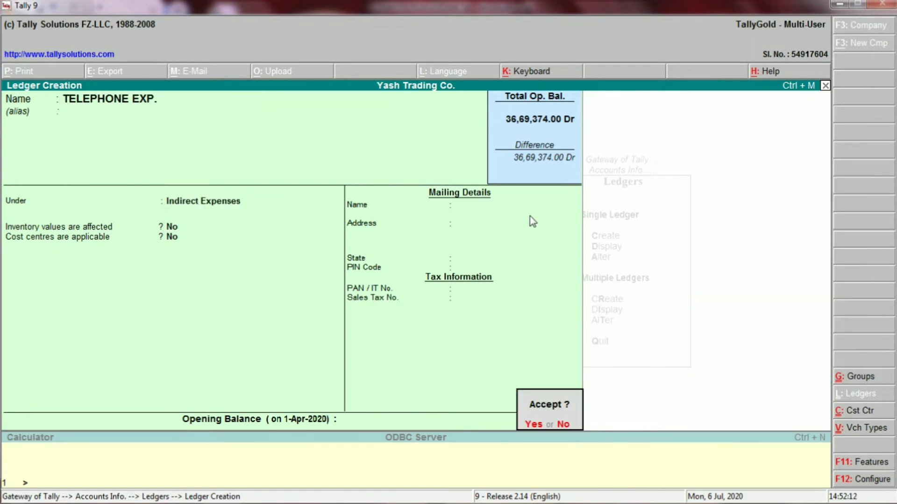
{"action": "key", "text": "Return"}
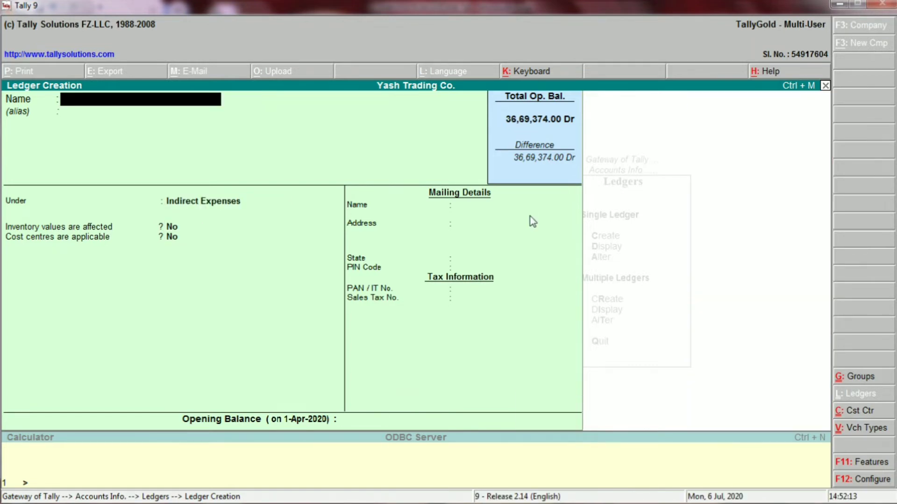
{"action": "key", "text": "alt+Tab"}
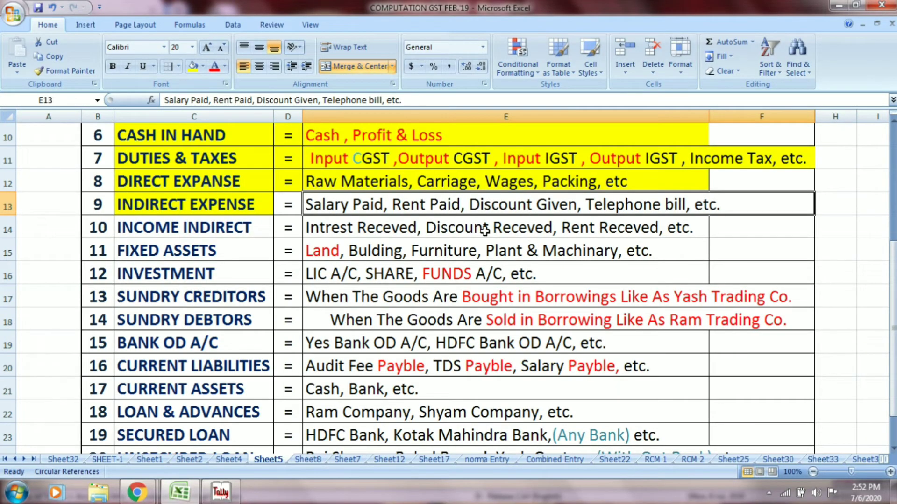
- Fill D13:E13 yellow, then select the INCOME INDIRECT cells C14 and E14
{"action": "left_click_drag", "start_coordinate": [292, 200], "coordinate": [310, 202]}
{"action": "left_click", "coordinate": [194, 66]}
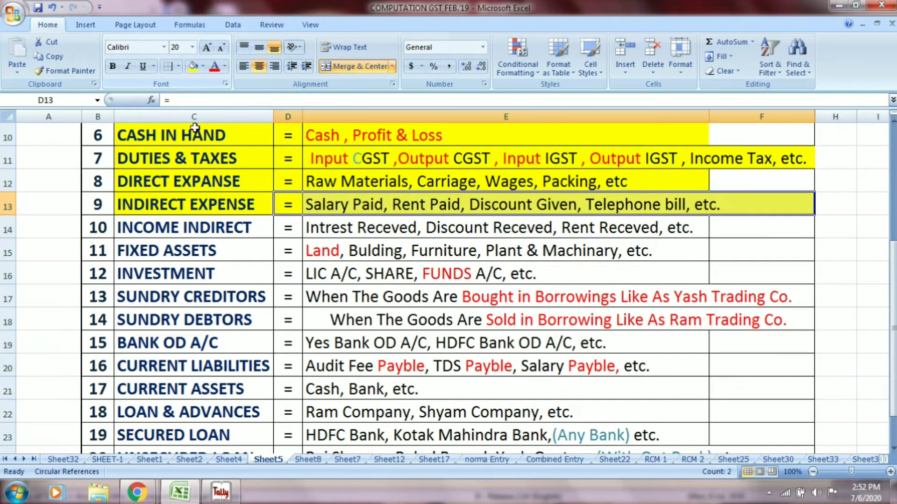
{"action": "left_click", "coordinate": [189, 229]}
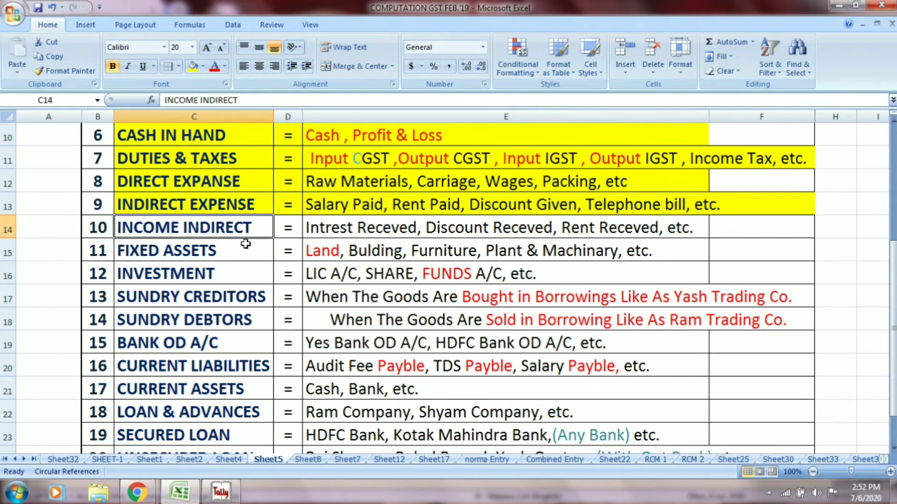
{"action": "left_click", "coordinate": [333, 232]}
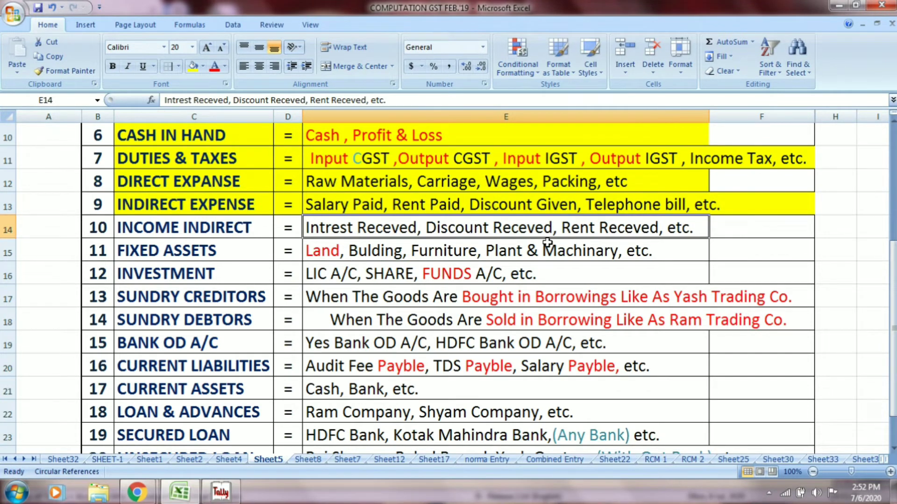
{"action": "key", "text": "alt+Tab"}
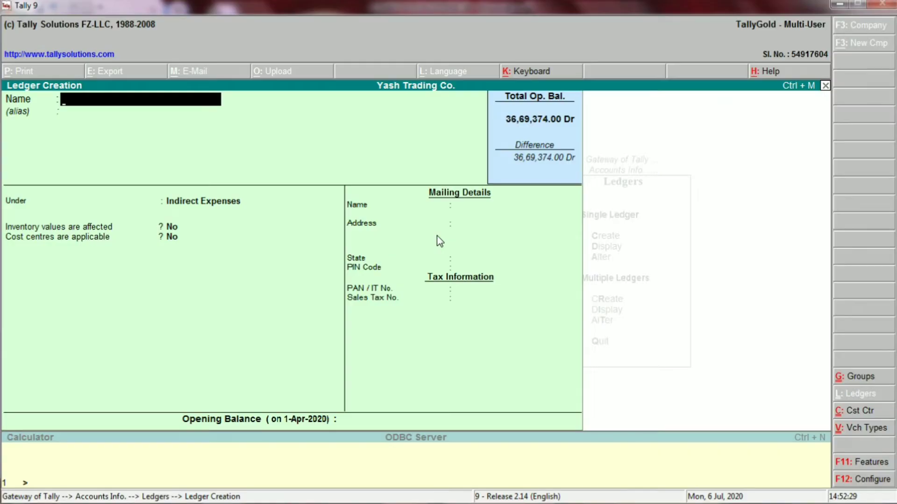
- Create the INTEREST RECEIVED ledger under Indirect Incomes
{"action": "type", "text": "INTEREST"}
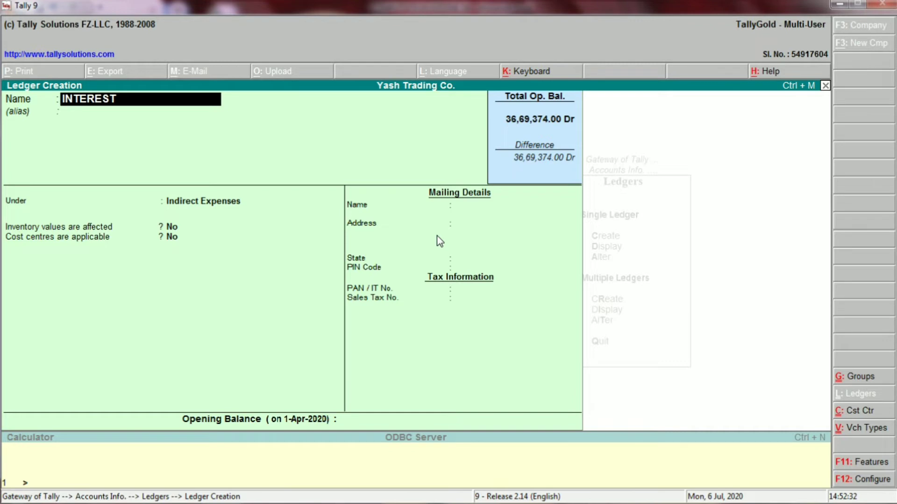
{"action": "type", "text": " RECEIVED"}
{"action": "key", "text": "Return"}
{"action": "key", "text": "Return"}
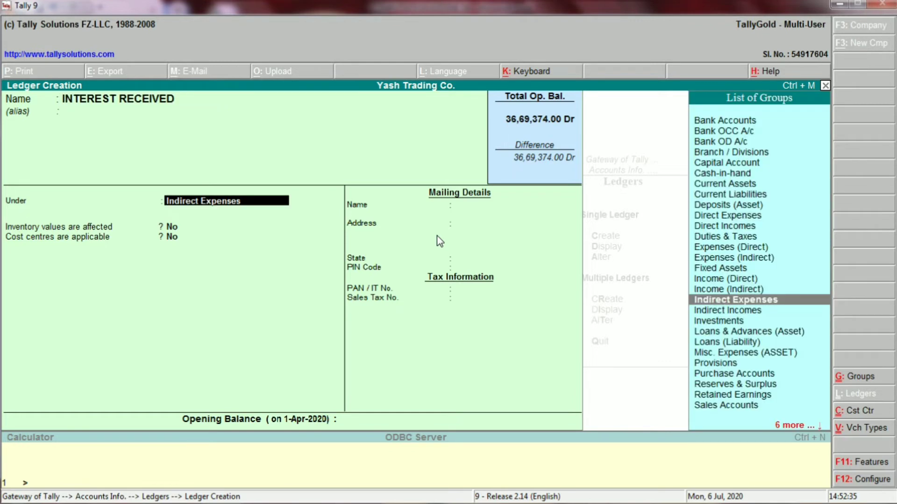
{"action": "key", "text": "alt+Tab"}
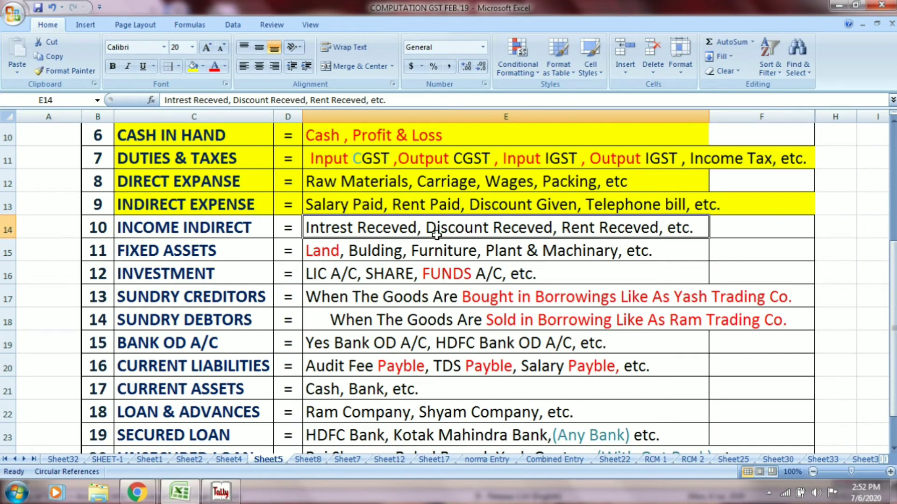
{"action": "left_click", "coordinate": [206, 227]}
{"action": "key", "text": "alt+Tab"}
{"action": "type", "text": "IN"}
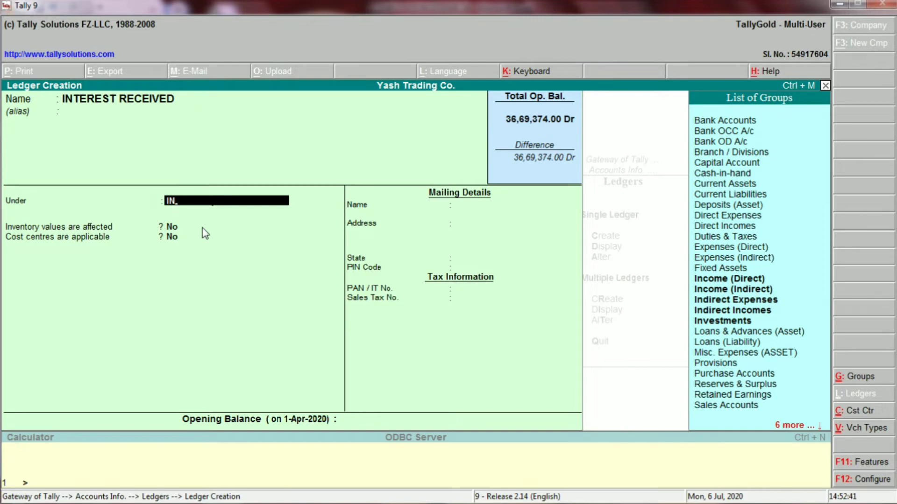
{"action": "key", "text": "Down"}
{"action": "key", "text": "Return"}
{"action": "key", "text": "Return"}
{"action": "key", "text": "Return"}
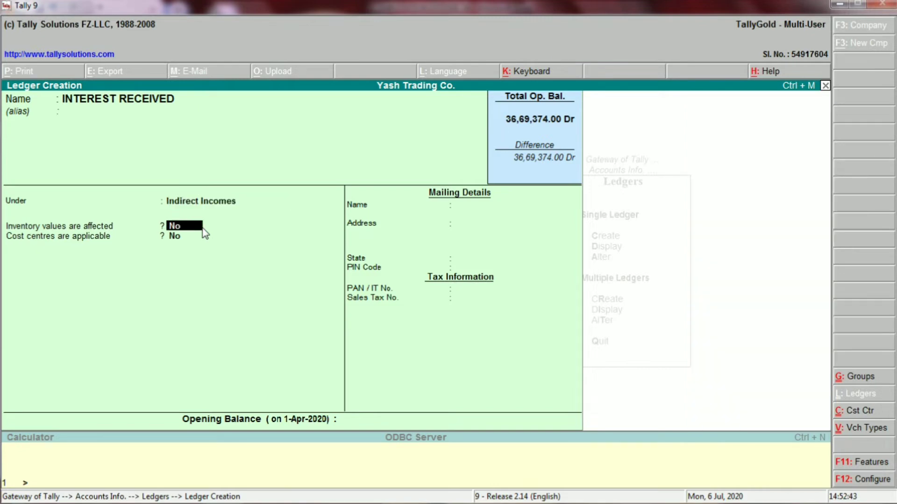
{"action": "key", "text": "Return"}
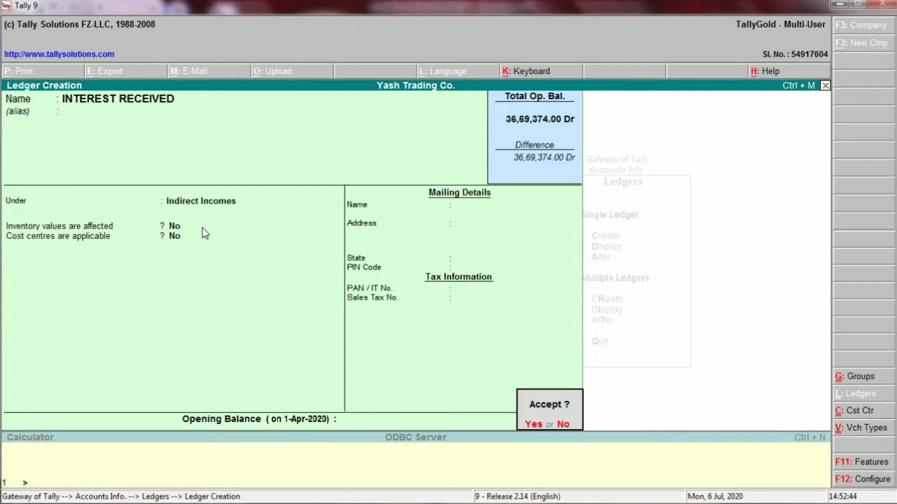
{"action": "key", "text": "Return"}
- Create the DISCOUNT RECE. ledger under Indirect Incomes, shortening the duplicate name DISCOUNT RECEIVED
{"action": "key", "text": "alt+Tab"}
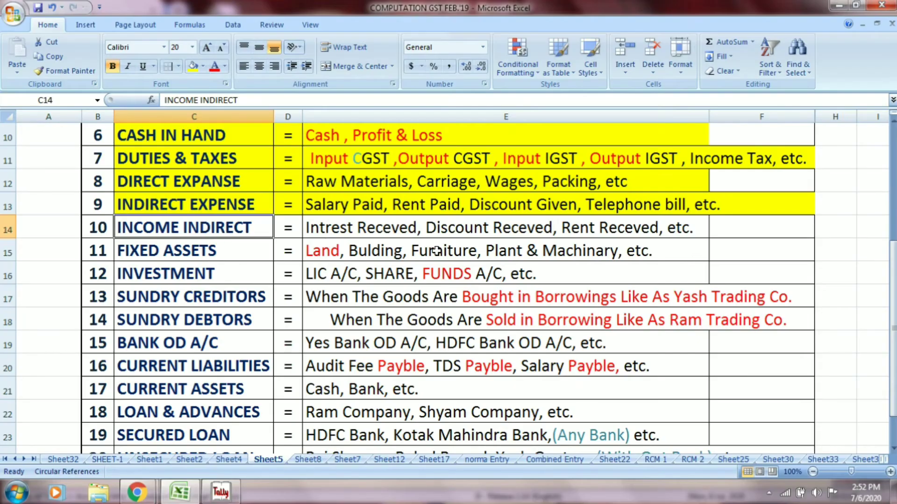
{"action": "left_click", "coordinate": [452, 229]}
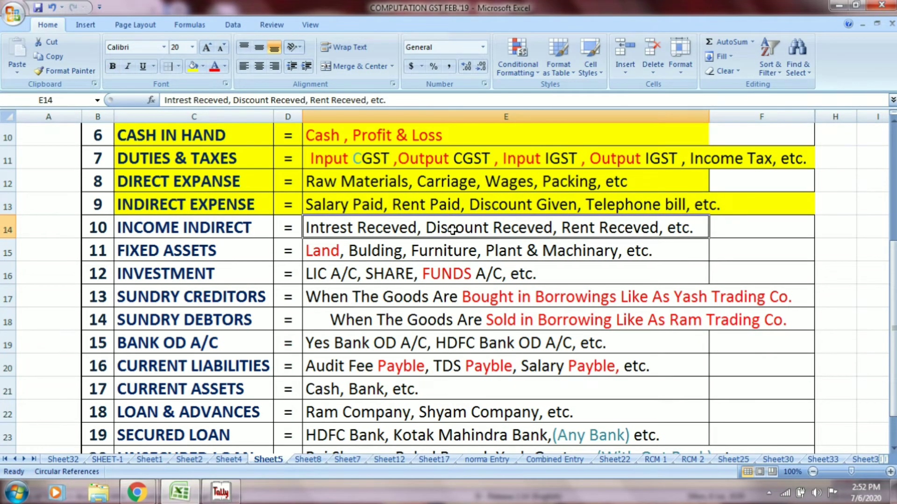
{"action": "key", "text": "alt+Tab"}
{"action": "type", "text": "DI"}
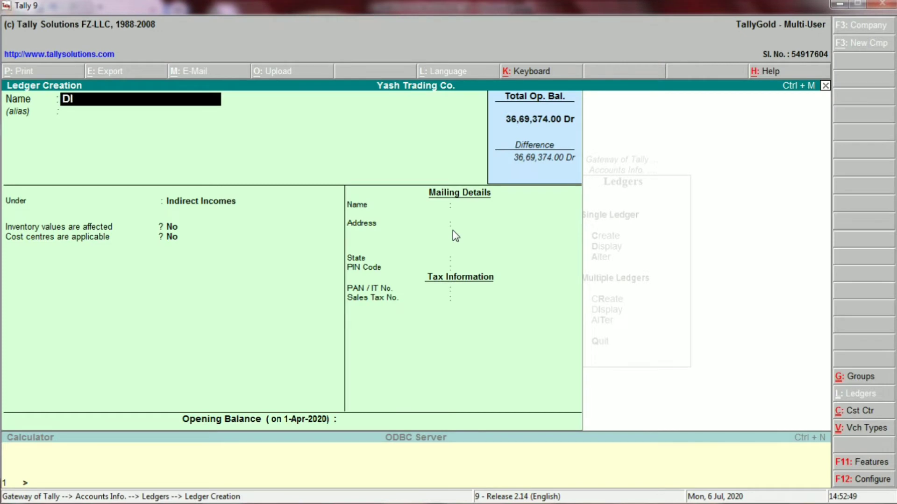
{"action": "type", "text": "CS"}
{"action": "key", "text": "BackSpace"}
{"action": "key", "text": "BackSpace"}
{"action": "type", "text": "SCOUNT"}
{"action": "key", "text": "alt+Tab"}
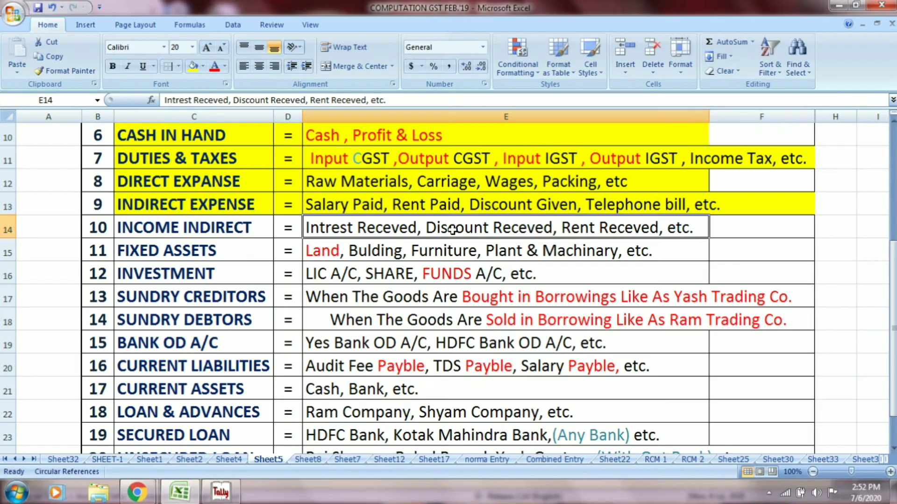
{"action": "key", "text": "alt+Tab"}
{"action": "type", "text": "REC"}
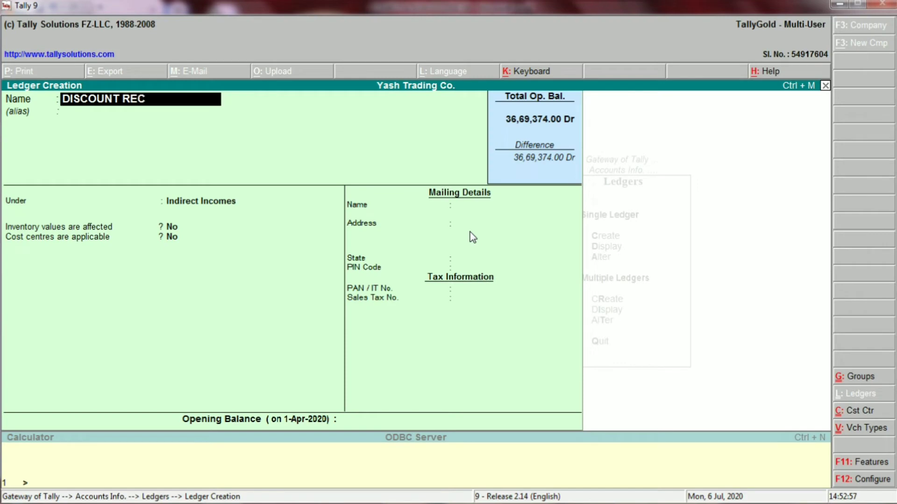
{"action": "type", "text": "EIVED"}
{"action": "key", "text": "Return"}
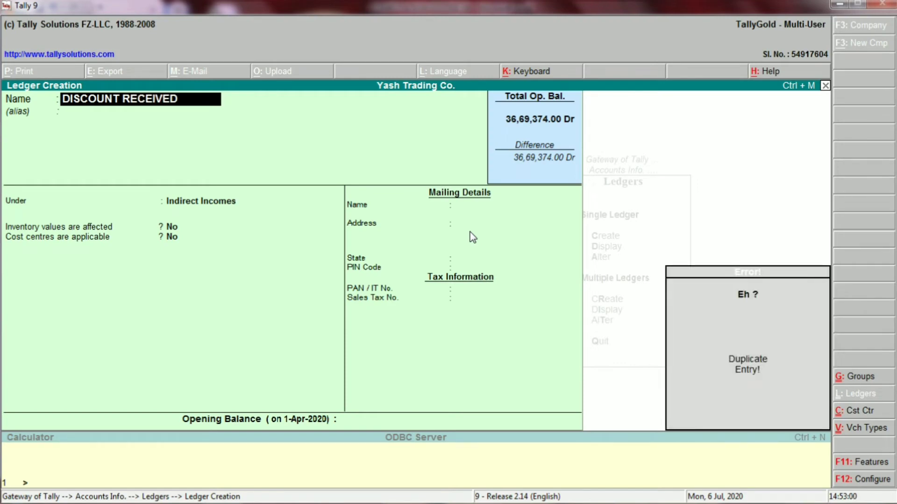
{"action": "key", "text": "BackSpace"}
{"action": "key", "text": "BackSpace"}
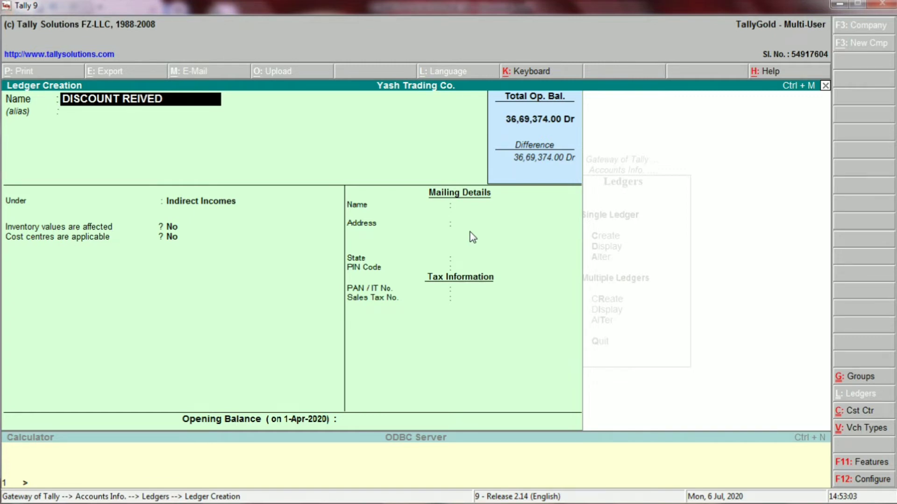
{"action": "key", "text": "BackSpace"}
{"action": "key", "text": "BackSpace"}
{"action": "key", "text": "BackSpace"}
{"action": "key", "text": "BackSpace"}
{"action": "key", "text": "BackSpace"}
{"action": "type", "text": "ECE."}
{"action": "key", "text": "Return"}
{"action": "key", "text": "Return"}
{"action": "key", "text": "Return"}
{"action": "key", "text": "Return"}
{"action": "key", "text": "Return"}
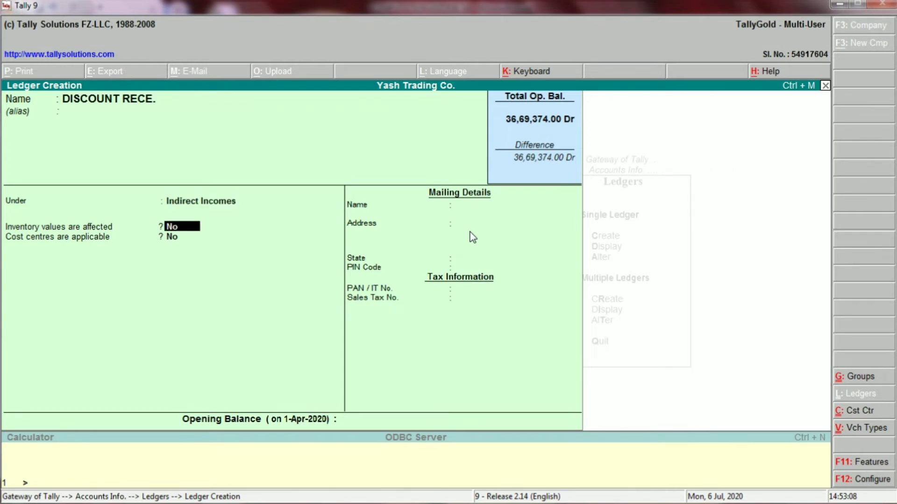
{"action": "key", "text": "Return"}
{"action": "key", "text": "Return"}
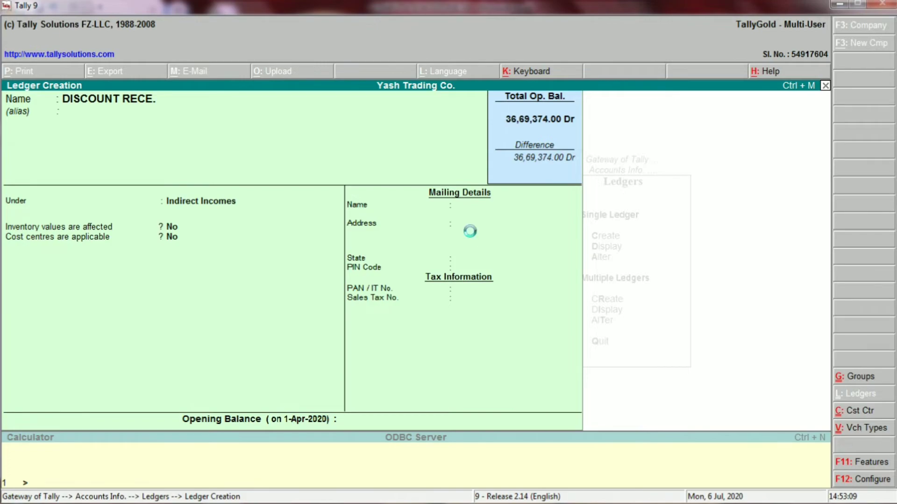
- Fill the INCOME INDIRECT row C14:E14 and the FIXED ASSETS heading C15 yellow
{"action": "key", "text": "alt+Tab"}
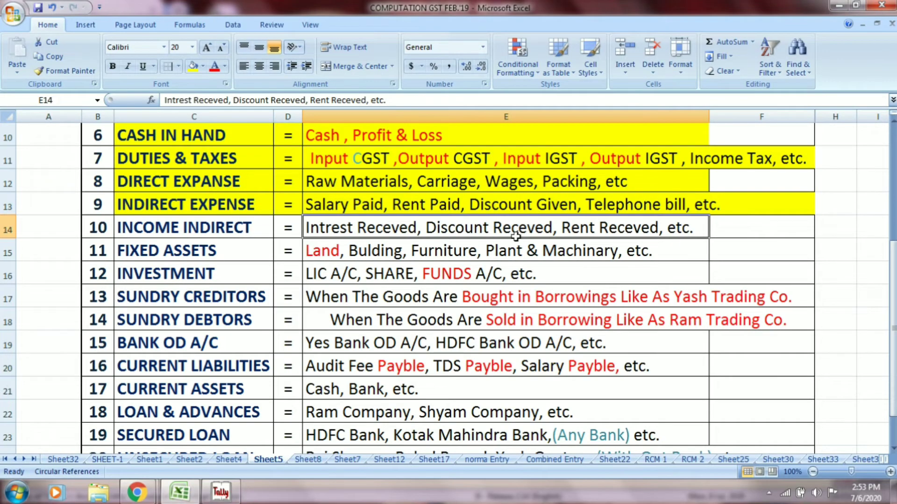
{"action": "left_click_drag", "start_coordinate": [226, 224], "coordinate": [388, 230]}
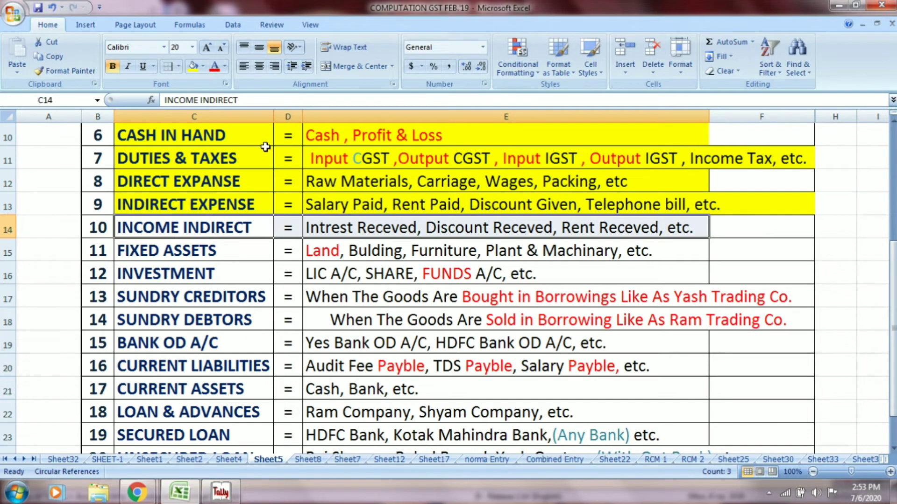
{"action": "left_click", "coordinate": [192, 66]}
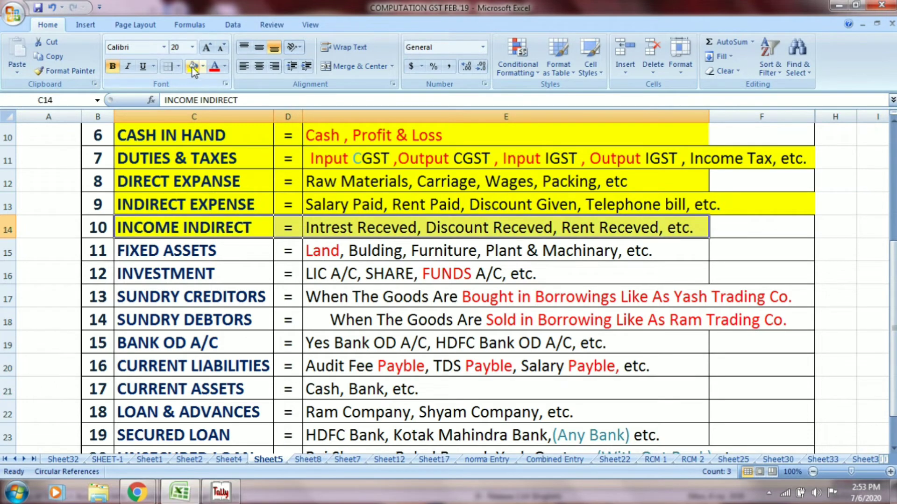
{"action": "left_click", "coordinate": [190, 250]}
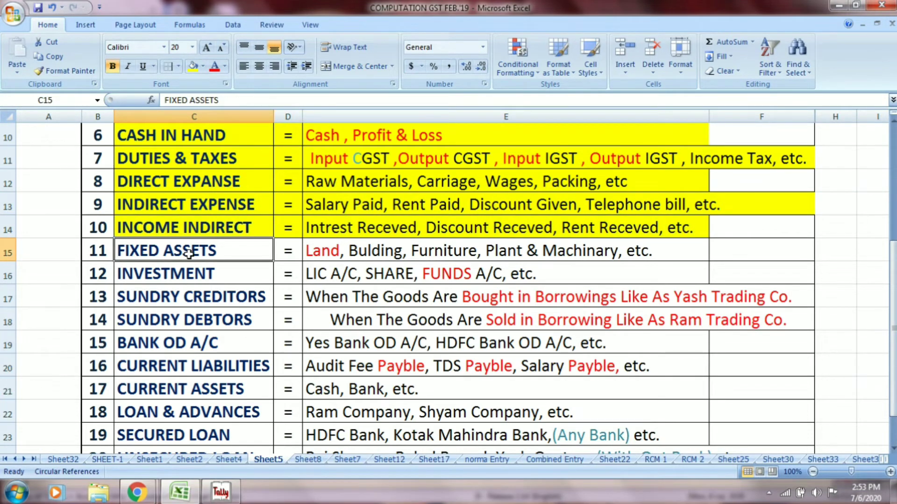
{"action": "left_click", "coordinate": [192, 66]}
- Create a LAND ledger under Fixed Assets in Tally
{"action": "left_click", "coordinate": [344, 249]}
{"action": "key", "text": "alt+Tab"}
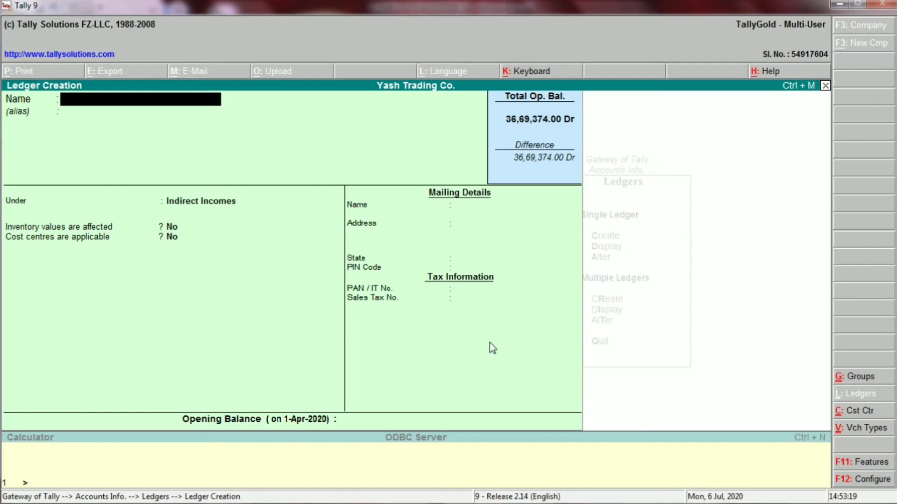
{"action": "type", "text": "LAND"}
{"action": "key", "text": "Return"}
{"action": "key", "text": "Return"}
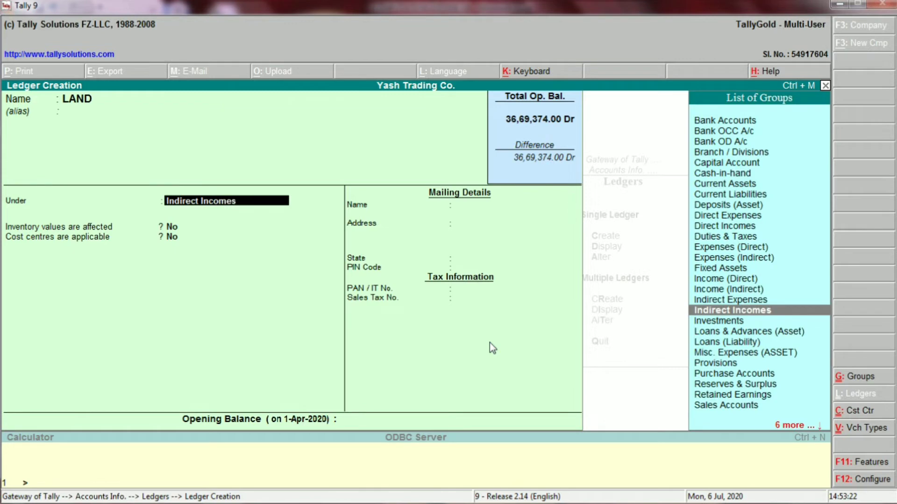
{"action": "type", "text": "Fixed"}
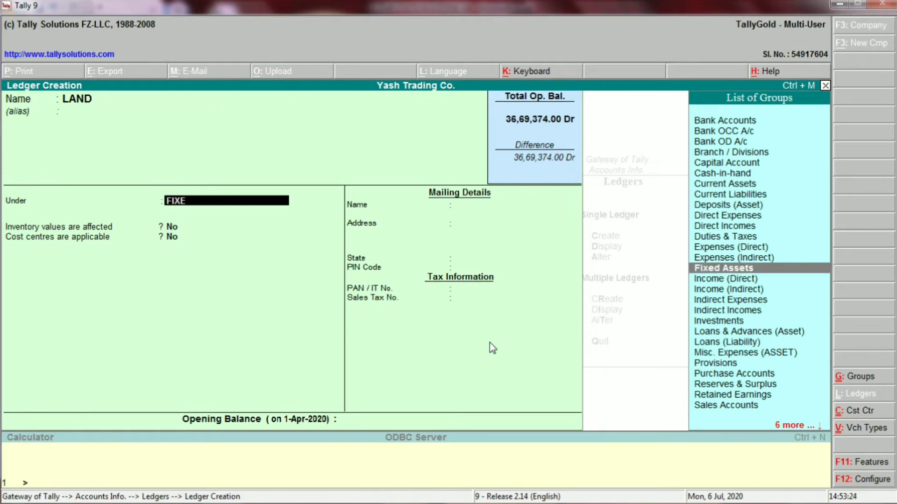
{"action": "key", "text": "Return"}
{"action": "key", "text": "Return"}
{"action": "key", "text": "Return"}
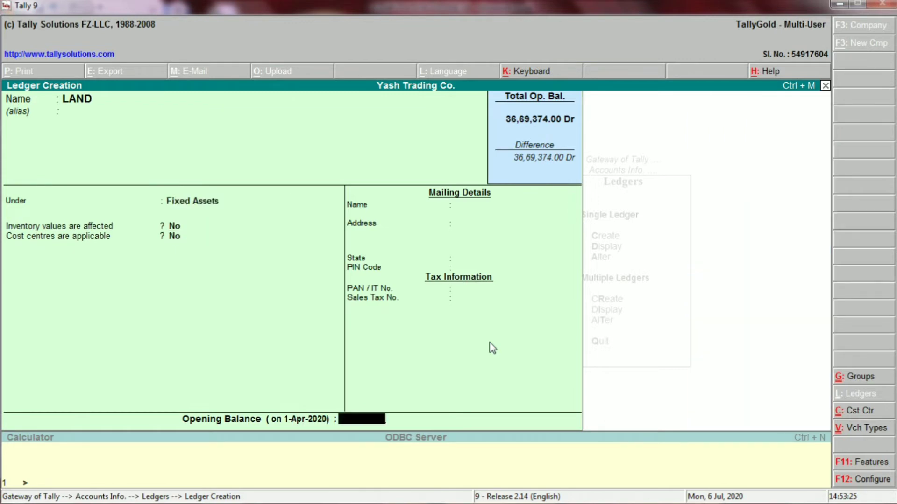
{"action": "key", "text": "Return"}
{"action": "key", "text": "Return"}
- Create a BULIDING ledger, also under Fixed Assets
{"action": "key", "text": "alt+Tab"}
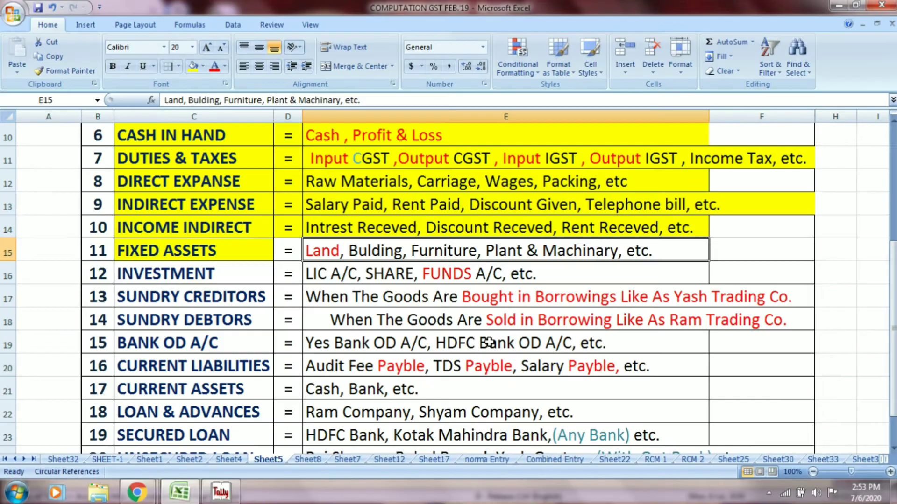
{"action": "key", "text": "alt+Tab"}
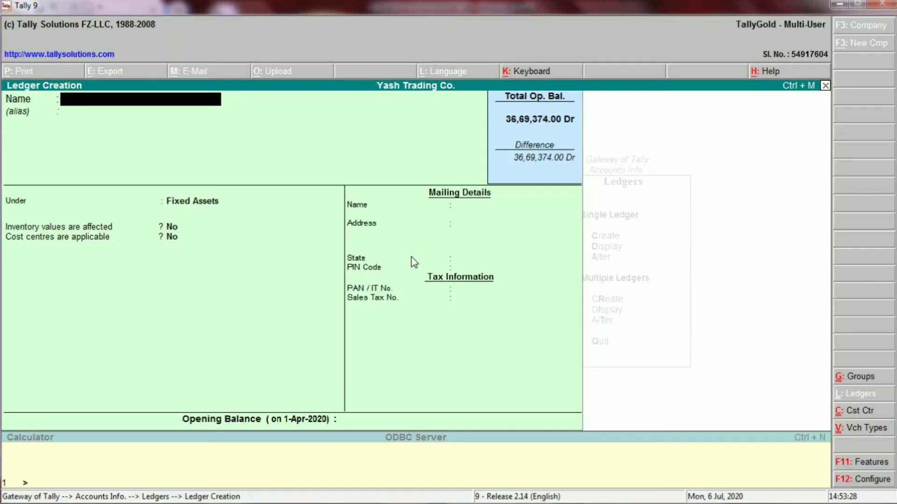
{"action": "type", "text": "BULIDING"}
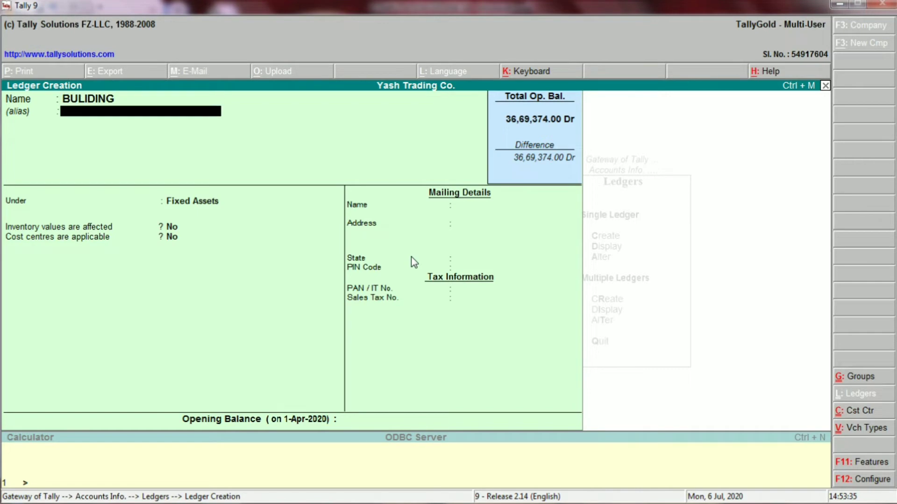
{"action": "key", "text": "Return"}
{"action": "key", "text": "Return"}
{"action": "key", "text": "Return"}
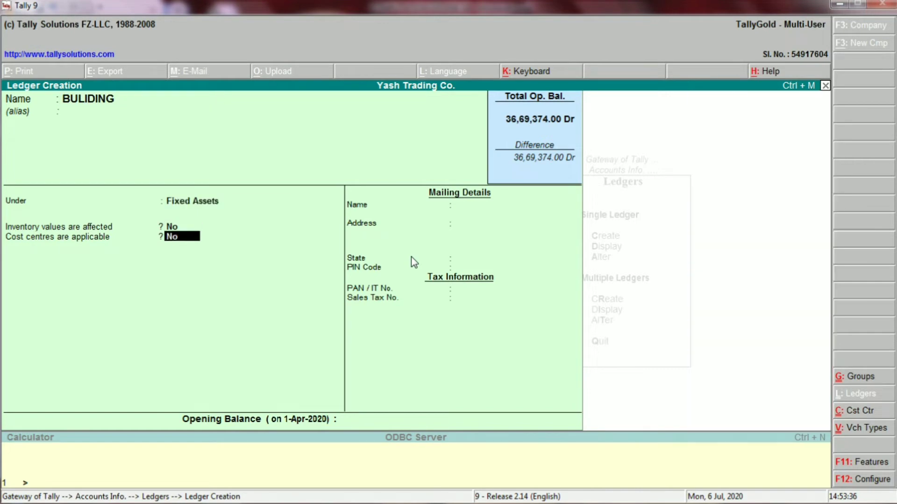
{"action": "key", "text": "Return"}
{"action": "key", "text": "Return"}
{"action": "key", "text": "Return"}
- Create a PLANT & MACHINARY ledger under Fixed Assets, checking the spelling in Excel
{"action": "key", "text": "alt+Tab"}
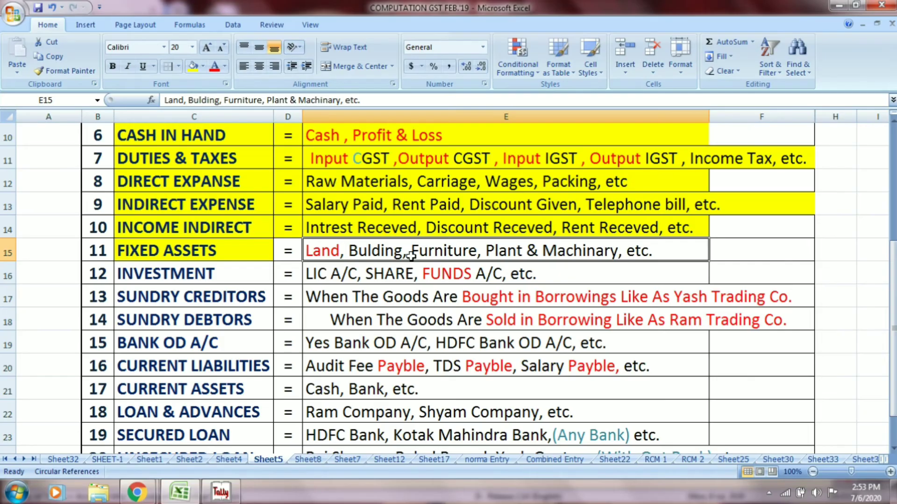
{"action": "key", "text": "alt+Tab"}
{"action": "type", "text": "P"}
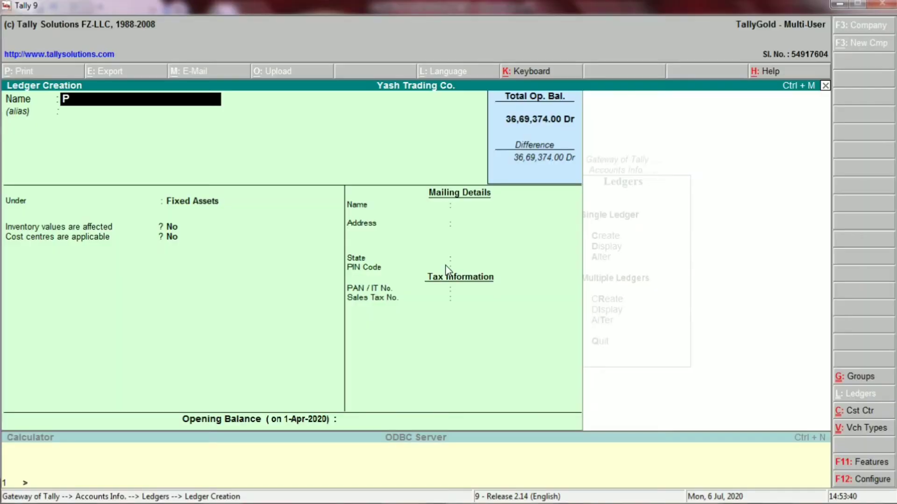
{"action": "type", "text": "LANT & MACH"}
{"action": "key", "text": "alt+Tab"}
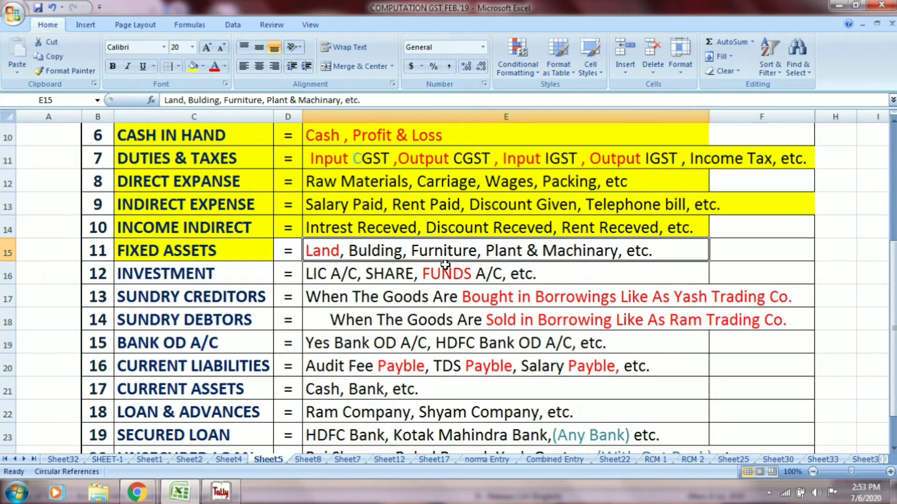
{"action": "key", "text": "alt+Tab"}
{"action": "key", "text": "alt+Tab"}
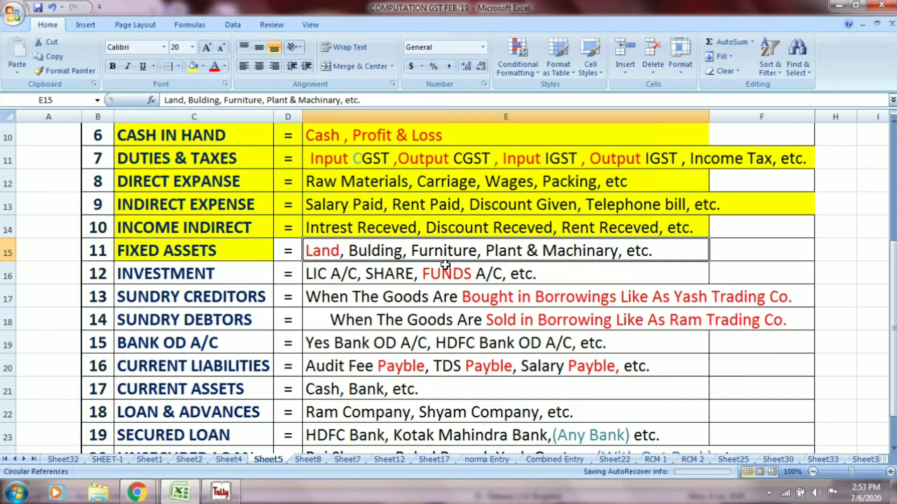
{"action": "key", "text": "alt+Tab"}
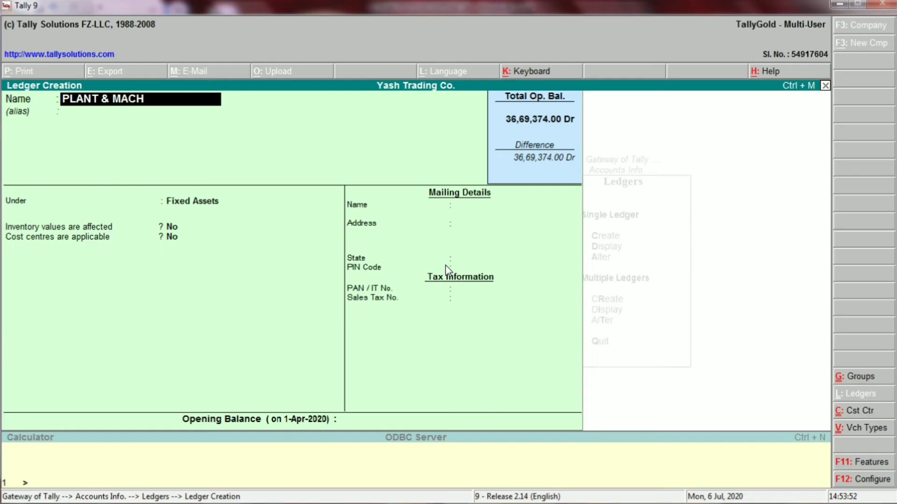
{"action": "key", "text": "alt+Tab"}
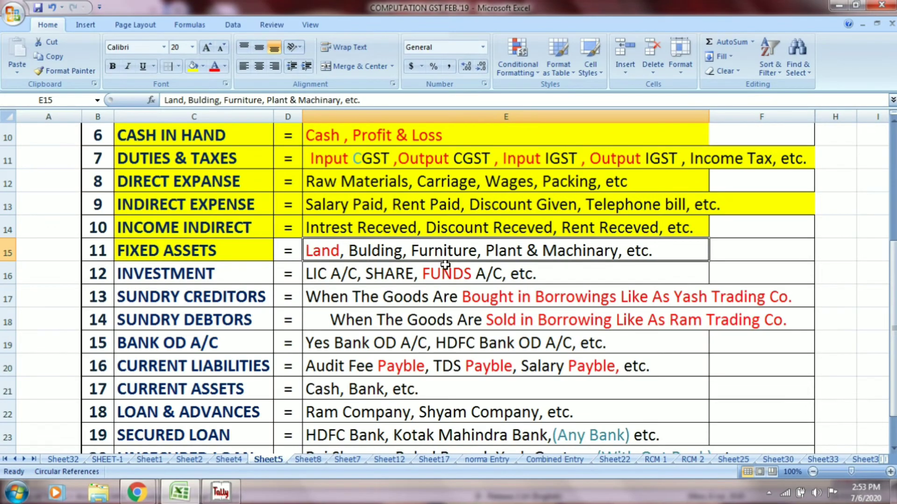
{"action": "key", "text": "alt+Tab"}
{"action": "type", "text": "A"}
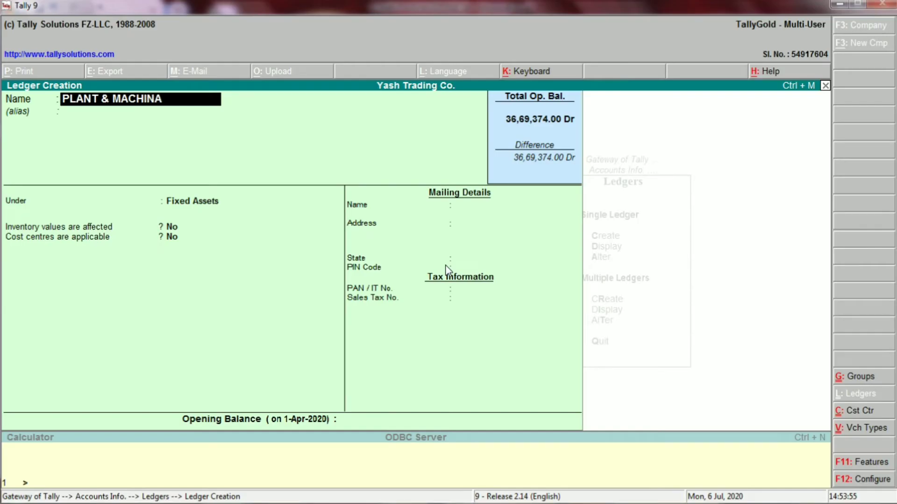
{"action": "type", "text": "RY"}
{"action": "key", "text": "Return"}
{"action": "key", "text": "Return"}
{"action": "key", "text": "Return"}
{"action": "key", "text": "Return"}
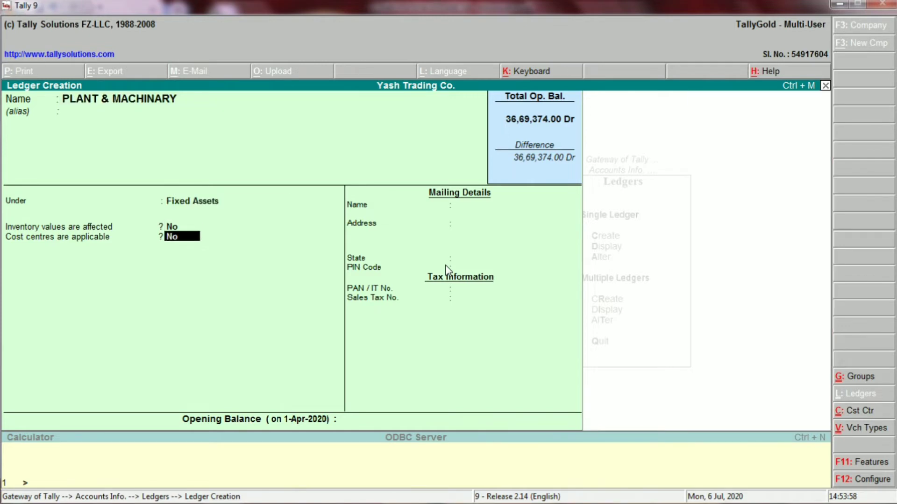
{"action": "key", "text": "Return"}
{"action": "key", "text": "Return"}
{"action": "key", "text": "Return"}
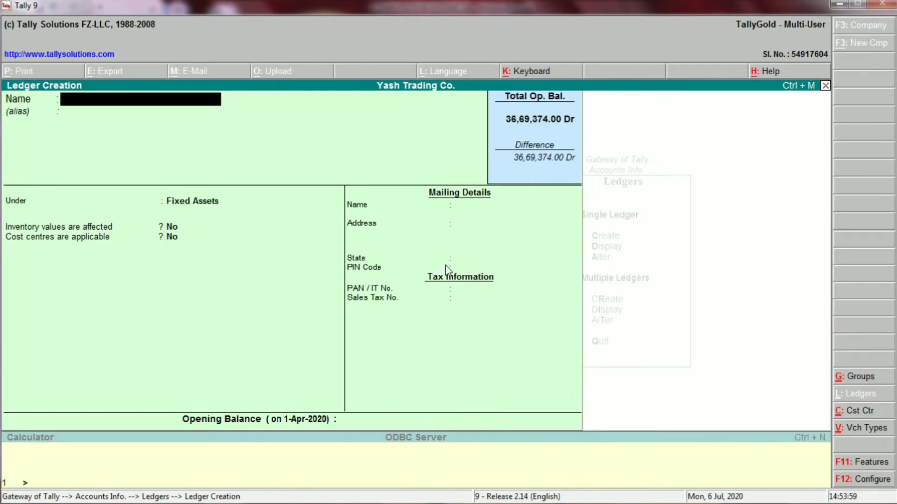
- Shade the Fixed Assets row D15:E15 yellow in the Excel list
{"action": "key", "text": "alt+Tab"}
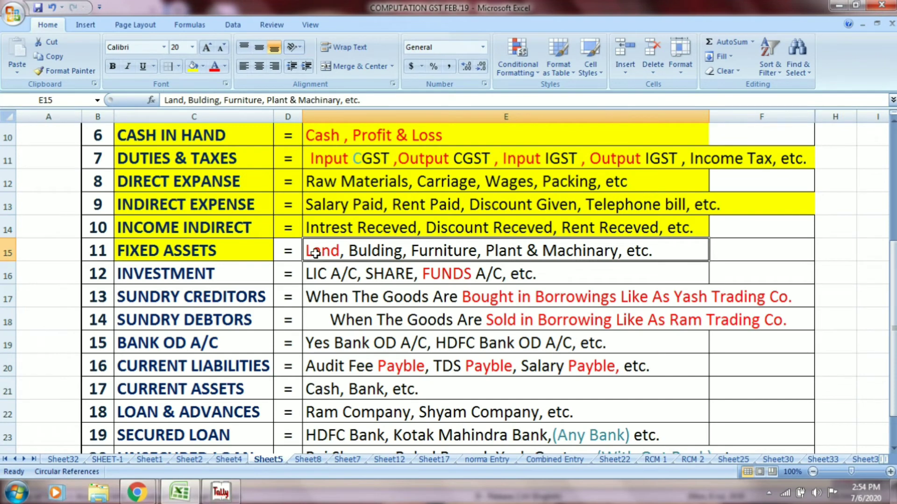
{"action": "left_click_drag", "start_coordinate": [297, 251], "coordinate": [318, 252]}
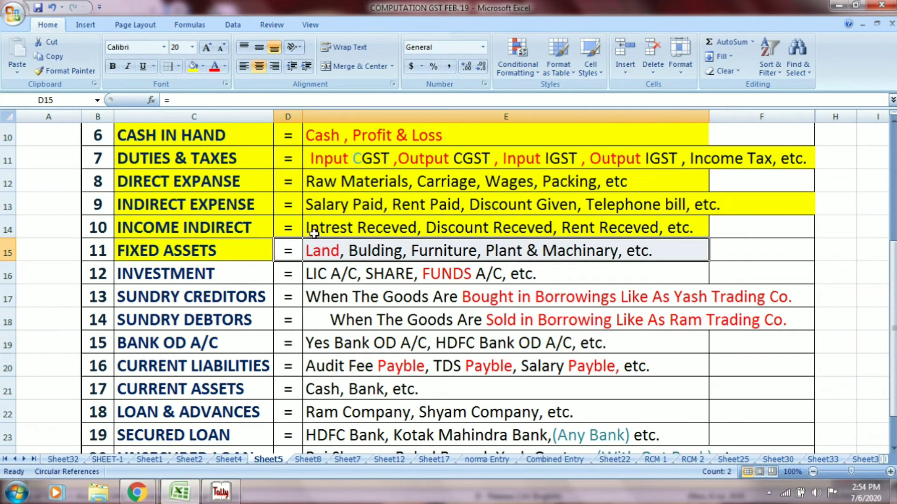
{"action": "left_click", "coordinate": [196, 66]}
- Create the LIC A/C ledger under Investments, using INVE to pick the group
{"action": "left_click", "coordinate": [213, 276]}
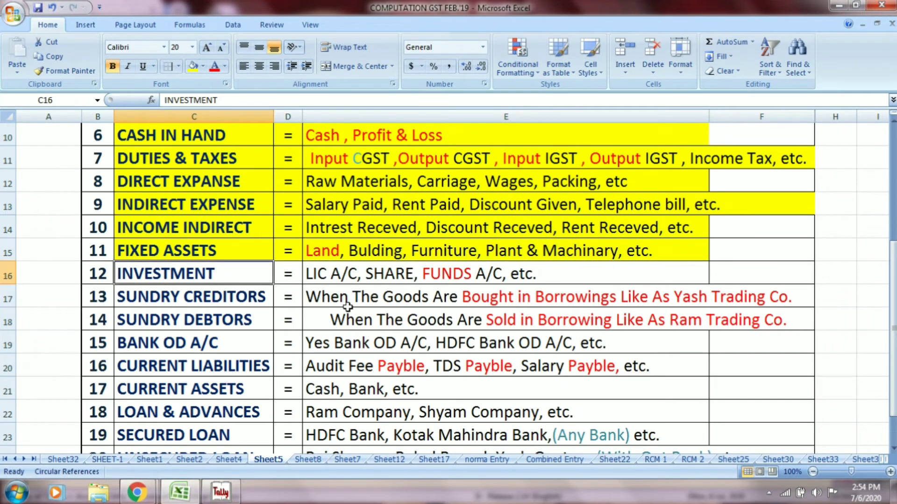
{"action": "left_click", "coordinate": [362, 276]}
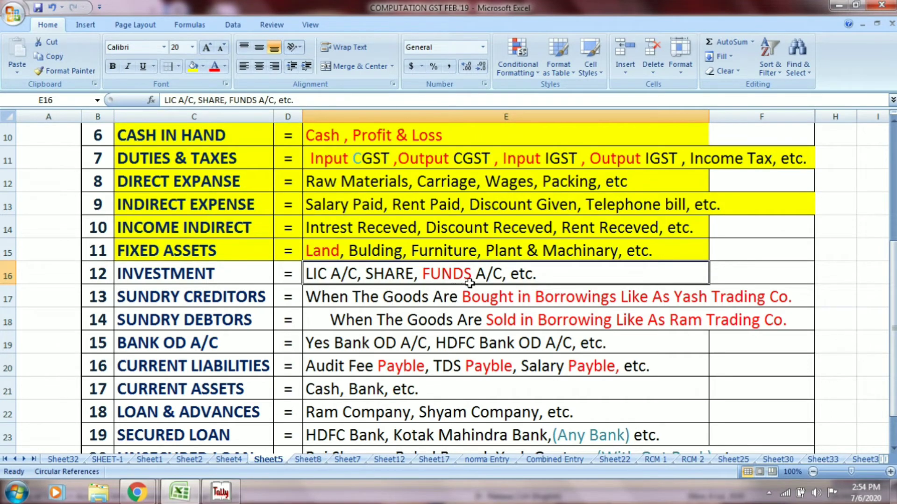
{"action": "key", "text": "alt+Tab"}
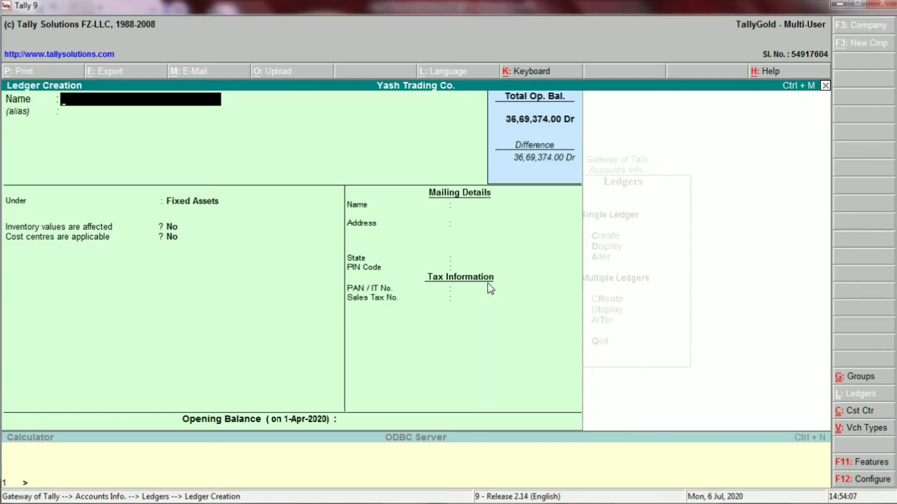
{"action": "type", "text": "LIC A/C"}
{"action": "key", "text": "Return"}
{"action": "key", "text": "Return"}
{"action": "key", "text": "alt+Tab"}
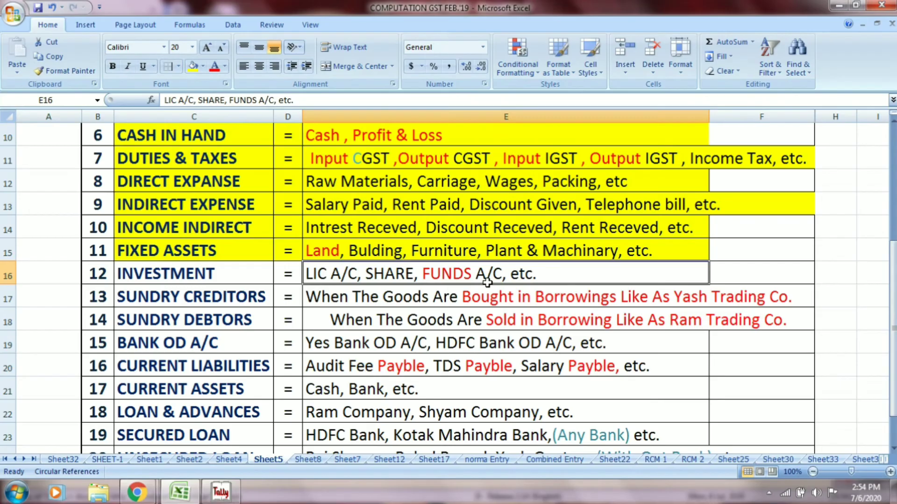
{"action": "key", "text": "alt+Tab"}
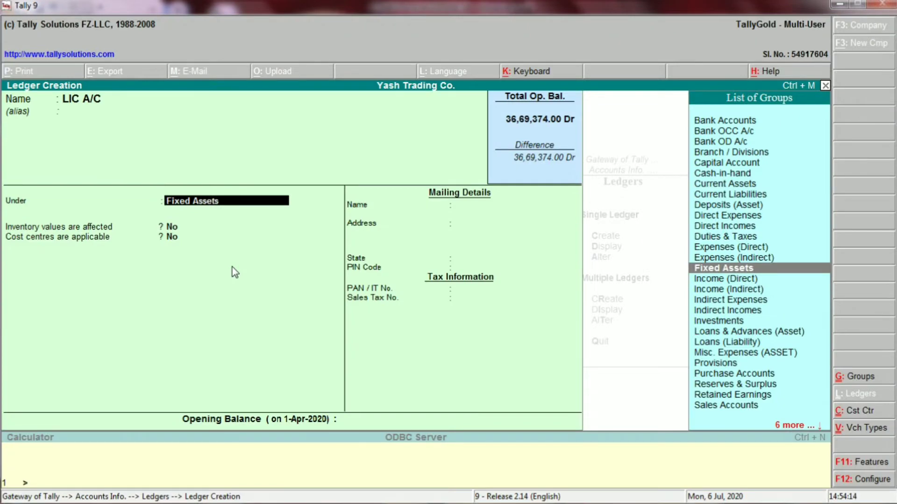
{"action": "type", "text": "IN"}
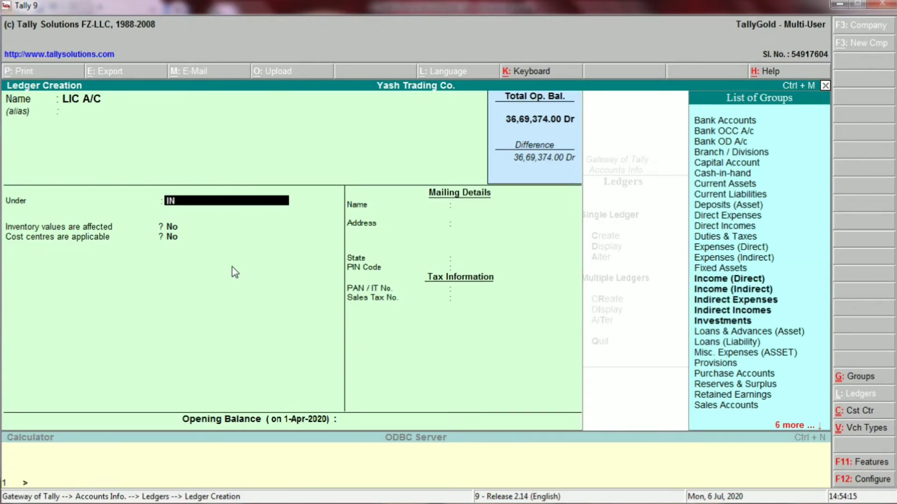
{"action": "type", "text": "VES"}
{"action": "key", "text": "Return"}
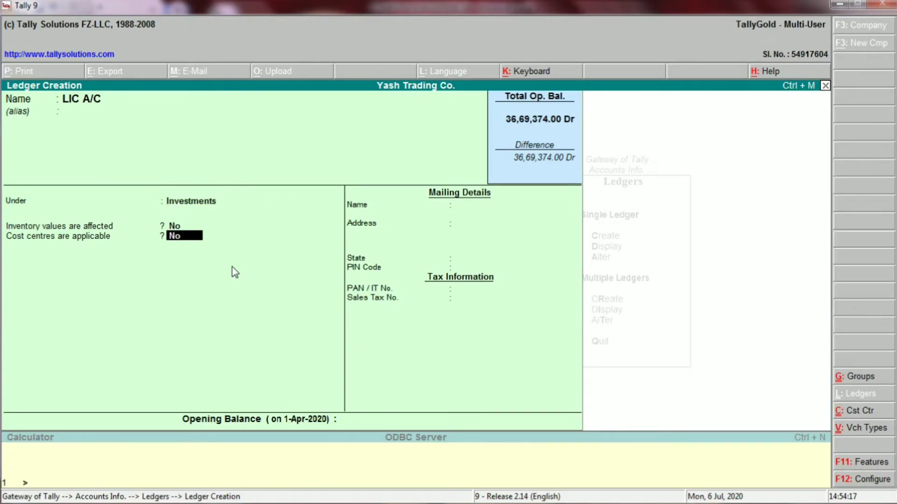
{"action": "key", "text": "Return"}
{"action": "key", "text": "Return"}
{"action": "key", "text": "Return"}
{"action": "key", "text": "alt+Tab"}
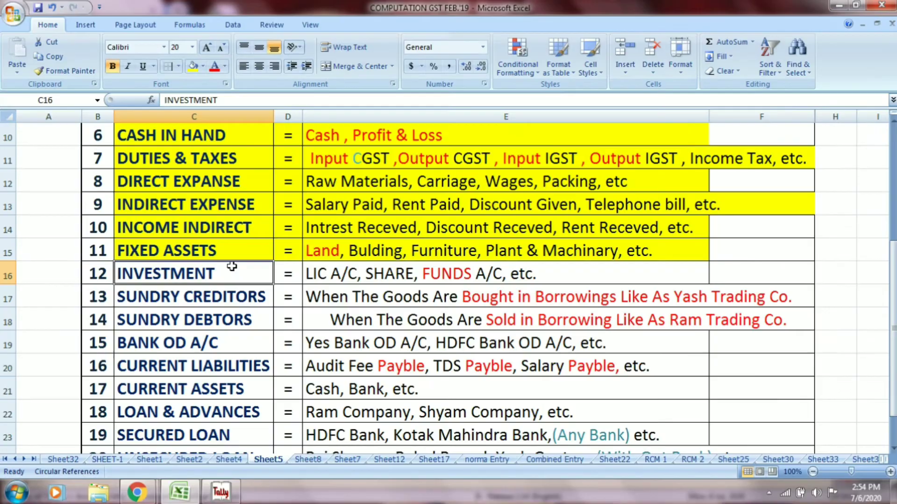
- Create the SHARE ledger under Investments
{"action": "left_click", "coordinate": [377, 274]}
{"action": "key", "text": "alt+Tab"}
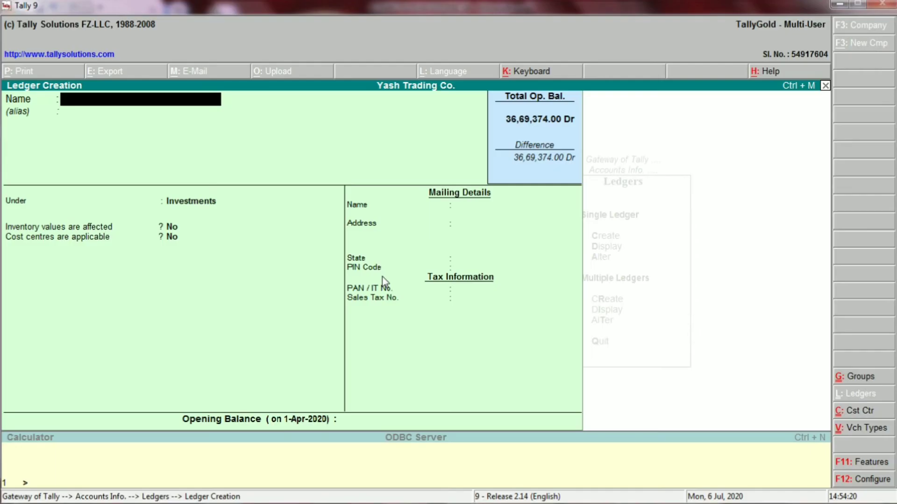
{"action": "type", "text": "SHARE"}
{"action": "key", "text": "Return"}
{"action": "key", "text": "Return"}
{"action": "key", "text": "Return"}
{"action": "key", "text": "Return"}
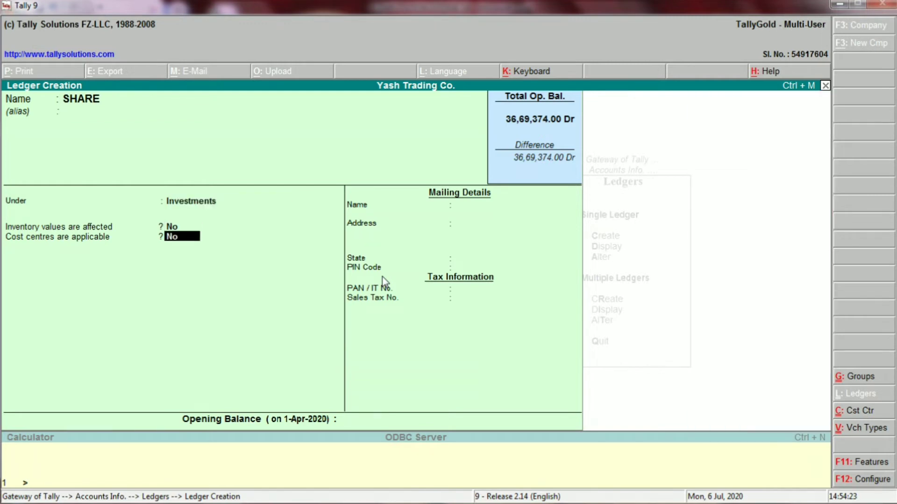
{"action": "key", "text": "Return"}
{"action": "key", "text": "Return"}
{"action": "key", "text": "Return"}
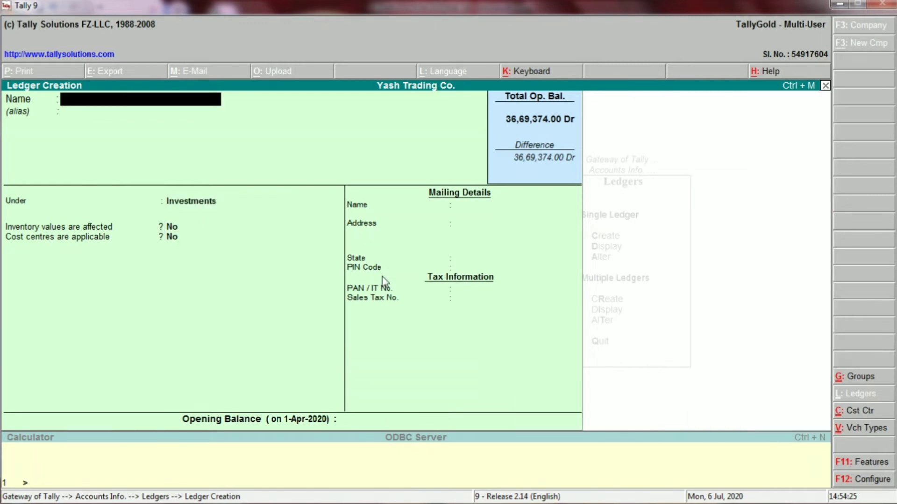
- Create the FUNDS ledger under Investments, then select the Investment row C16:E16 in Excel
{"action": "key", "text": "alt+Tab"}
{"action": "key", "text": "alt+Tab"}
{"action": "type", "text": "FUNDS"}
{"action": "key", "text": "Return"}
{"action": "key", "text": "Return"}
{"action": "key", "text": "Return"}
{"action": "key", "text": "Return"}
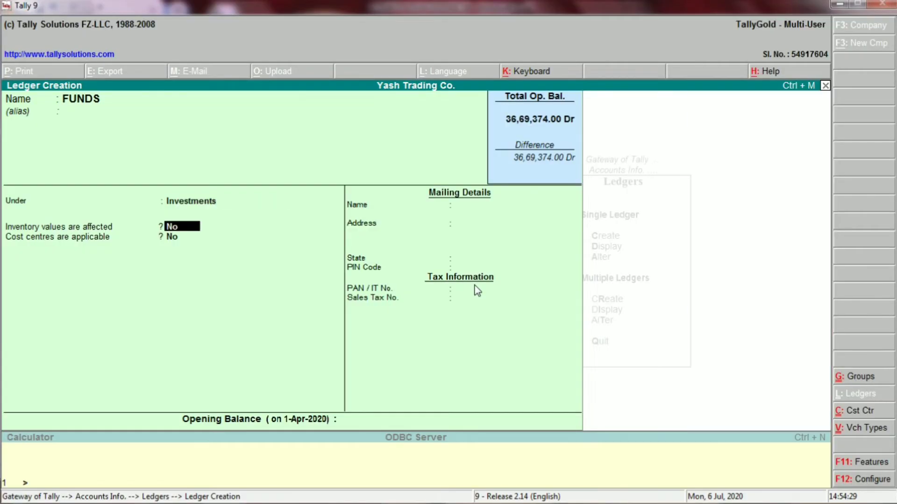
{"action": "key", "text": "Return"}
{"action": "key", "text": "Return"}
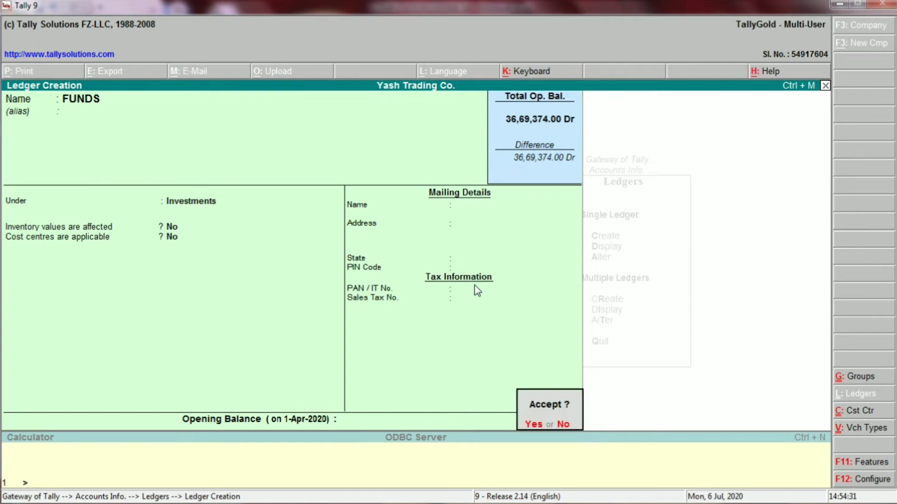
{"action": "key", "text": "Return"}
{"action": "key", "text": "alt+Tab"}
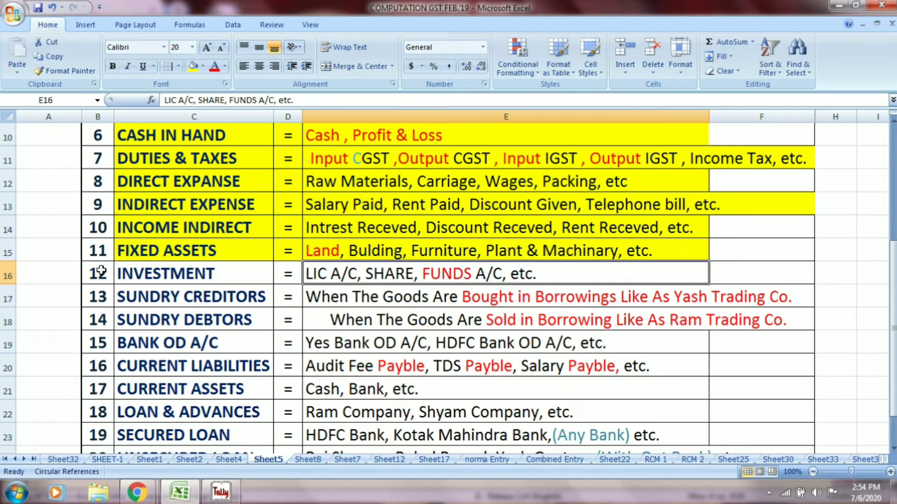
{"action": "left_click_drag", "start_coordinate": [150, 271], "coordinate": [309, 274]}
- Shade the Investment row yellow and review the Sundry Creditors description in Excel
{"action": "left_click", "coordinate": [191, 70]}
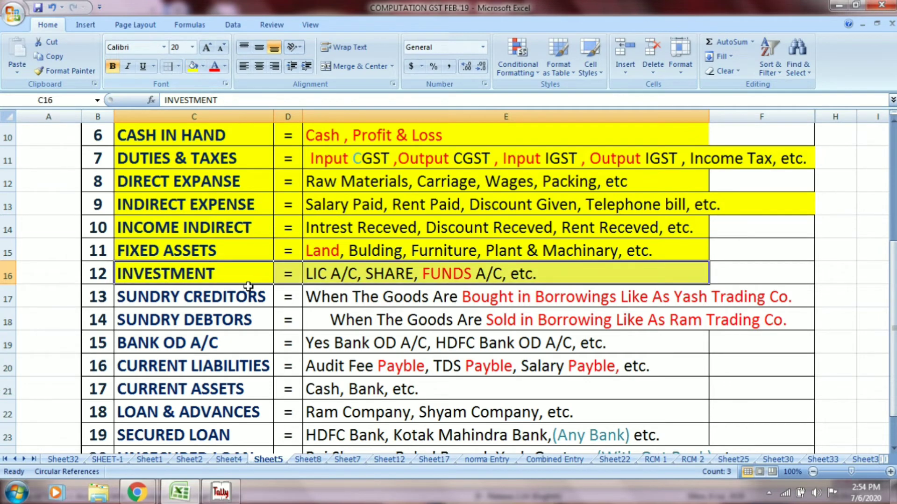
{"action": "left_click", "coordinate": [225, 301]}
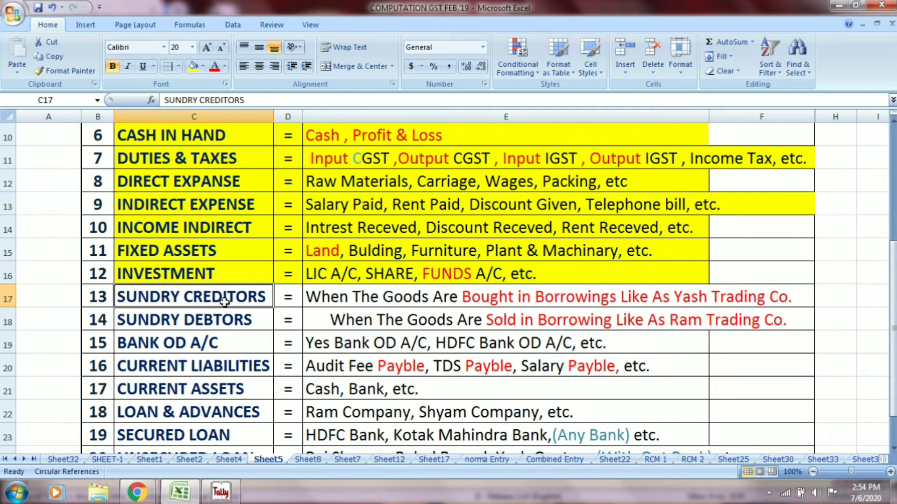
{"action": "left_click", "coordinate": [364, 303]}
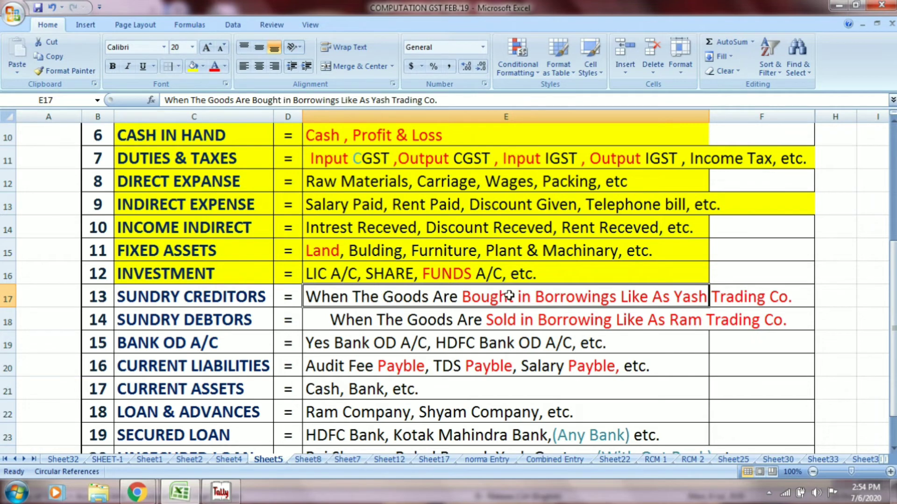
{"action": "left_click_drag", "start_coordinate": [694, 301], "coordinate": [721, 302]}
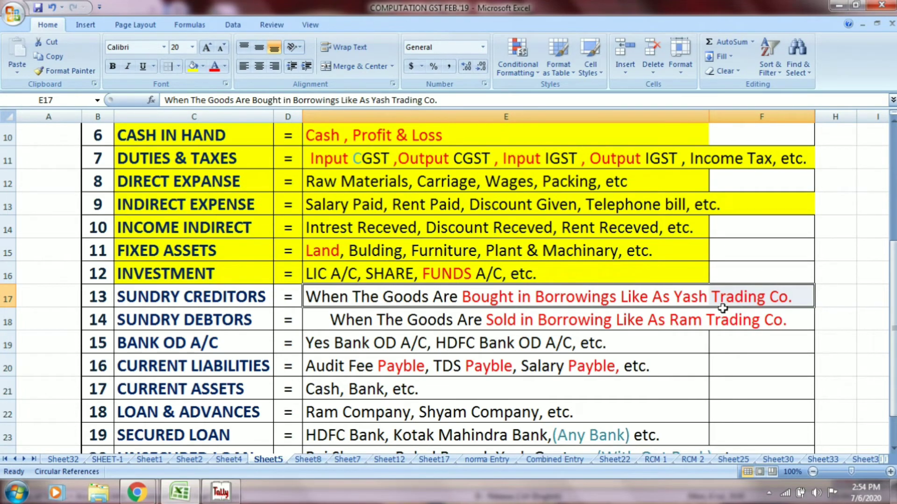
- Enter the new ledger name YASH TRAINDG CO in Tally, correcting its ending
{"action": "key", "text": "alt+Tab"}
{"action": "type", "text": "YASH"}
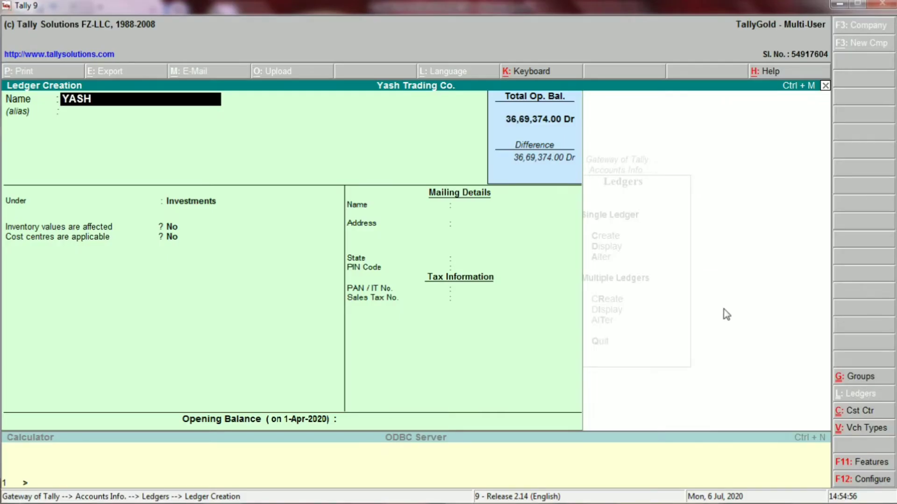
{"action": "type", "text": " TRAINDG"}
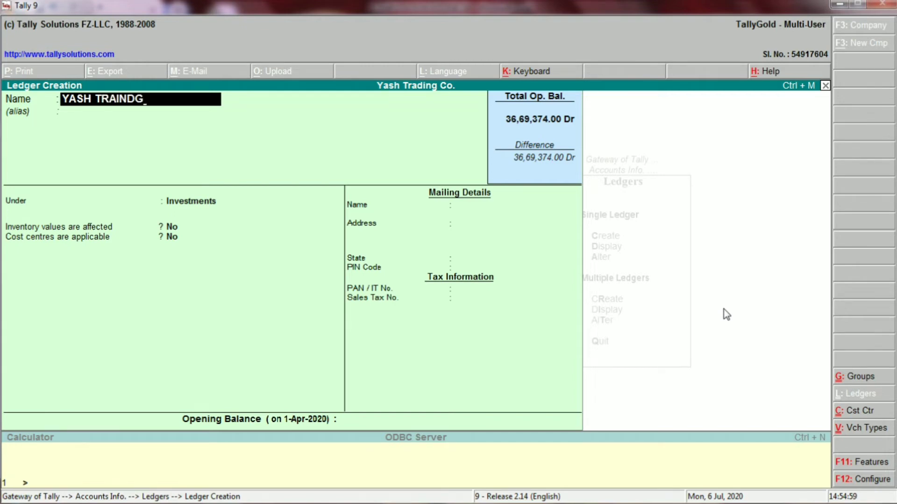
{"action": "type", "text": " CO"}
{"action": "key", "text": "BackSpace"}
{"action": "key", "text": "BackSpace"}
{"action": "type", "text": "CO"}
{"action": "key", "text": "BackSpace"}
{"action": "key", "text": "BackSpace"}
{"action": "type", "text": "CO"}
{"action": "key", "text": "Return"}
{"action": "key", "text": "Return"}
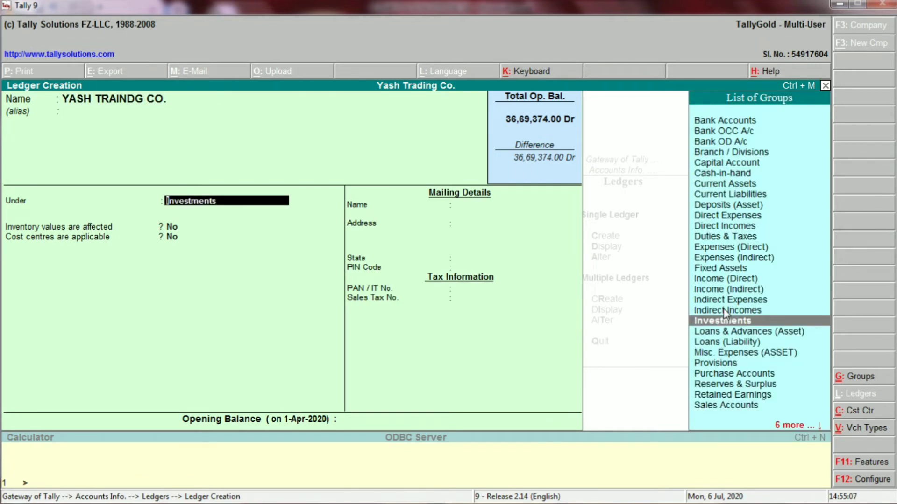
- Place YASH TRAINDG CO. under Sundry Creditors and accept the ledger
{"action": "key", "text": "alt+Tab"}
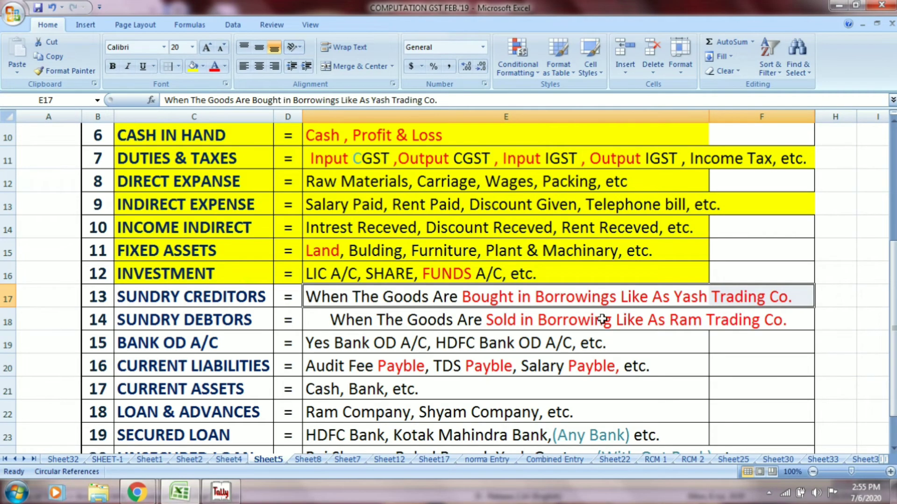
{"action": "left_click", "coordinate": [225, 301]}
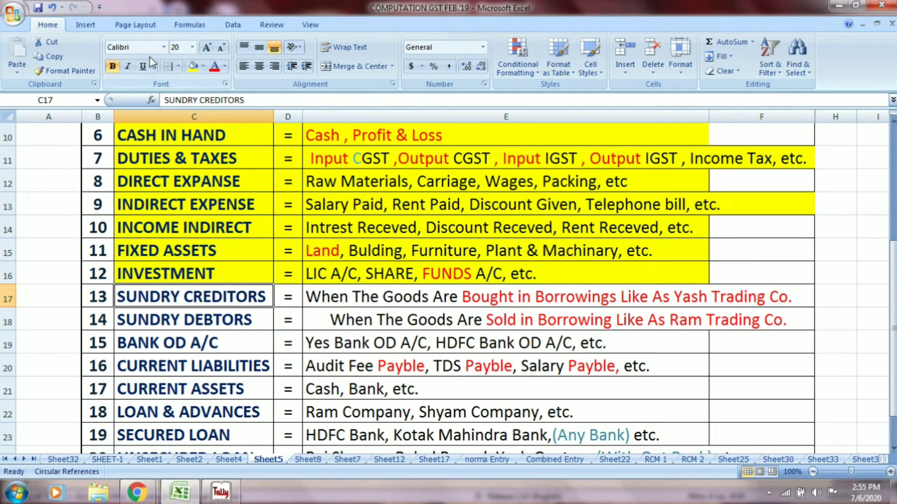
{"action": "key", "text": "alt+Tab"}
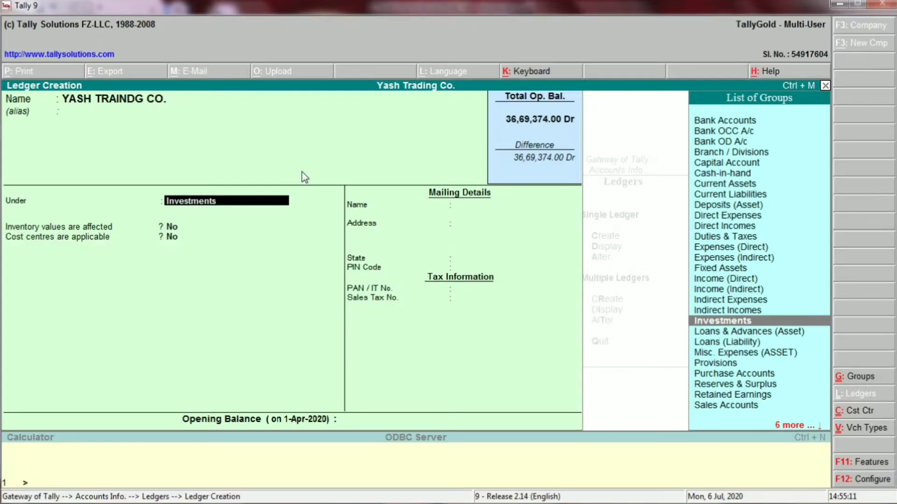
{"action": "type", "text": "SUNDRY"}
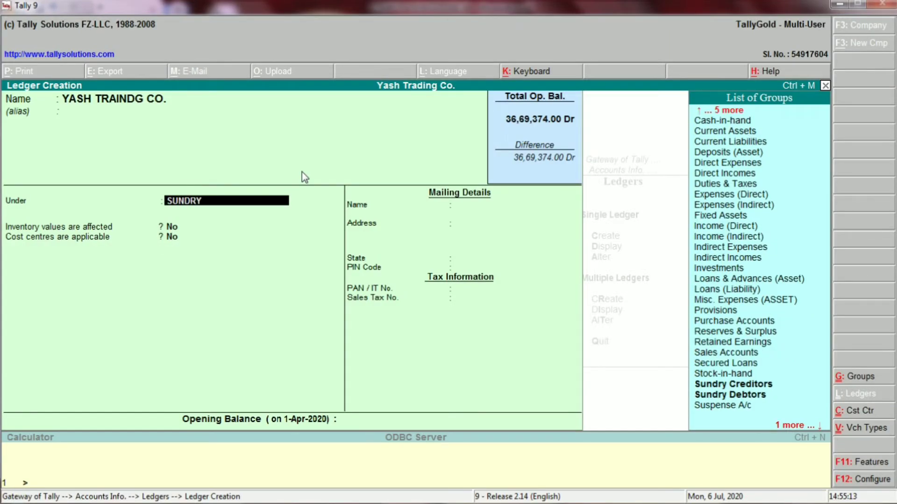
{"action": "key", "text": "alt+Tab"}
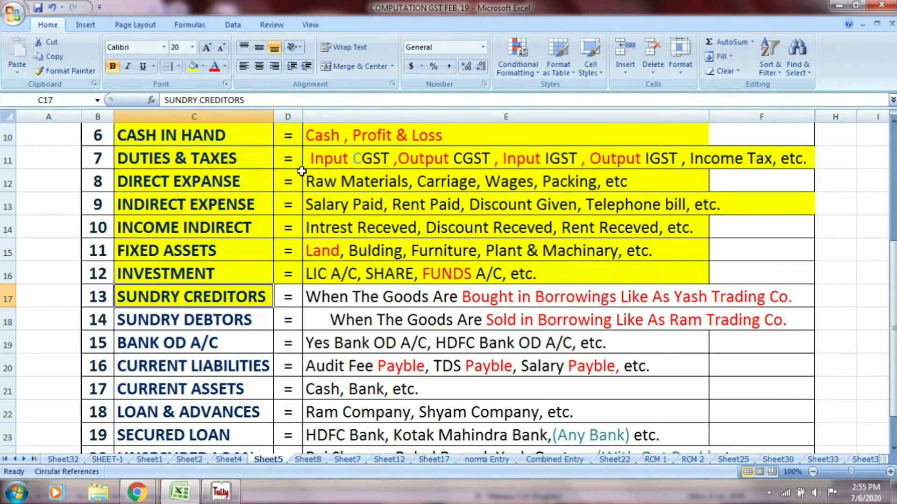
{"action": "key", "text": "alt+Tab"}
{"action": "key", "text": "Down"}
{"action": "key", "text": "Up"}
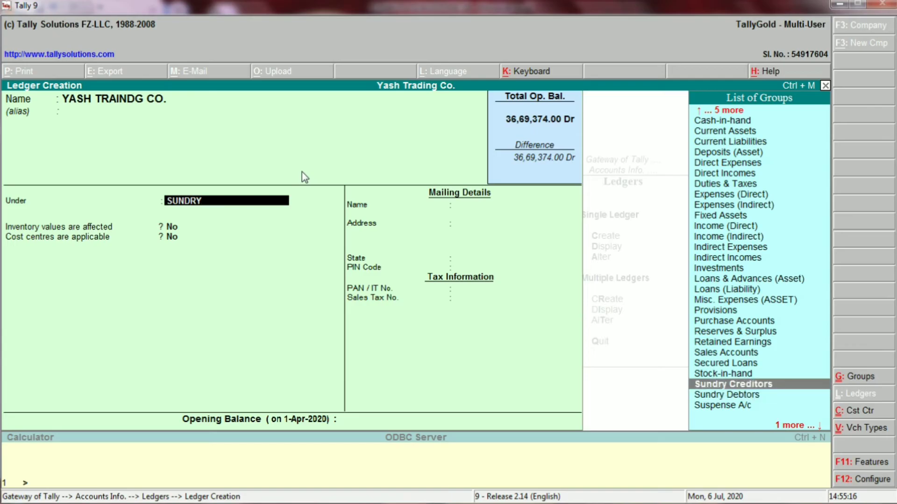
{"action": "key", "text": "Return"}
{"action": "key", "text": "Return"}
{"action": "key", "text": "Return"}
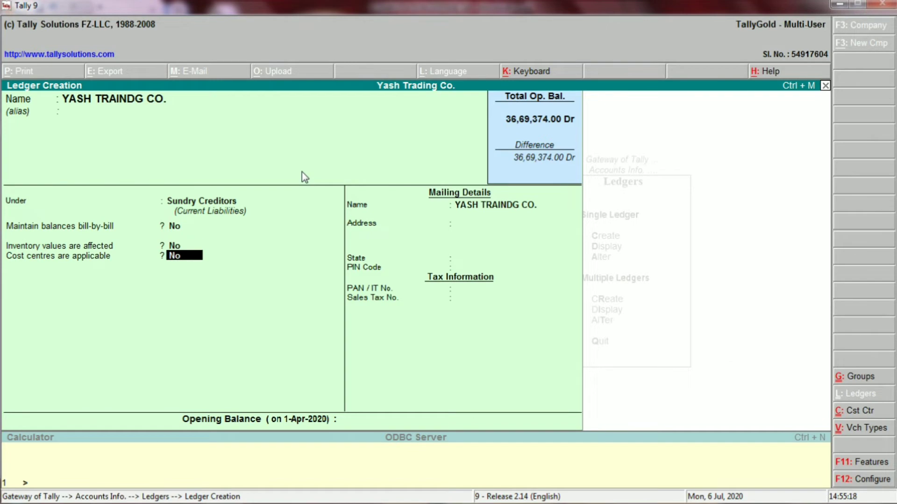
{"action": "key", "text": "Return"}
{"action": "key", "text": "Return"}
{"action": "key", "text": "Return"}
{"action": "key", "text": "Return"}
{"action": "key", "text": "Return"}
{"action": "key", "text": "Return"}
{"action": "key", "text": "Return"}
{"action": "key", "text": "Return"}
{"action": "key", "text": "Return"}
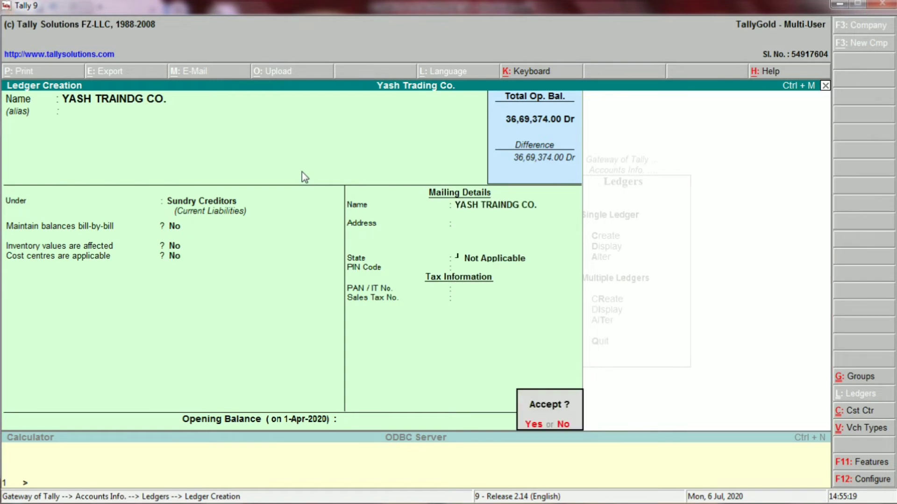
{"action": "key", "text": "Return"}
{"action": "key", "text": "alt+Tab"}
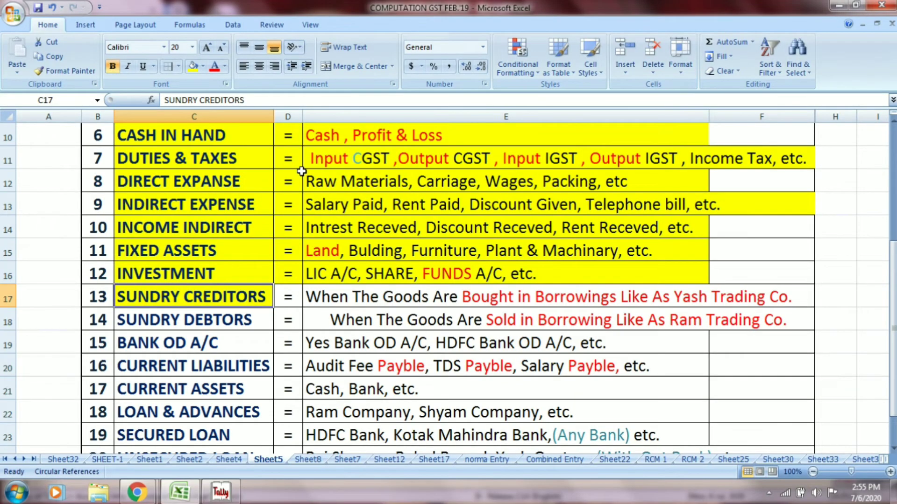
- Shade the Sundry Creditors row yellow and left-align the Sundry Debtors description in E18
{"action": "left_click", "coordinate": [293, 298]}
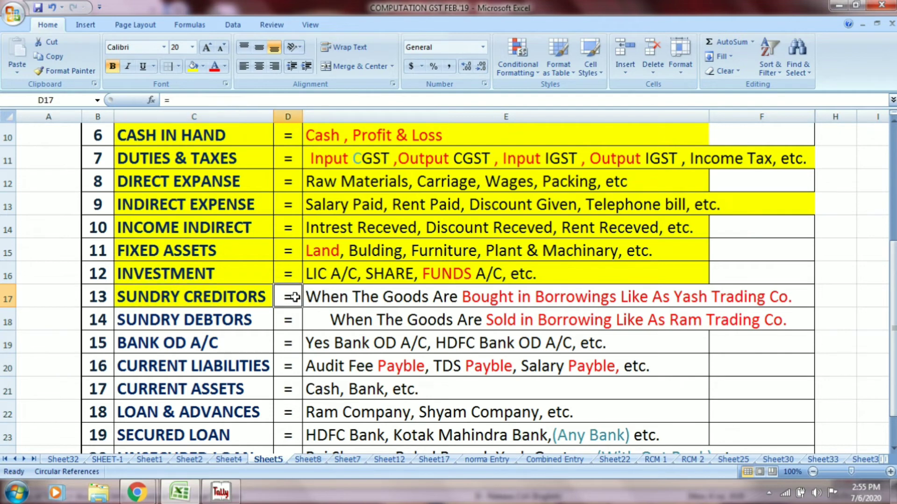
{"action": "left_click_drag", "start_coordinate": [293, 298], "coordinate": [729, 298]}
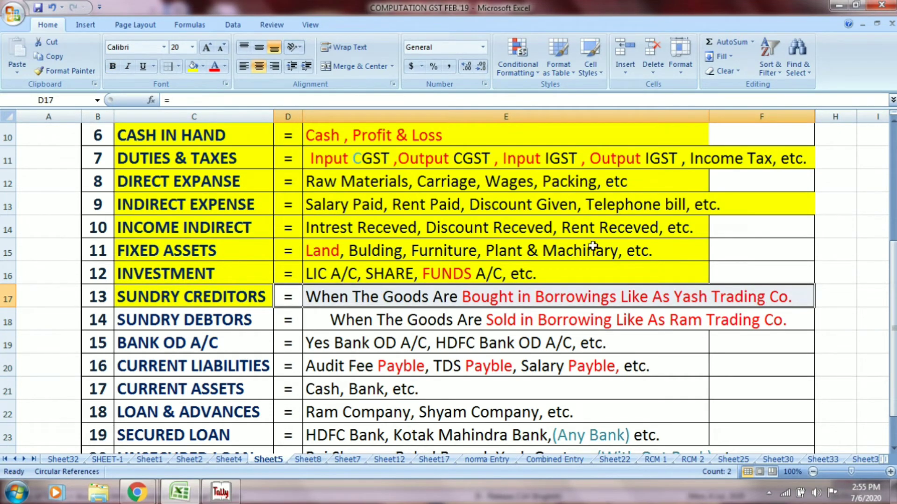
{"action": "left_click", "coordinate": [196, 67]}
{"action": "left_click", "coordinate": [207, 320]}
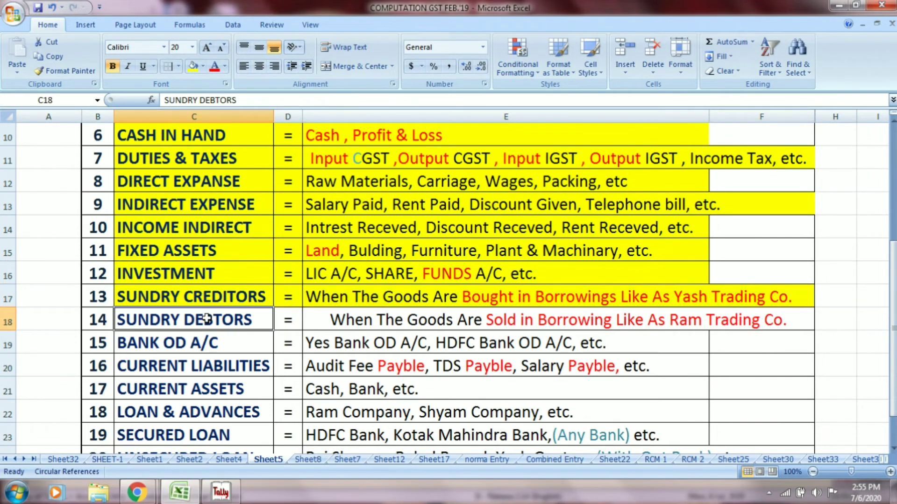
{"action": "left_click", "coordinate": [374, 324]}
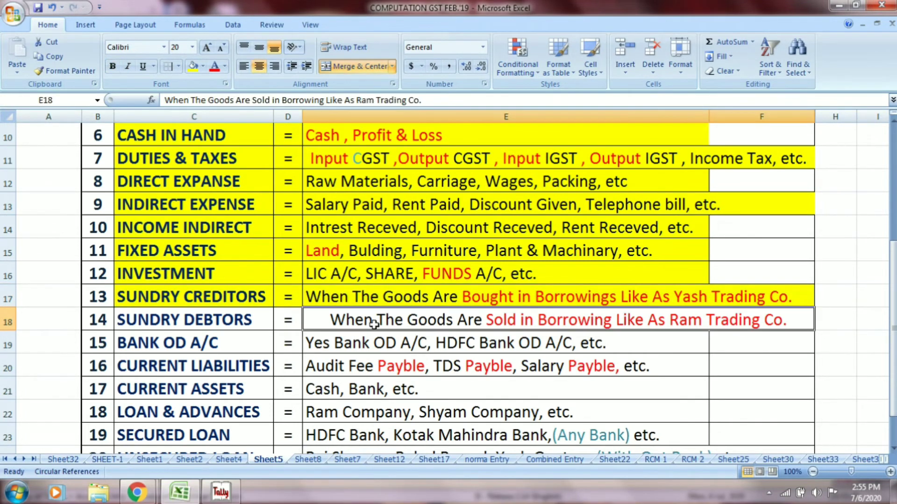
{"action": "left_click", "coordinate": [245, 67]}
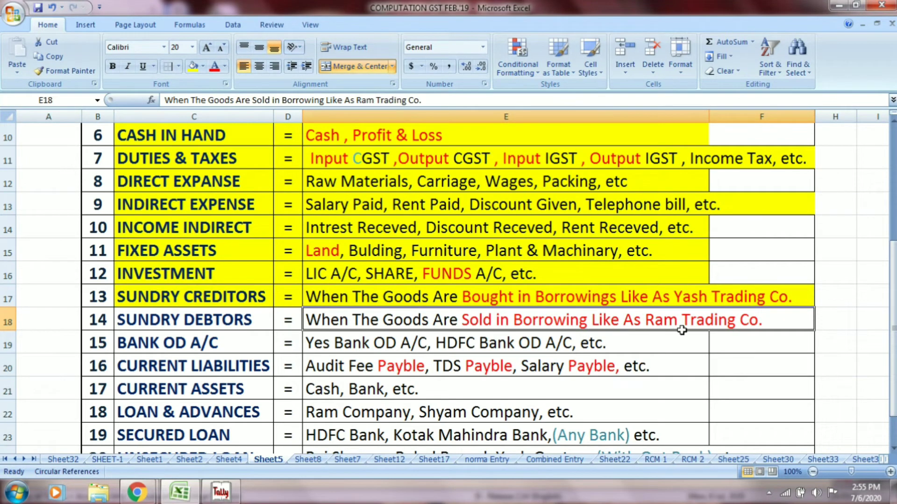
- Enter RAM TRADING CO. as a new ledger name in Tally
{"action": "key", "text": "alt+Tab"}
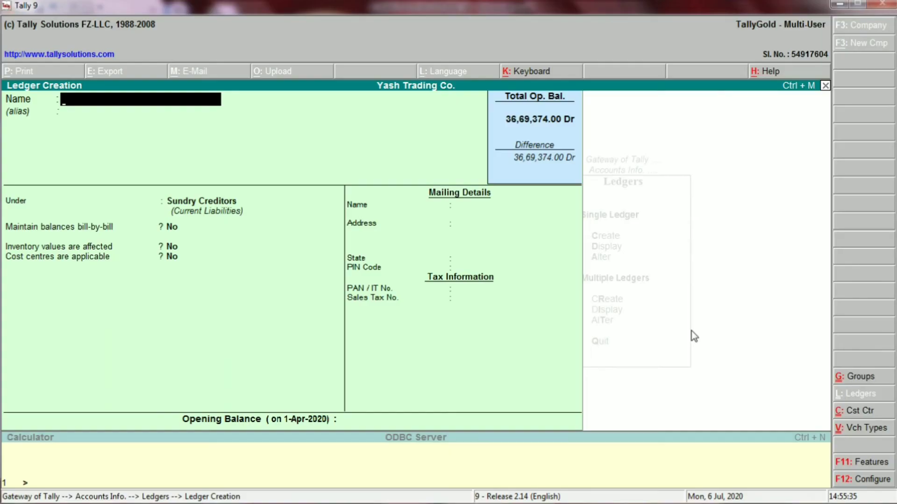
{"action": "type", "text": "RAM TRADI"}
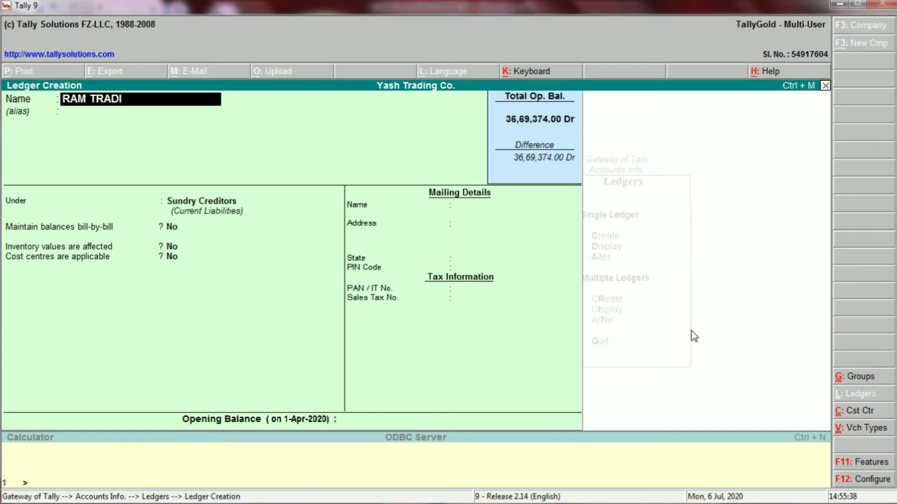
{"action": "type", "text": "NG CO."}
{"action": "key", "text": "Return"}
{"action": "key", "text": "Return"}
{"action": "key", "text": "alt+Tab"}
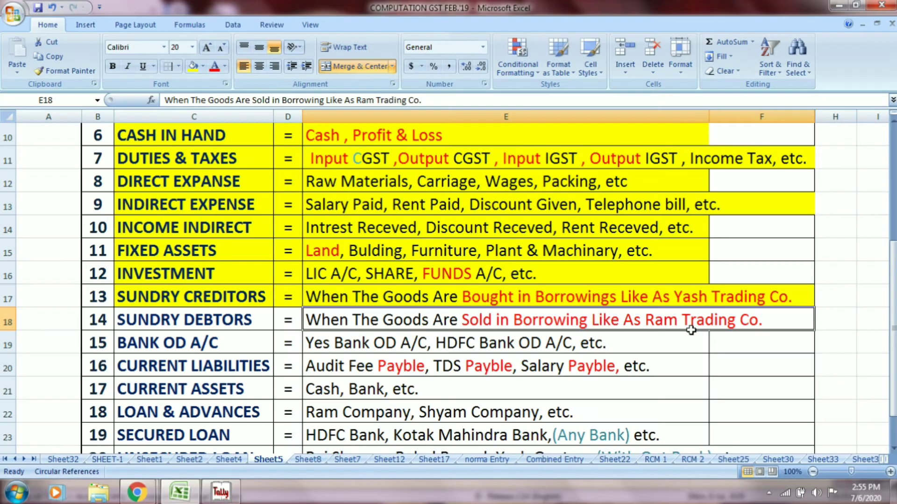
{"action": "left_click", "coordinate": [234, 321]}
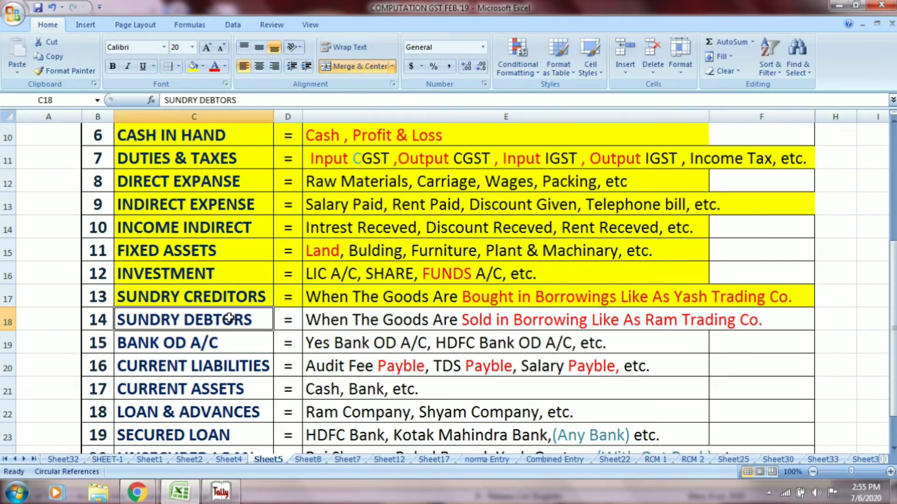
{"action": "key", "text": "alt+Tab"}
- Put RAM TRADING CO. under Sundry Debtors with State Not Applicable, then select row C18:E18 in Excel
{"action": "type", "text": "SUND"}
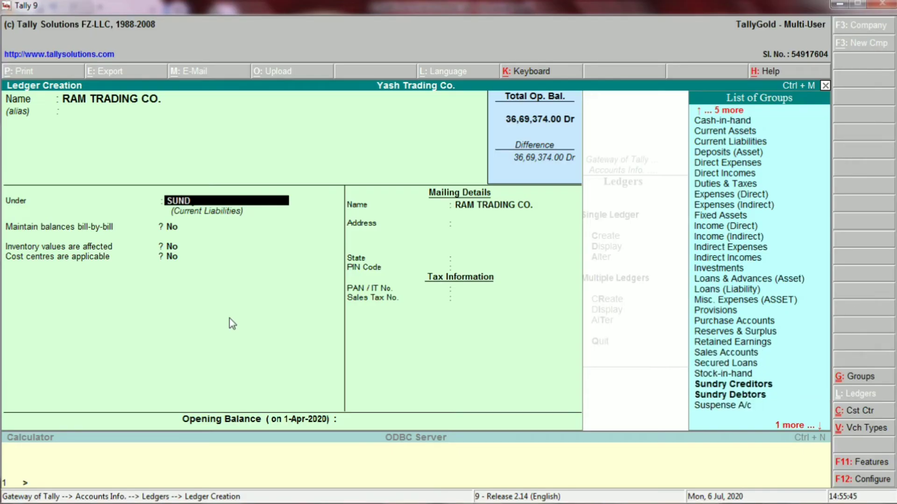
{"action": "type", "text": "RY"}
{"action": "key", "text": "Down"}
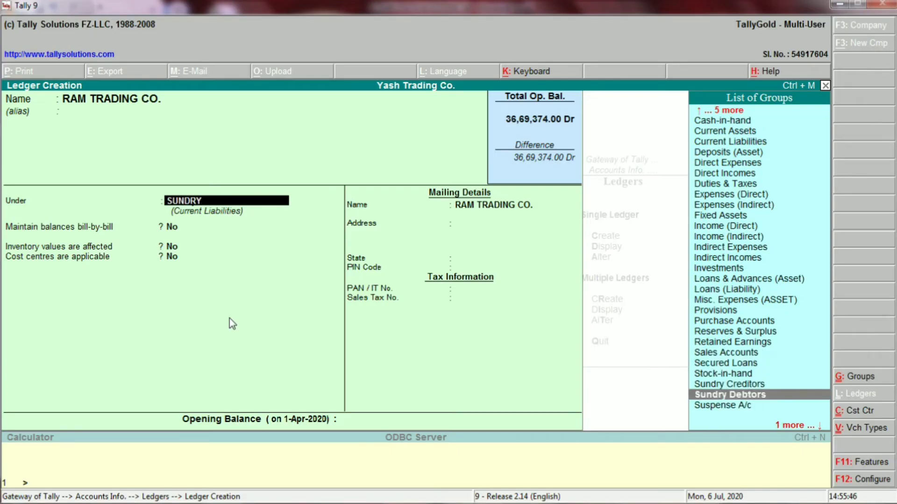
{"action": "key", "text": "Return"}
{"action": "key", "text": "Return"}
{"action": "key", "text": "Return"}
{"action": "key", "text": "Return"}
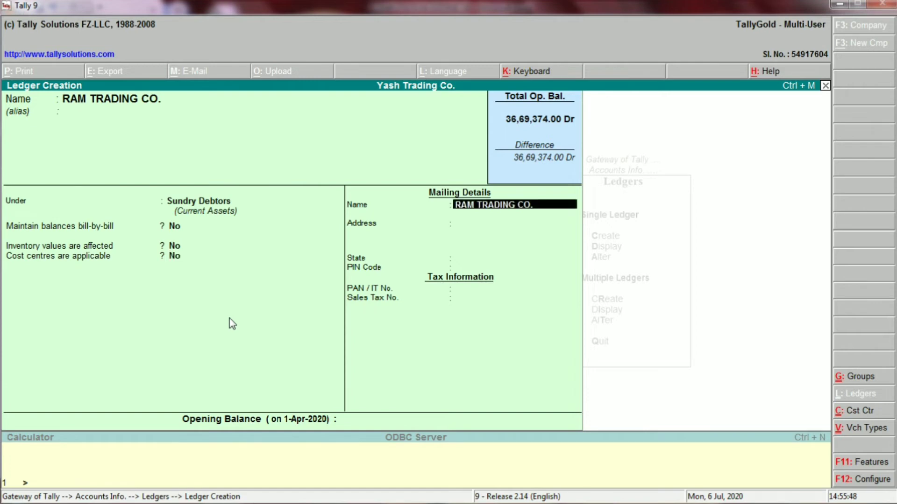
{"action": "key", "text": "Return"}
{"action": "key", "text": "Return"}
{"action": "key", "text": "Return"}
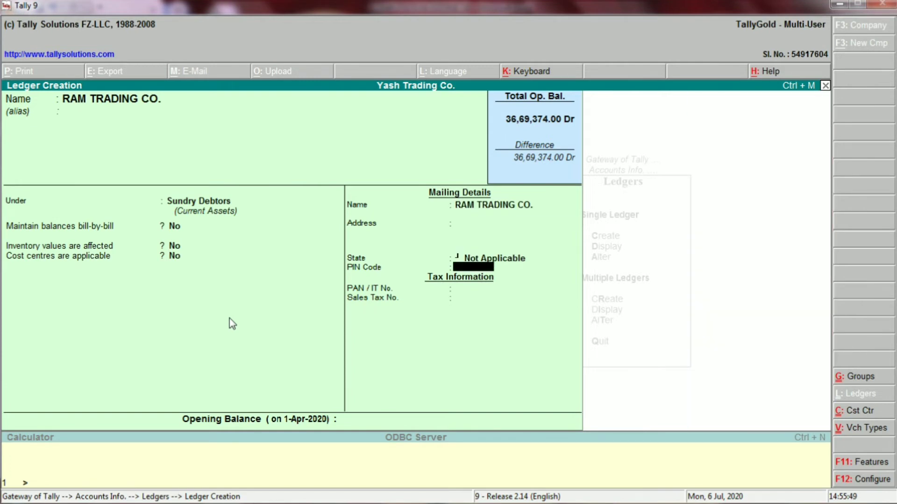
{"action": "key", "text": "Return"}
{"action": "key", "text": "Return"}
{"action": "key", "text": "Return"}
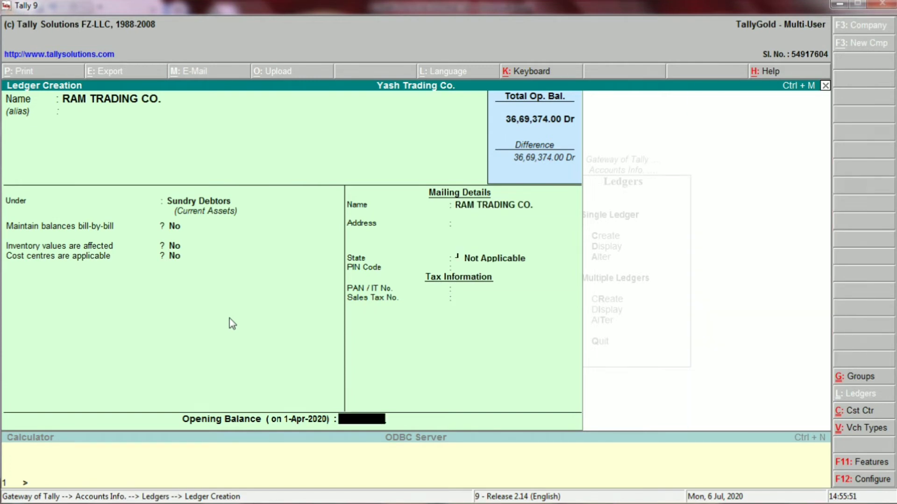
{"action": "key", "text": "Return"}
{"action": "key", "text": "Return"}
{"action": "key", "text": "alt+Tab"}
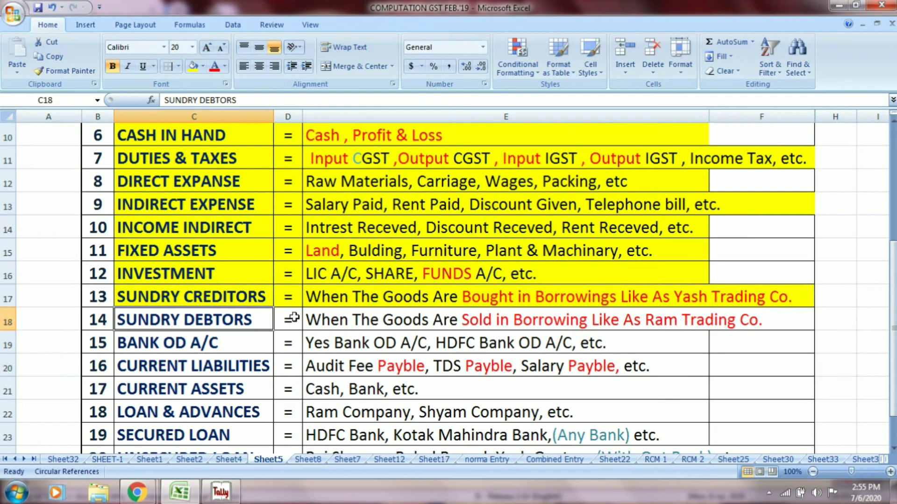
{"action": "left_click_drag", "start_coordinate": [261, 319], "coordinate": [323, 329]}
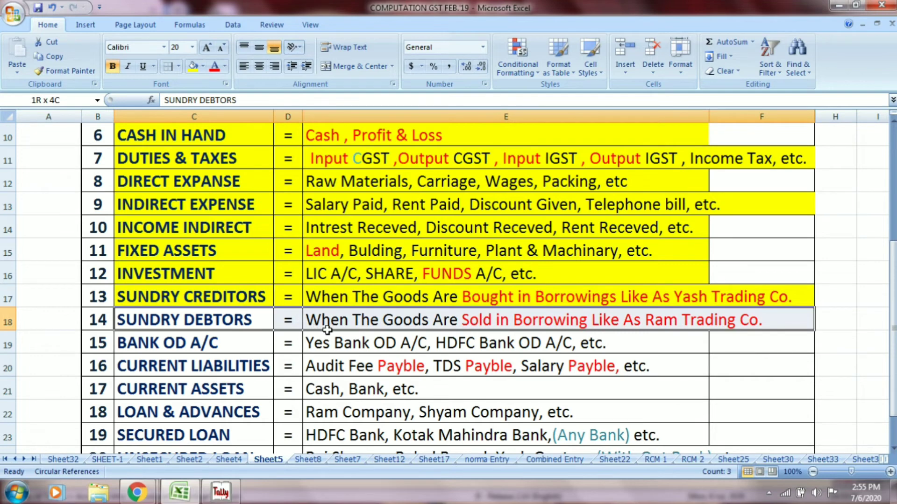
- Shade the Sundry Debtors row yellow and review the Bank OD A/C examples
{"action": "left_click", "coordinate": [192, 66]}
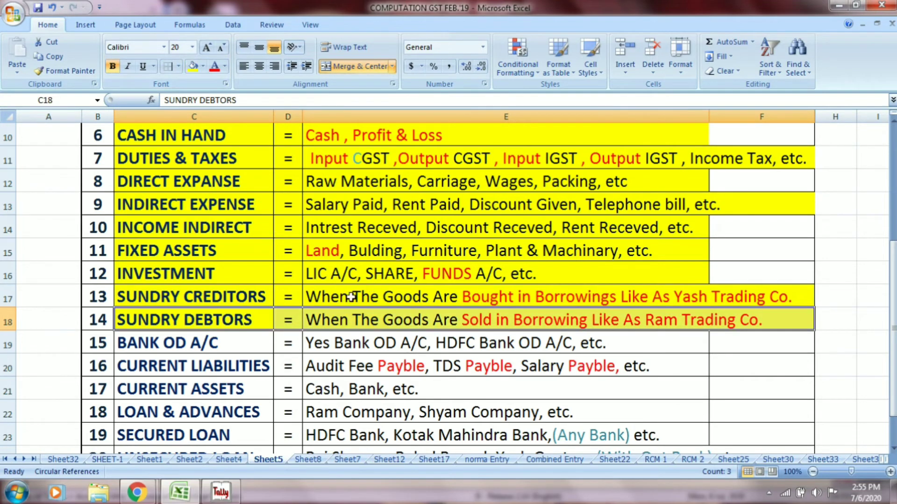
{"action": "left_click", "coordinate": [211, 347]}
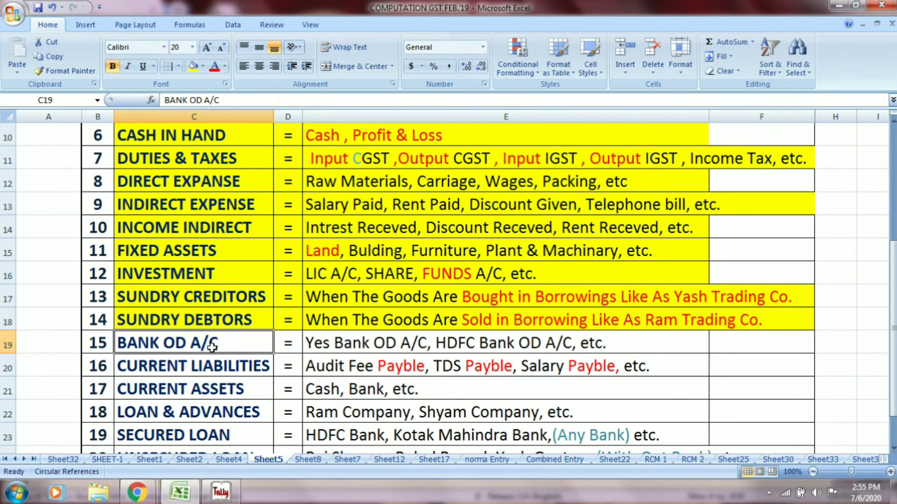
{"action": "left_click", "coordinate": [341, 344]}
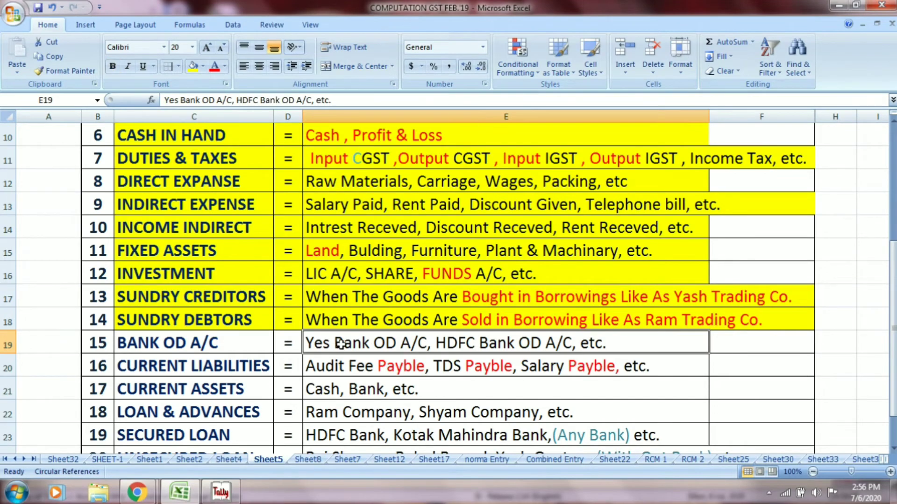
- Create the YES BANK OD A/C ledger under Bank OD A/c
{"action": "key", "text": "alt+Tab"}
{"action": "type", "text": "Y"}
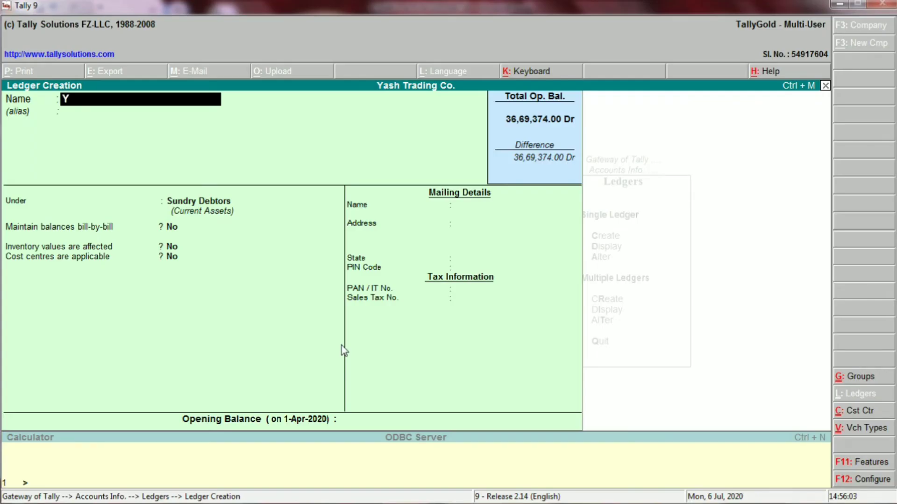
{"action": "type", "text": "ES BANK OD"}
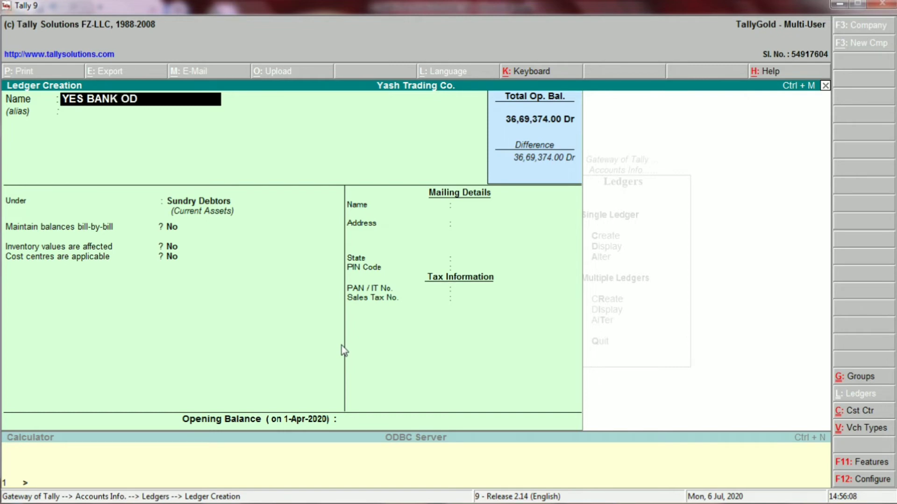
{"action": "type", "text": " A/C"}
{"action": "key", "text": "Return"}
{"action": "key", "text": "Return"}
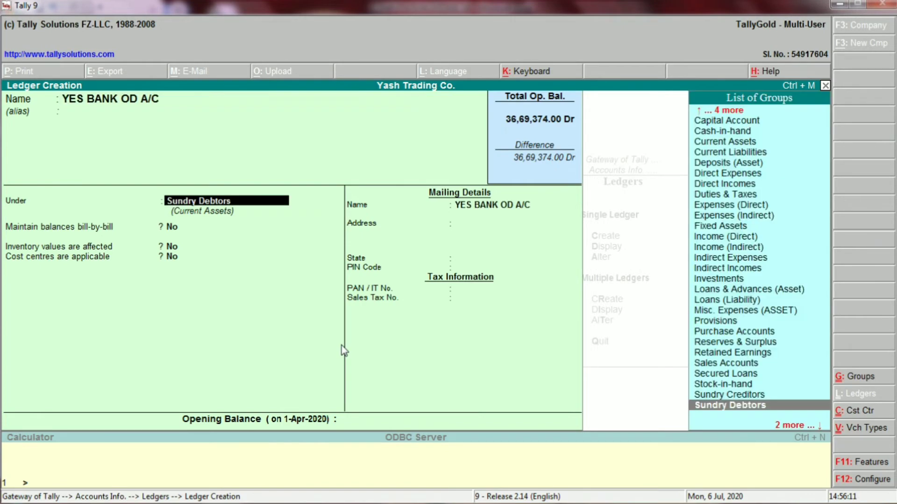
{"action": "key", "text": "alt+Tab"}
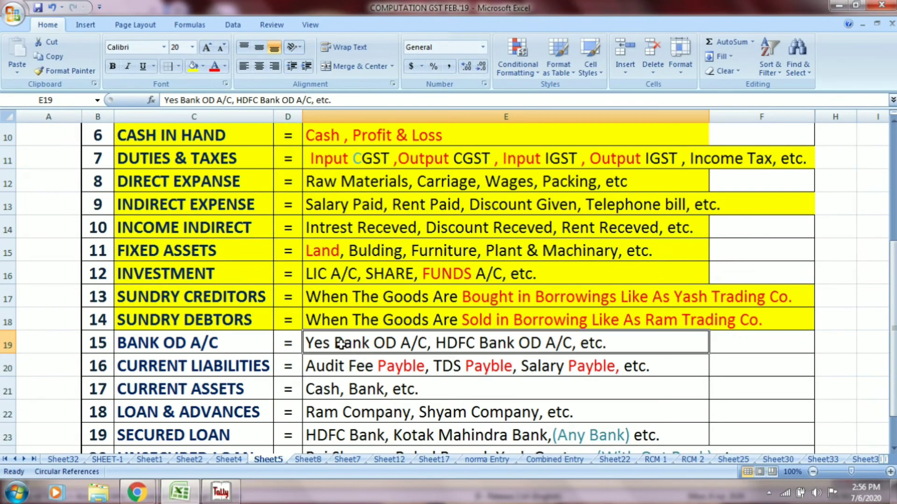
{"action": "left_click", "coordinate": [211, 347]}
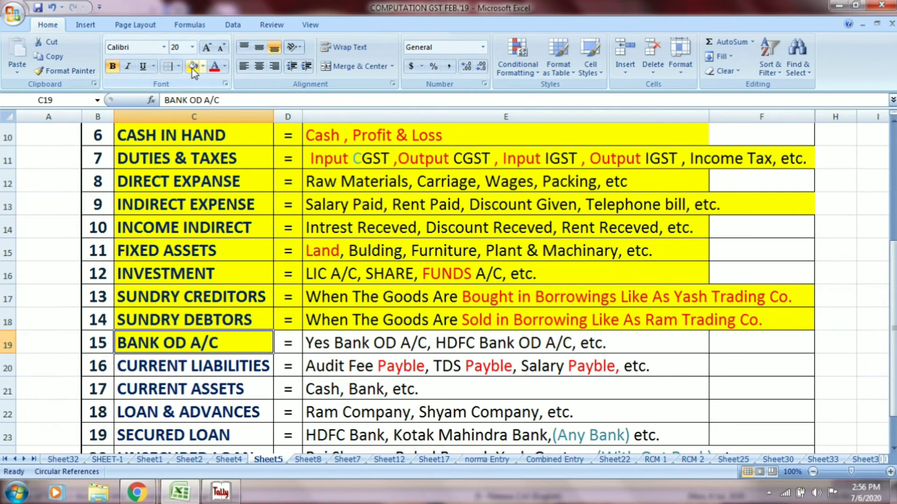
{"action": "key", "text": "alt+Tab"}
{"action": "type", "text": "BANK"}
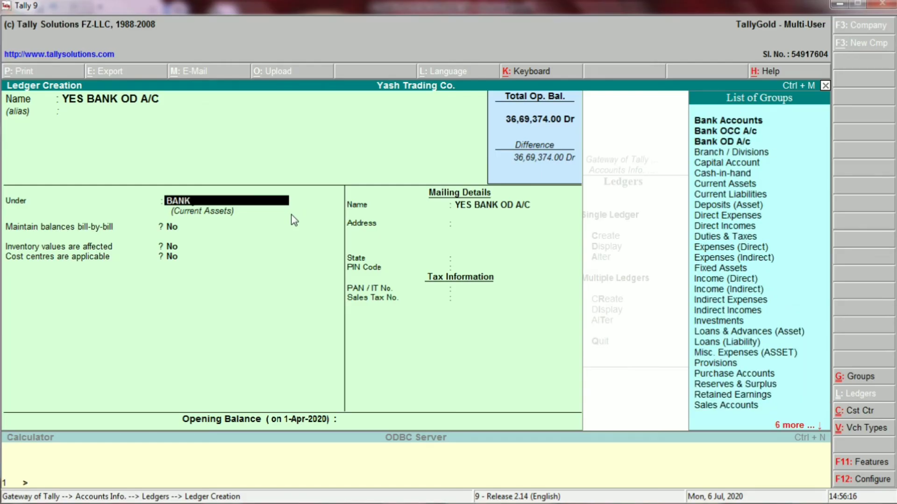
{"action": "key", "text": "Down"}
{"action": "key", "text": "Down"}
{"action": "key", "text": "Return"}
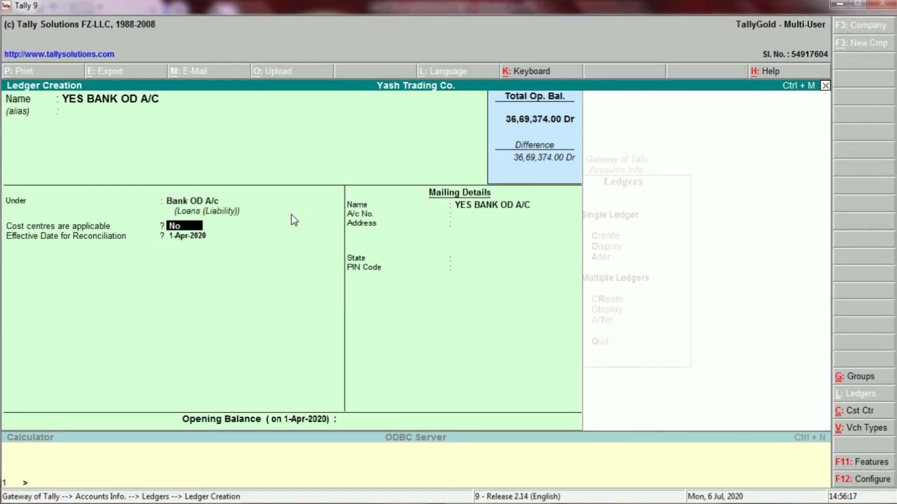
{"action": "key", "text": "Return"}
{"action": "key", "text": "Return"}
{"action": "key", "text": "Return"}
{"action": "key", "text": "Return"}
{"action": "key", "text": "Return"}
{"action": "key", "text": "Return"}
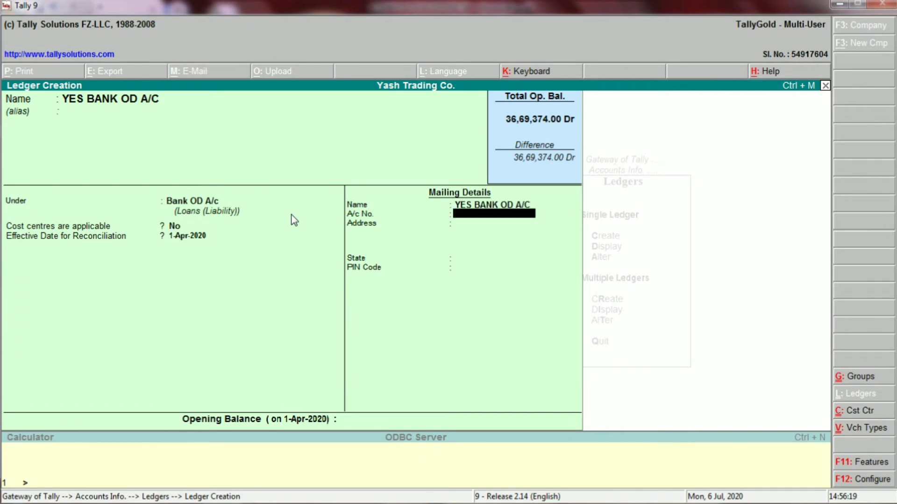
{"action": "key", "text": "Return"}
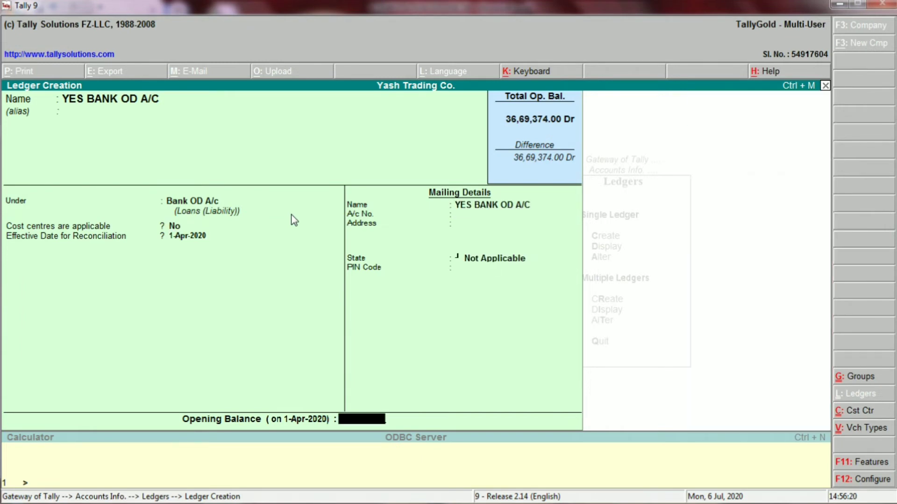
{"action": "key", "text": "Return"}
{"action": "key", "text": "Return"}
- Shade the Bank OD examples cell E19 yellow in Excel
{"action": "key", "text": "alt+Tab"}
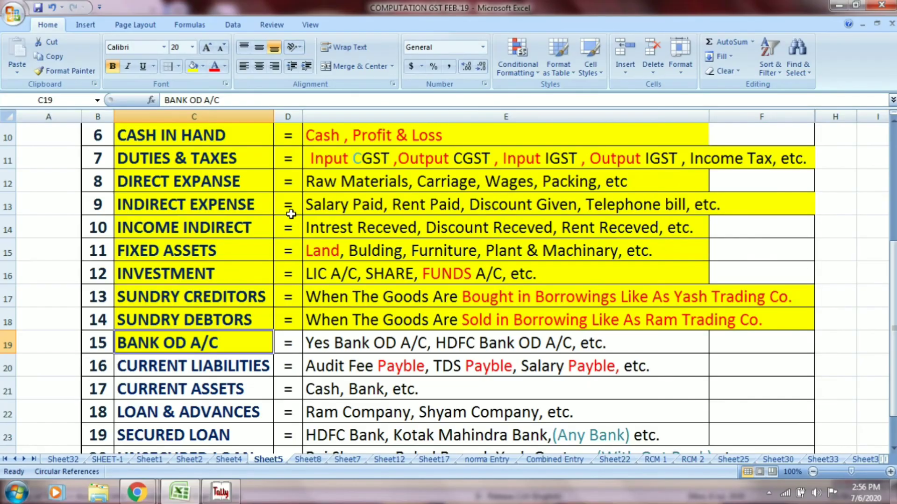
{"action": "left_click", "coordinate": [469, 336]}
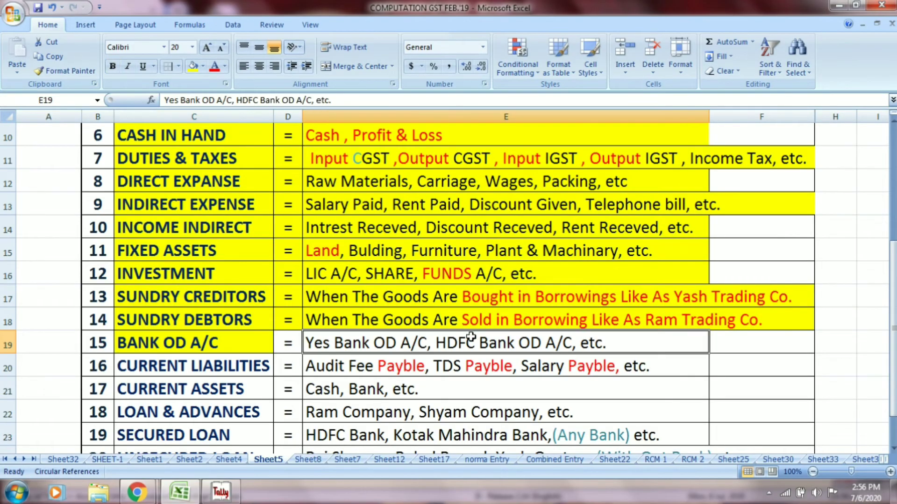
{"action": "left_click", "coordinate": [191, 67]}
- Create the HDFC BANK OD A/C ledger under Bank OD A/c
{"action": "key", "text": "alt+Tab"}
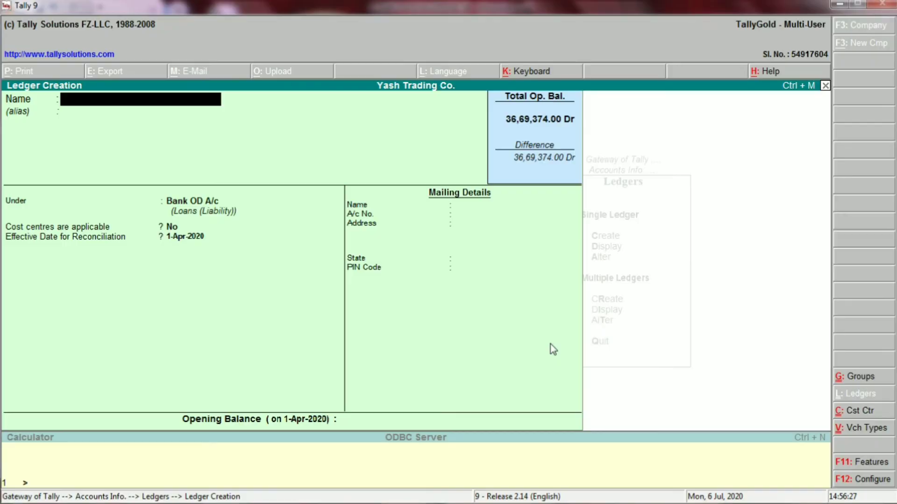
{"action": "type", "text": "HDFC BANK OD"}
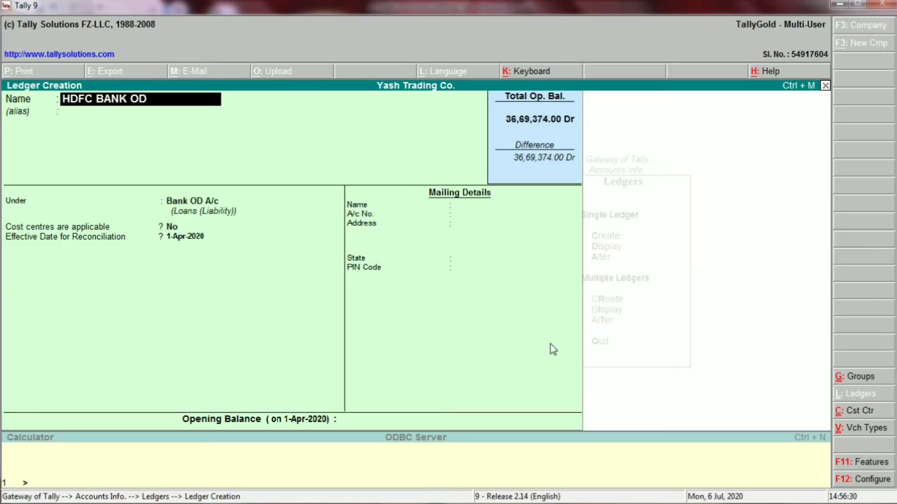
{"action": "type", "text": " A/C"}
{"action": "key", "text": "Return"}
{"action": "key", "text": "Return"}
{"action": "key", "text": "Return"}
{"action": "key", "text": "Return"}
{"action": "key", "text": "Return"}
{"action": "key", "text": "Return"}
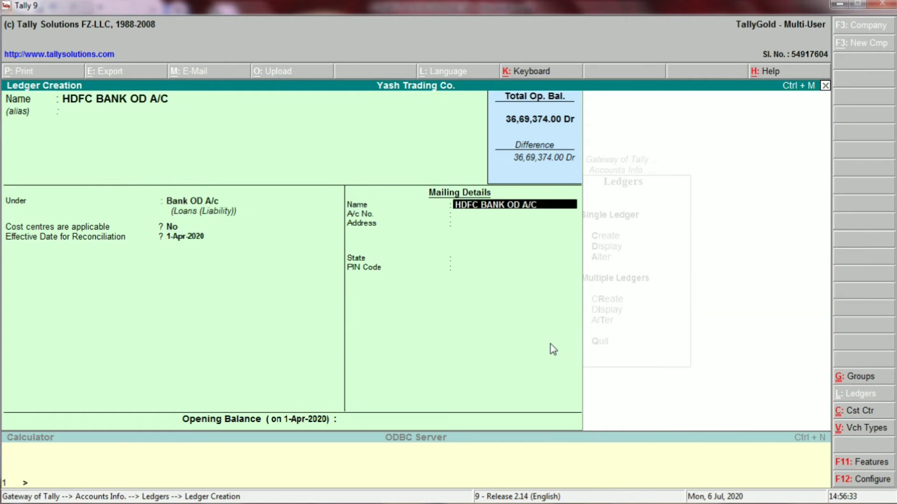
{"action": "key", "text": "Return"}
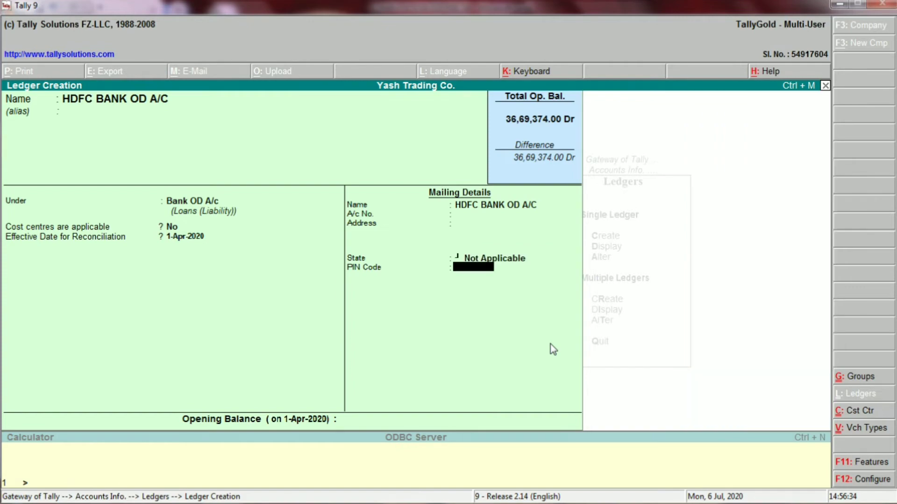
{"action": "key", "text": "Return"}
{"action": "key", "text": "Return"}
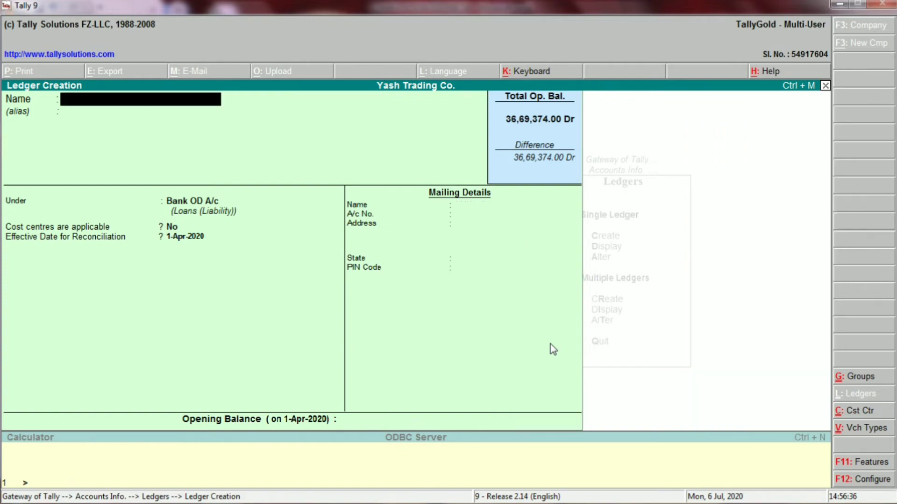
{"action": "key", "text": "alt+Tab"}
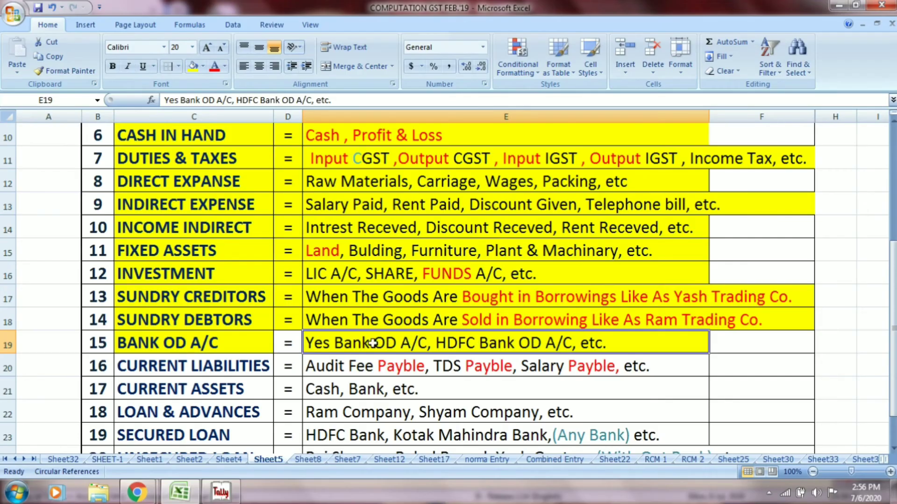
- Review the Current Liabilities examples and enter the ledger name AUDIT FEE PAYABLE
{"action": "left_click", "coordinate": [280, 341]}
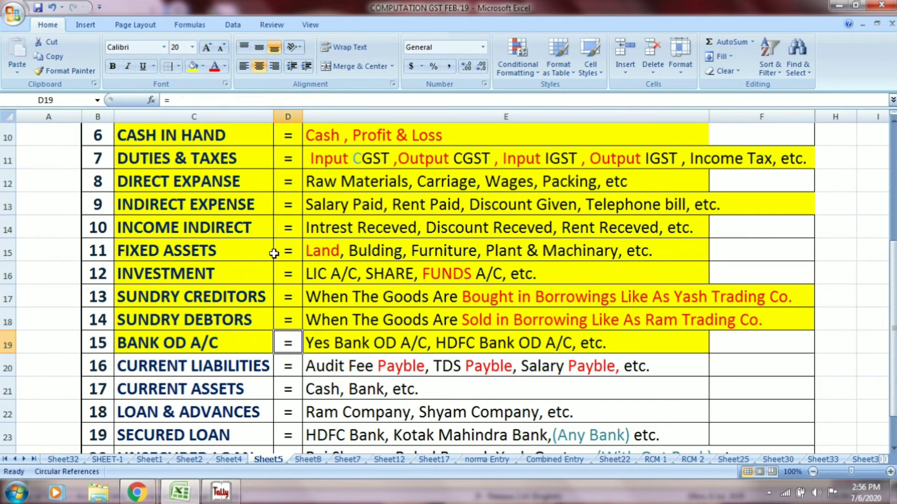
{"action": "left_click", "coordinate": [205, 369]}
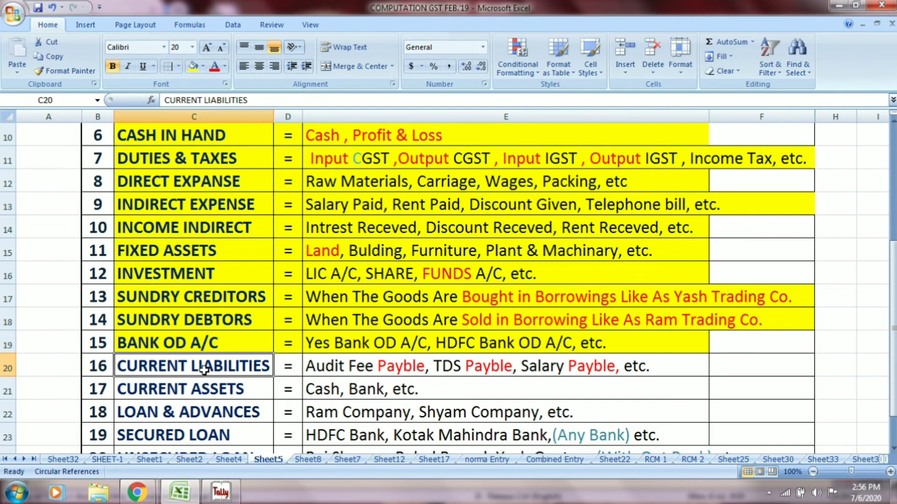
{"action": "left_click", "coordinate": [344, 368]}
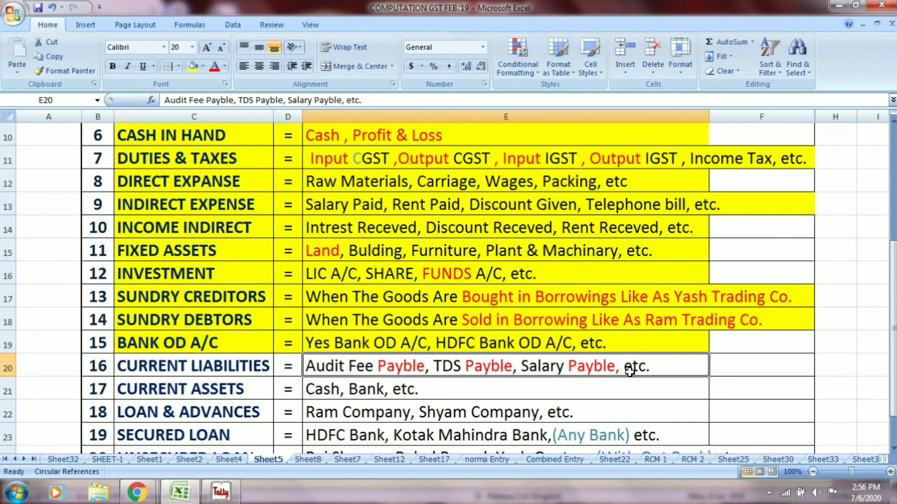
{"action": "key", "text": "alt+Tab"}
{"action": "type", "text": "A"}
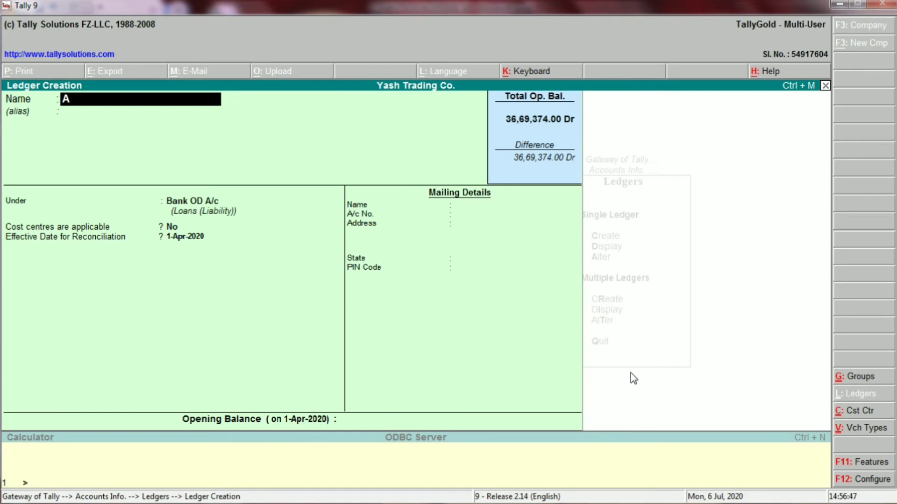
{"action": "type", "text": "UDIT FEE PA"}
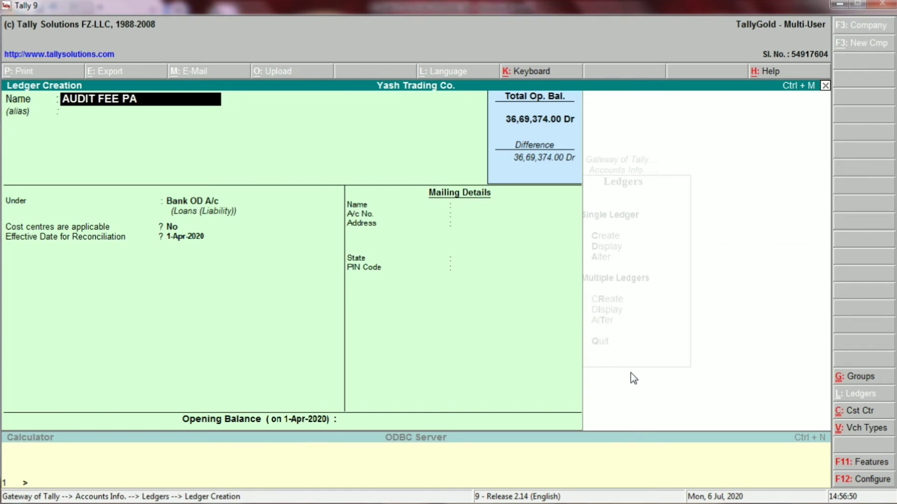
{"action": "type", "text": "YABLE"}
{"action": "key", "text": "Return"}
{"action": "key", "text": "Return"}
- Assign AUDIT FEE PAYABLE to Current Liabilities and step through to saving it
{"action": "key", "text": "alt+Tab"}
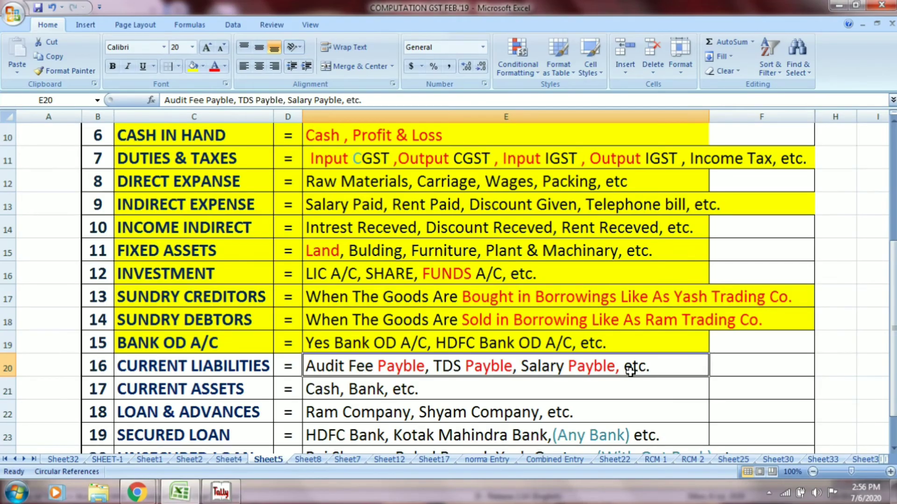
{"action": "left_click", "coordinate": [261, 367]}
{"action": "key", "text": "alt+Tab"}
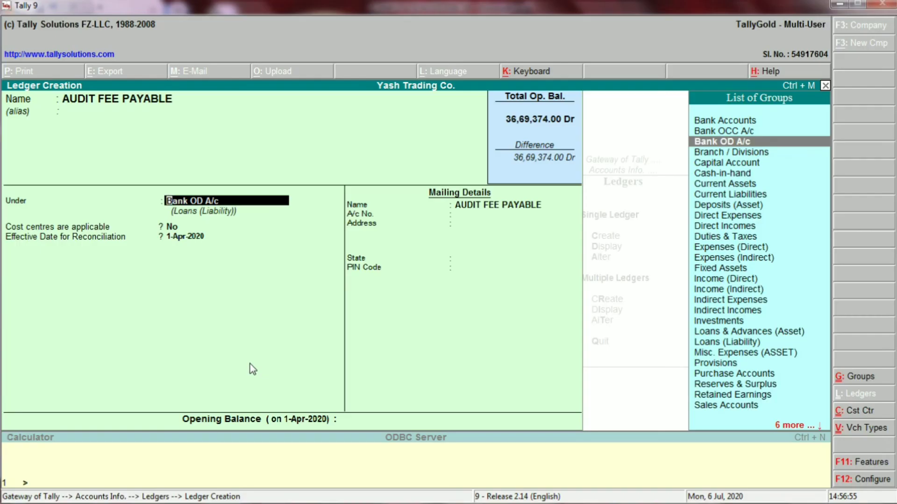
{"action": "type", "text": "CURR"}
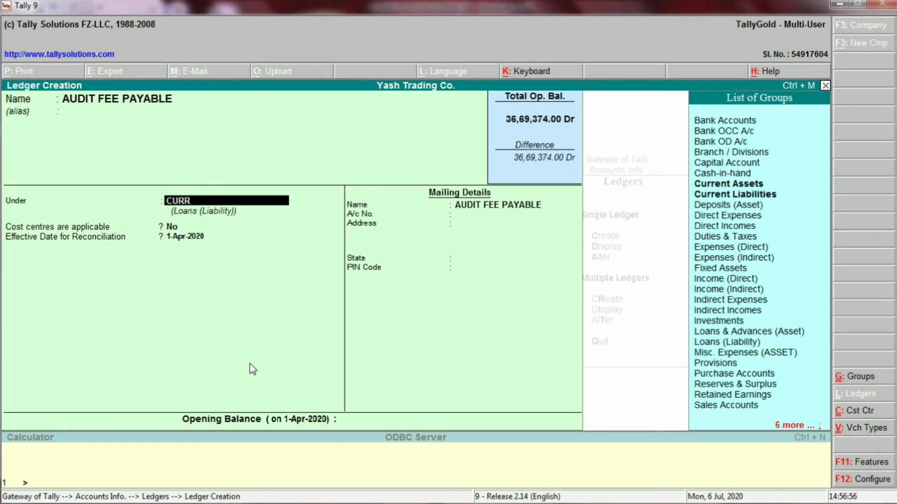
{"action": "key", "text": "Down"}
{"action": "key", "text": "Return"}
{"action": "key", "text": "Return"}
{"action": "key", "text": "Return"}
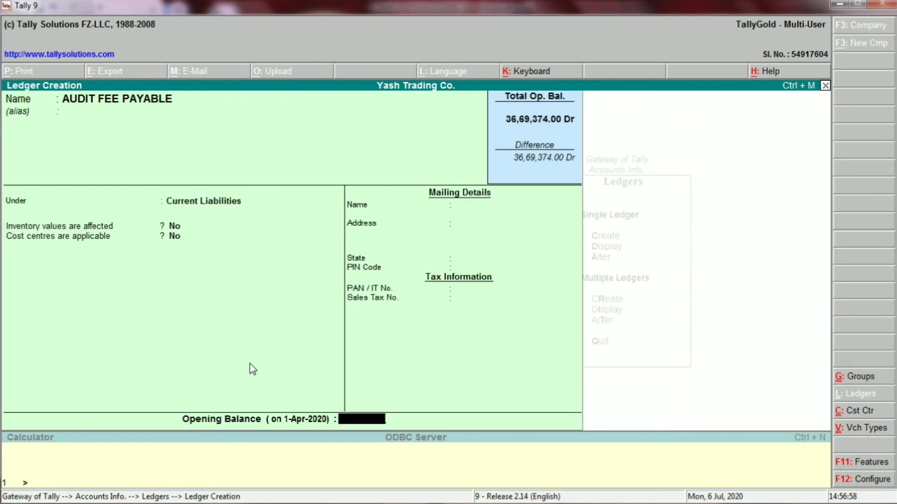
{"action": "key", "text": "Return"}
{"action": "key", "text": "Return"}
{"action": "key", "text": "alt+Tab"}
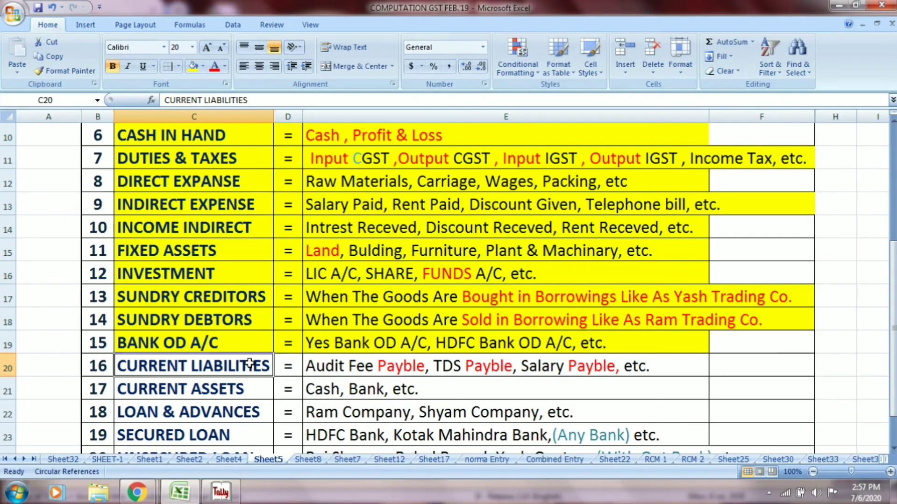
- Create the TDS PAYABLE ledger under Current Liabilities with default settings
{"action": "left_click", "coordinate": [474, 375]}
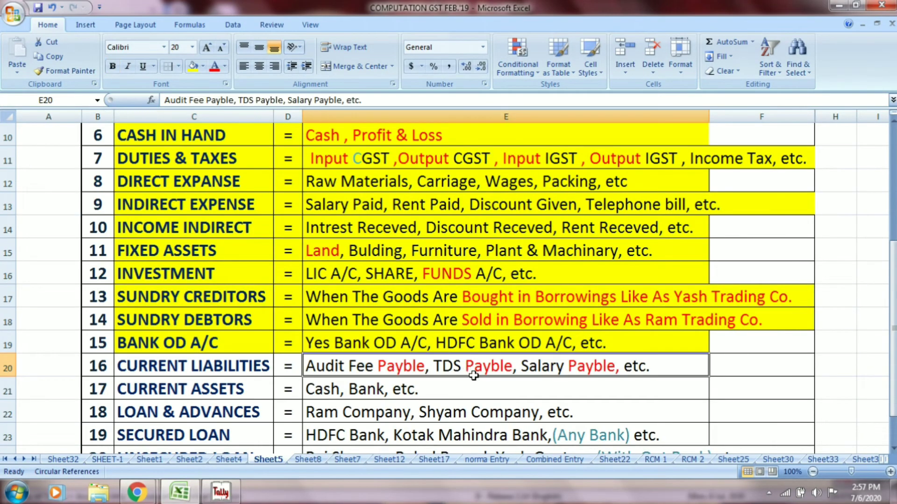
{"action": "key", "text": "alt+Tab"}
{"action": "type", "text": "TDS"}
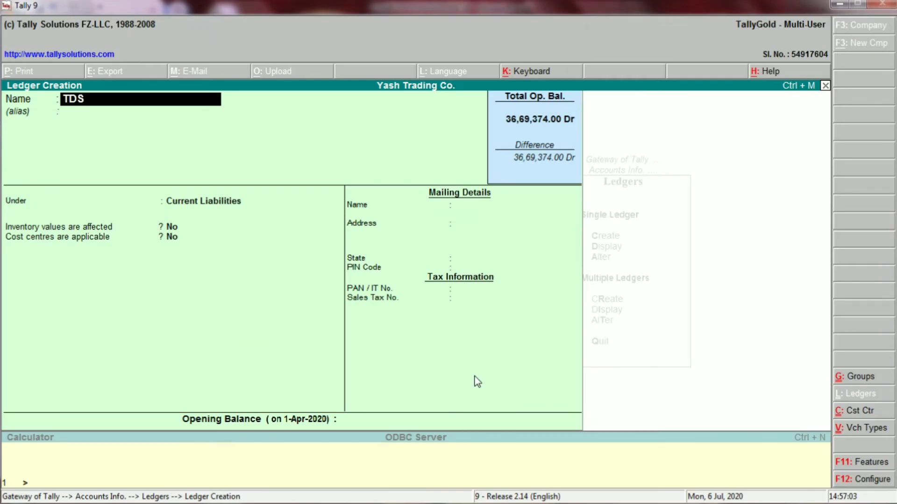
{"action": "type", "text": " PAYABLE"}
{"action": "key", "text": "Return"}
{"action": "key", "text": "Return"}
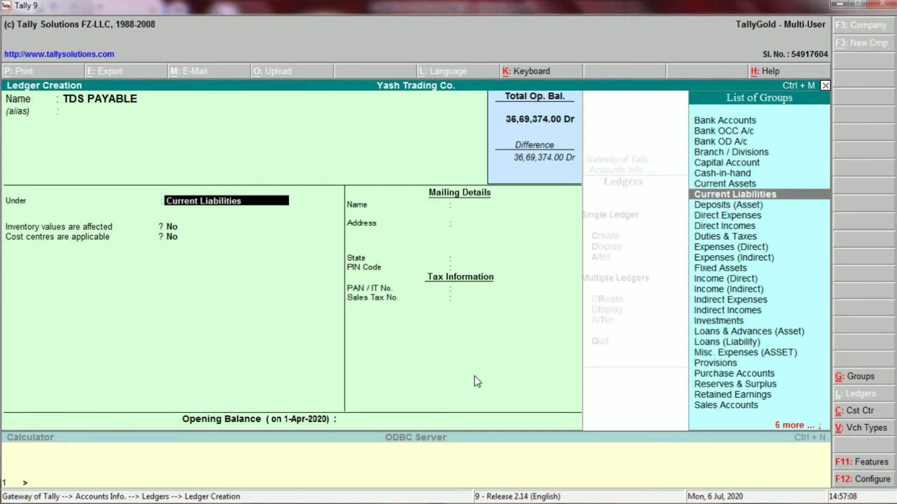
{"action": "key", "text": "Return"}
{"action": "key", "text": "Return"}
{"action": "key", "text": "Return"}
{"action": "key", "text": "Return"}
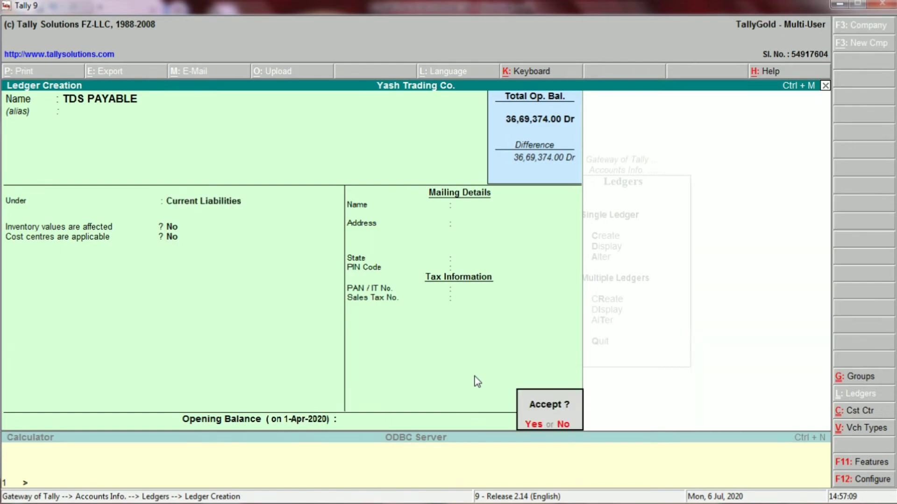
{"action": "key", "text": "Return"}
{"action": "key", "text": "alt+Tab"}
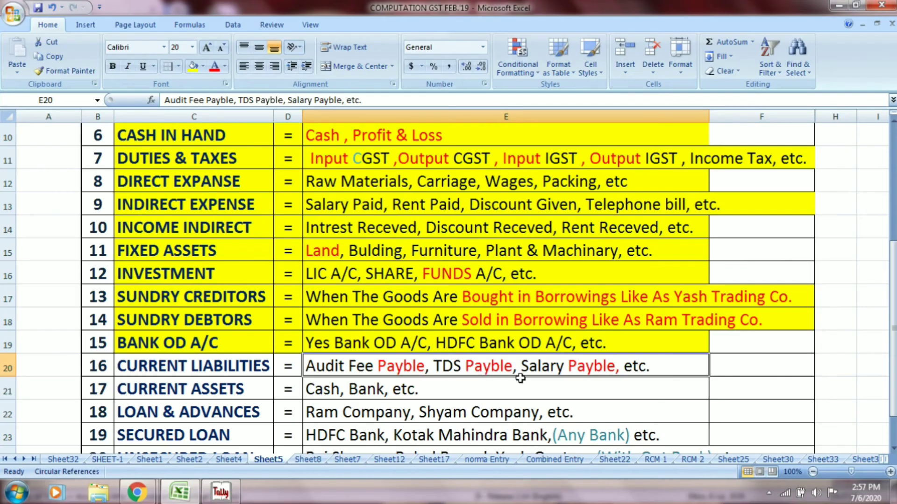
- Create the SALARY PAYABLE ledger under Current Liabilities and return to Excel
{"action": "key", "text": "alt+Tab"}
{"action": "type", "text": "SALA"}
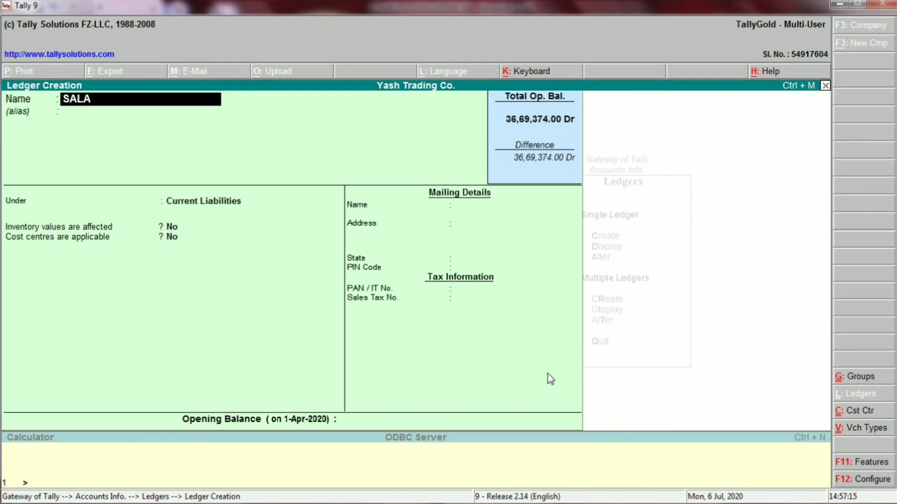
{"action": "type", "text": "RY PAYAB"}
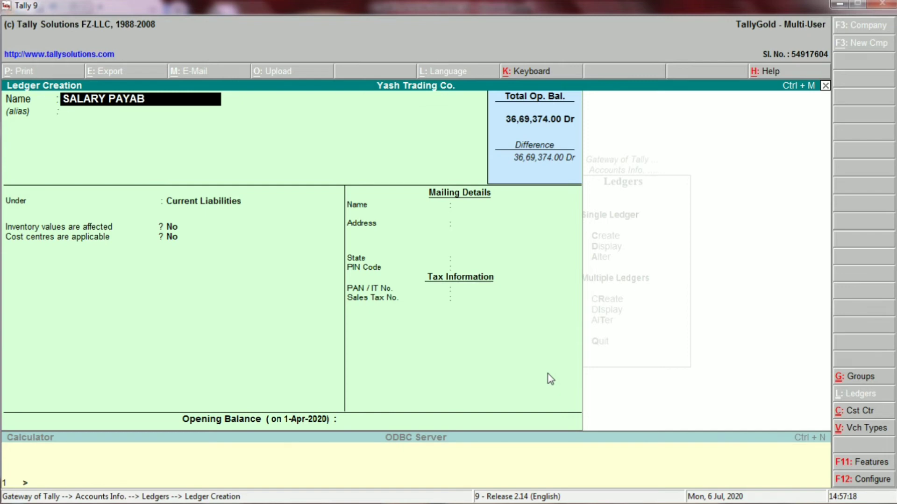
{"action": "type", "text": "LE"}
{"action": "key", "text": "Return"}
{"action": "key", "text": "Return"}
{"action": "key", "text": "Return"}
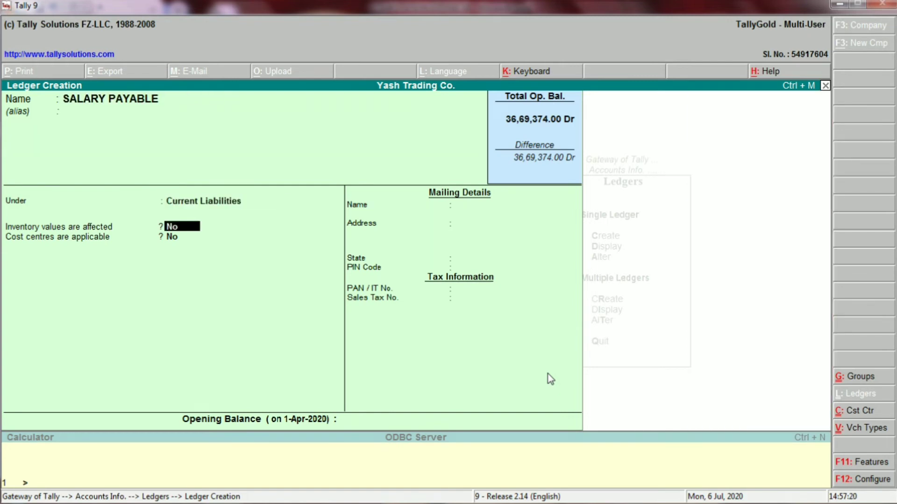
{"action": "key", "text": "Return"}
{"action": "key", "text": "Return"}
{"action": "key", "text": "Return"}
{"action": "key", "text": "Return"}
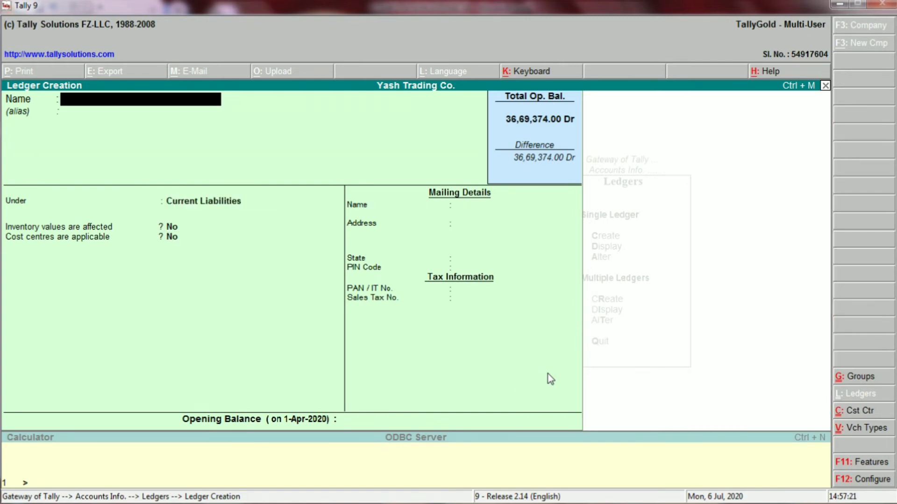
{"action": "key", "text": "alt+Tab"}
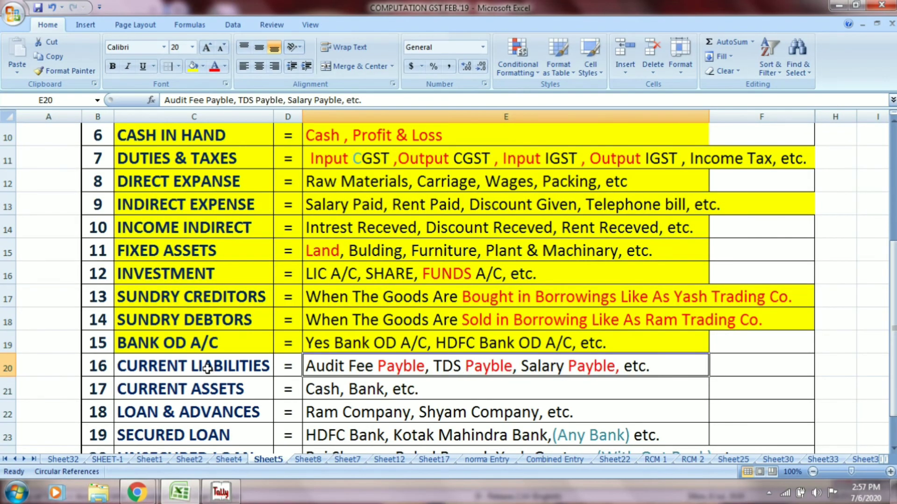
- Shade cells C20:E20 yellow, then review the CURRENT ASSETS examples in C21 and E21
{"action": "left_click_drag", "start_coordinate": [207, 368], "coordinate": [308, 365]}
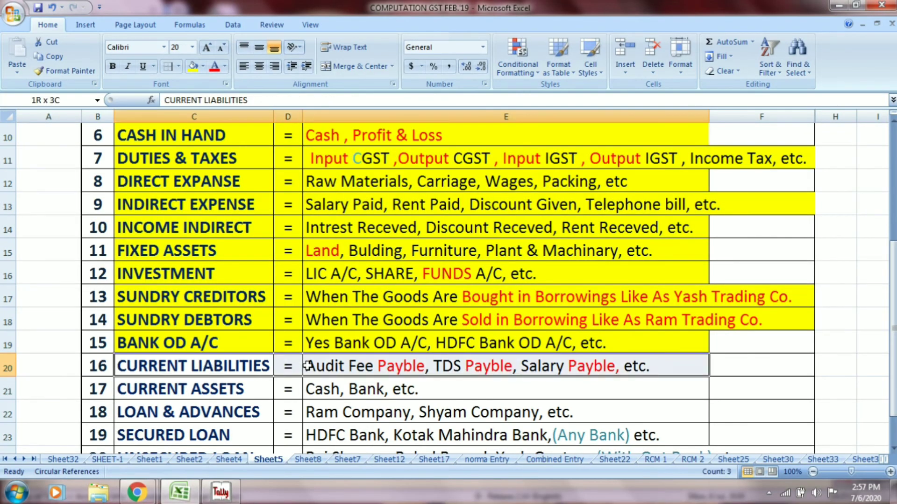
{"action": "left_click", "coordinate": [192, 66]}
{"action": "scroll", "coordinate": [423, 336], "scroll_direction": "down", "scroll_amount": 2}
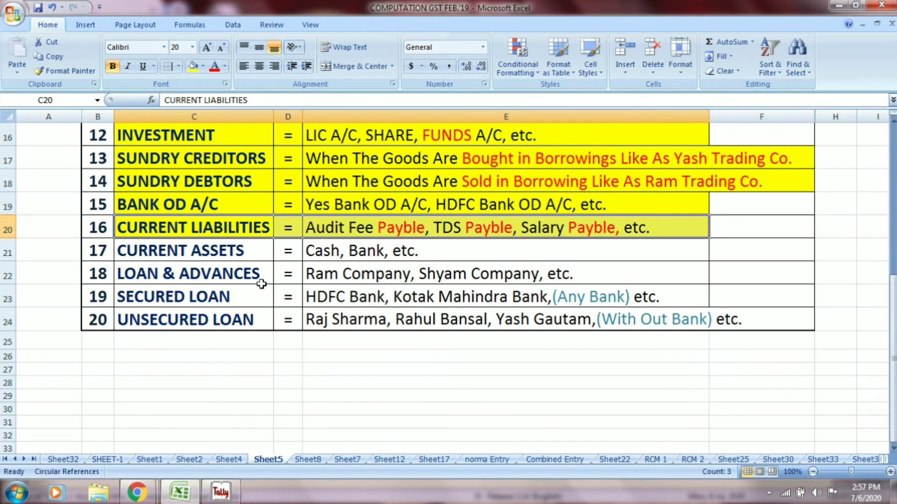
{"action": "left_click", "coordinate": [199, 255]}
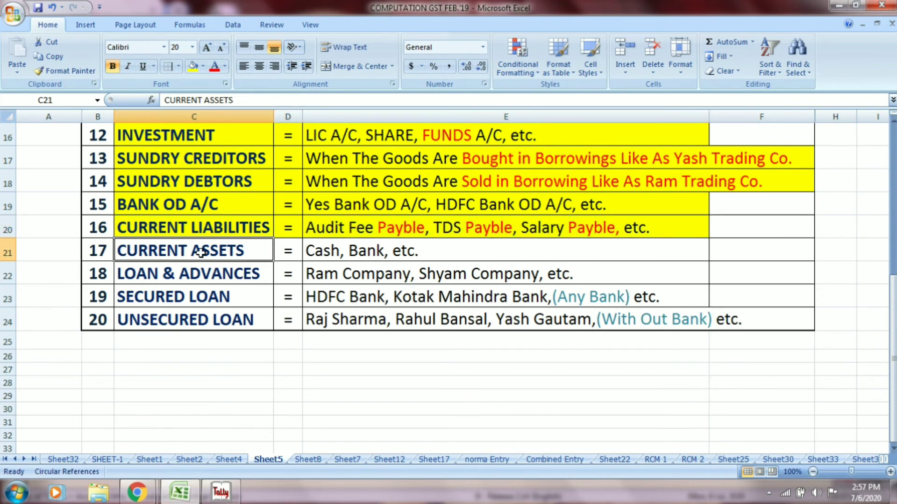
{"action": "left_click", "coordinate": [338, 252]}
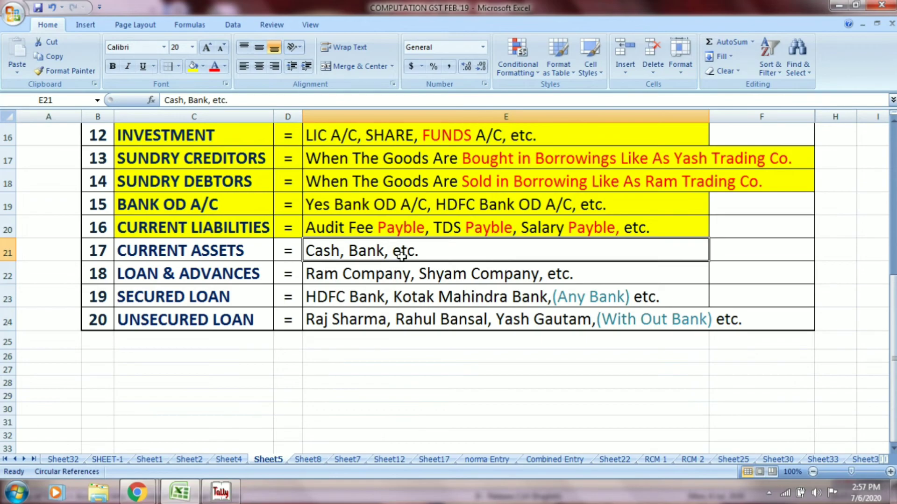
{"action": "key", "text": "alt+Tab"}
{"action": "key", "text": "alt+Tab"}
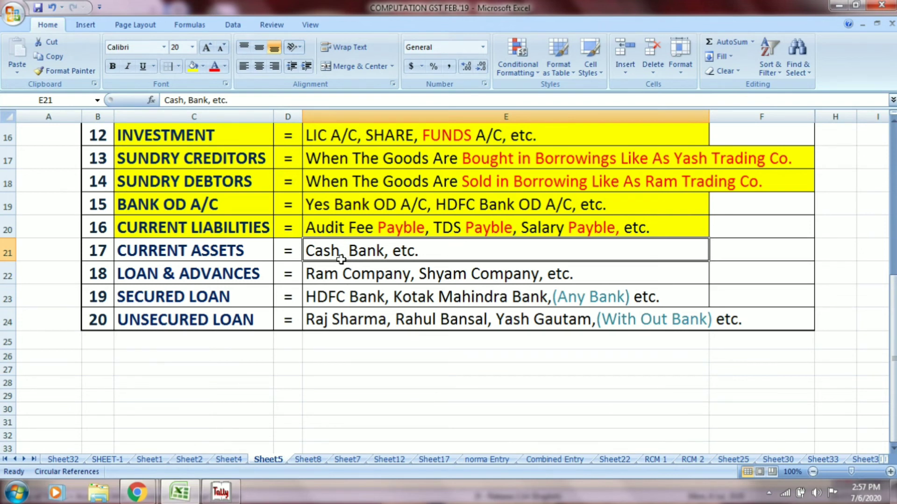
- Shade C21:E21 yellow, then review the LOAN & ADVANCES heading and its Ram Company, Shyam Company examples
{"action": "key", "text": "alt"}
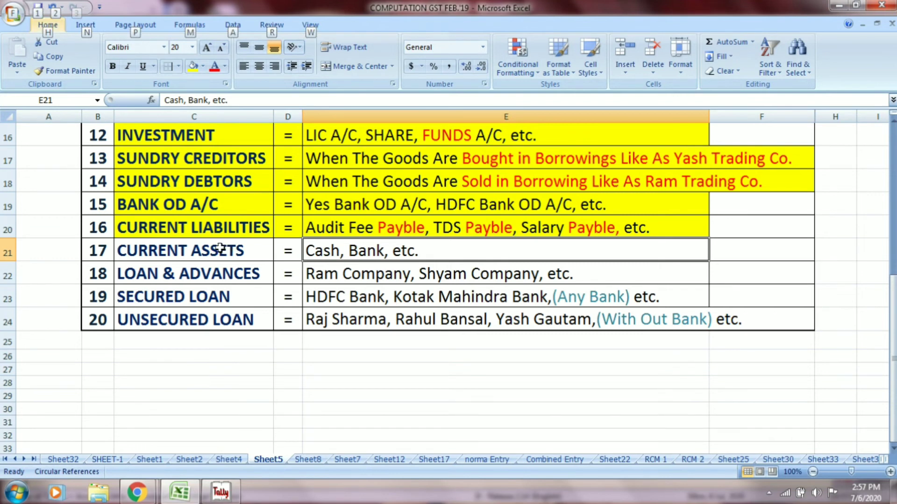
{"action": "left_click_drag", "start_coordinate": [224, 248], "coordinate": [338, 249]}
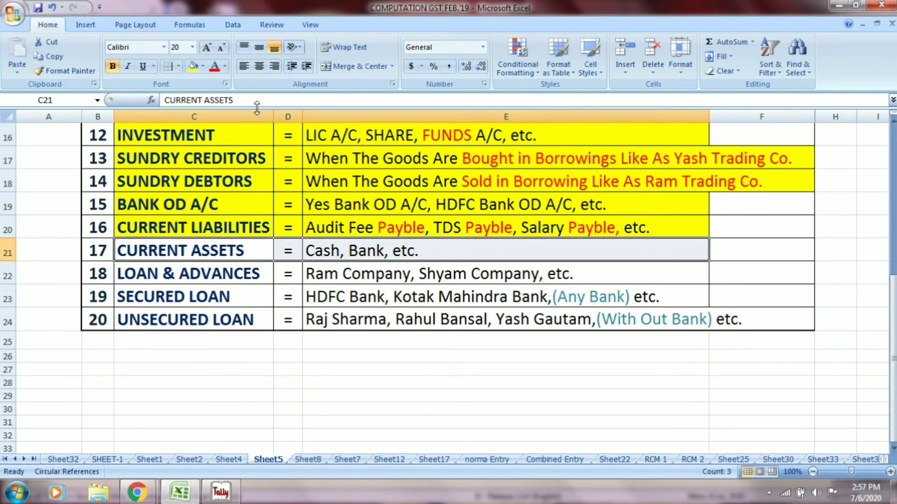
{"action": "left_click", "coordinate": [192, 66]}
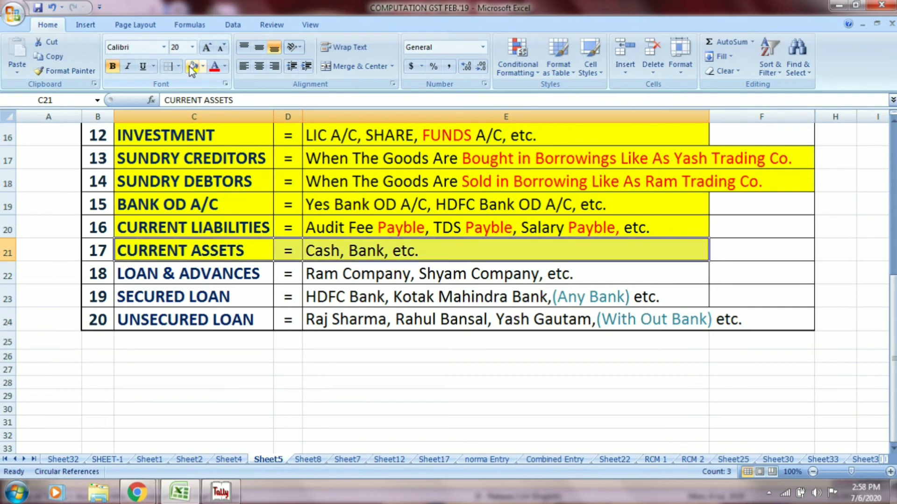
{"action": "left_click", "coordinate": [235, 277]}
{"action": "left_click", "coordinate": [347, 275]}
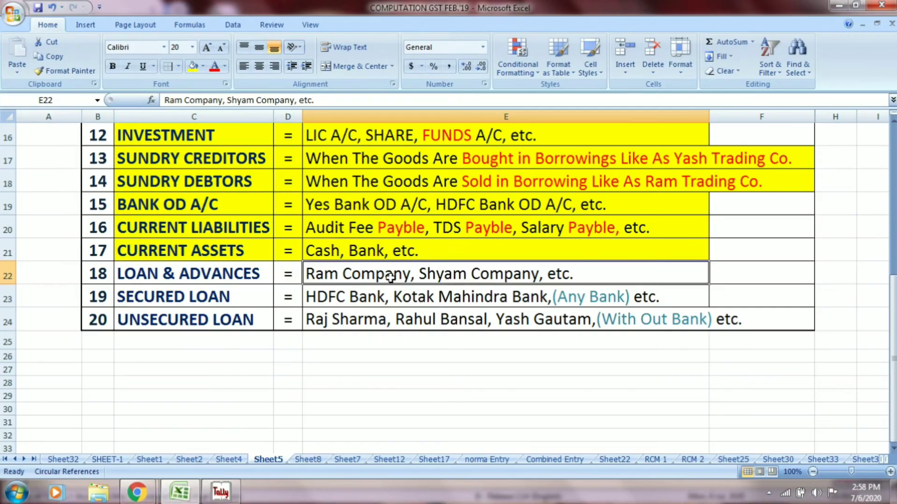
- Name a new Tally ledger RAM CO and filter its group list with LOAN
{"action": "key", "text": "alt+Tab"}
{"action": "type", "text": "RA"}
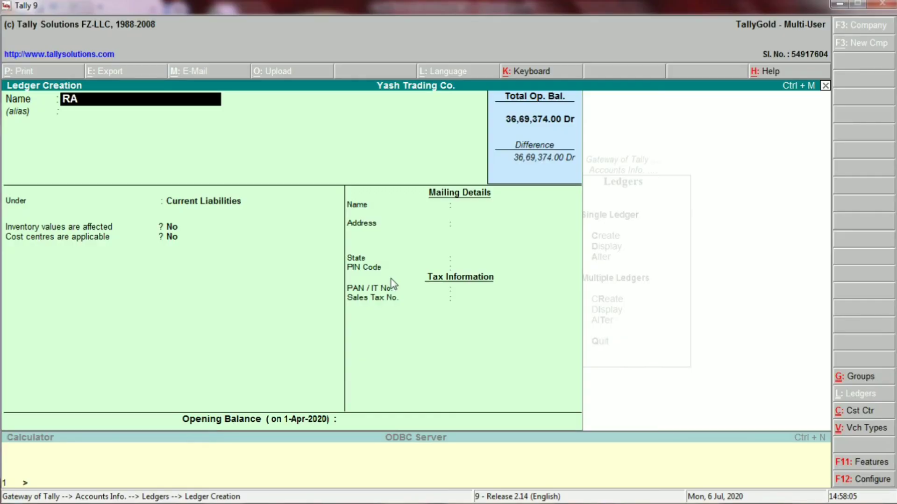
{"action": "type", "text": "M CO."}
{"action": "key", "text": "Return"}
{"action": "key", "text": "Return"}
{"action": "key", "text": "alt+Tab"}
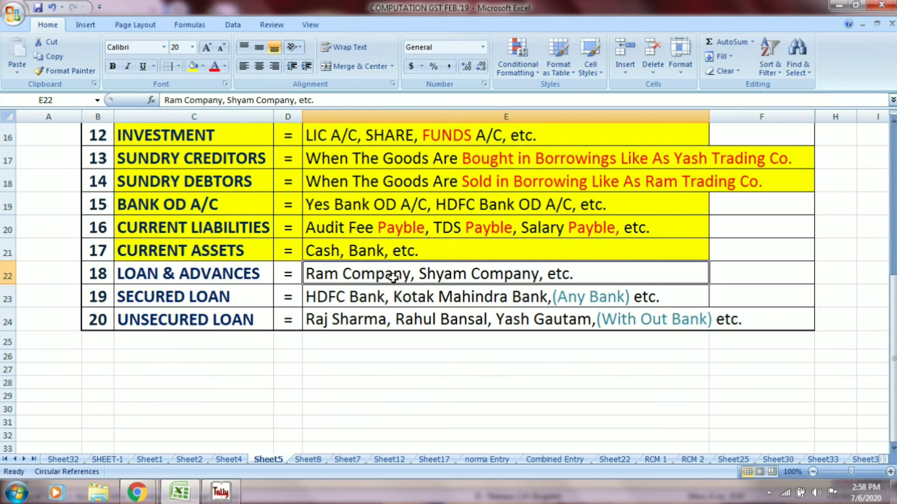
{"action": "key", "text": "alt+Tab"}
{"action": "type", "text": "LOAN"}
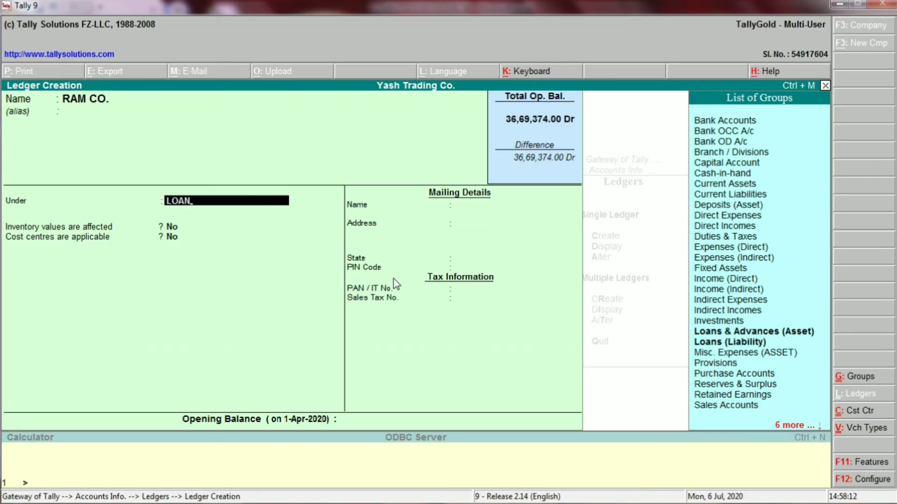
{"action": "key", "text": "alt+Tab"}
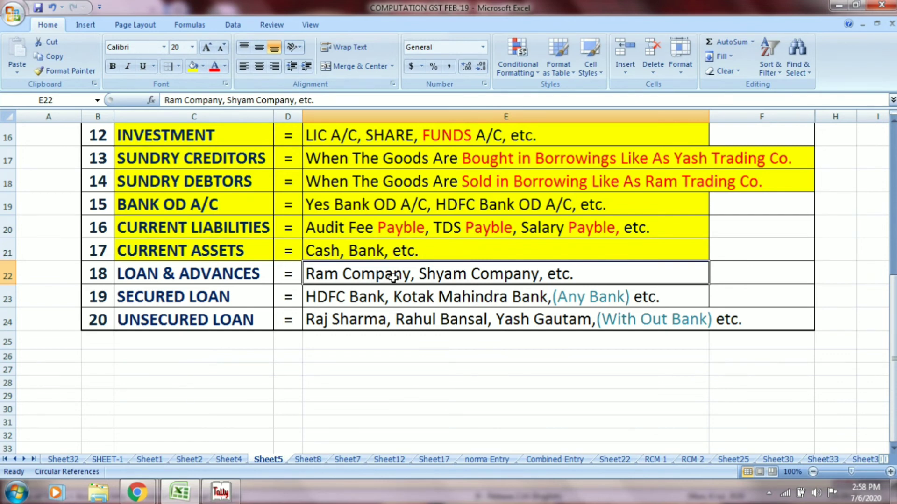
{"action": "key", "text": "Left"}
{"action": "key", "text": "Left"}
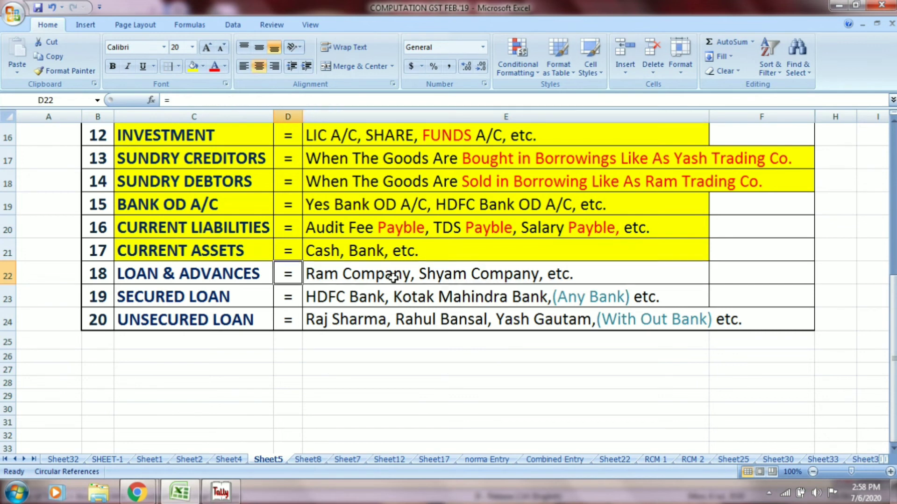
- Change C22 to LOAN & ADVANCES ASSET and widen column C to fit it
{"action": "key", "text": "F2"}
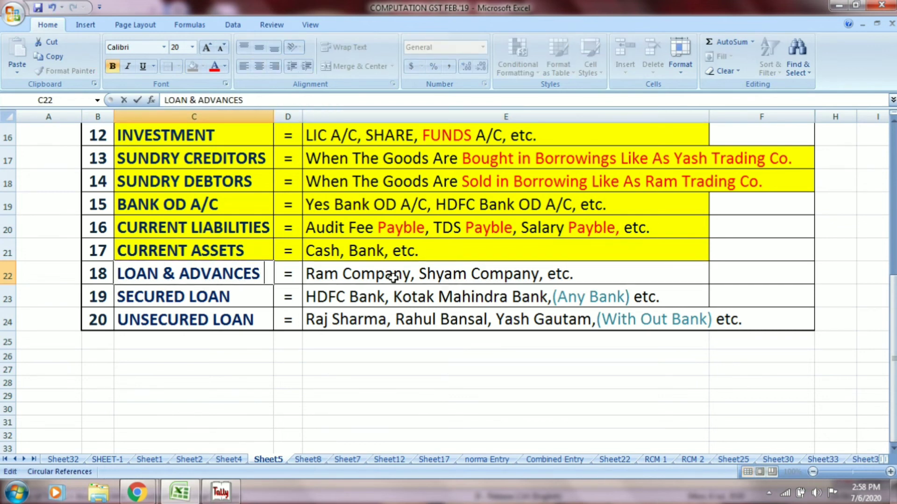
{"action": "type", "text": "ASSES"}
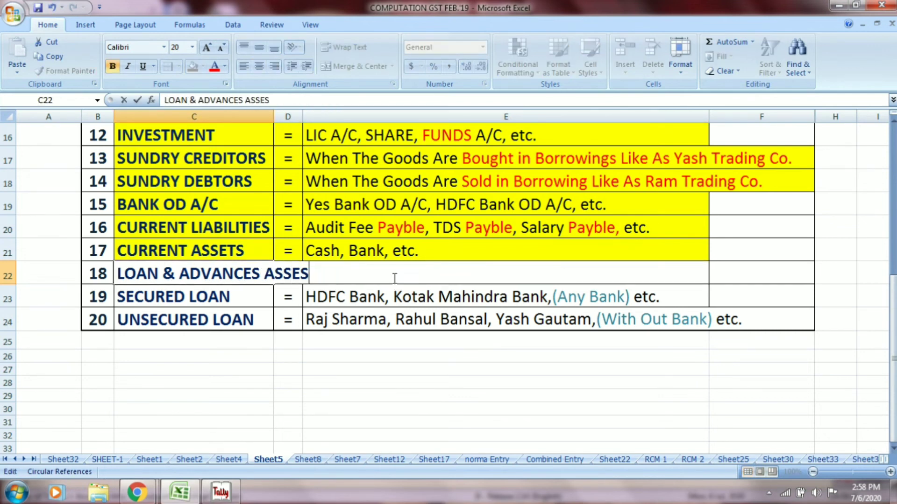
{"action": "key", "text": "alt+Tab"}
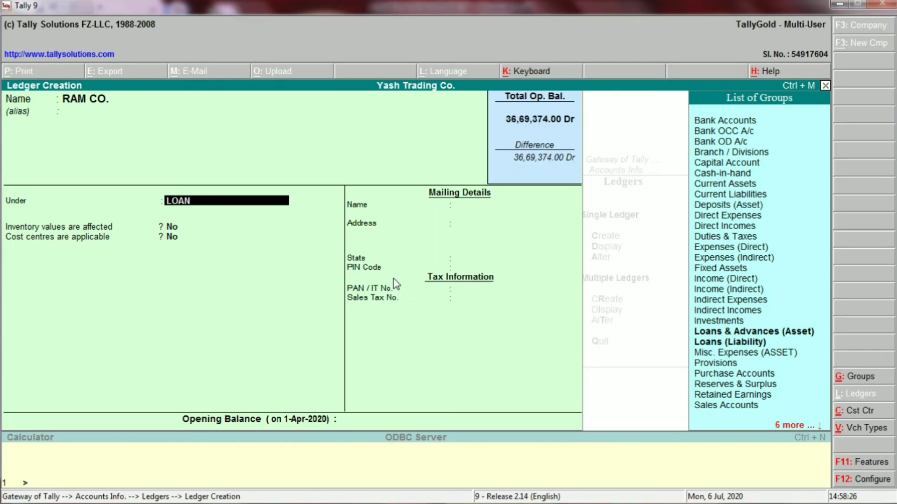
{"action": "key", "text": "alt+Tab"}
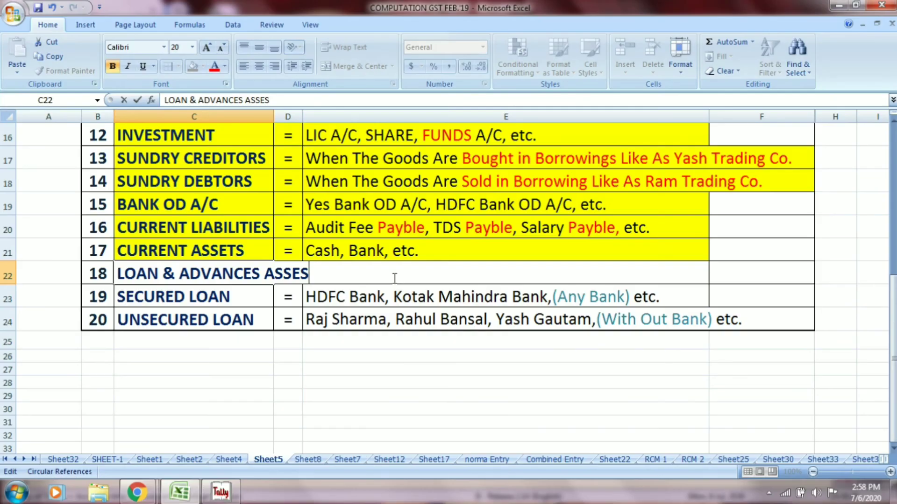
{"action": "key", "text": "BackSpace"}
{"action": "type", "text": "T"}
{"action": "key", "text": "Return"}
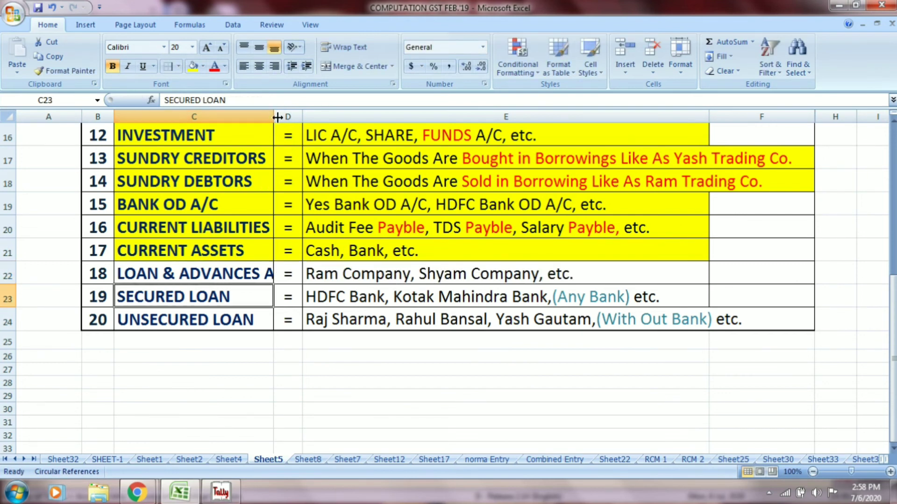
{"action": "left_click_drag", "start_coordinate": [274, 116], "coordinate": [315, 120]}
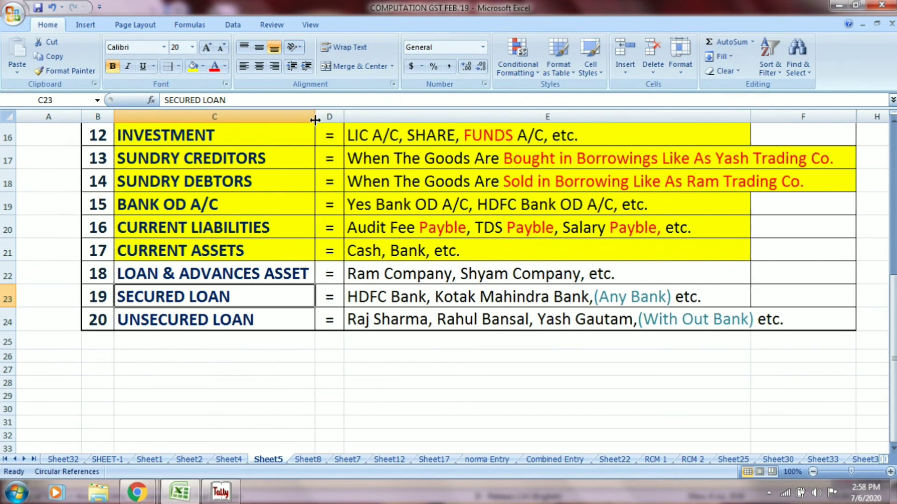
{"action": "left_click", "coordinate": [385, 273]}
{"action": "key", "text": "alt+Tab"}
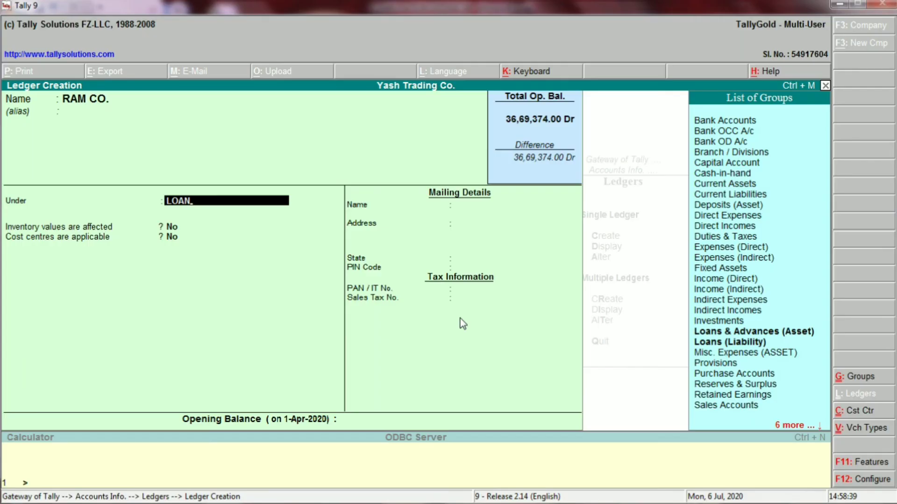
- Save the RAM CO. ledger under Loans & Advances (Asset)
{"action": "key", "text": "Return"}
{"action": "key", "text": "Return"}
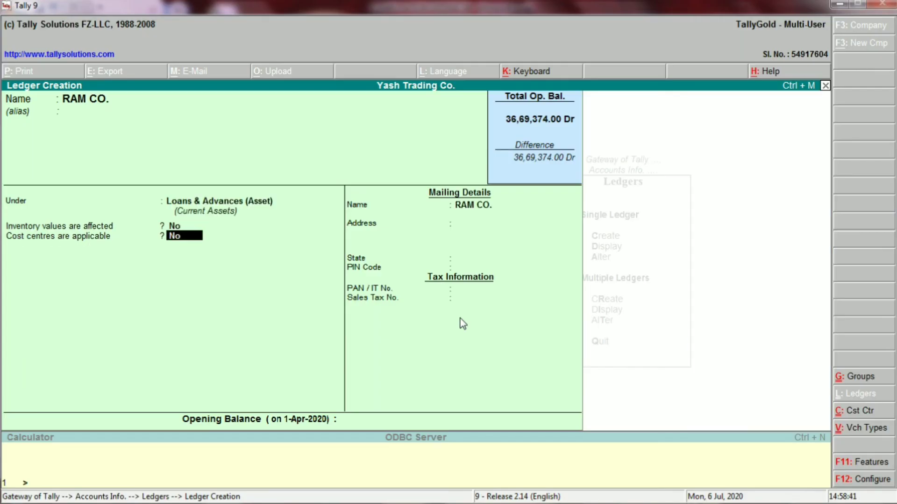
{"action": "key", "text": "Return"}
{"action": "key", "text": "Return"}
{"action": "key", "text": "Return"}
{"action": "key", "text": "Return"}
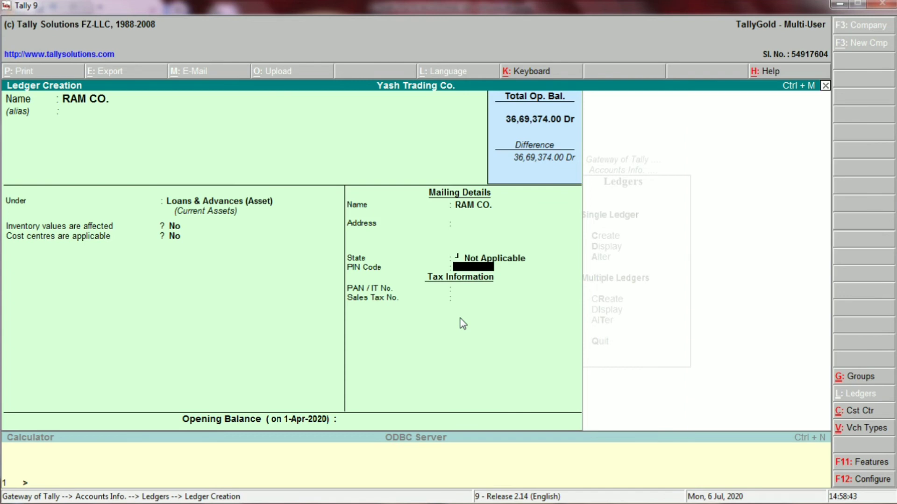
{"action": "key", "text": "Return"}
{"action": "key", "text": "Return"}
{"action": "key", "text": "Return"}
{"action": "key", "text": "Return"}
{"action": "key", "text": "Return"}
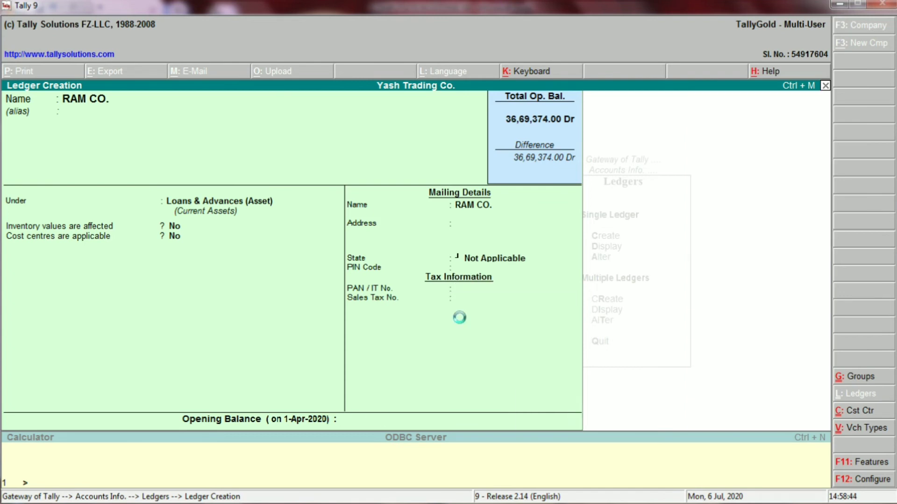
- Create and accept the SHYAM CO. ledger under Loans & Advances (Asset)
{"action": "key", "text": "alt+Tab"}
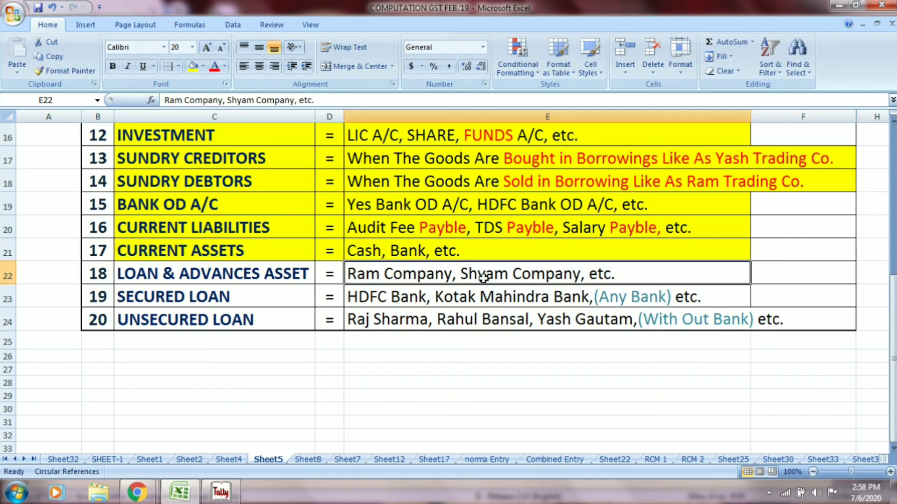
{"action": "key", "text": "alt+Tab"}
{"action": "type", "text": "SH"}
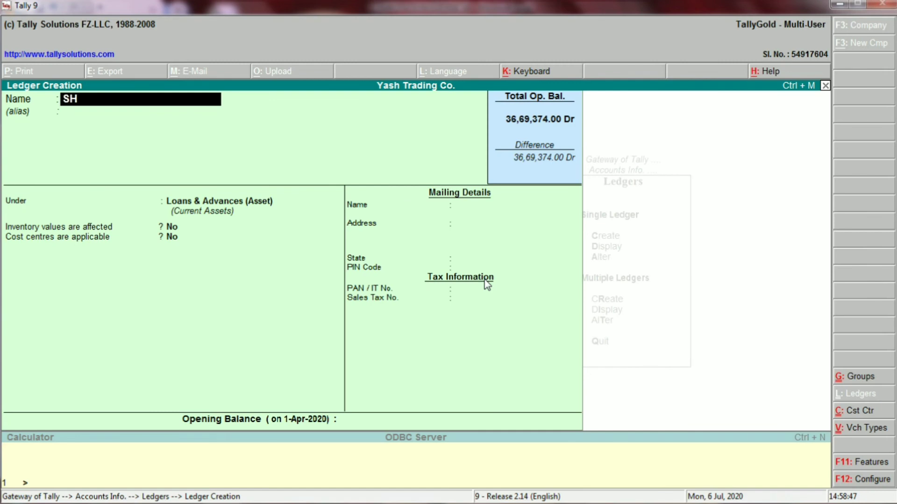
{"action": "type", "text": "YAM CO"}
{"action": "key", "text": "Return"}
{"action": "key", "text": "Return"}
{"action": "key", "text": "Return"}
{"action": "key", "text": "Return"}
{"action": "key", "text": "Return"}
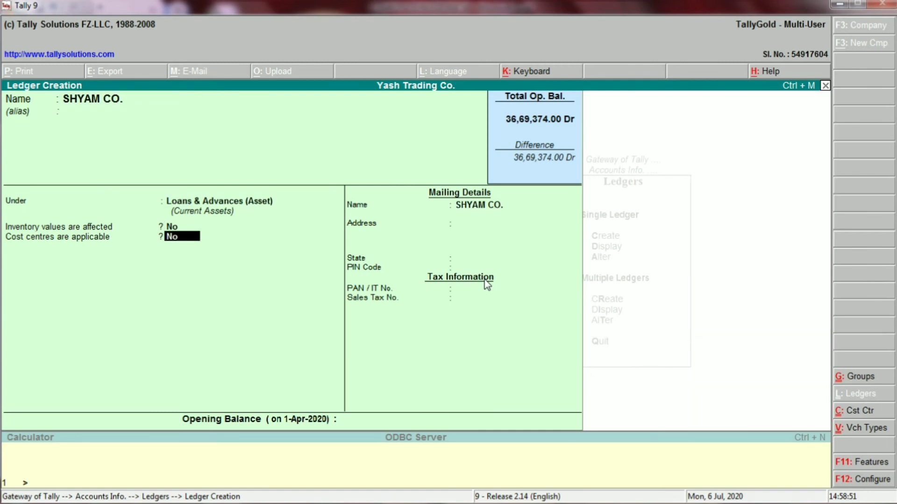
{"action": "key", "text": "Return"}
{"action": "key", "text": "Return"}
{"action": "key", "text": "Return"}
{"action": "key", "text": "Return"}
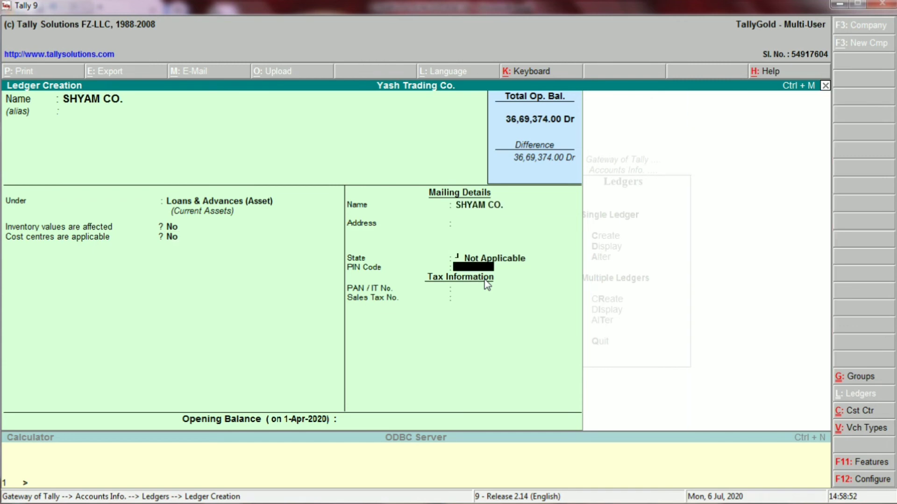
{"action": "key", "text": "Return"}
{"action": "key", "text": "Return"}
{"action": "key", "text": "Return"}
{"action": "left_click", "coordinate": [483, 278]}
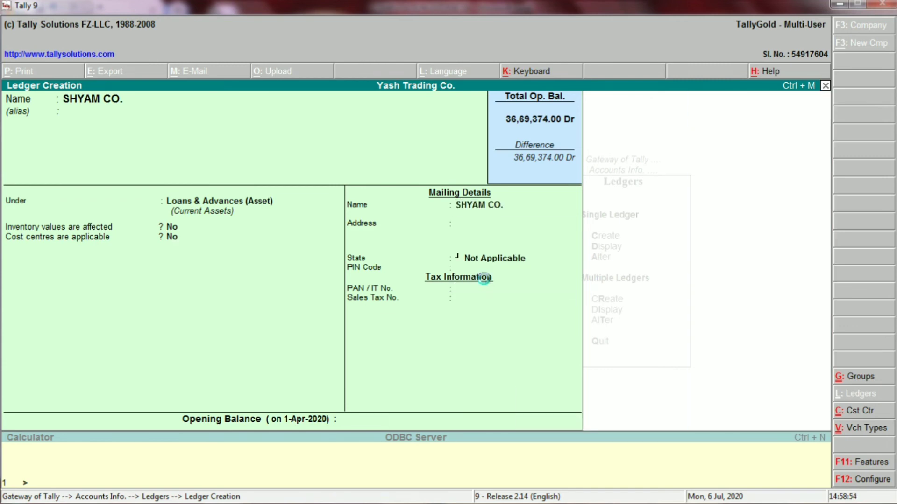
{"action": "key", "text": "alt+Tab"}
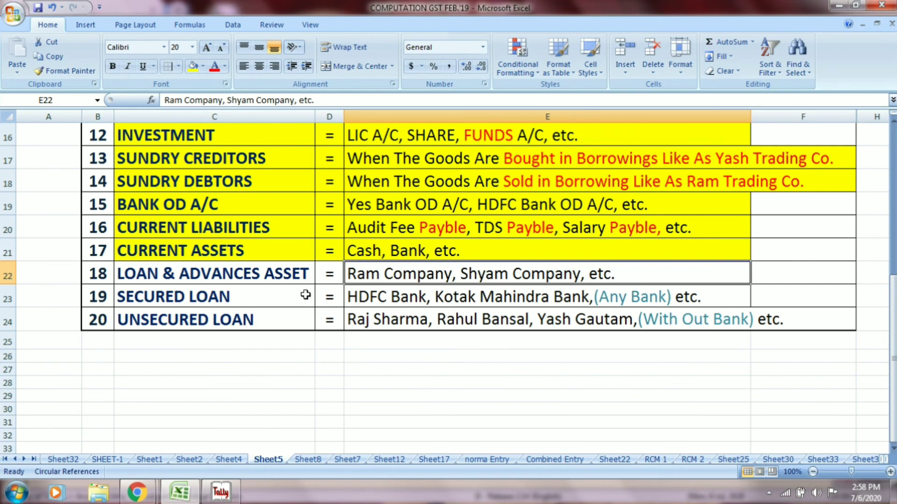
- Select row C22:E22 and review the SECURED LOAN bank examples in C23 and E23
{"action": "left_click_drag", "start_coordinate": [229, 271], "coordinate": [372, 276]}
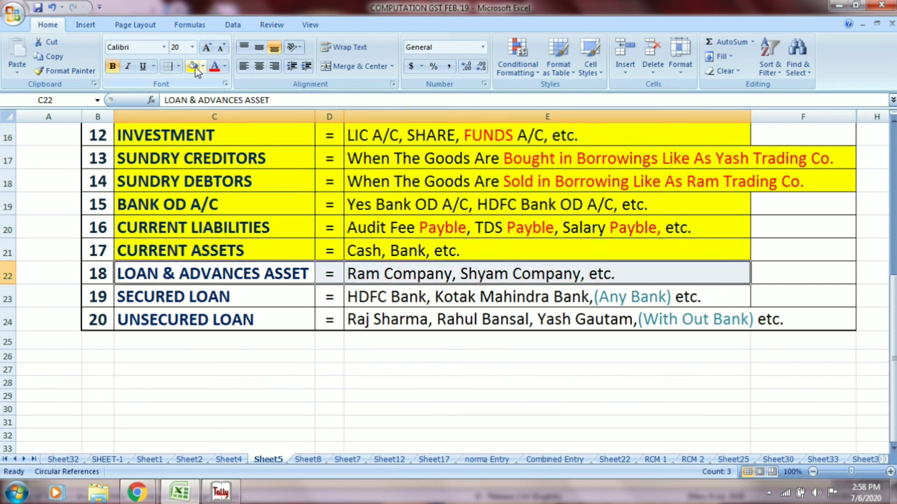
{"action": "key", "text": "alt+Tab"}
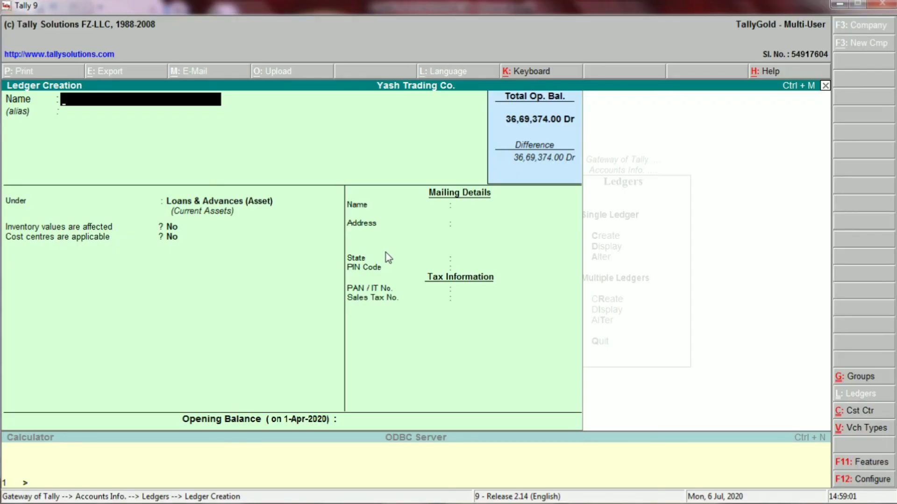
{"action": "key", "text": "alt+Tab"}
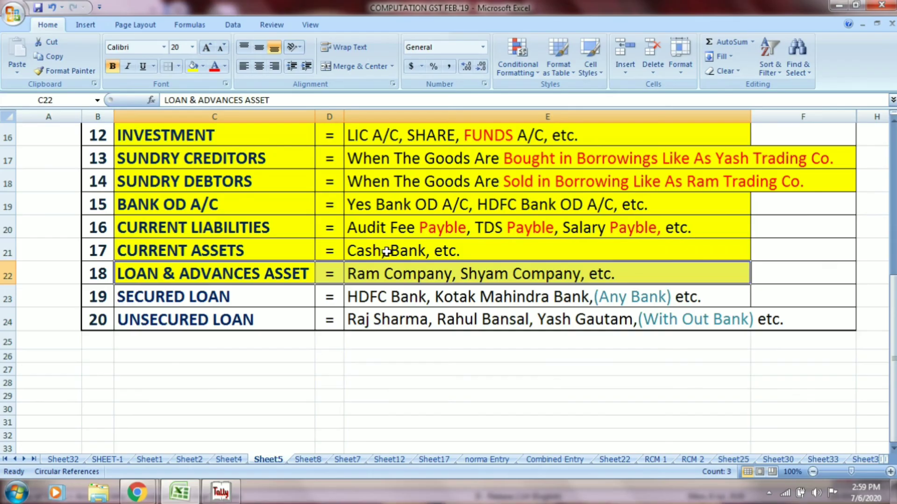
{"action": "left_click", "coordinate": [186, 299]}
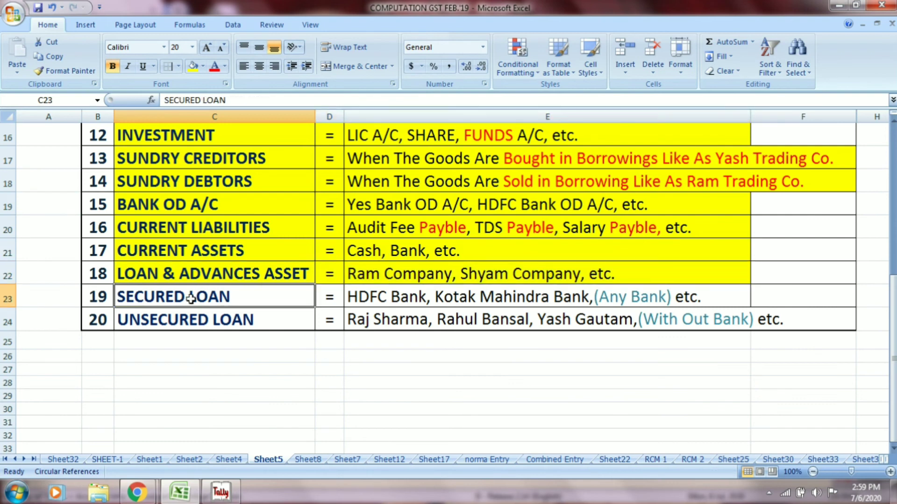
{"action": "left_click", "coordinate": [389, 302]}
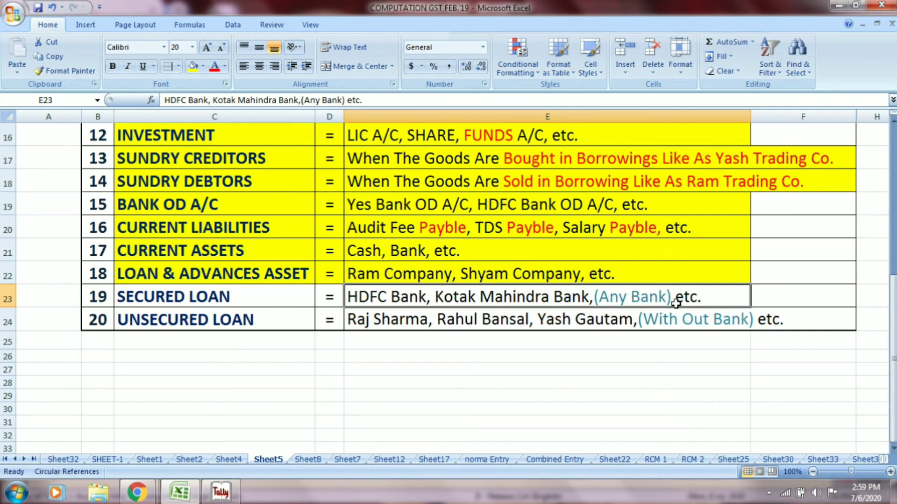
{"action": "key", "text": "alt+Tab"}
- Create the HDFC BANK ledger under Secured Loans
{"action": "type", "text": "HDF"}
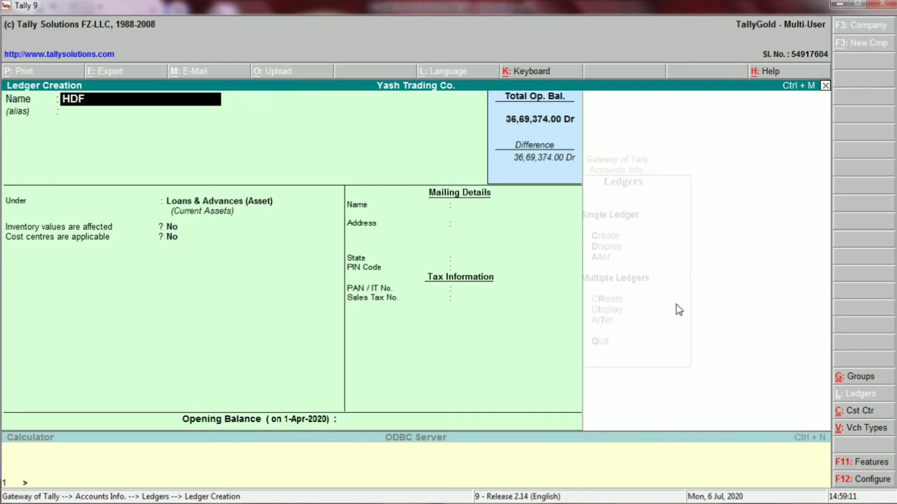
{"action": "type", "text": "C BANK"}
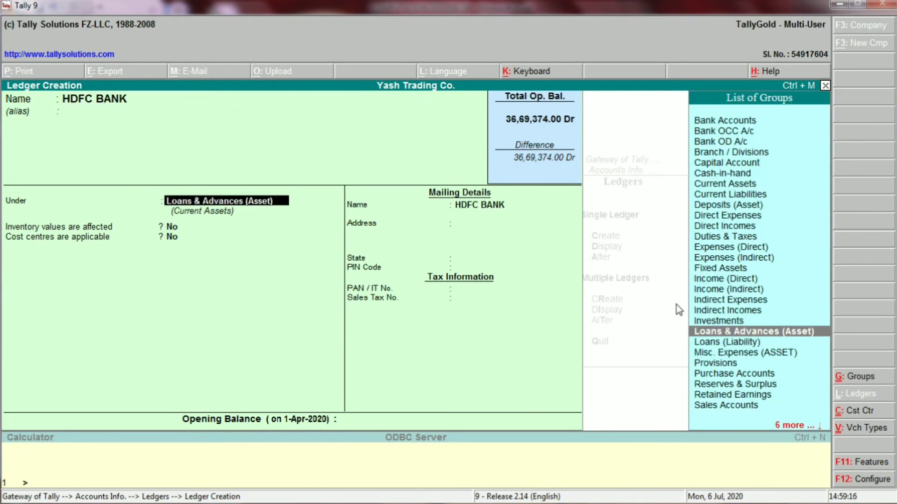
{"action": "key", "text": "alt+Tab"}
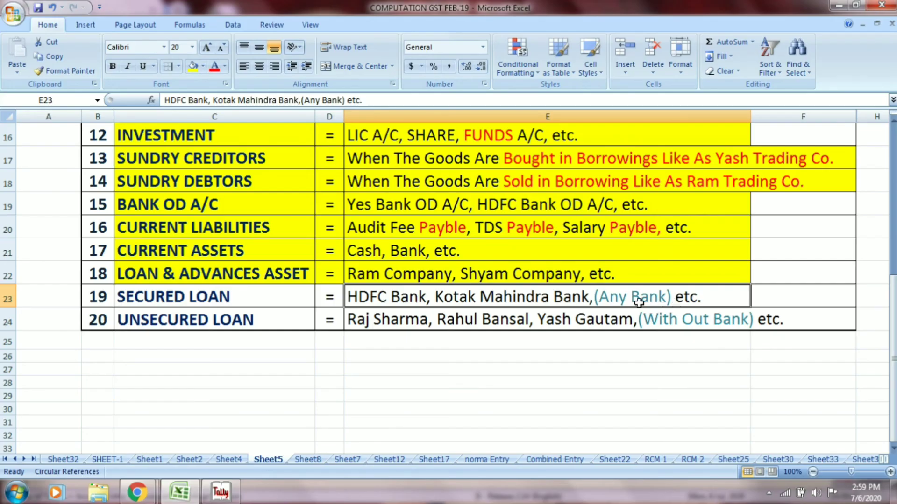
{"action": "left_click", "coordinate": [295, 303]}
{"action": "key", "text": "alt+Tab"}
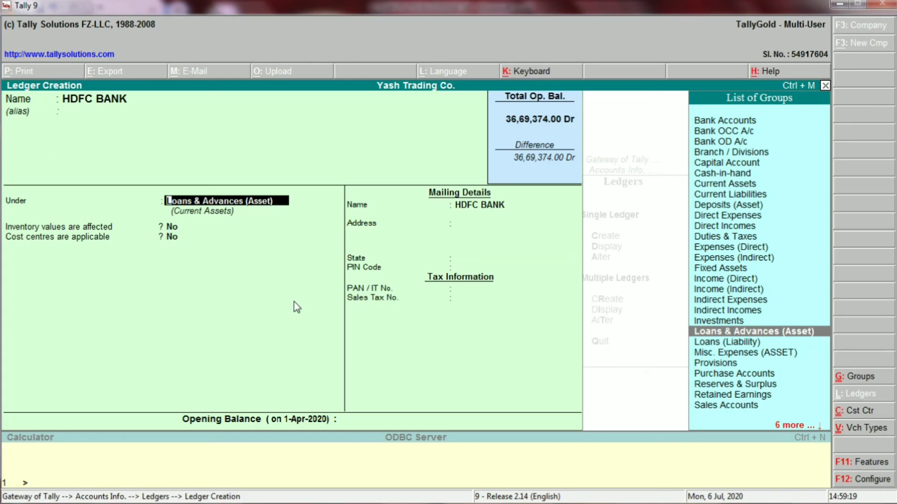
{"action": "type", "text": "SEC"}
{"action": "key", "text": "Return"}
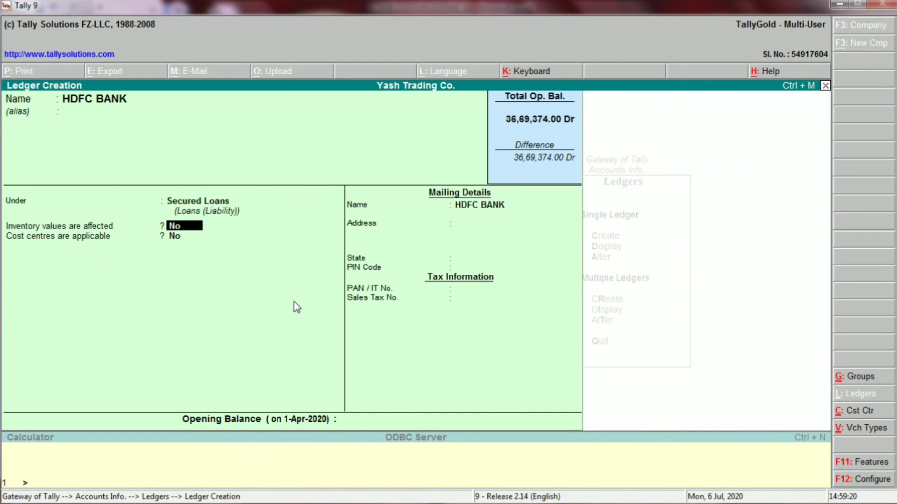
{"action": "key", "text": "Return"}
{"action": "key", "text": "Return"}
{"action": "key", "text": "Return"}
{"action": "key", "text": "Return"}
{"action": "key", "text": "Return"}
{"action": "key", "text": "Return"}
{"action": "key", "text": "Return"}
{"action": "key", "text": "Return"}
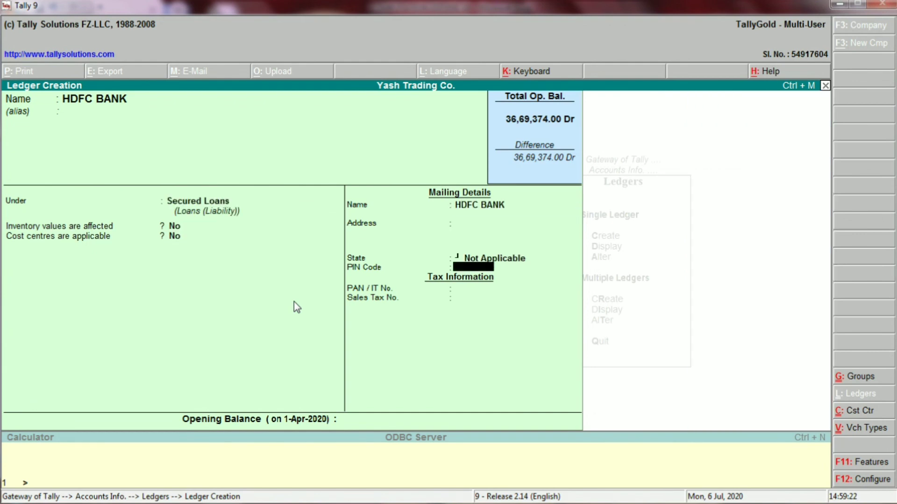
{"action": "key", "text": "Return"}
{"action": "key", "text": "Return"}
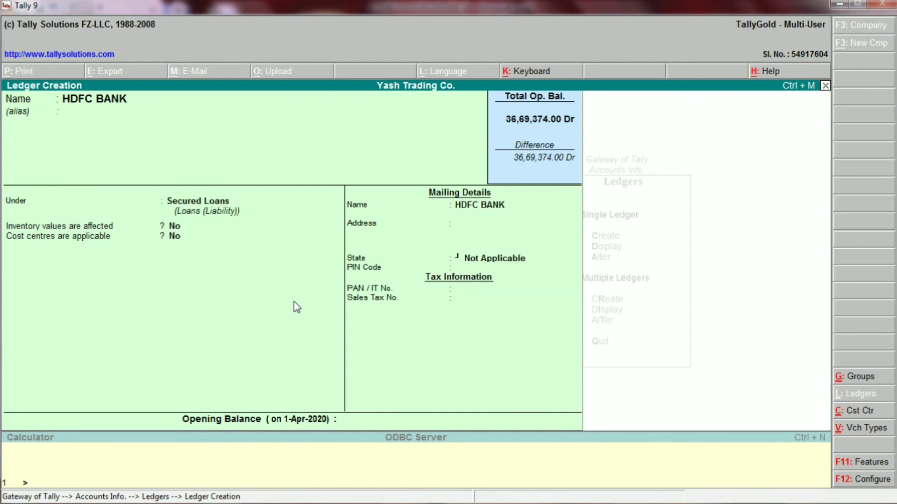
{"action": "key", "text": "alt+Tab"}
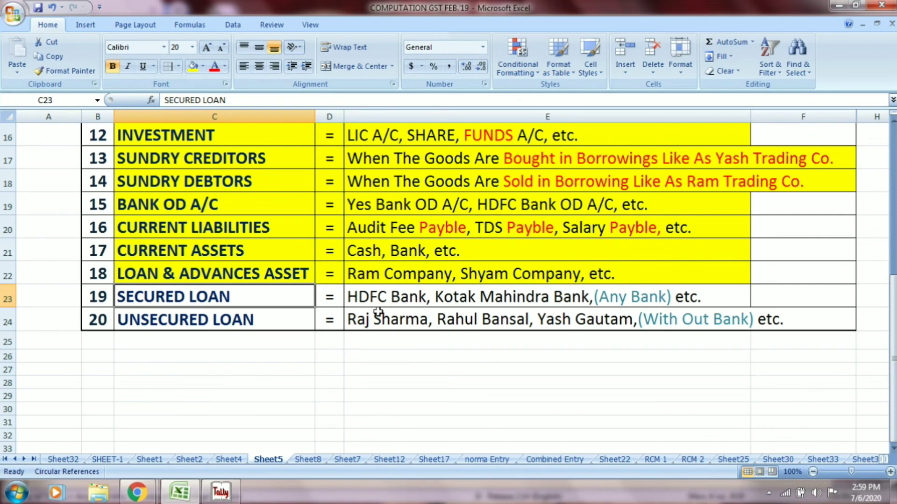
- Create and accept the KOTAK BANK ledger, also under Secured Loans
{"action": "left_click", "coordinate": [500, 297]}
{"action": "key", "text": "alt+Tab"}
{"action": "type", "text": "KOTA"}
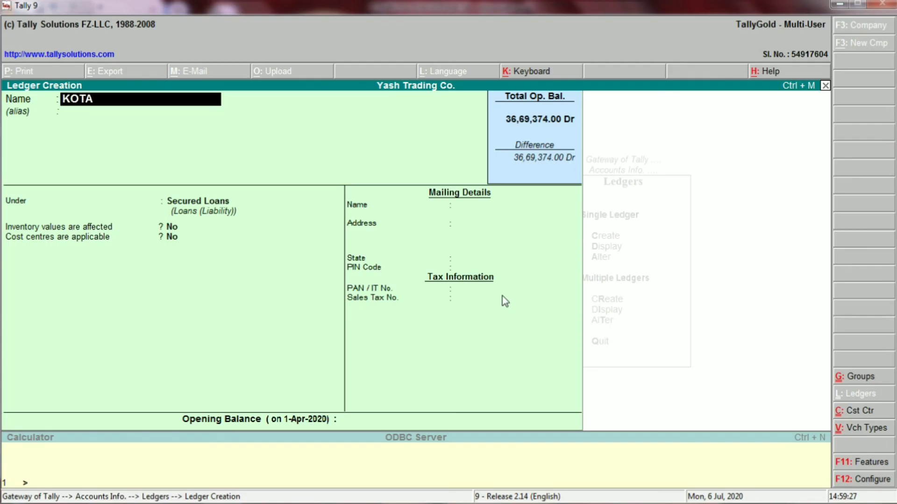
{"action": "type", "text": "K BANK"}
{"action": "key", "text": "Return"}
{"action": "key", "text": "Return"}
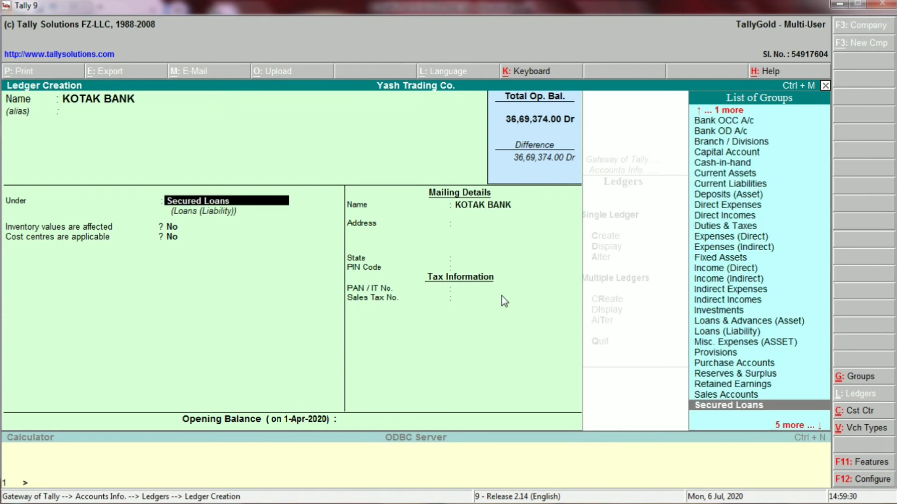
{"action": "key", "text": "Return"}
{"action": "key", "text": "Return"}
{"action": "key", "text": "Return"}
{"action": "key", "text": "Return"}
{"action": "key", "text": "Return"}
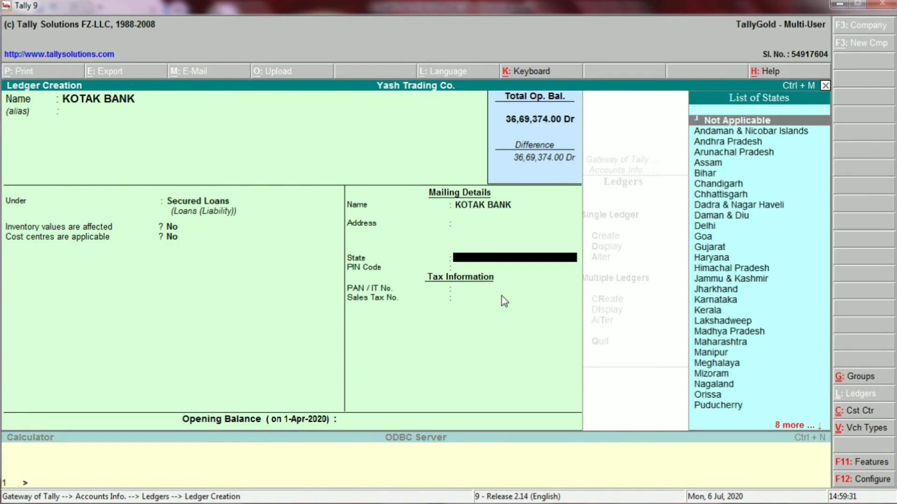
{"action": "key", "text": "Return"}
{"action": "key", "text": "Return"}
{"action": "key", "text": "Return"}
{"action": "key", "text": "Return"}
{"action": "key", "text": "Return"}
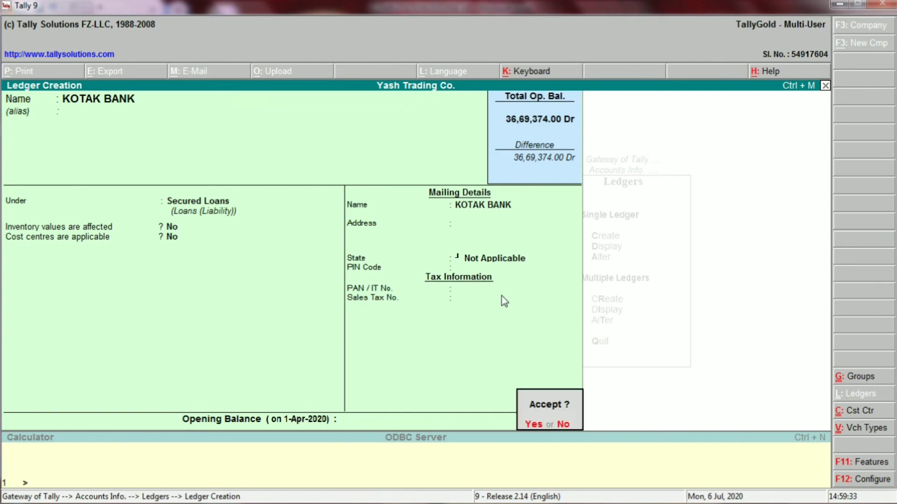
{"action": "key", "text": "Return"}
{"action": "key", "text": "alt+Tab"}
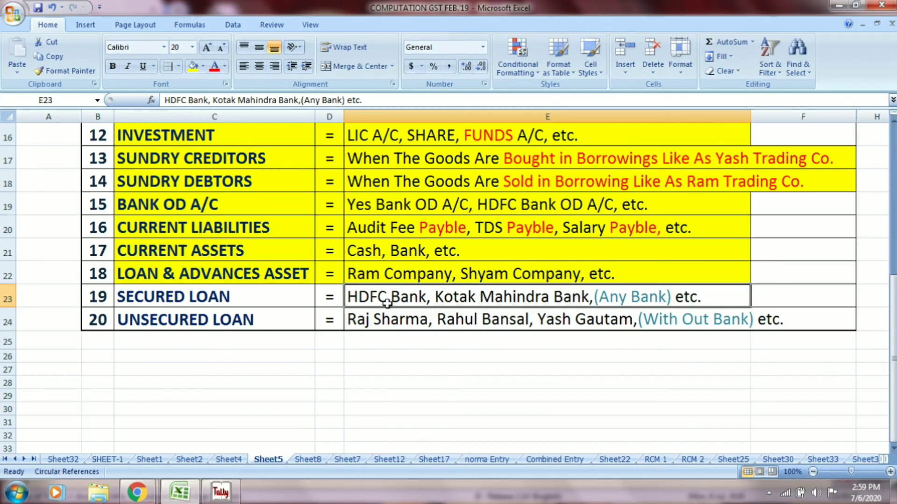
- Shade the SECURED LOAN row C23:E23 yellow and review the unsecured loan names in E24
{"action": "left_click_drag", "start_coordinate": [235, 291], "coordinate": [369, 296]}
{"action": "left_click", "coordinate": [194, 68]}
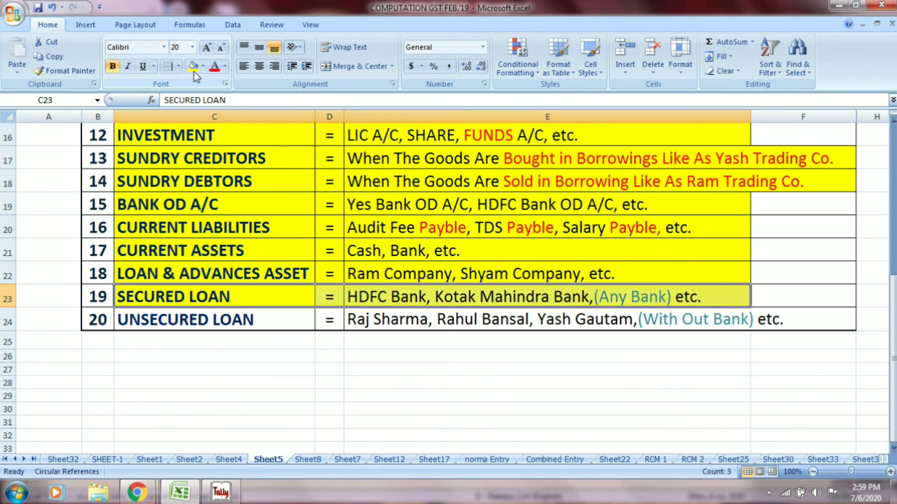
{"action": "left_click", "coordinate": [224, 321]}
{"action": "left_click_drag", "start_coordinate": [224, 321], "coordinate": [390, 326]}
{"action": "left_click", "coordinate": [414, 326]}
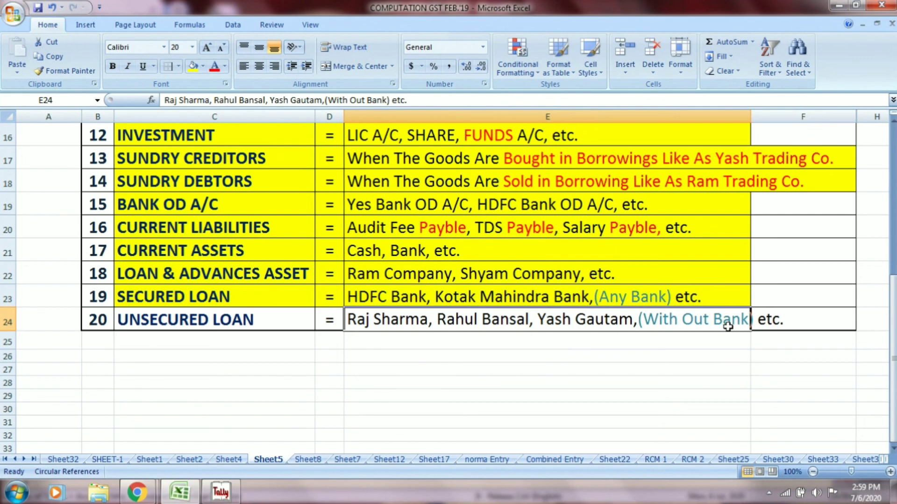
{"action": "key", "text": "alt+Tab"}
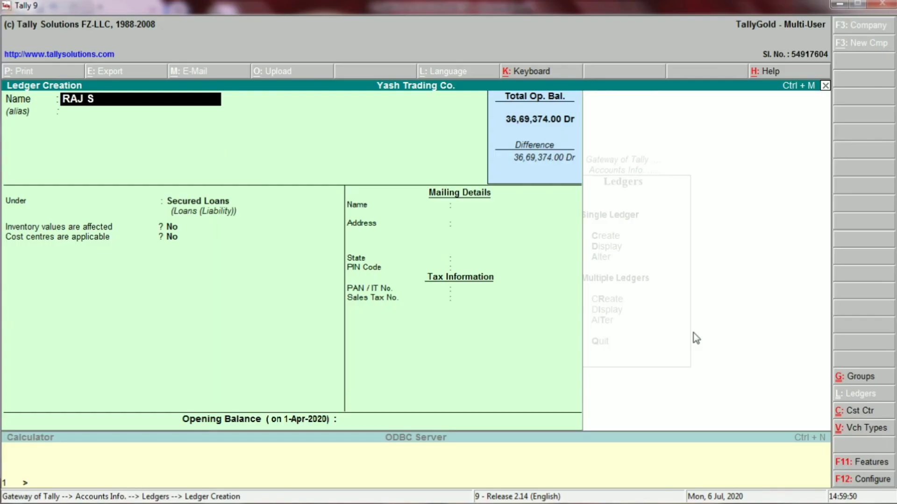
- Enter the first listed person's name as the ledger, set group Unsecured Loans, and accept
{"action": "type", "text": "ARMA"}
{"action": "key", "text": "Return"}
{"action": "key", "text": "Return"}
{"action": "key", "text": "alt+Tab"}
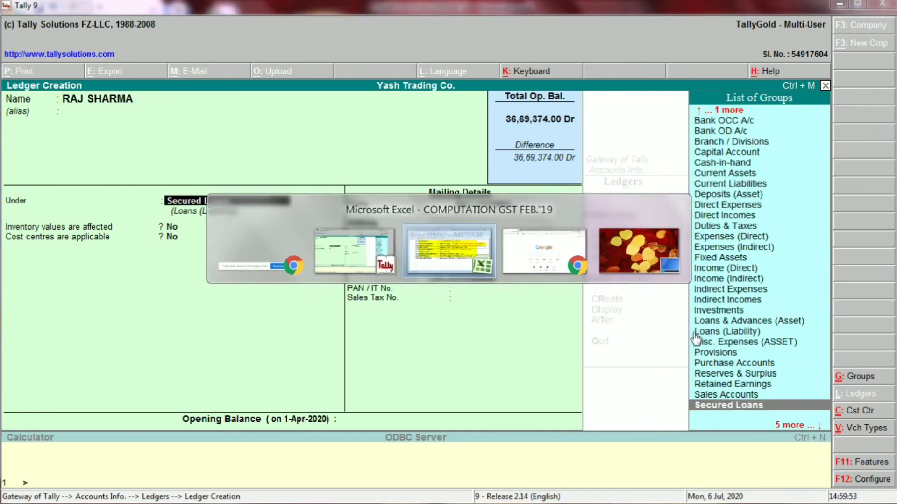
{"action": "left_click", "coordinate": [268, 320]}
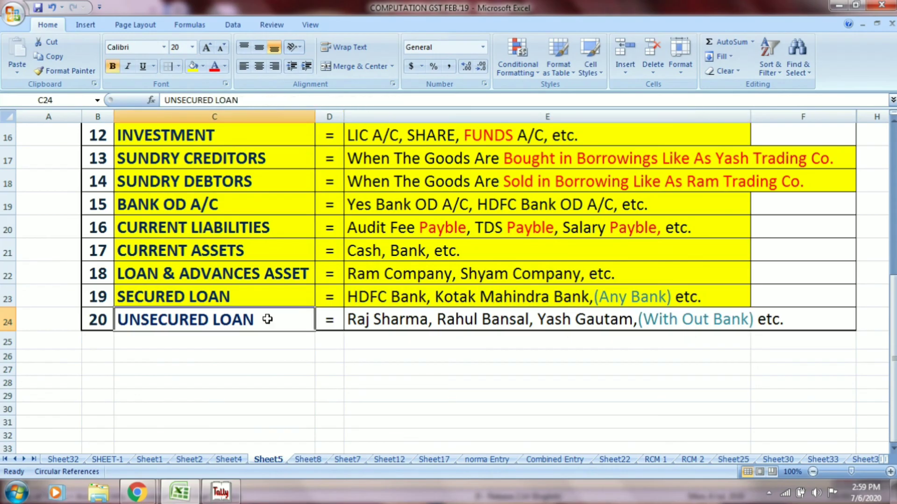
{"action": "key", "text": "alt+Tab"}
{"action": "type", "text": "UN"}
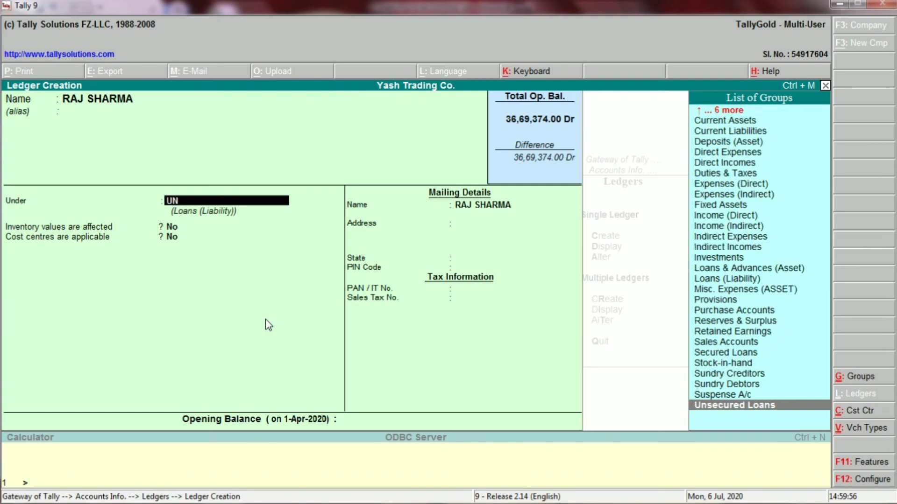
{"action": "key", "text": "Return"}
{"action": "key", "text": "Return"}
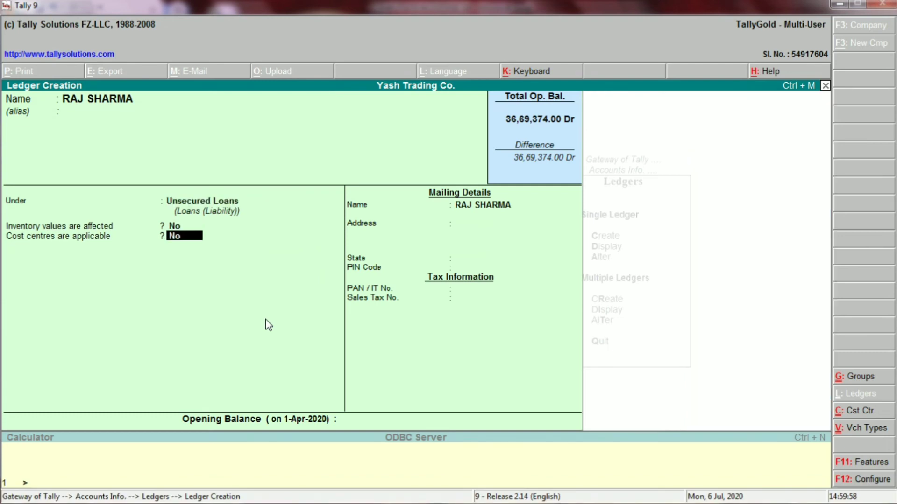
{"action": "key", "text": "Return"}
{"action": "key", "text": "Return"}
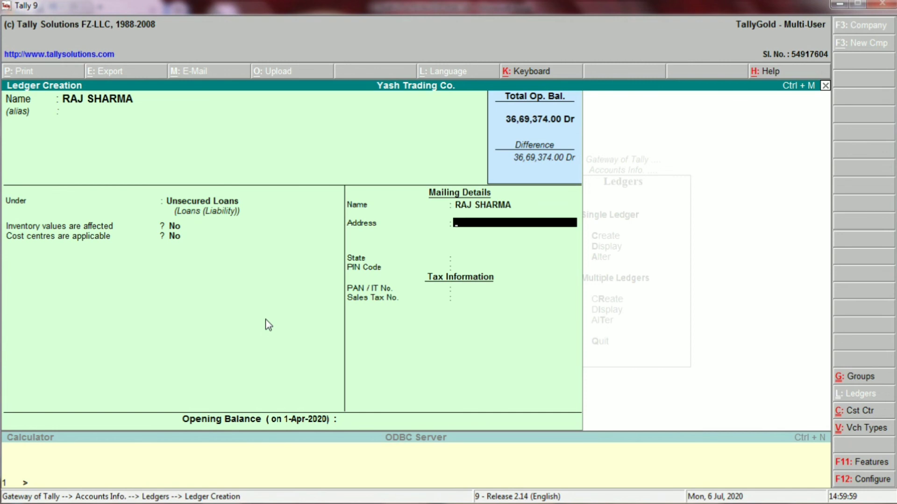
{"action": "key", "text": "Return"}
{"action": "key", "text": "Return"}
{"action": "key", "text": "Return"}
{"action": "key", "text": "Return"}
{"action": "key", "text": "Return"}
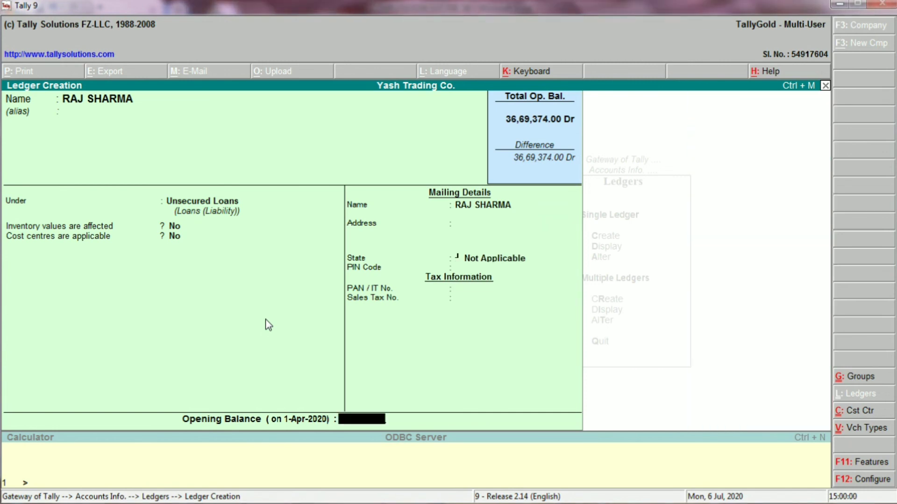
{"action": "key", "text": "Return"}
{"action": "key", "text": "Return"}
{"action": "key", "text": "alt+Tab"}
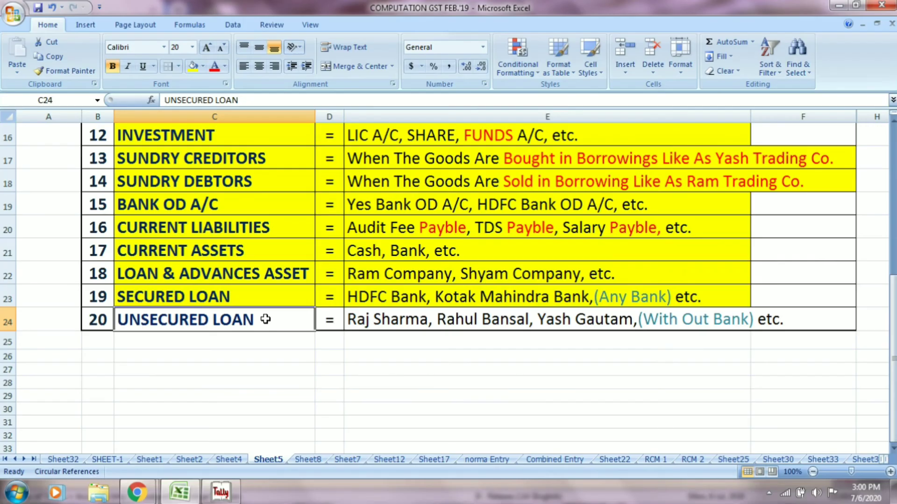
- Enter the second person's name from E24 as a ledger under Unsecured Loans and accept
{"action": "left_click", "coordinate": [493, 322]}
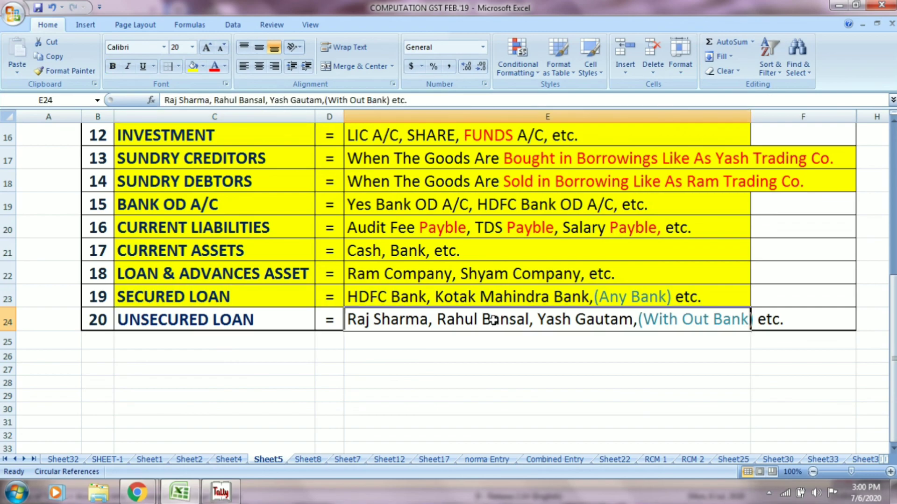
{"action": "key", "text": "alt+Tab"}
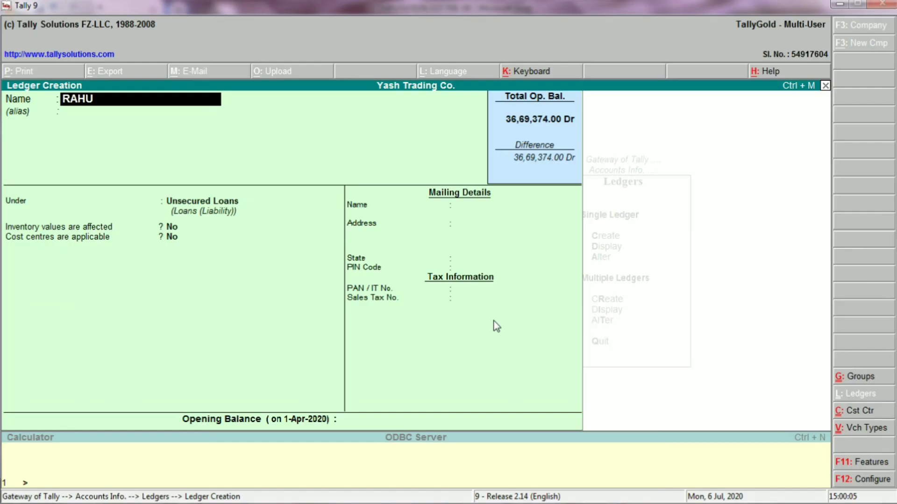
{"action": "key", "text": "alt+Tab"}
{"action": "key", "text": "alt+Tab"}
{"action": "key", "text": "Return"}
{"action": "key", "text": "Return"}
{"action": "key", "text": "Return"}
{"action": "key", "text": "Return"}
{"action": "key", "text": "Return"}
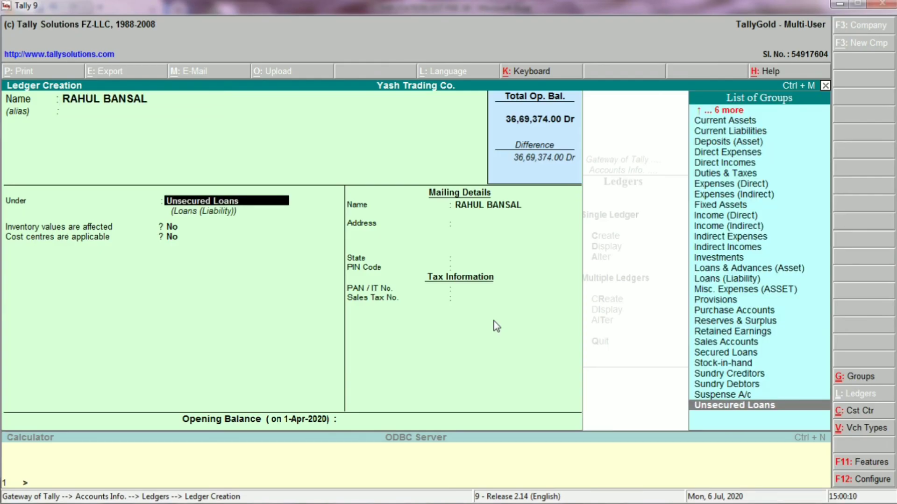
{"action": "key", "text": "Return"}
{"action": "key", "text": "Return"}
{"action": "key", "text": "Return"}
{"action": "key", "text": "Return"}
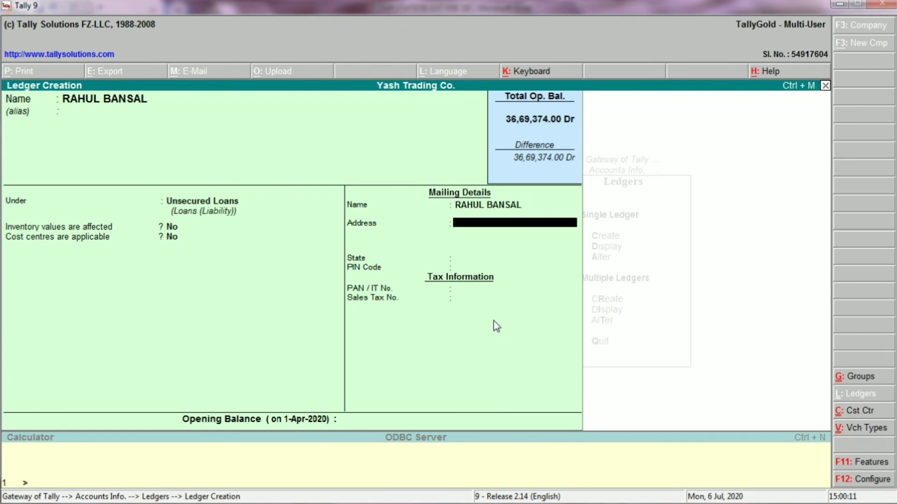
{"action": "key", "text": "Return"}
{"action": "key", "text": "Return"}
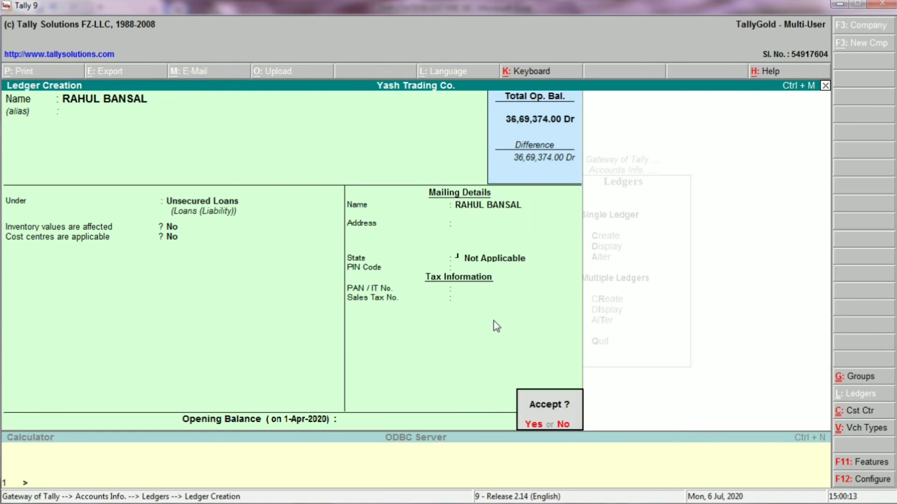
{"action": "key", "text": "Return"}
{"action": "key", "text": "alt+Tab"}
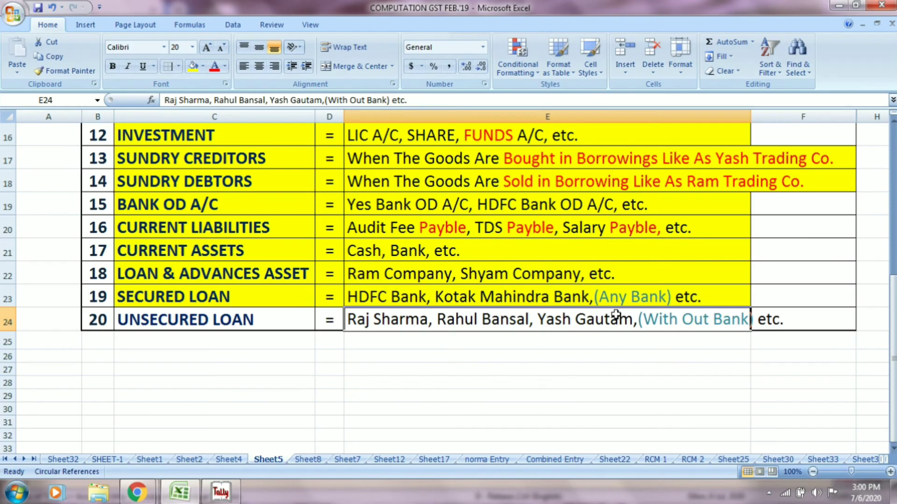
{"action": "key", "text": "alt+Tab"}
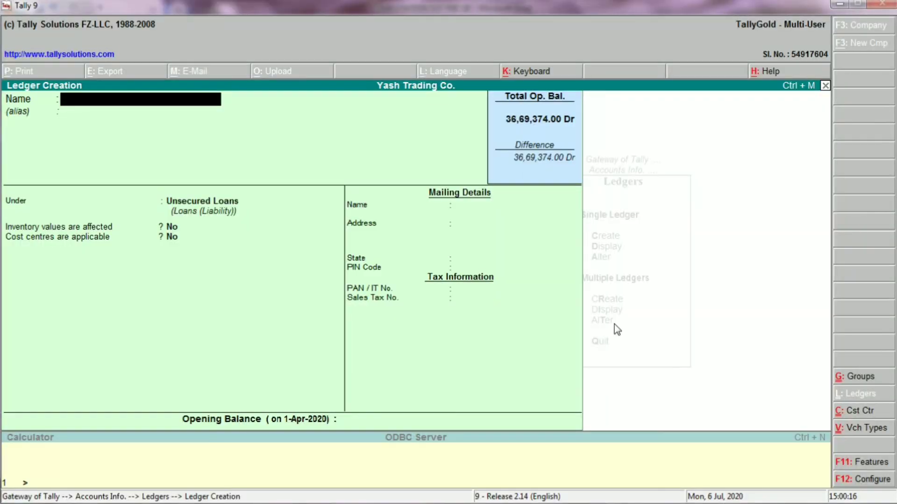
{"action": "key", "text": "alt+Tab"}
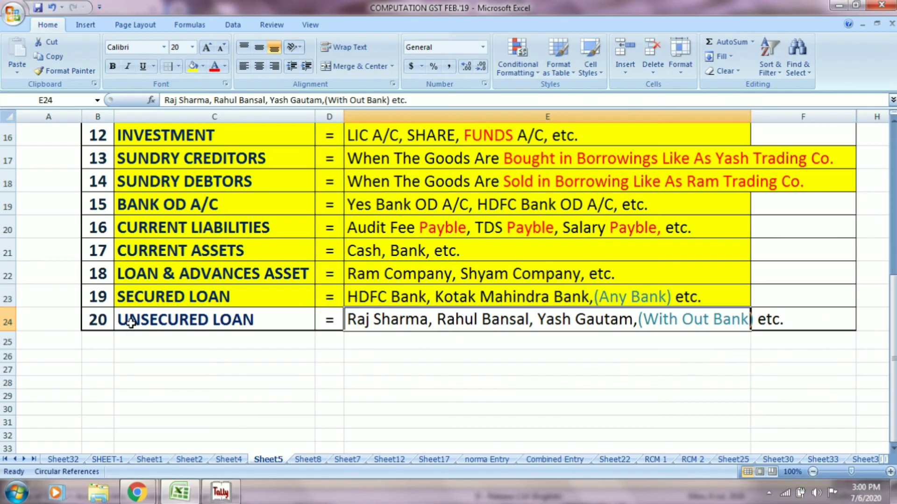
- Shade the UNSECURED LOAN row C24:E24 and cell F24 yellow
{"action": "left_click", "coordinate": [169, 321]}
{"action": "left_click_drag", "start_coordinate": [281, 325], "coordinate": [383, 326]}
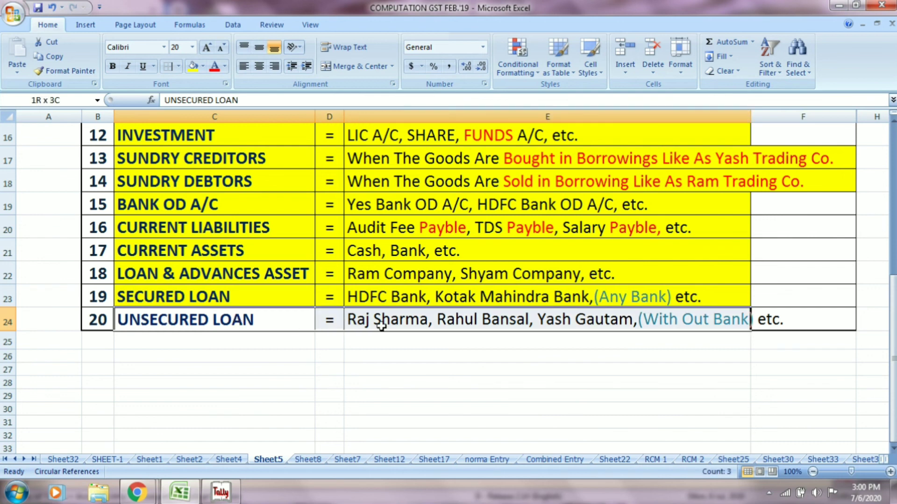
{"action": "left_click", "coordinate": [195, 68]}
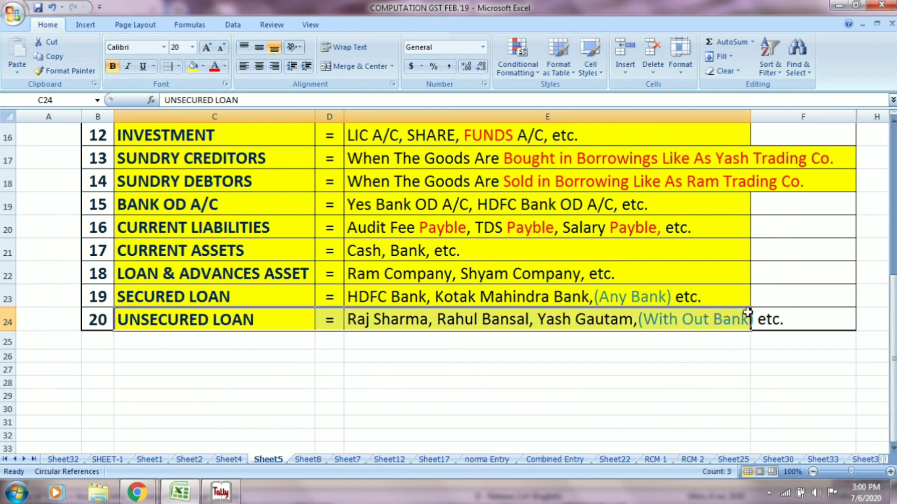
{"action": "left_click_drag", "start_coordinate": [748, 313], "coordinate": [768, 312]}
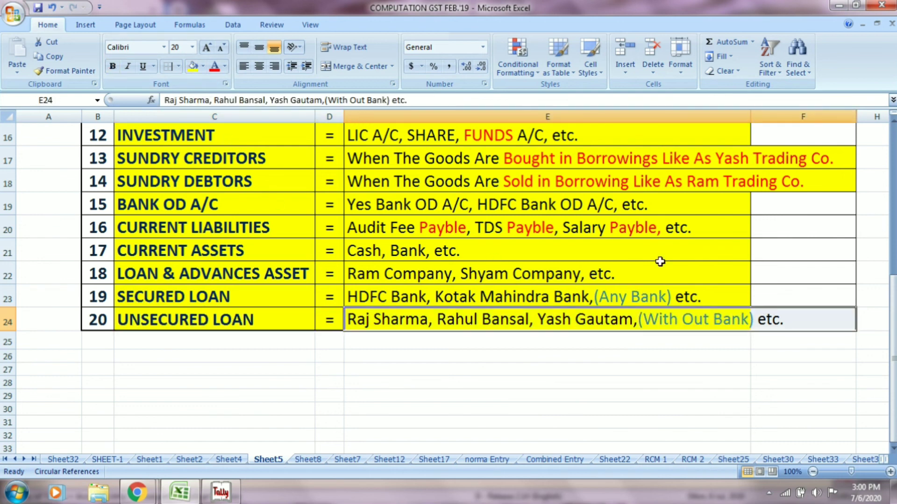
{"action": "left_click", "coordinate": [196, 66]}
- Set the whole ledger table's fill to No Fill, leaving only the title yellow
{"action": "scroll", "coordinate": [336, 196], "scroll_direction": "up", "scroll_amount": 4}
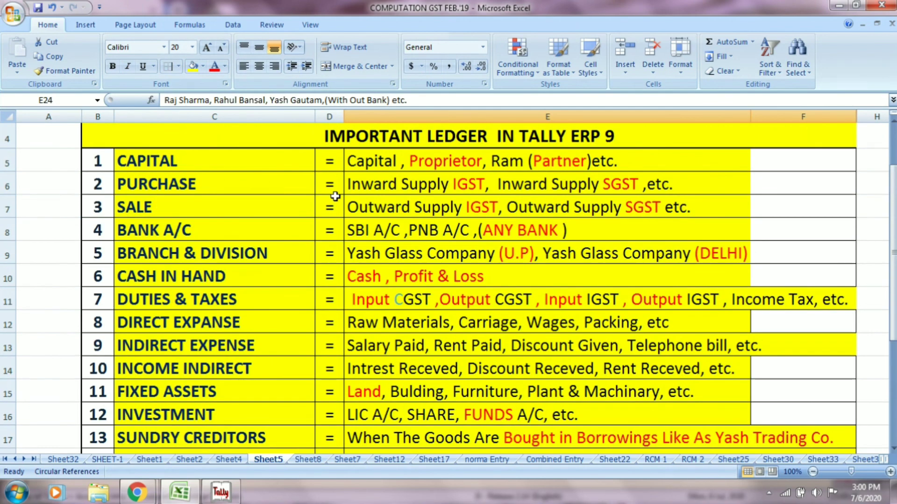
{"action": "scroll", "coordinate": [231, 185], "scroll_direction": "up", "scroll_amount": 1}
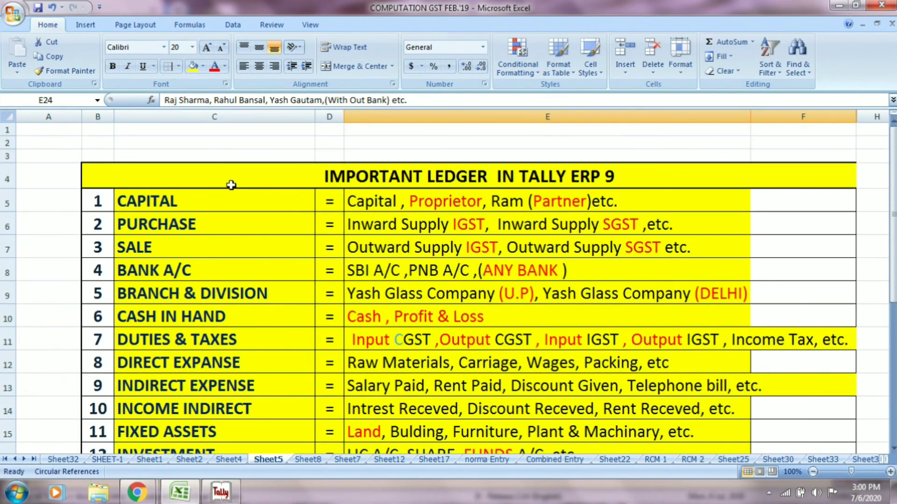
{"action": "left_click_drag", "start_coordinate": [150, 201], "coordinate": [636, 414]}
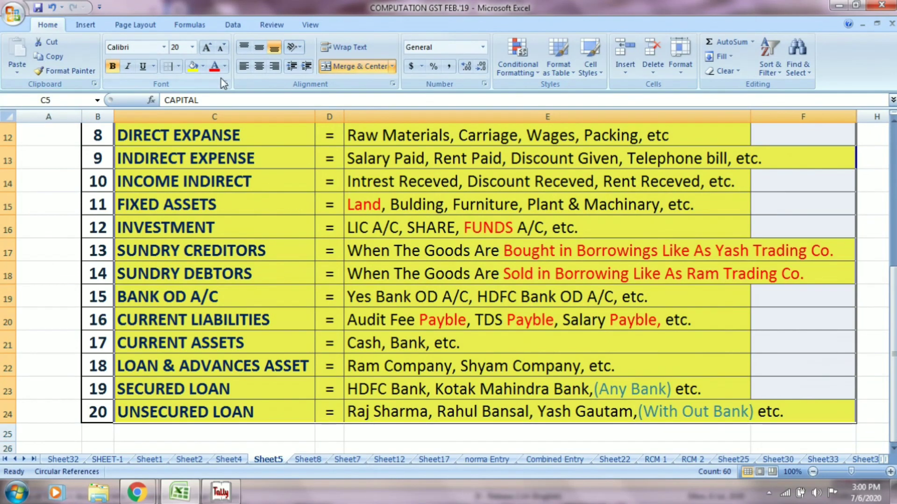
{"action": "left_click", "coordinate": [202, 67]}
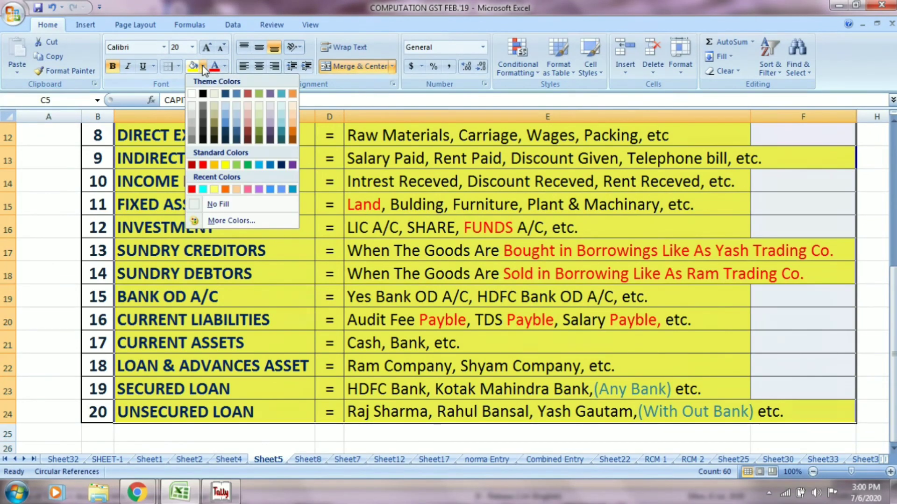
{"action": "scroll", "coordinate": [219, 187], "scroll_direction": "up", "scroll_amount": 4}
{"action": "left_click", "coordinate": [223, 204]}
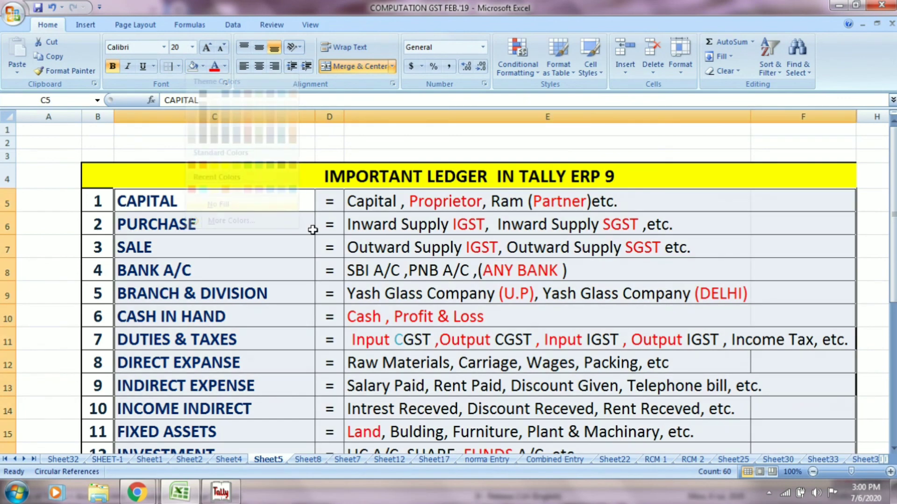
{"action": "left_click", "coordinate": [373, 275]}
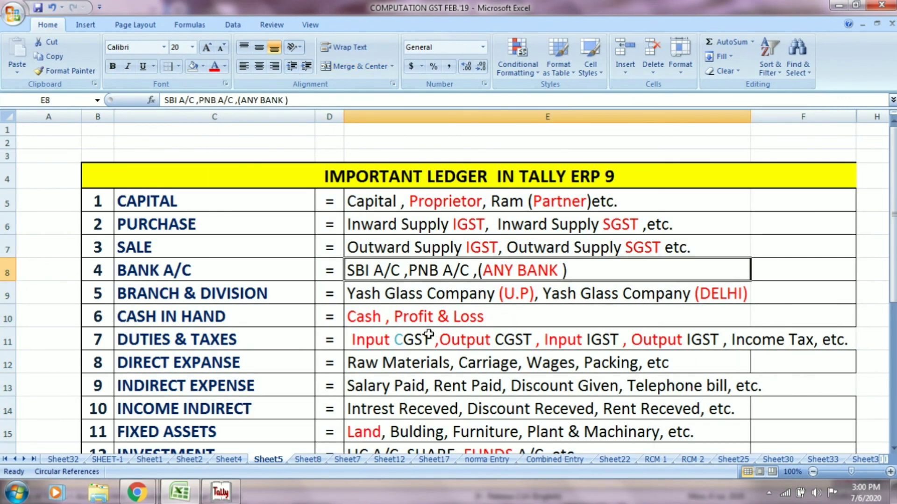